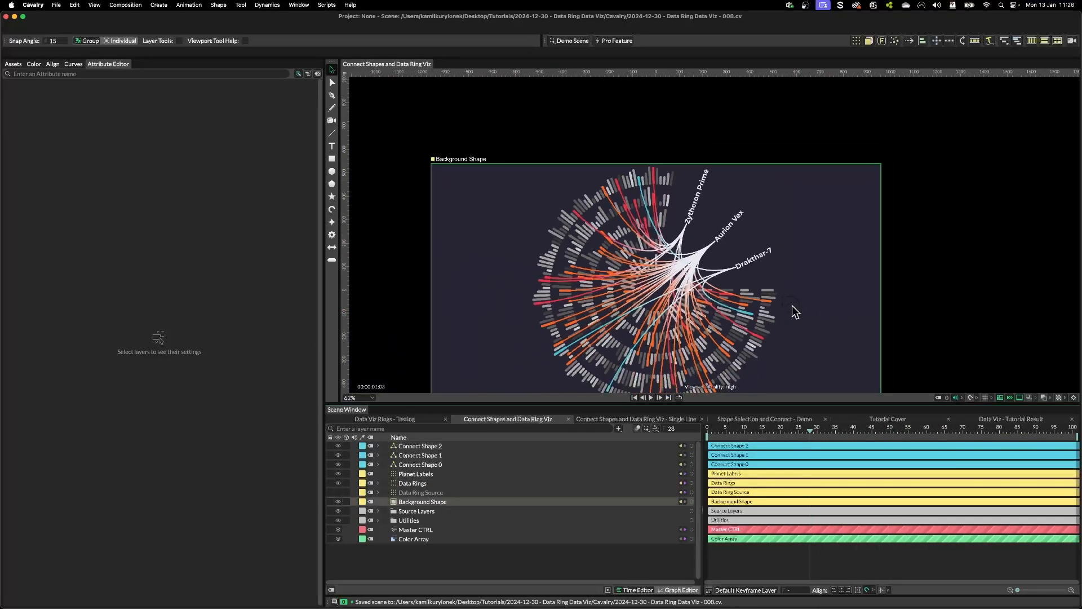
# Step: Open the "Connect Shapes and Data Ring Viz - Single Line" composition and scrub through its animation to preview the highlighted bars
pyautogui.click(636, 418)
pyautogui.hscroll(3, 709, 307)
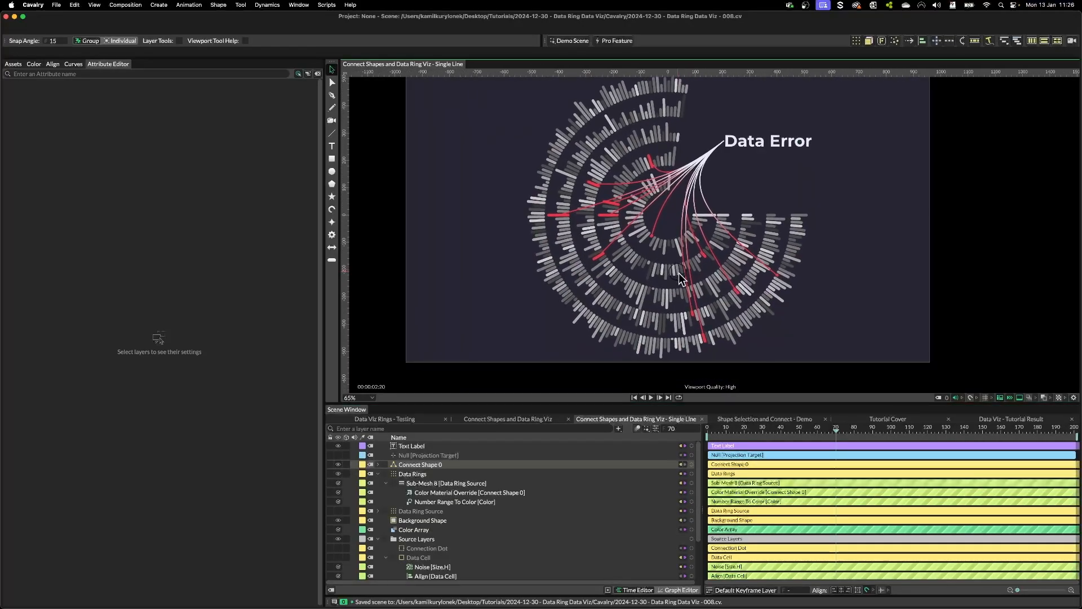
pyautogui.scroll(-1, 803, 309)
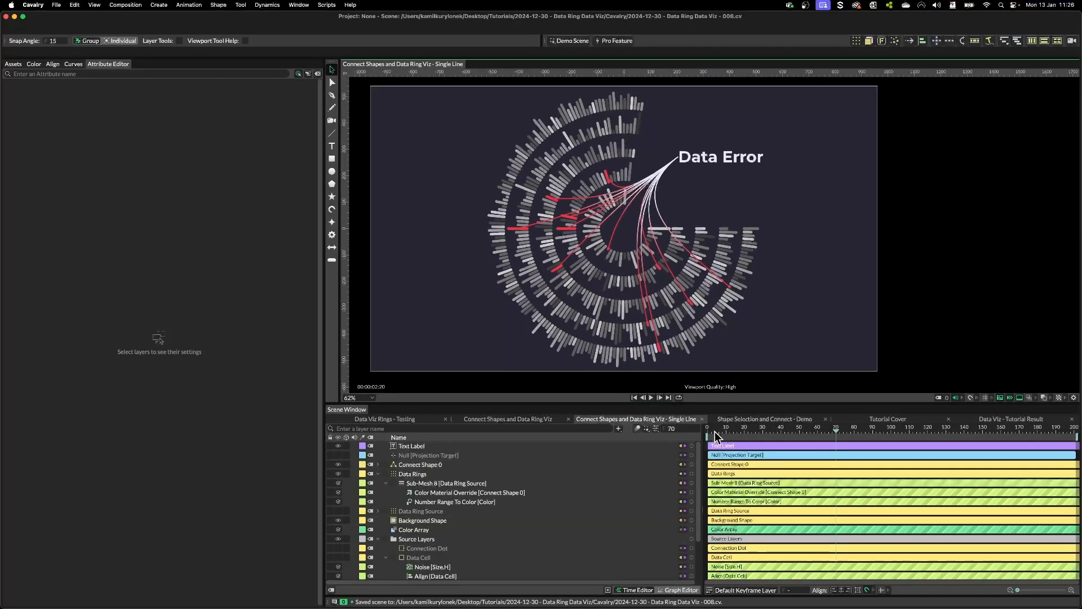
pyautogui.moveTo(714, 432); pyautogui.dragTo(884, 431)
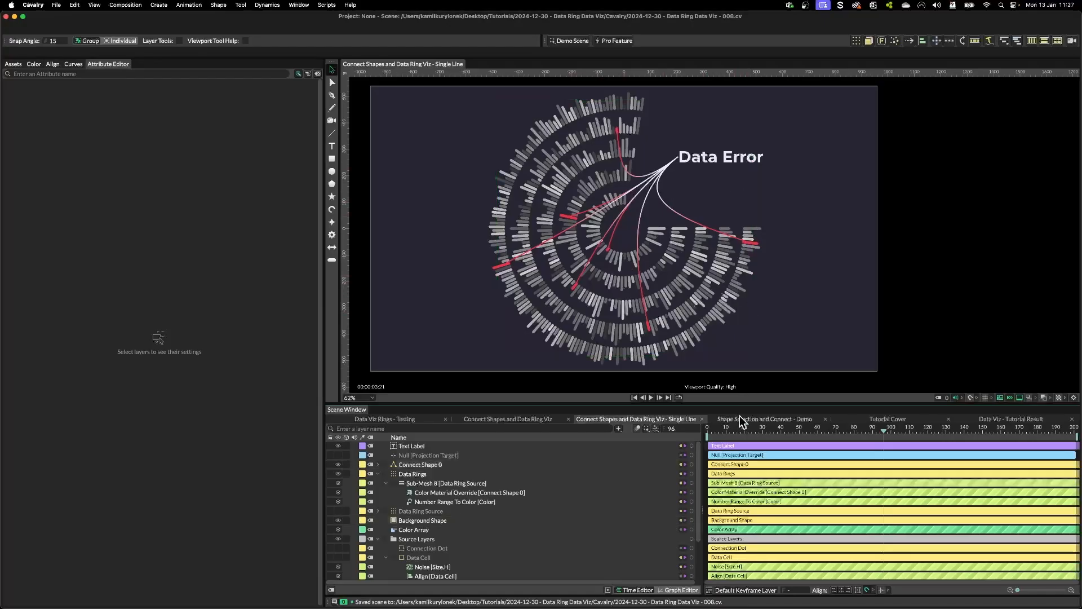
pyautogui.moveTo(742, 430); pyautogui.dragTo(810, 432)
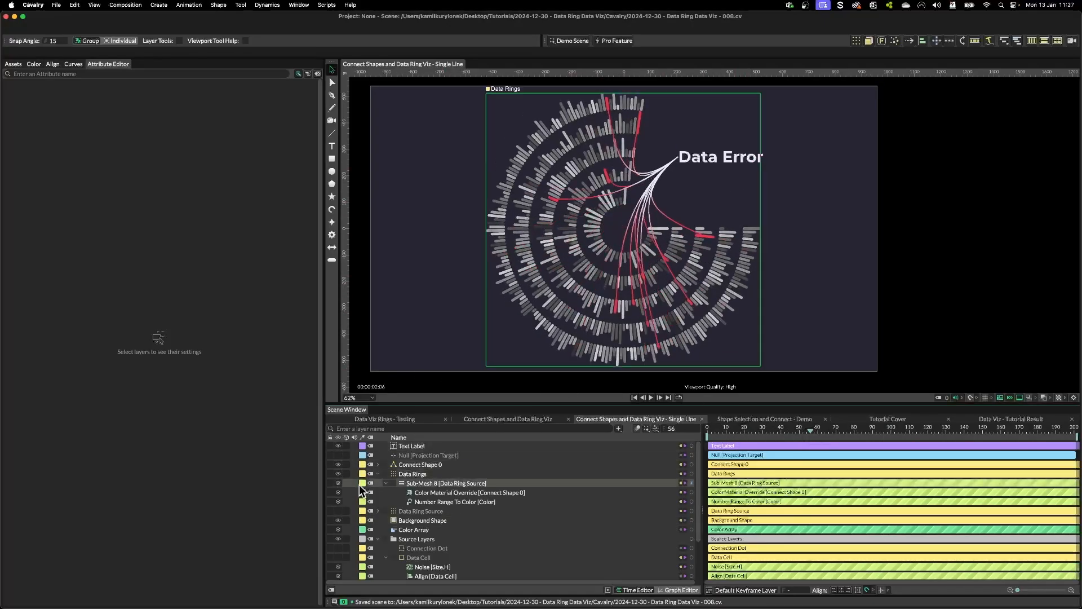
# Step: Collapse the Source Layers and Utilities groups and show the Master CTRL layer's attributes
pyautogui.click(378, 540)
pyautogui.scroll(-1, 383, 523)
pyautogui.click(378, 528)
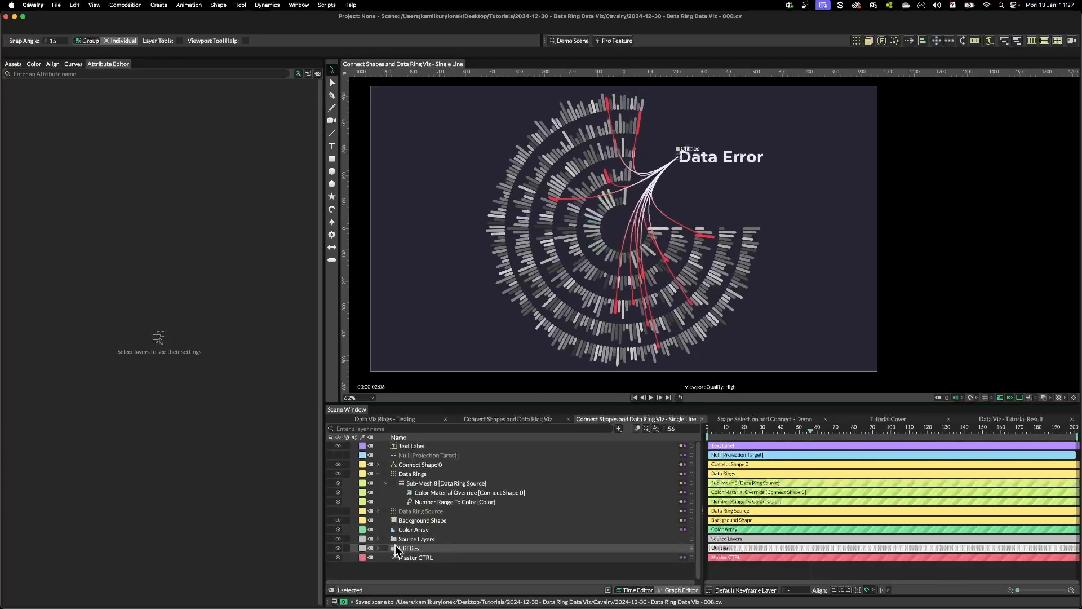
pyautogui.click(395, 547)
pyautogui.click(411, 557)
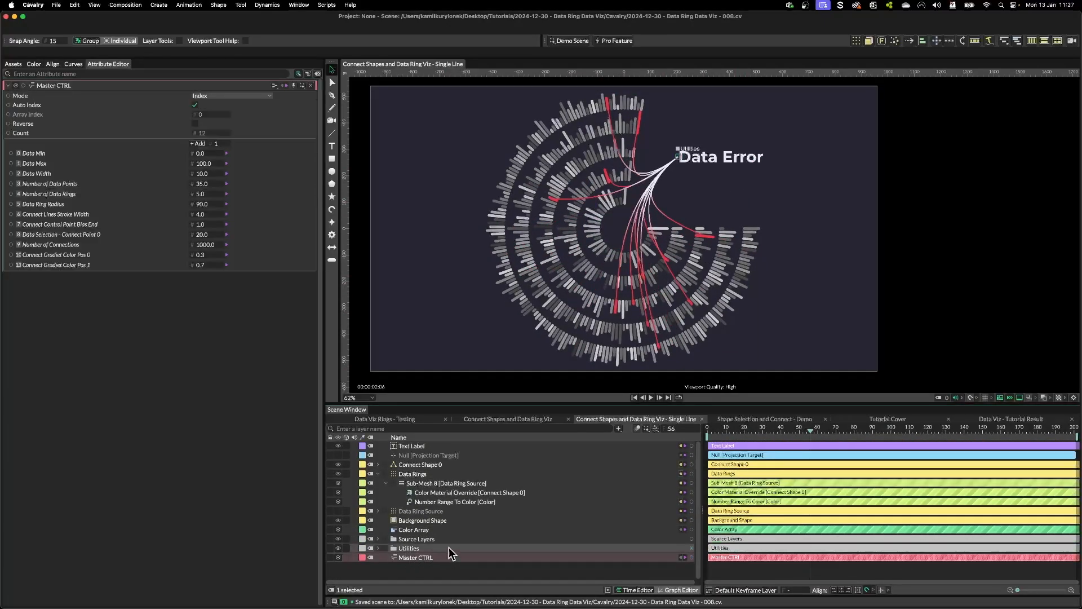
# Step: Set the Master CTRL's Number of Data Rings to 4, trying other ring counts along the way
pyautogui.click(209, 193)
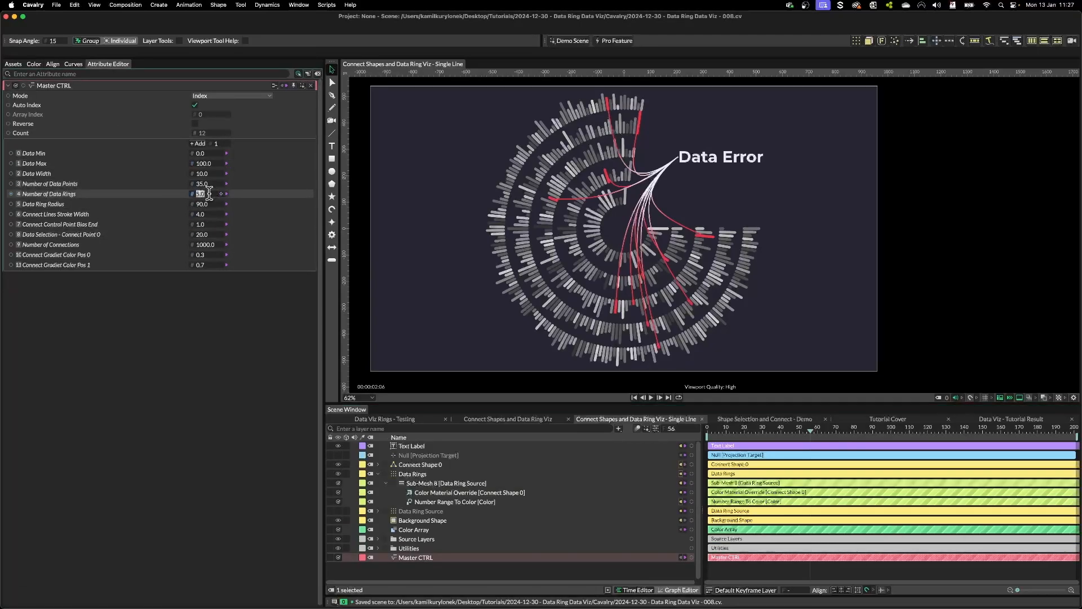
pyautogui.press('Down')
pyautogui.press('Down')
pyautogui.press('Up')
pyautogui.press('Up')
pyautogui.press('Up')
pyautogui.press('Down')
pyautogui.press('Down')
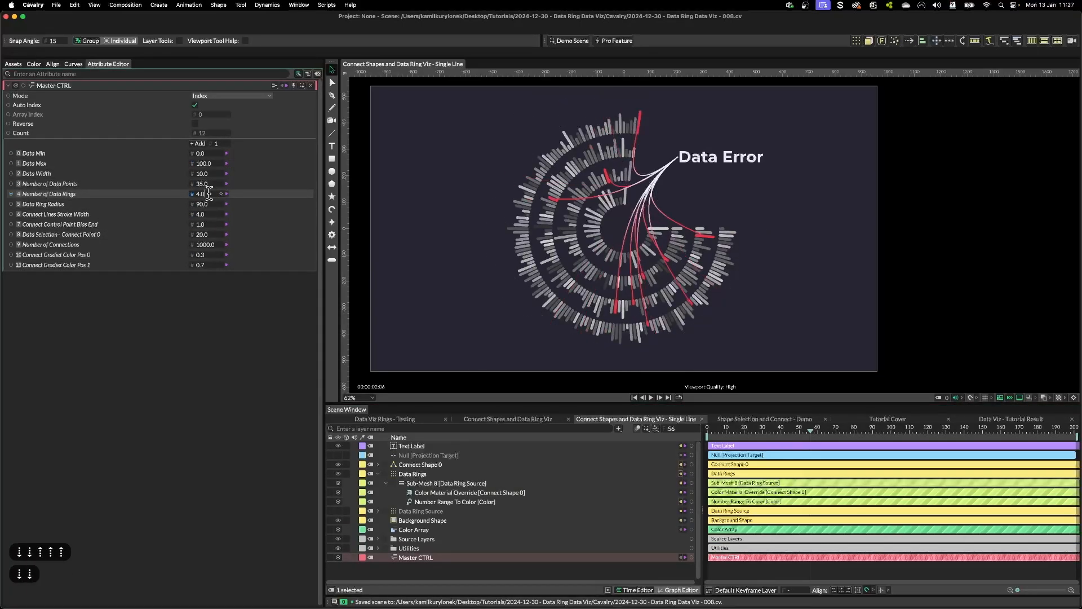
# Step: Set Data Selection - Connect Point 0 to 21 and scrub the timeline to preview the outer bars up close
pyautogui.moveTo(206, 235); pyautogui.dragTo(206, 235)
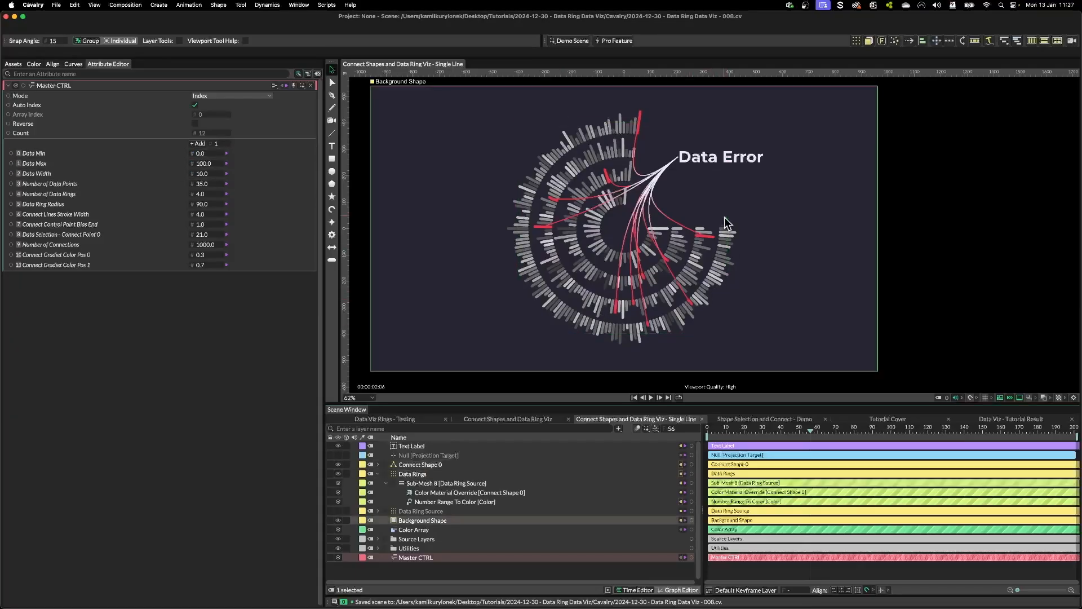
pyautogui.scroll(10, 732, 252)
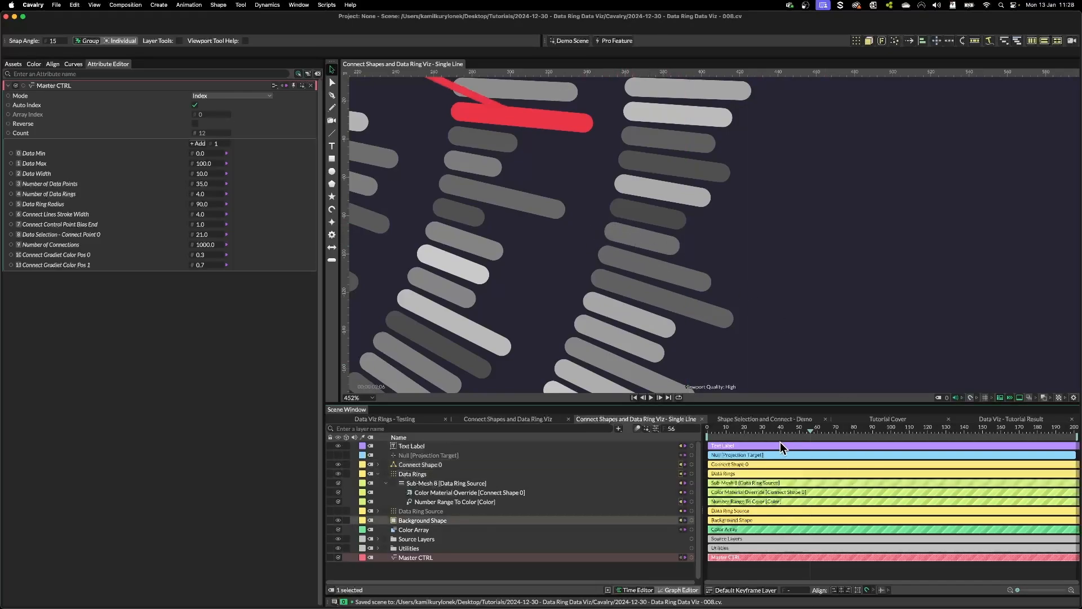
pyautogui.moveTo(783, 429); pyautogui.dragTo(867, 427)
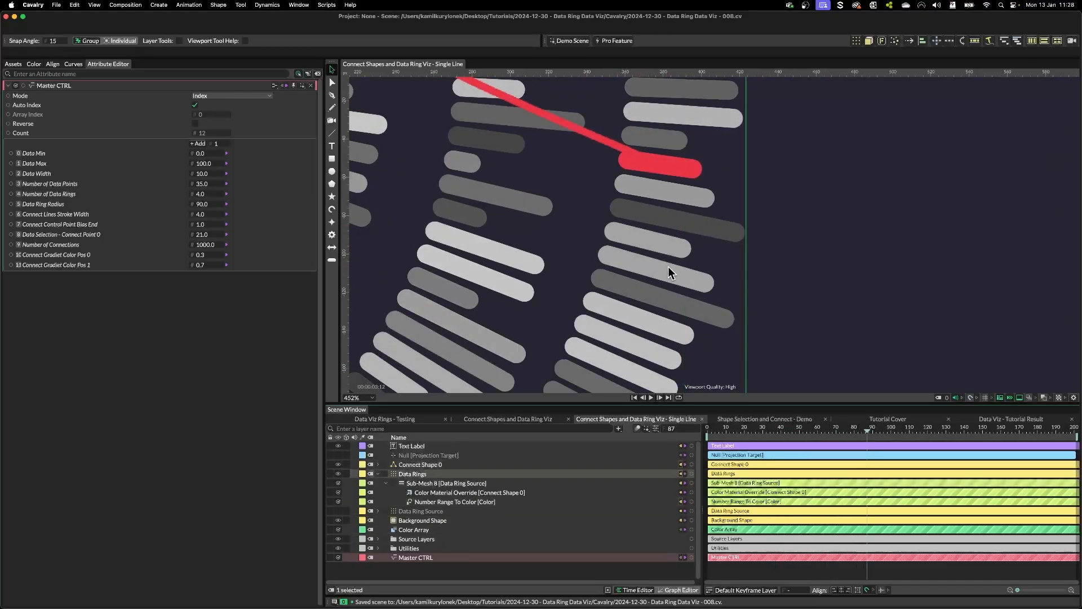
# Step: Set Data Selection - Connect Point 0 to 20 on the Master CTRL
pyautogui.click(212, 234)
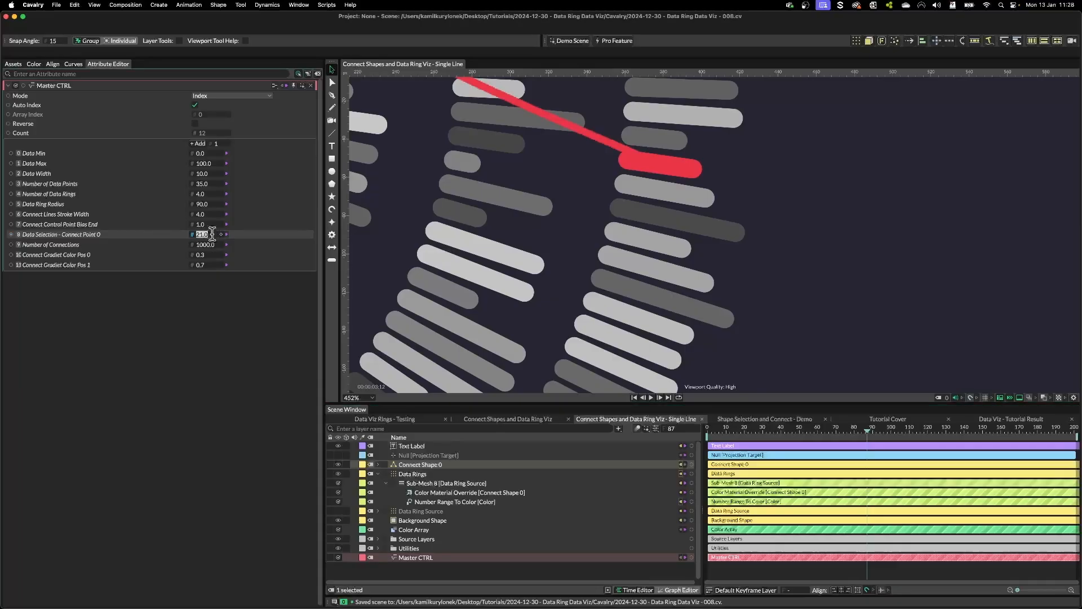
pyautogui.write('20')
pyautogui.press('Return')
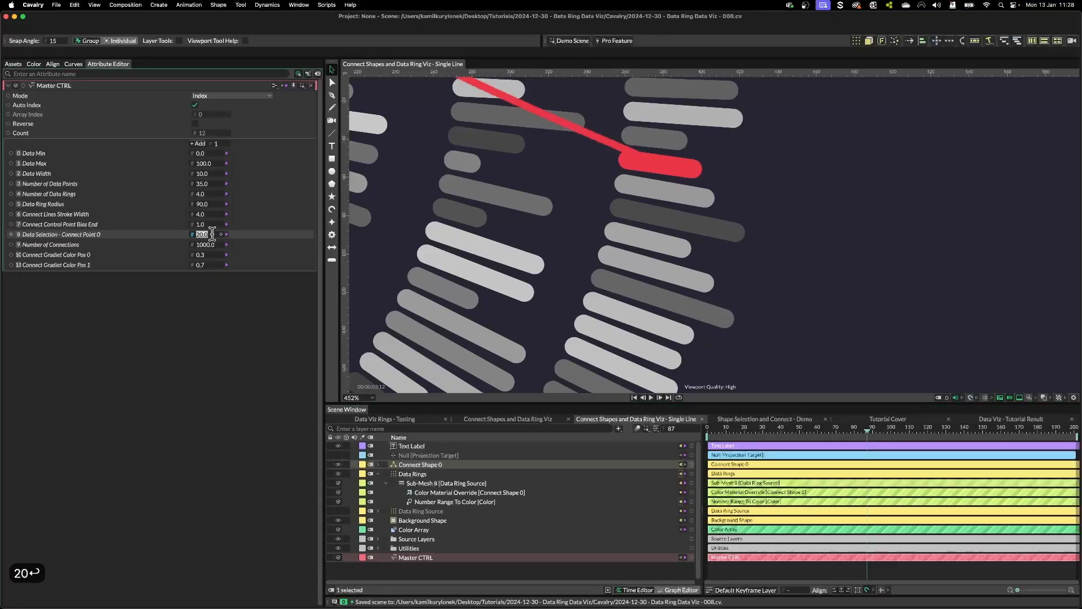
# Step: Examine how the connection lines link the Data Error label to the highlighted bars, including their change over time
pyautogui.scroll(-5, 642, 223)
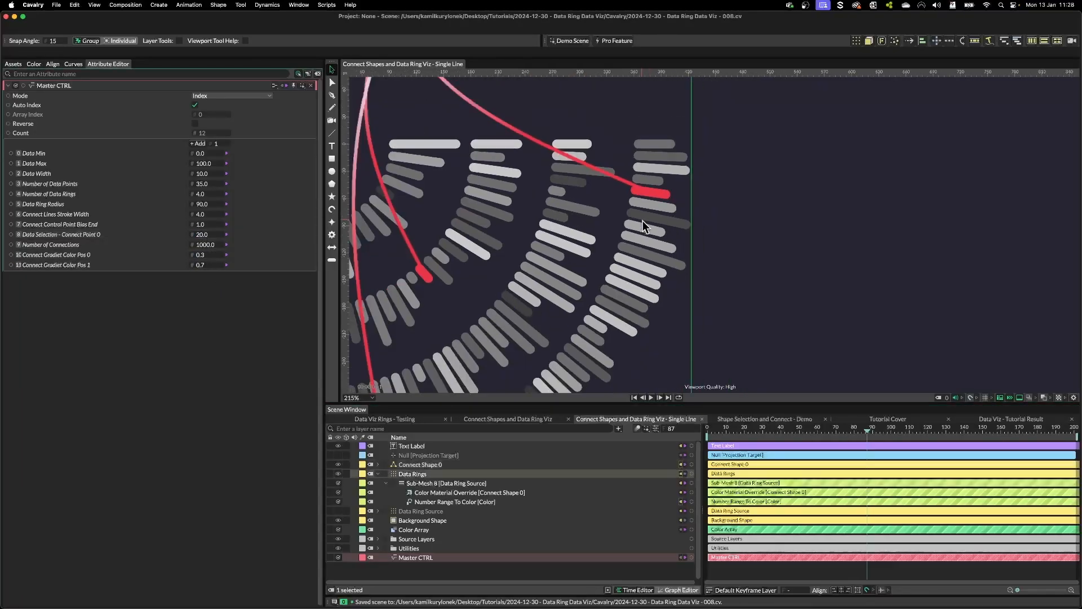
pyautogui.scroll(-4, 643, 221)
pyautogui.moveTo(554, 291); pyautogui.dragTo(648, 288)
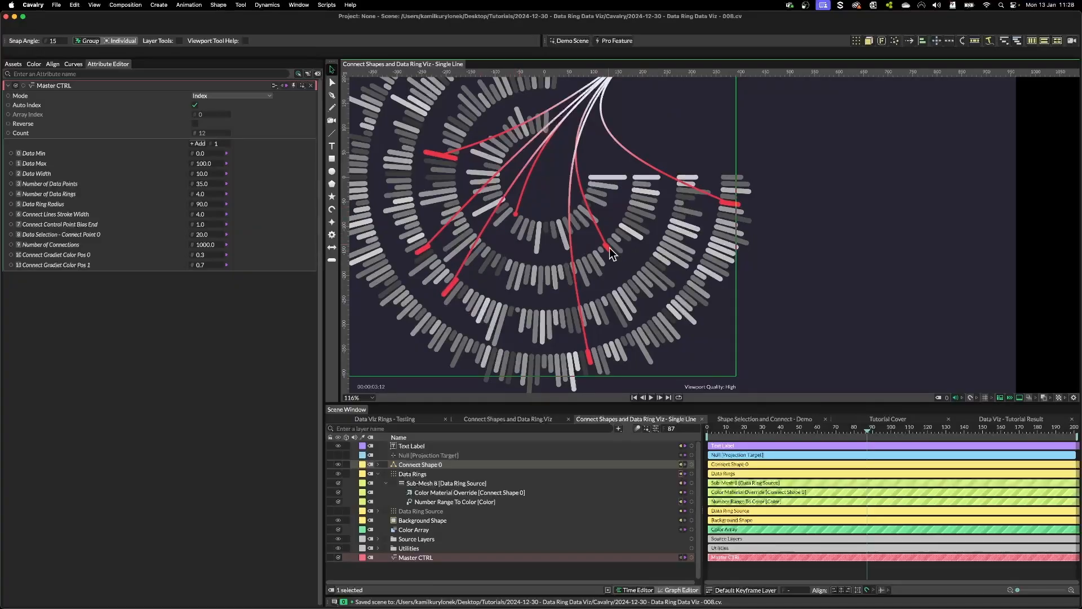
pyautogui.moveTo(520, 188); pyautogui.dragTo(546, 243)
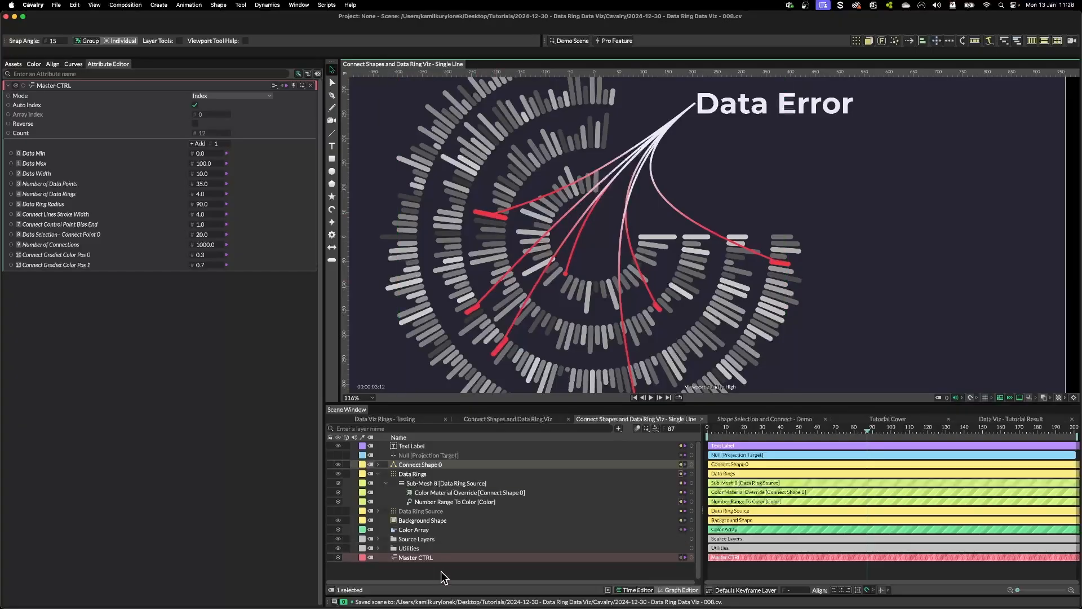
pyautogui.scroll(-3, 619, 237)
pyautogui.scroll(1, 454, 289)
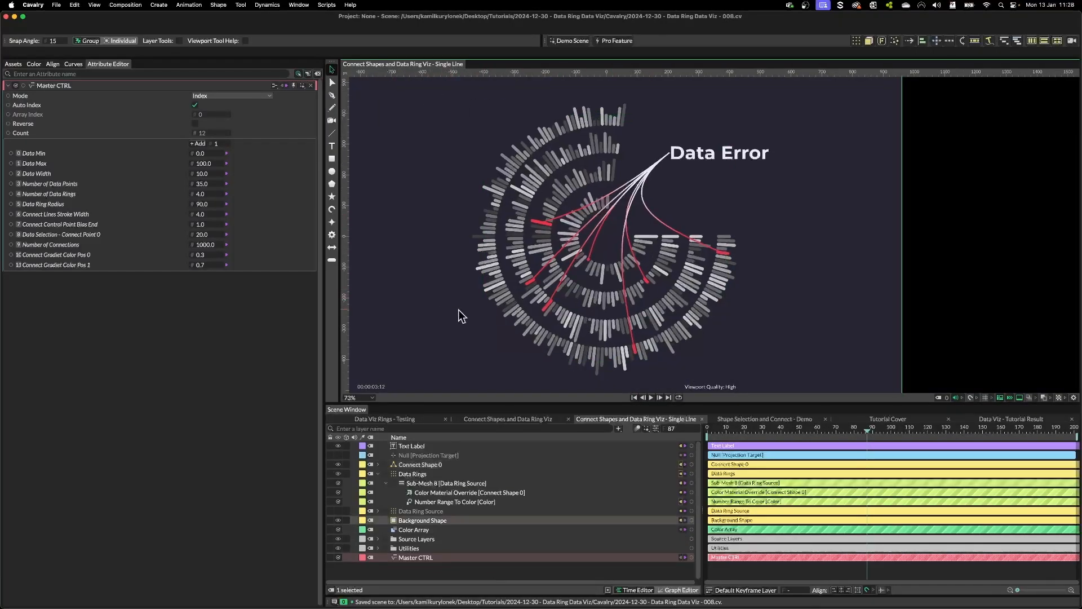
pyautogui.click(422, 465)
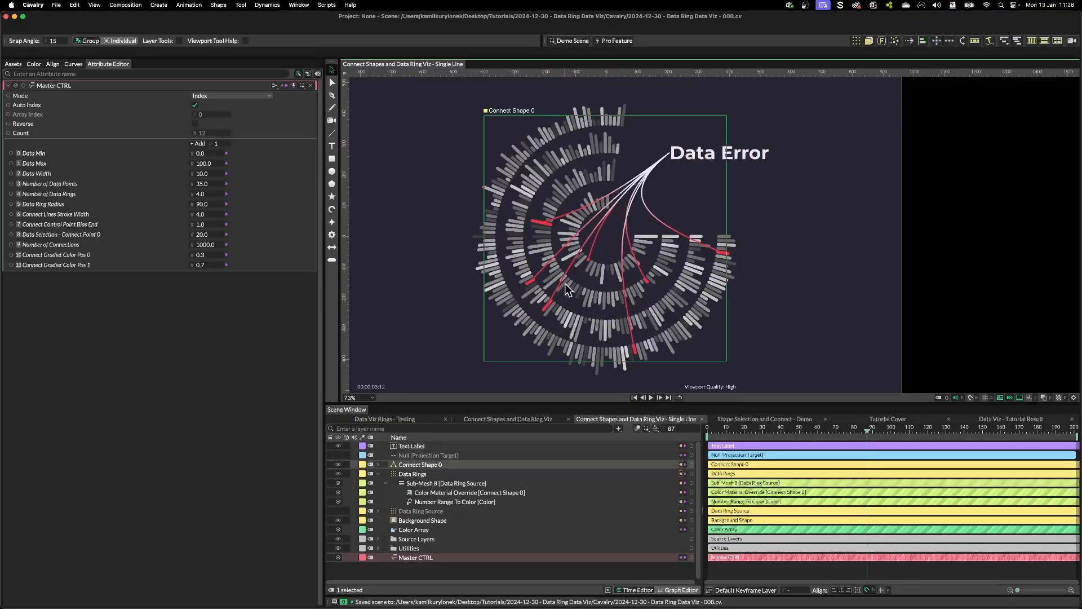
pyautogui.click(807, 319)
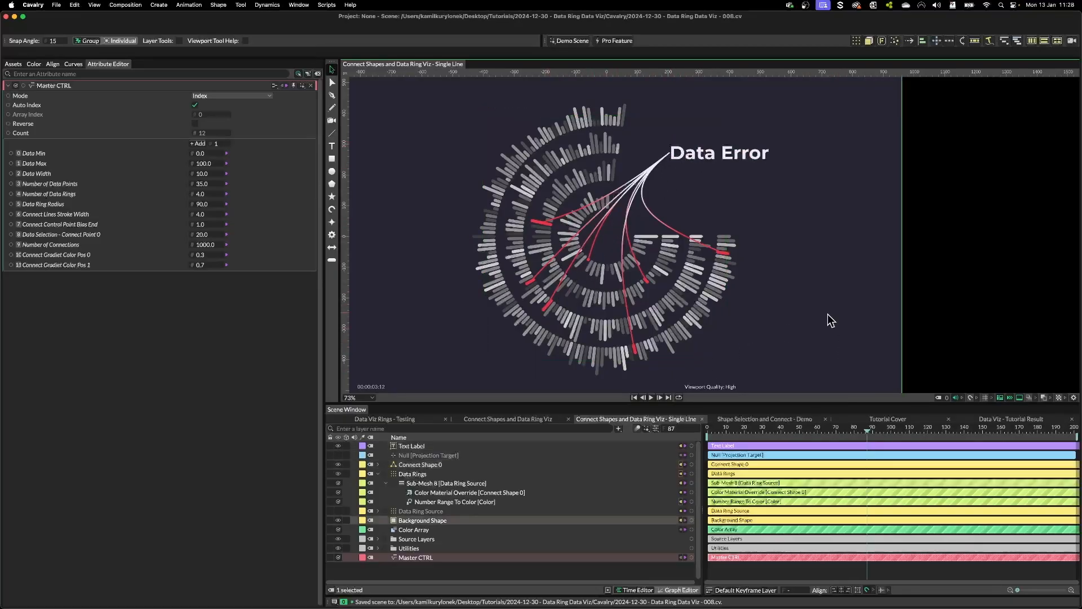
pyautogui.scroll(-1, 829, 265)
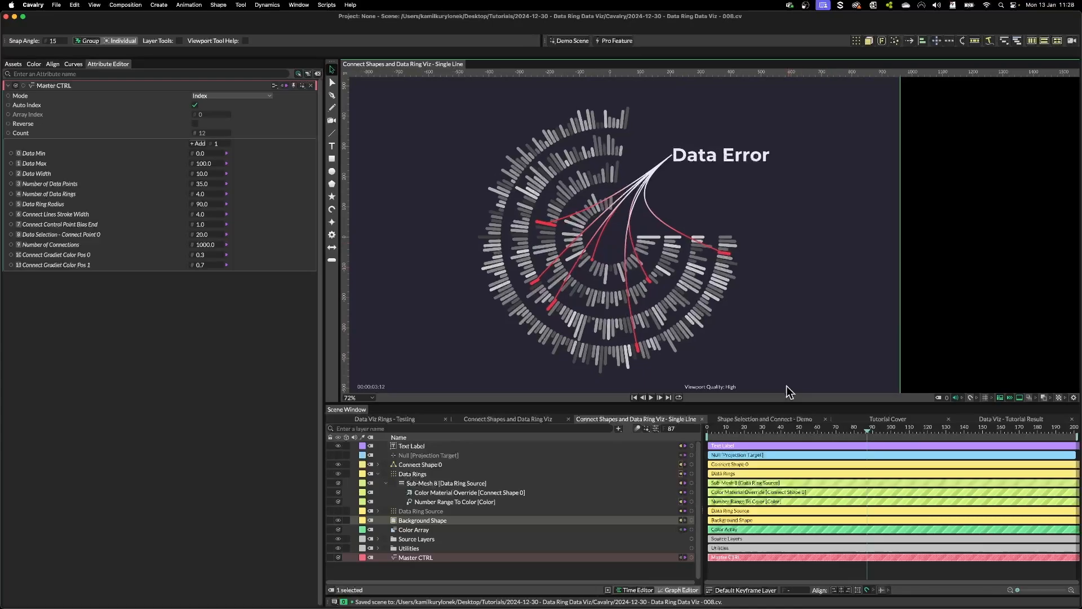
pyautogui.moveTo(752, 429); pyautogui.dragTo(832, 429)
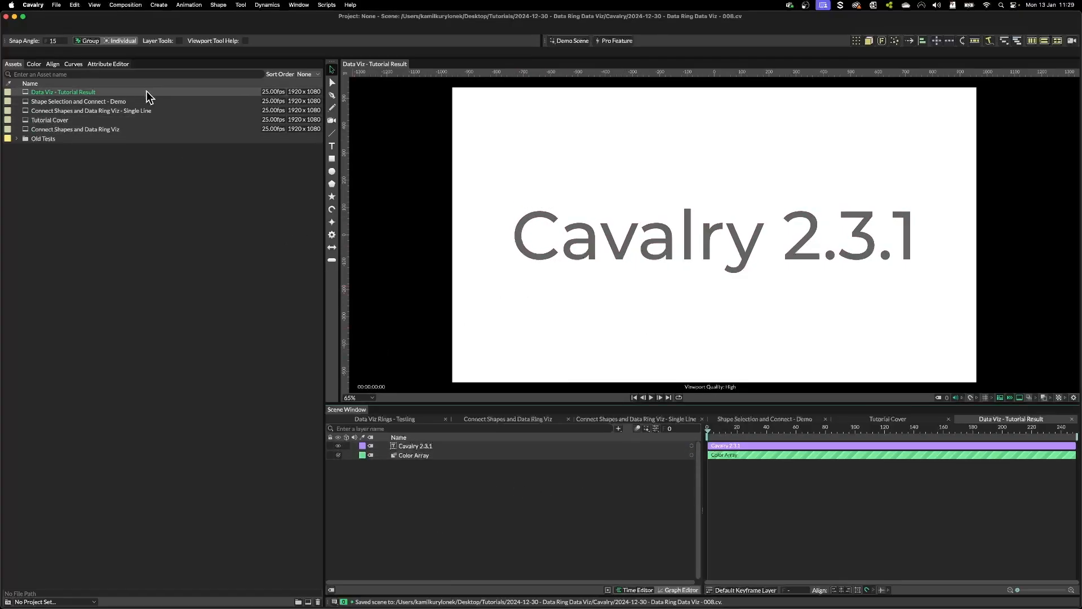
# Step: Delete the "Cavalry 2.3.1" text layer from the Data Viz - Tutorial Result composition and show the Color Array's attributes
pyautogui.press('super+z')
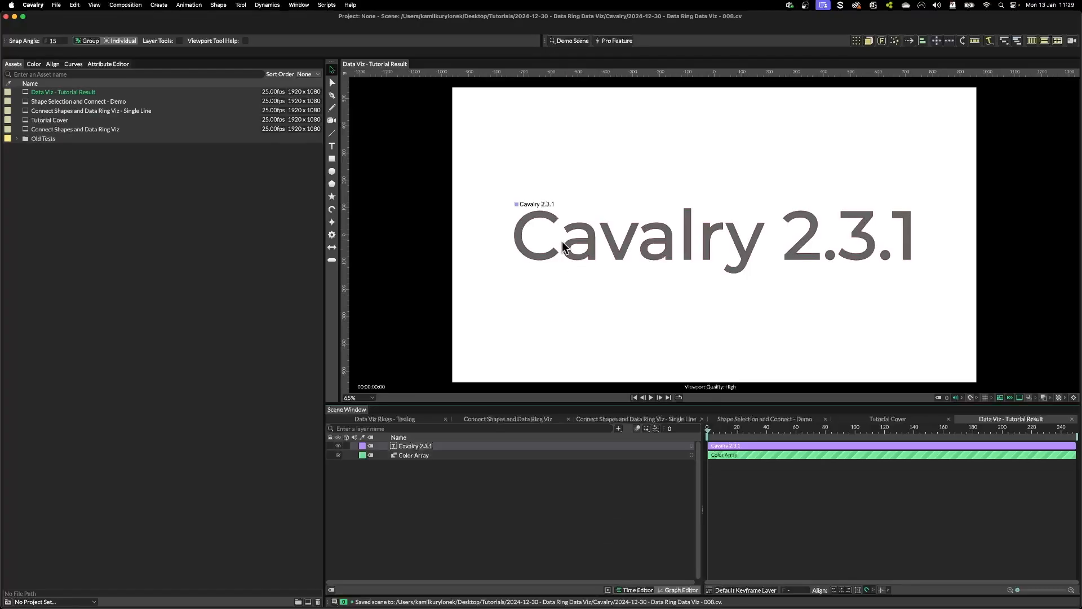
pyautogui.press('BackSpace')
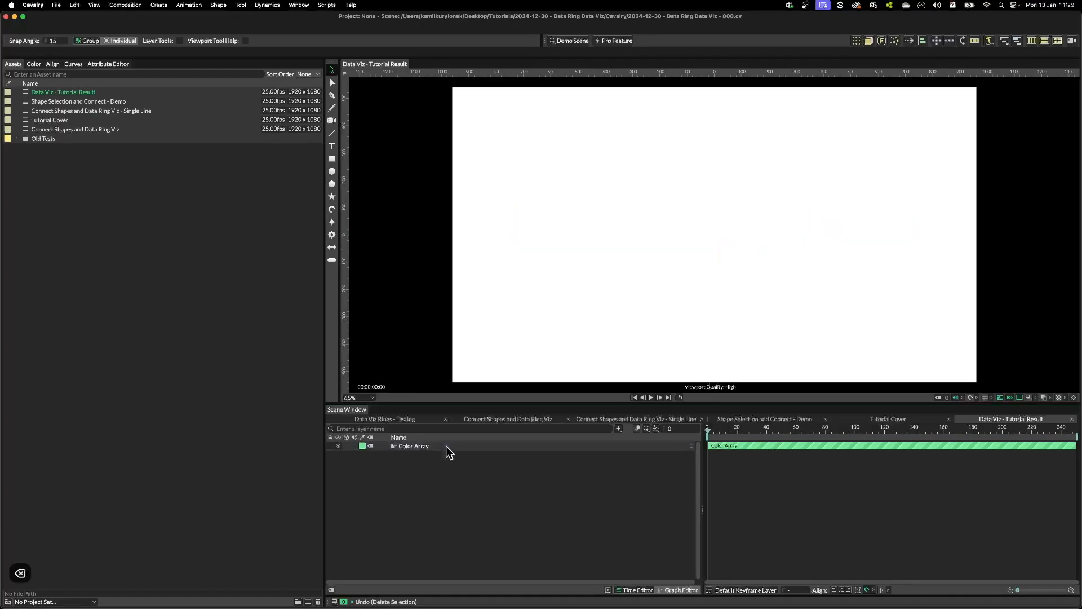
pyautogui.click(446, 447)
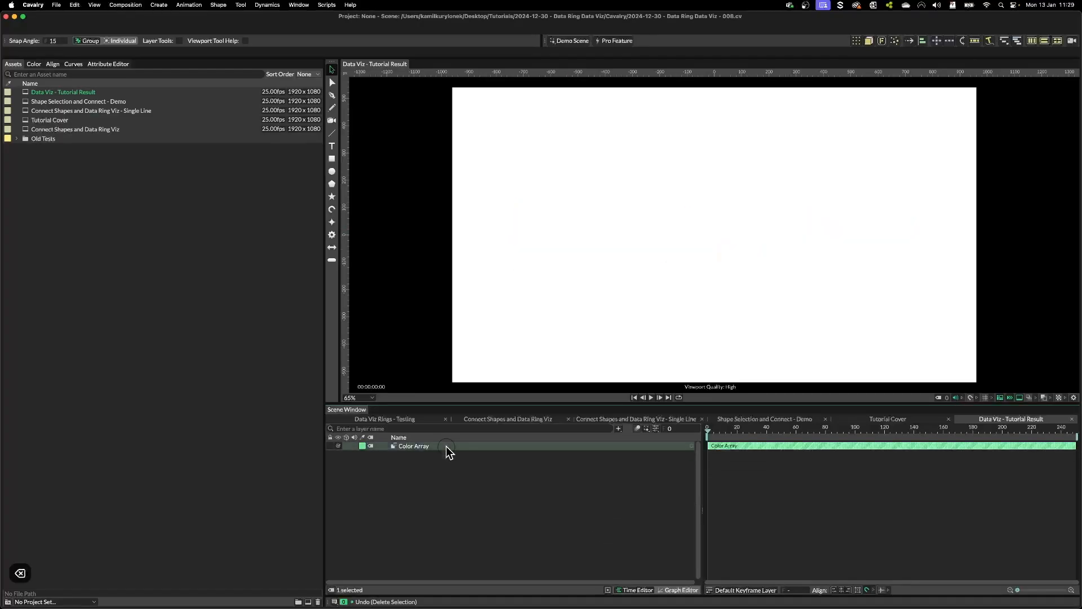
pyautogui.click(110, 64)
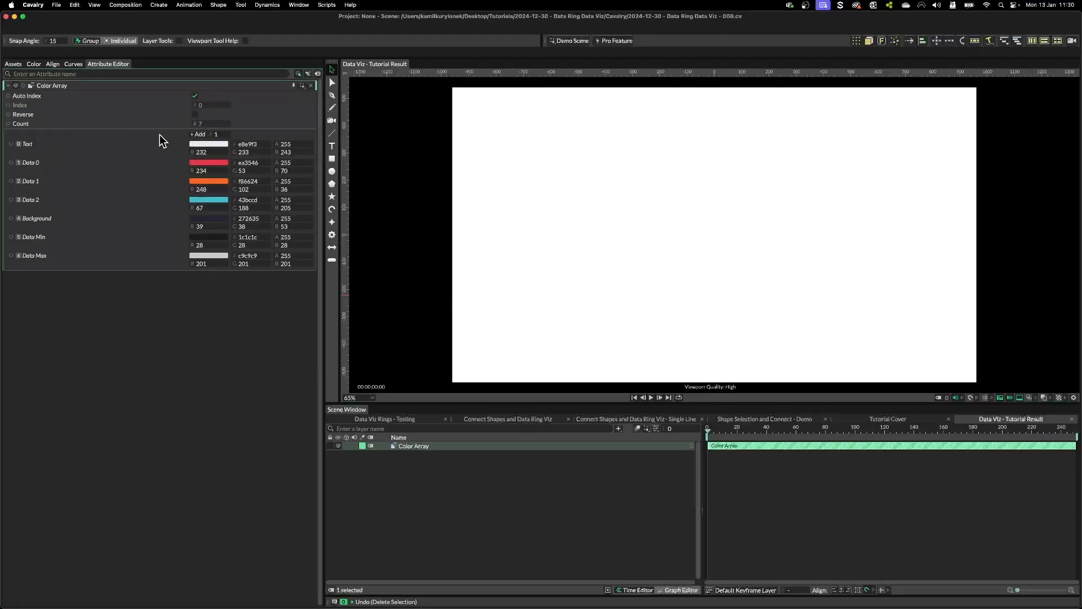
# Step: Rename the Color Array's Text colour entry as "Main Text" and deselect the layer
pyautogui.rightClick(29, 144)
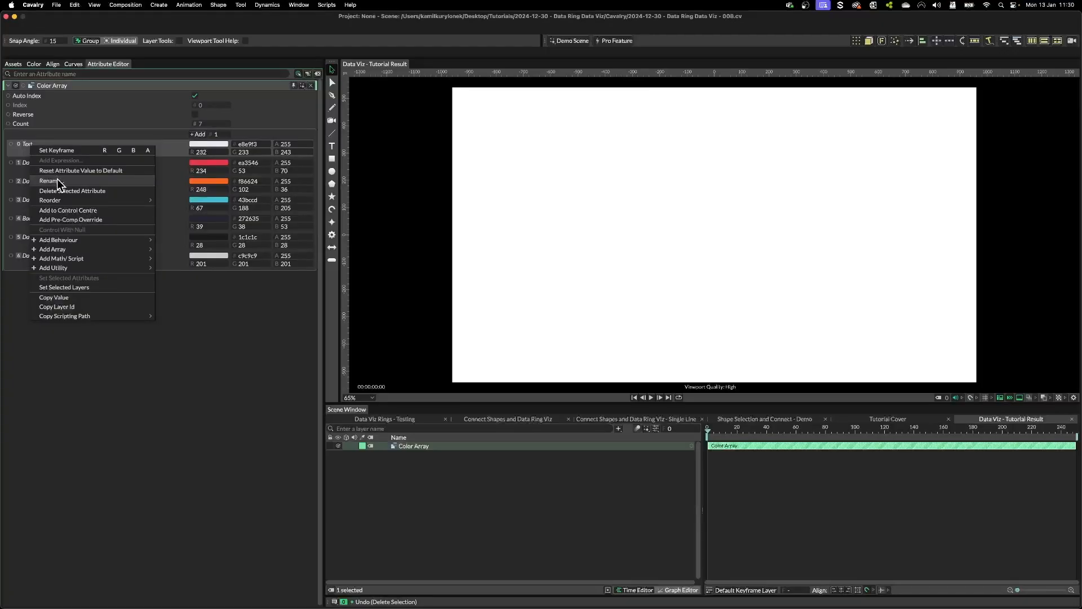
pyautogui.click(56, 178)
pyautogui.write('Main Text')
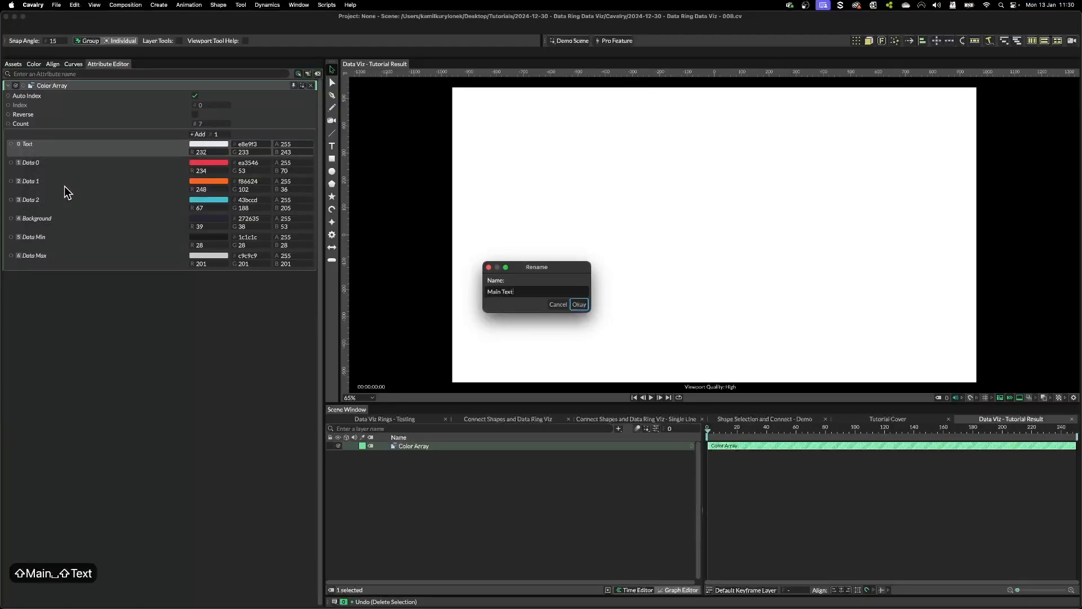
pyautogui.press('Return')
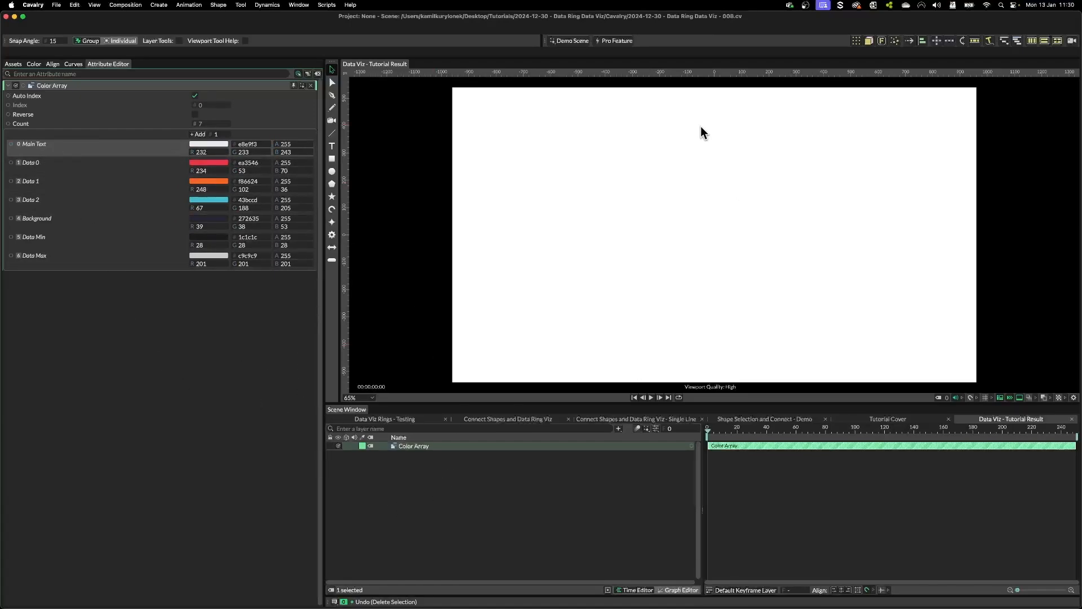
pyautogui.click(518, 218)
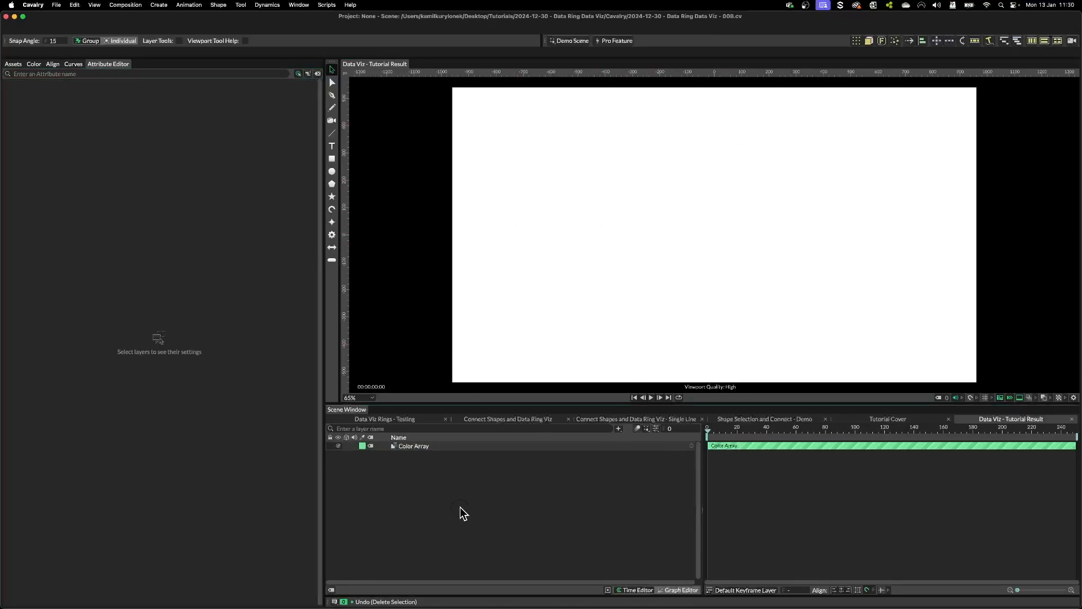
# Step: Add a Background Shape and connect the Color Array's Background colour to its fill colour
pyautogui.press('super+period')
pyautogui.write('ba')
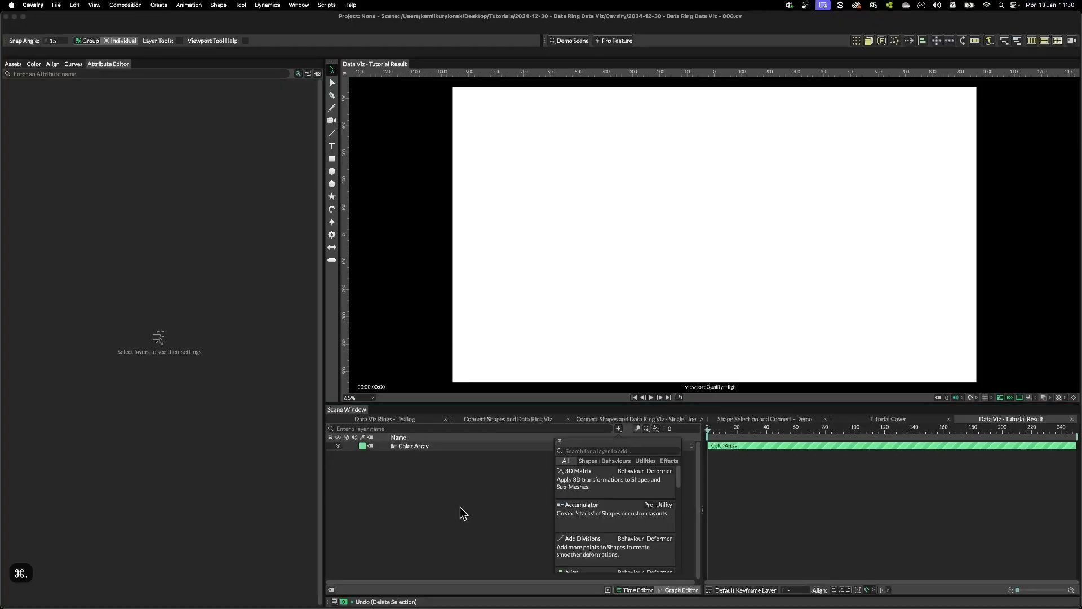
pyautogui.write('ck')
pyautogui.press('Down')
pyautogui.press('Return')
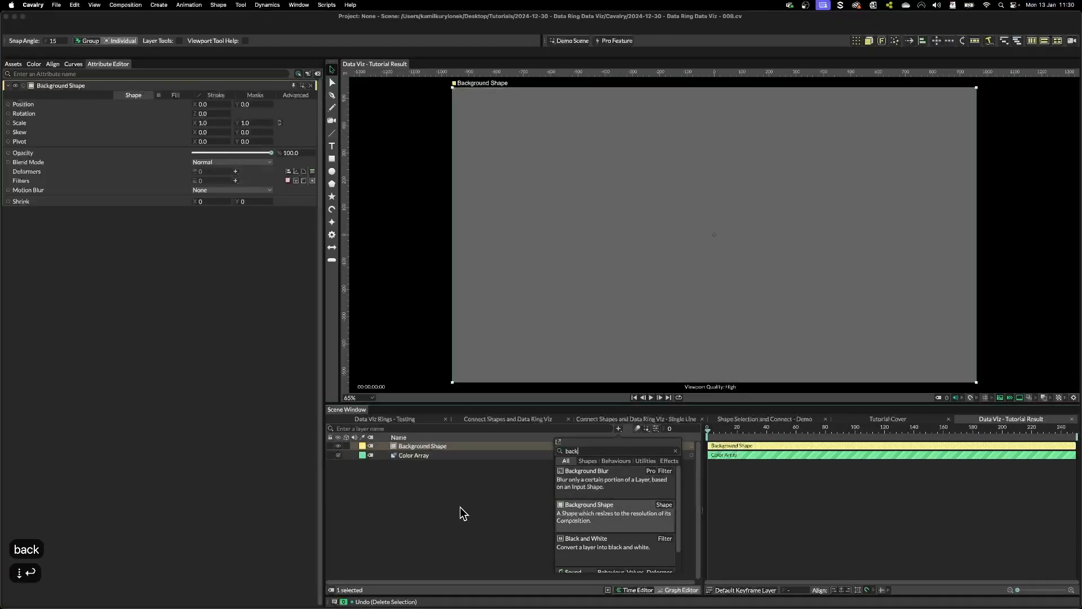
pyautogui.click(406, 458)
pyautogui.moveTo(10, 218); pyautogui.dragTo(648, 156)
# Step: Move the Color Array above the Background Shape in the layer order and lock the Background Shape
pyautogui.click(418, 455)
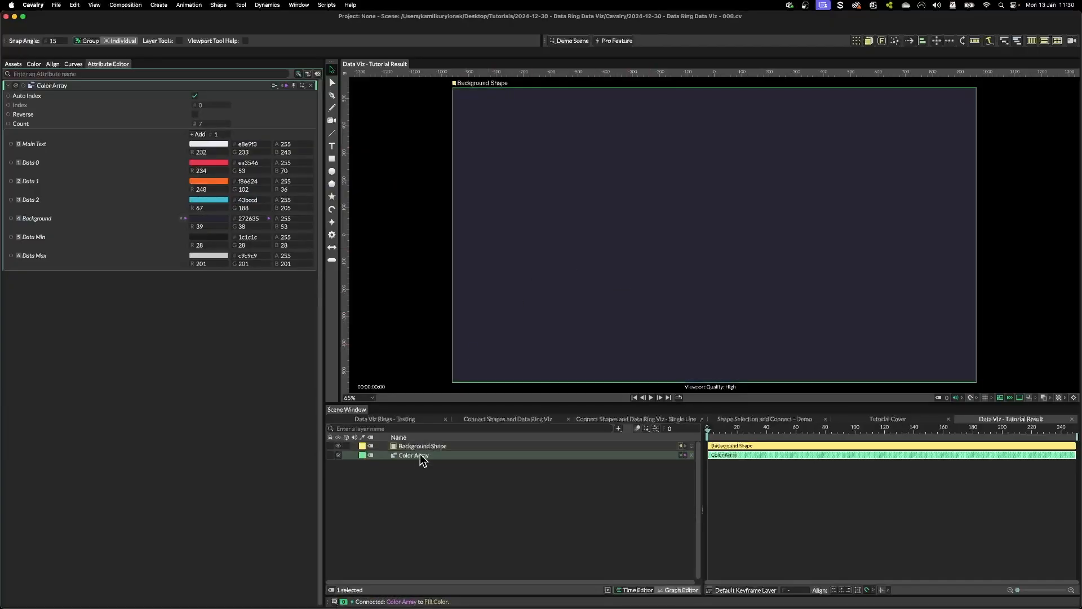
pyautogui.moveTo(418, 454); pyautogui.dragTo(412, 445)
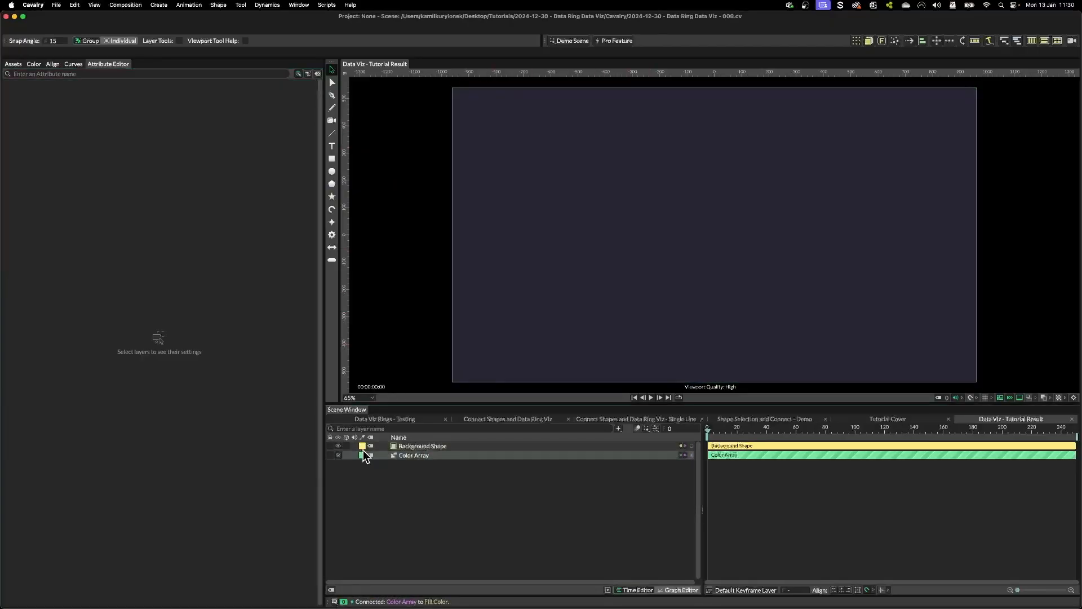
pyautogui.click(330, 455)
# Step: Add a rectangle shape at the composition's centre and a Value Array to the scene
pyautogui.click(332, 159)
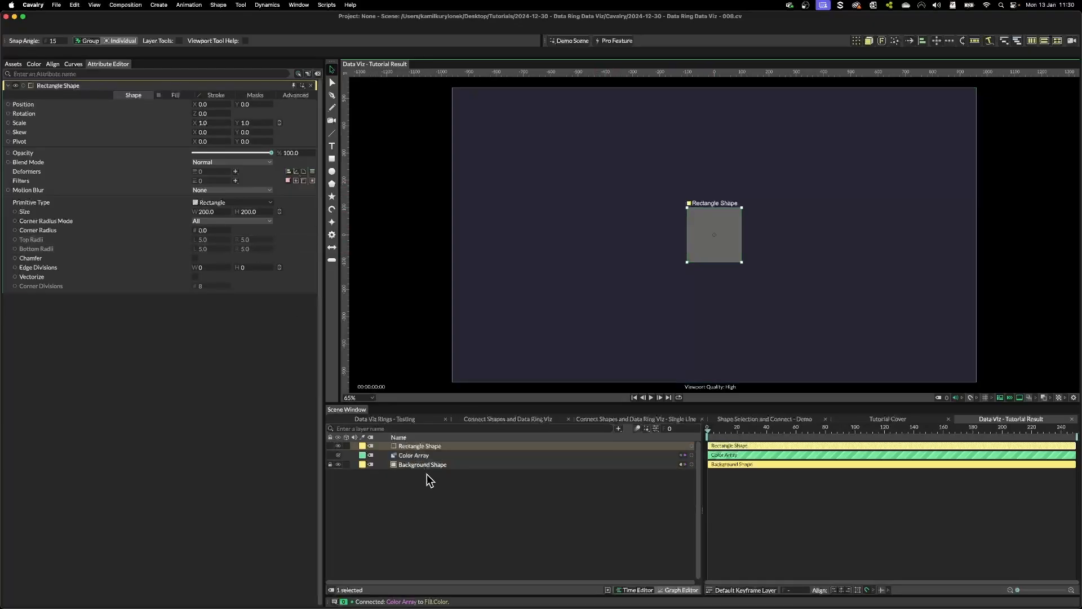
pyautogui.click(438, 502)
pyautogui.press('super+period')
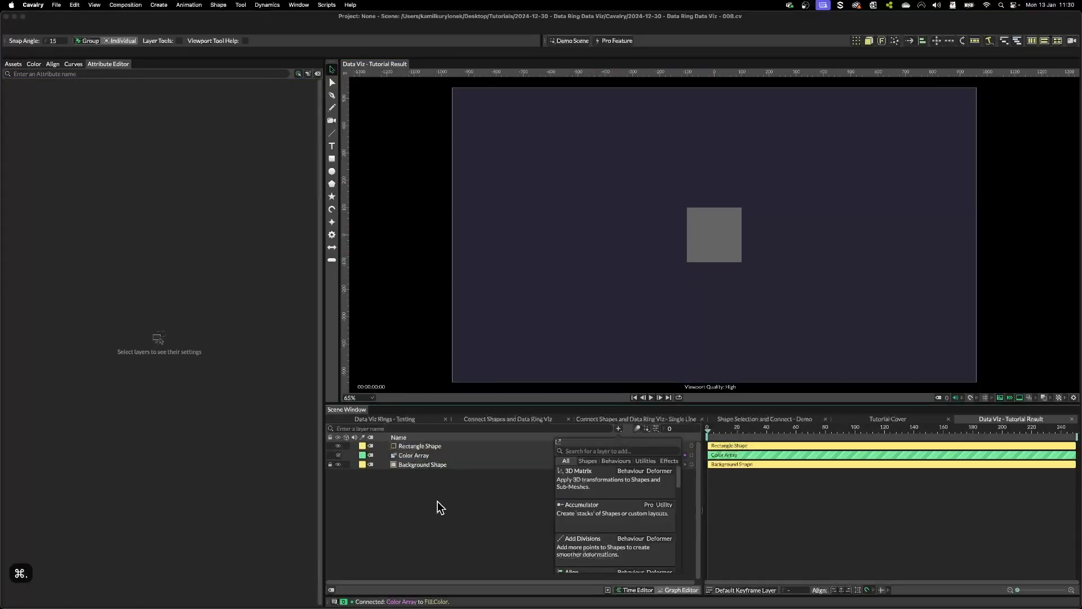
pyautogui.write('value a')
pyautogui.press('Return')
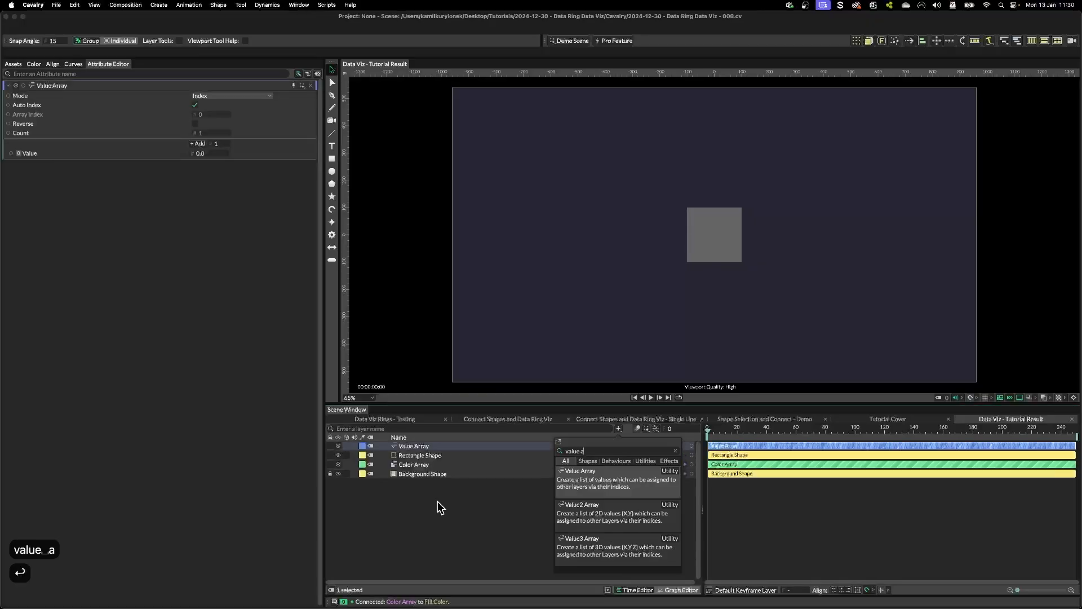
pyautogui.click(438, 502)
# Step: Rename the Value Array layer as "Master CTRL"
pyautogui.click(424, 446)
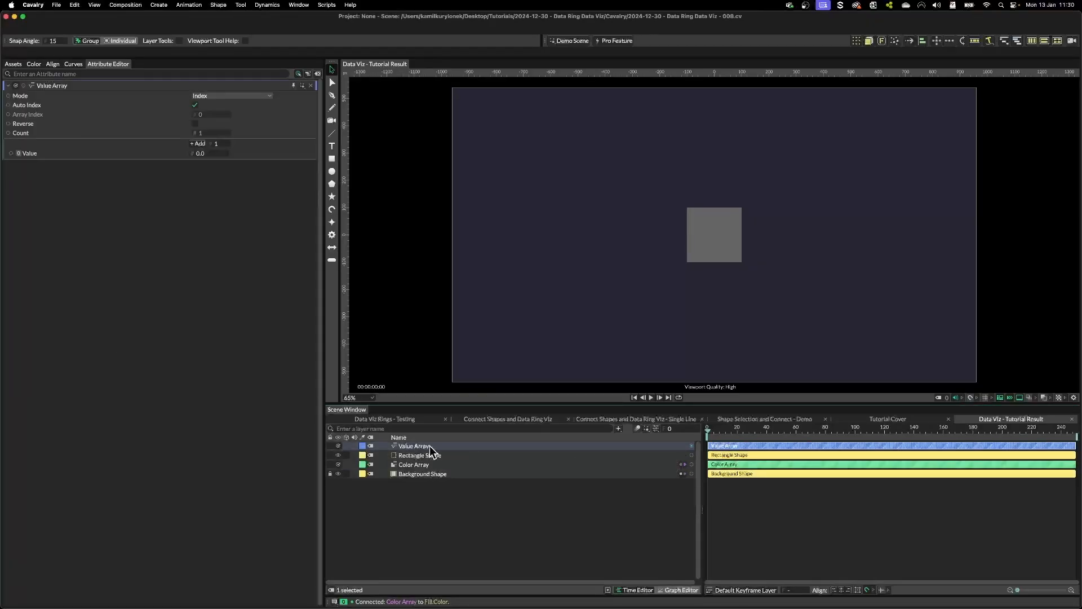
pyautogui.press('Return')
pyautogui.write('Master CTRL')
pyautogui.press('Return')
# Step: Add a second value to Master CTRL and rename the two values "Data Min" and "Data Max"
pyautogui.click(198, 143)
pyautogui.rightClick(28, 154)
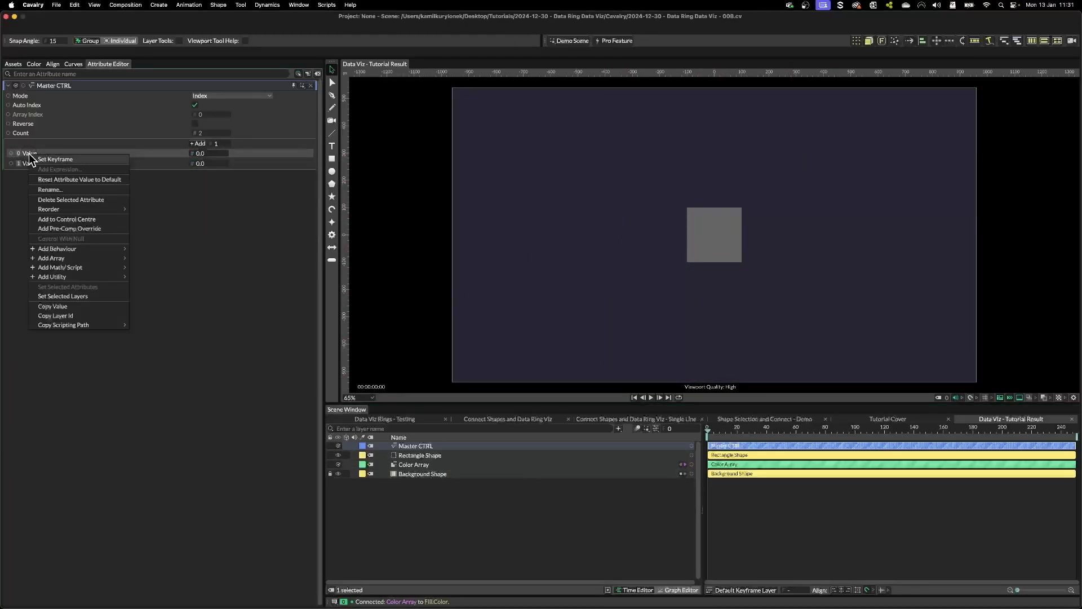
pyautogui.click(53, 190)
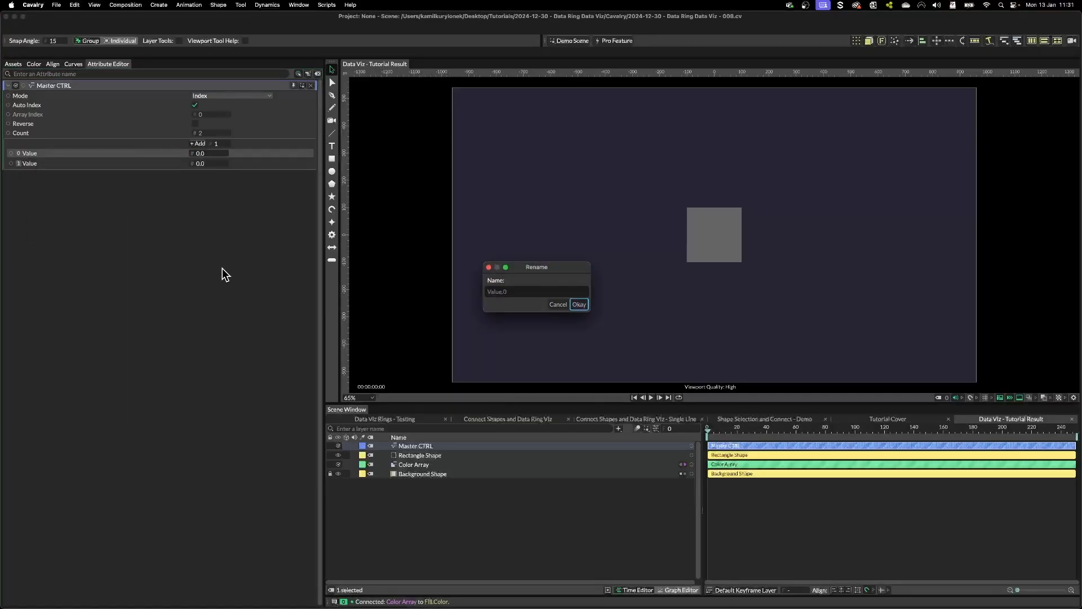
pyautogui.write('Data Min')
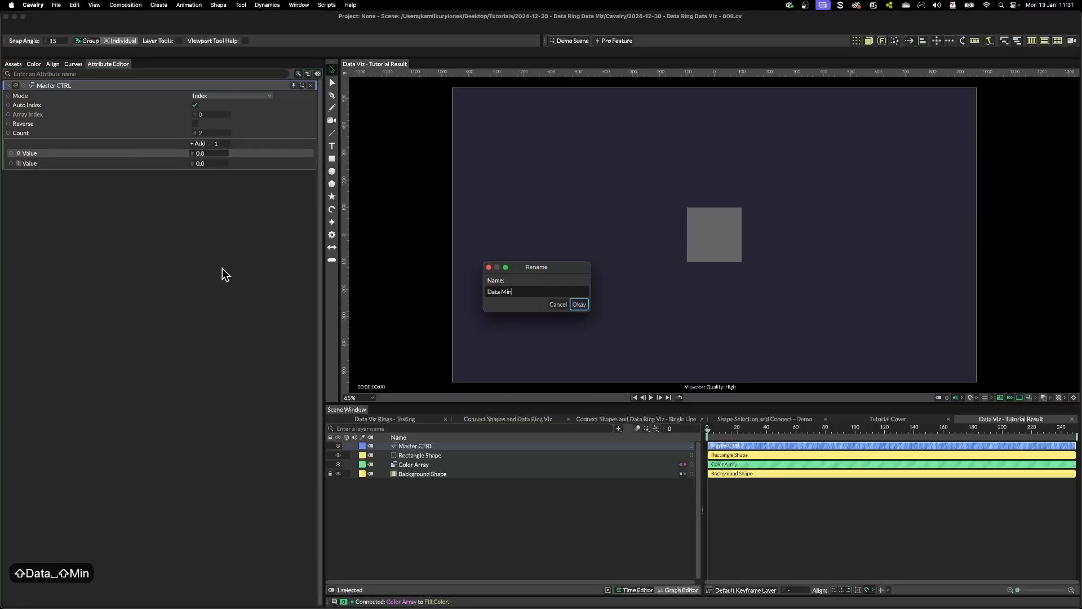
pyautogui.press('Return')
pyautogui.rightClick(58, 164)
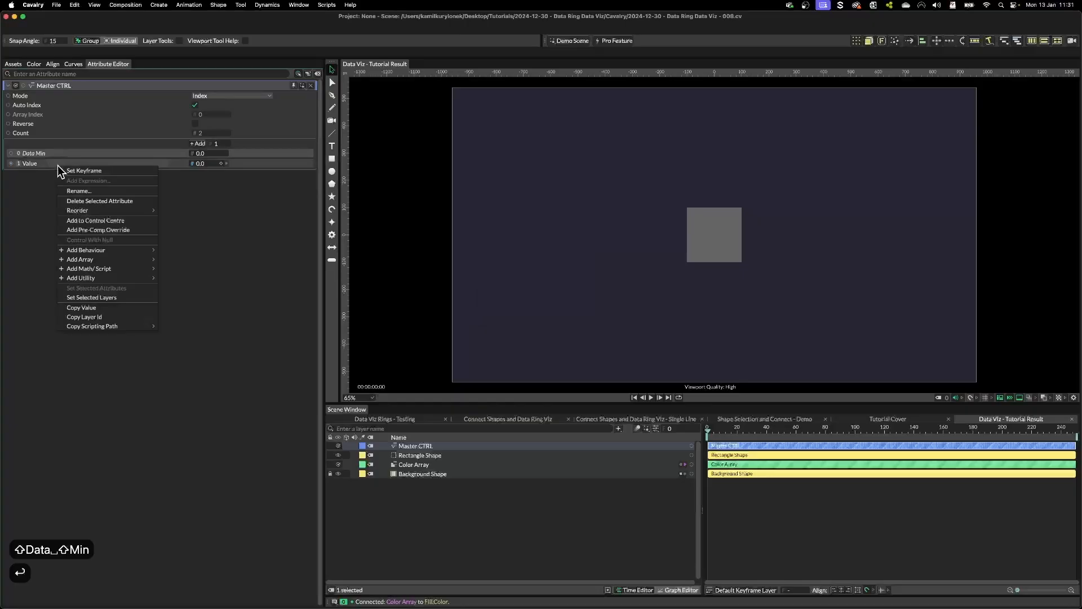
pyautogui.click(78, 190)
pyautogui.write('Data Max')
pyautogui.press('Return')
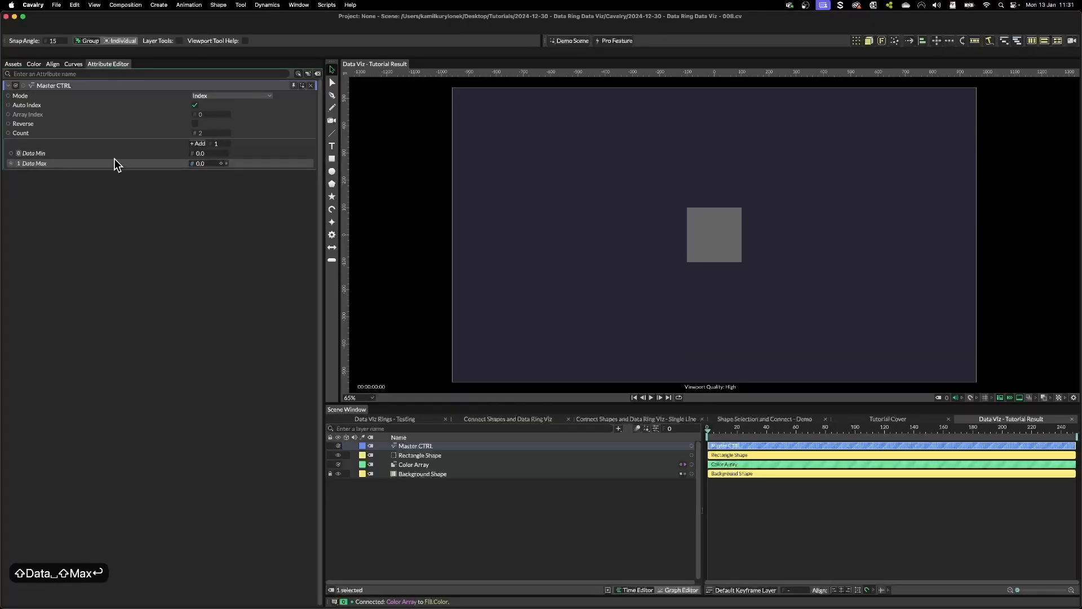
# Step: Rename the Rectangle Shape layer as "Data Source"
pyautogui.click(442, 456)
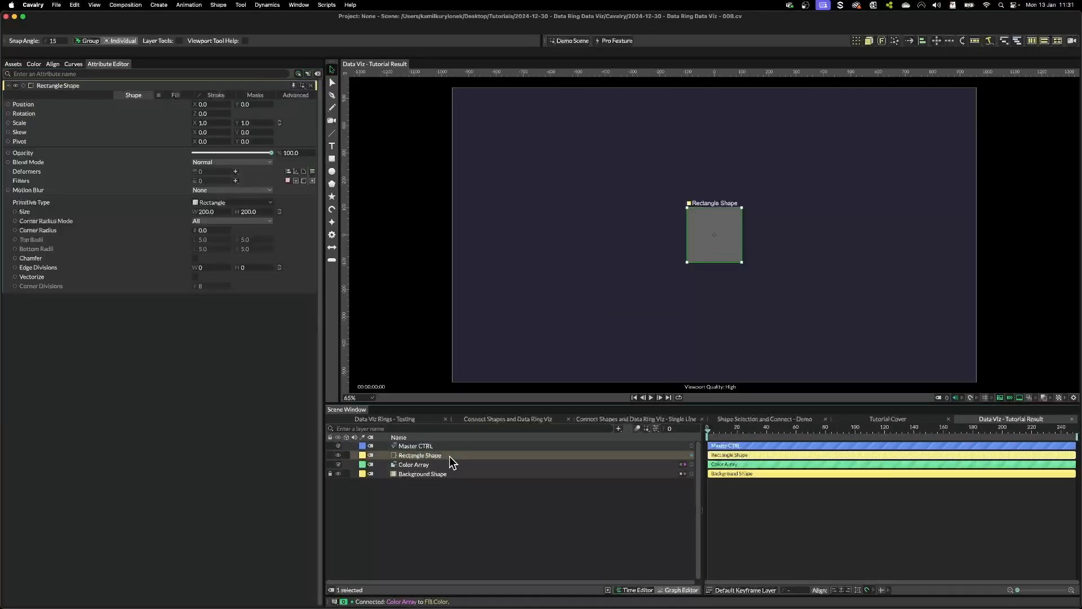
pyautogui.doubleClick(448, 455)
pyautogui.write('Data Source')
pyautogui.press('Return')
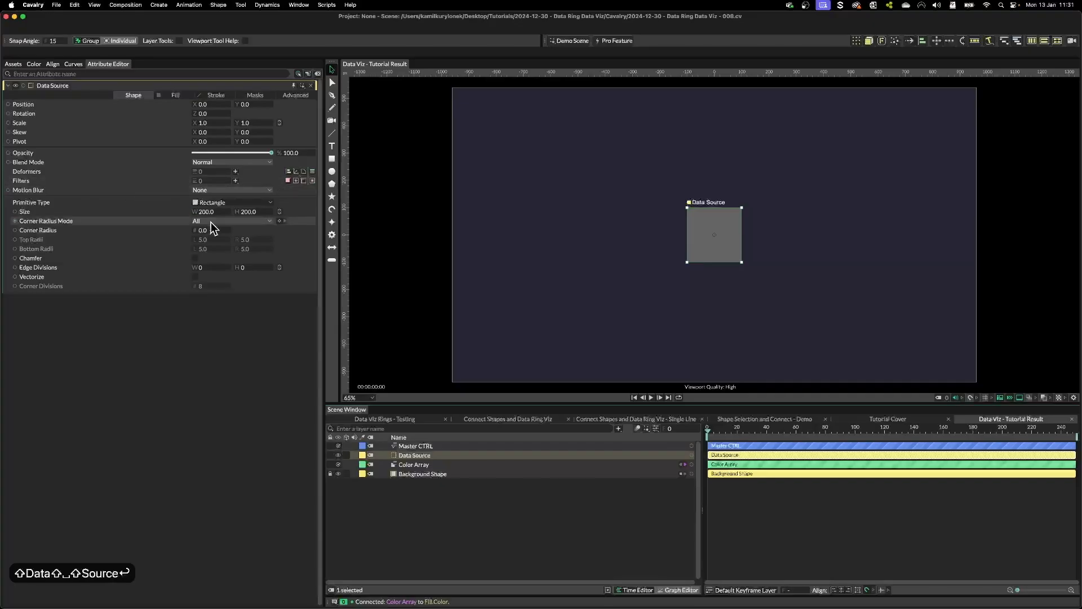
# Step: Add a Noise behaviour to the height of Data Source's Size attribute
pyautogui.rightClick(30, 211)
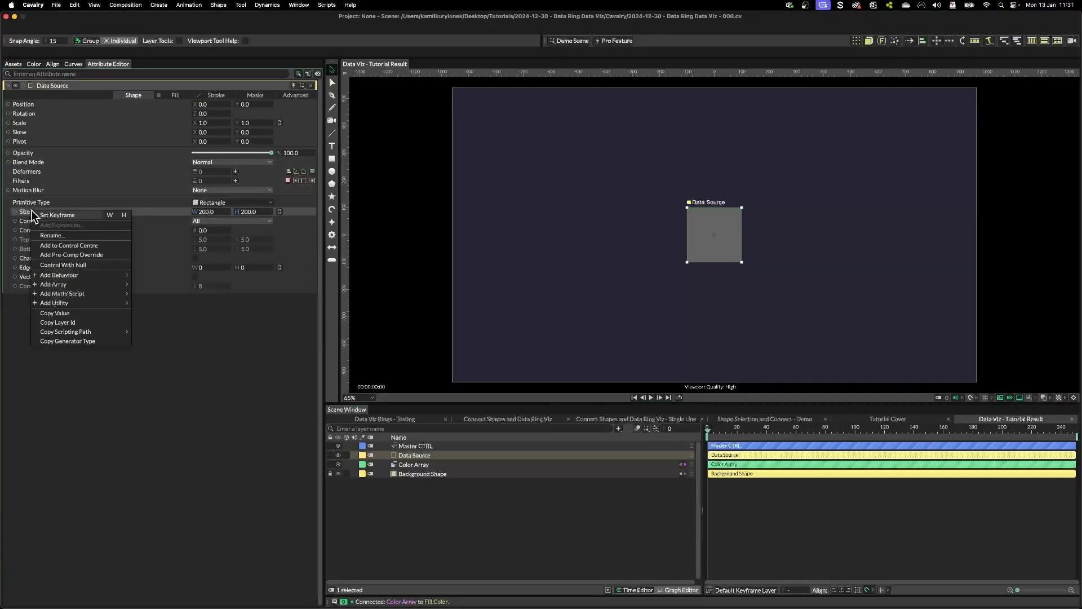
pyautogui.moveTo(89, 278)
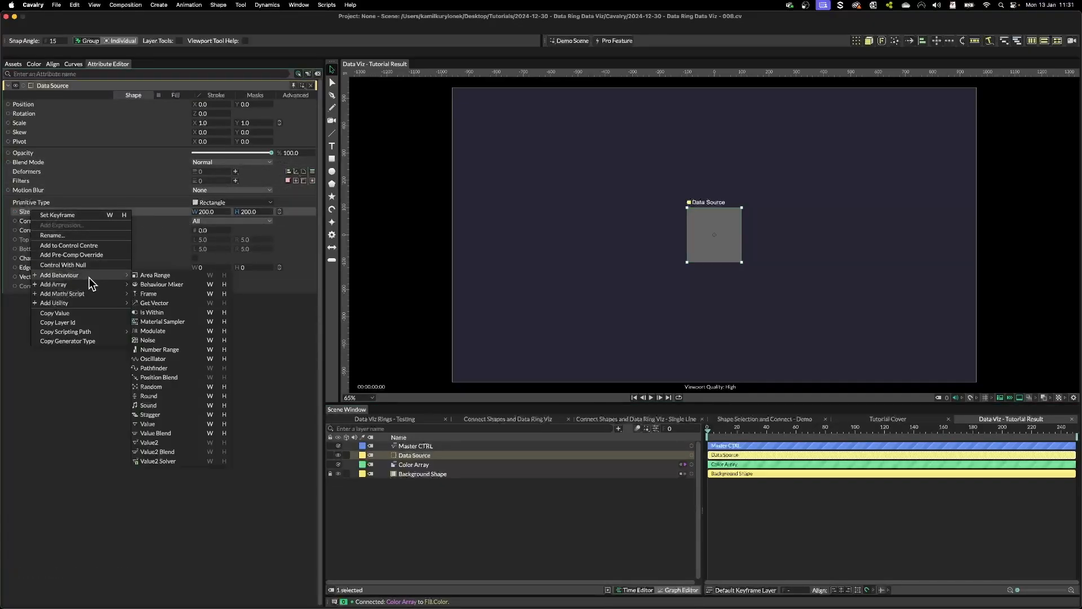
pyautogui.click(224, 340)
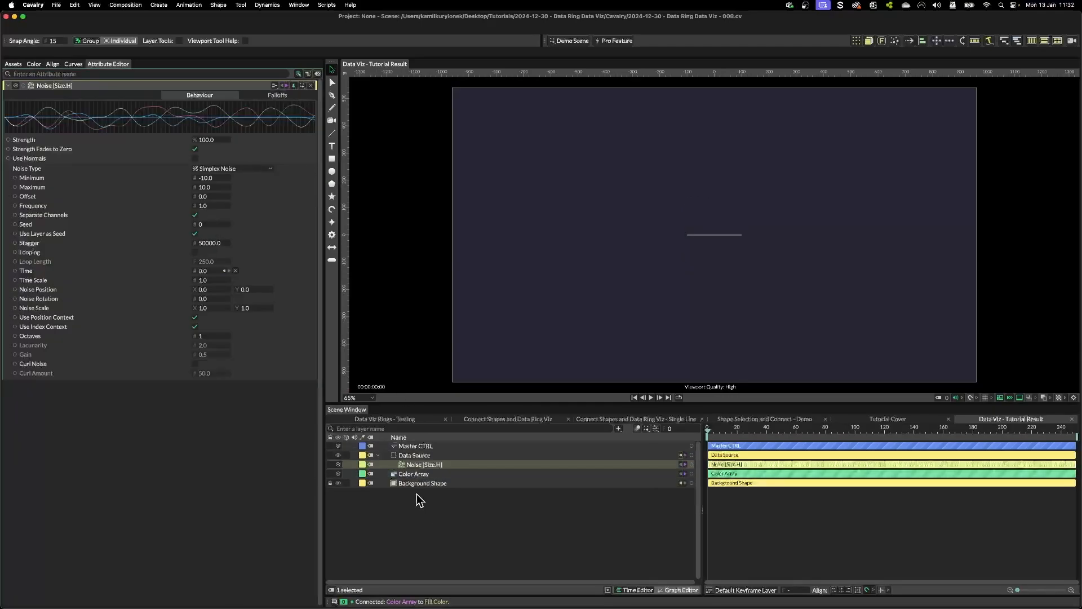
# Step: Connect Data Min and Data Max to the Noise's Minimum and Maximum, set Data Max to 100, and scrub the timeline to check
pyautogui.click(415, 446)
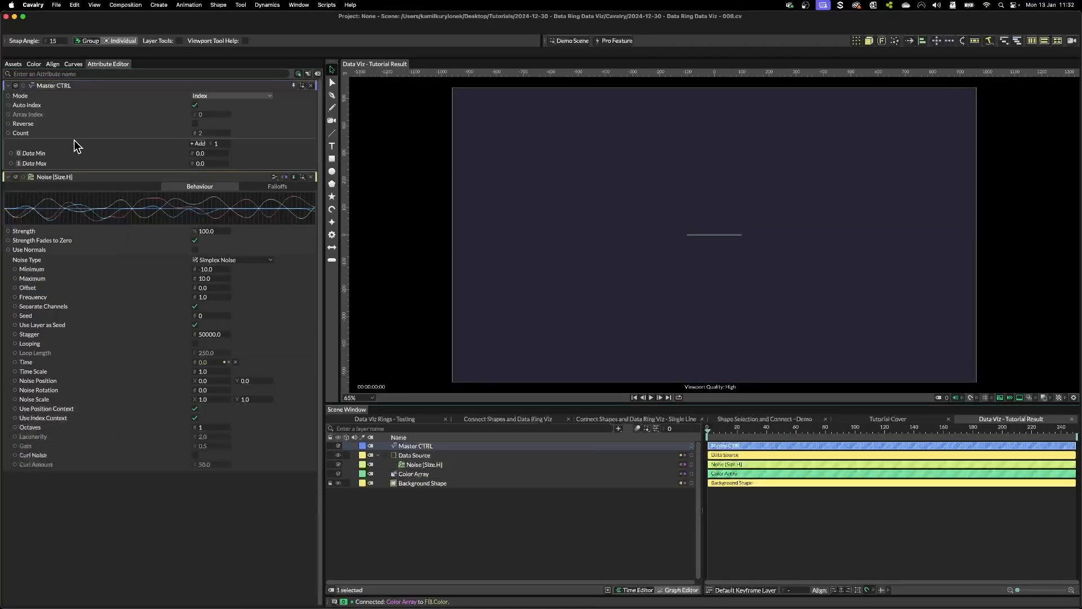
pyautogui.moveTo(11, 152); pyautogui.dragTo(217, 269)
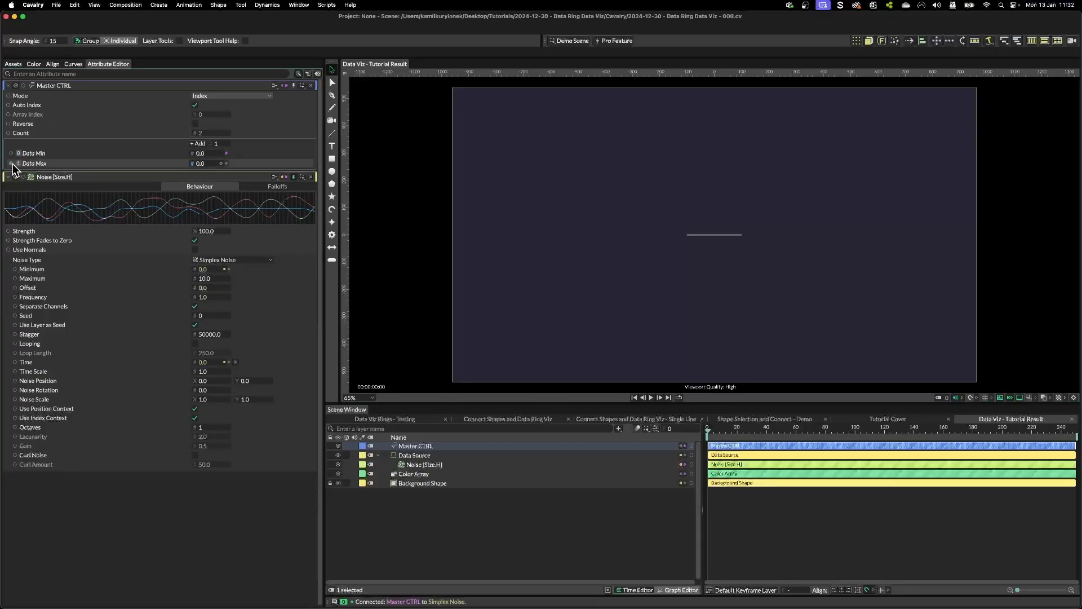
pyautogui.moveTo(11, 163); pyautogui.dragTo(218, 279)
pyautogui.click(206, 163)
pyautogui.write('100')
pyautogui.press('Return')
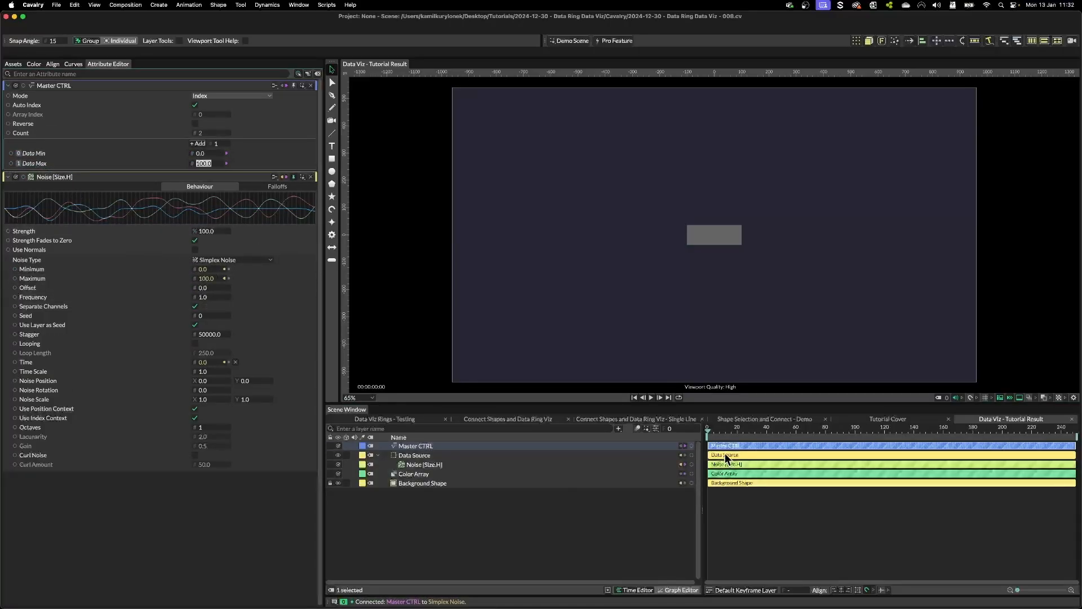
pyautogui.moveTo(715, 431); pyautogui.dragTo(947, 432)
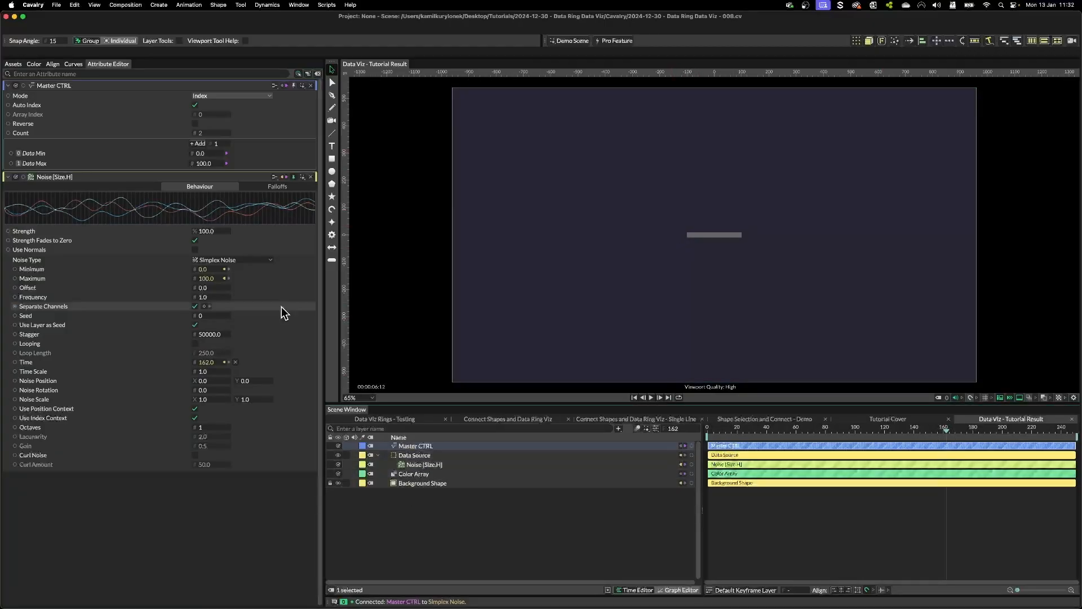
# Step: Add a third value to Master CTRL and rename it "Data Width"
pyautogui.click(200, 144)
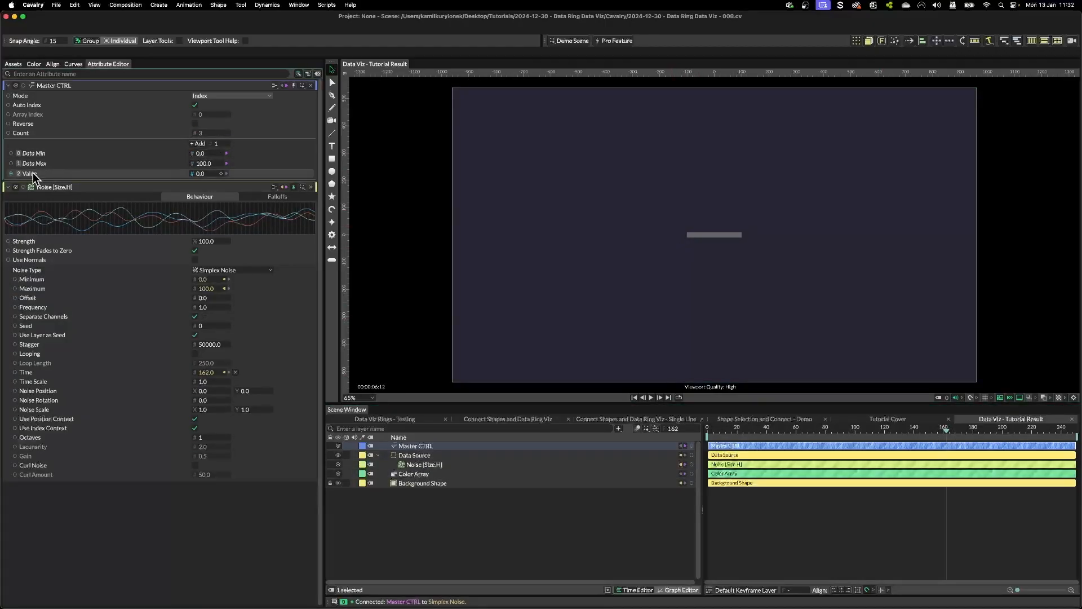
pyautogui.rightClick(33, 176)
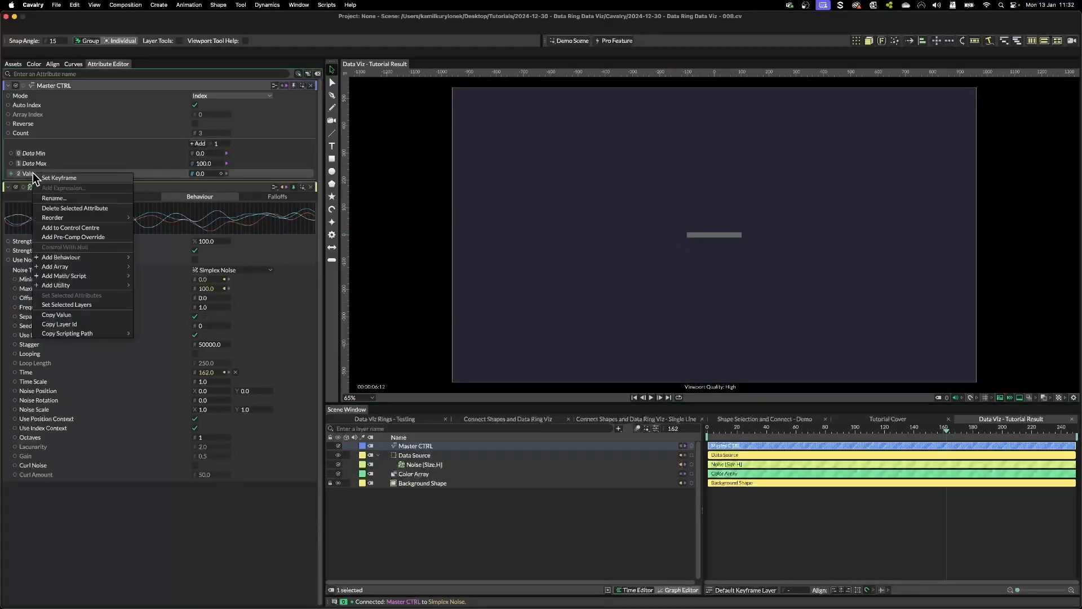
pyautogui.click(62, 198)
pyautogui.write('Data Width')
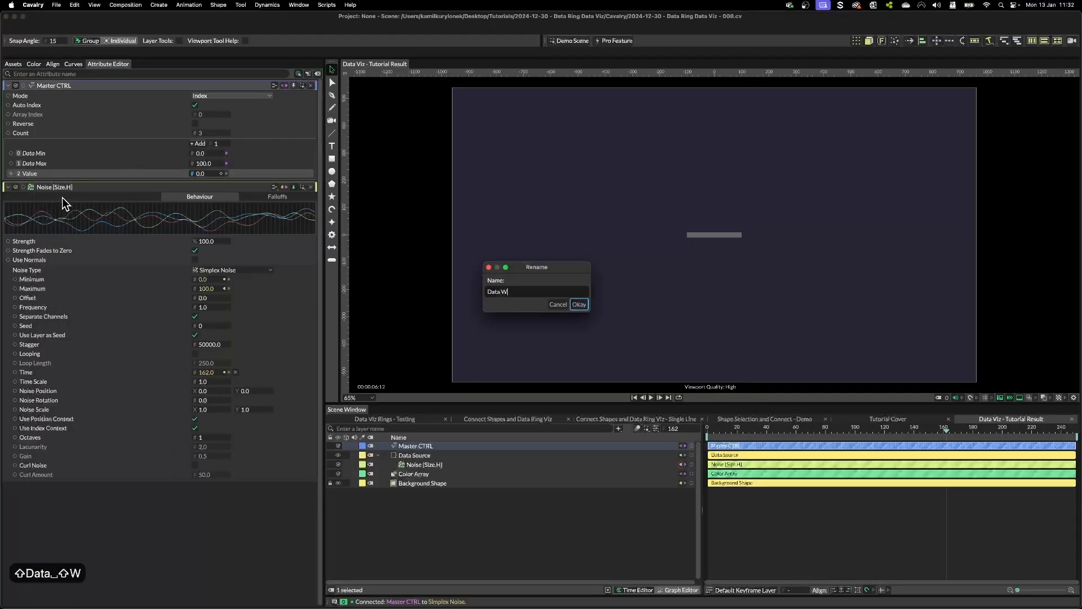
pyautogui.press('Return')
# Step: Connect Data Width to the width of Data Source, set it to 20, and scrub the timeline to check the bar
pyautogui.click(417, 455)
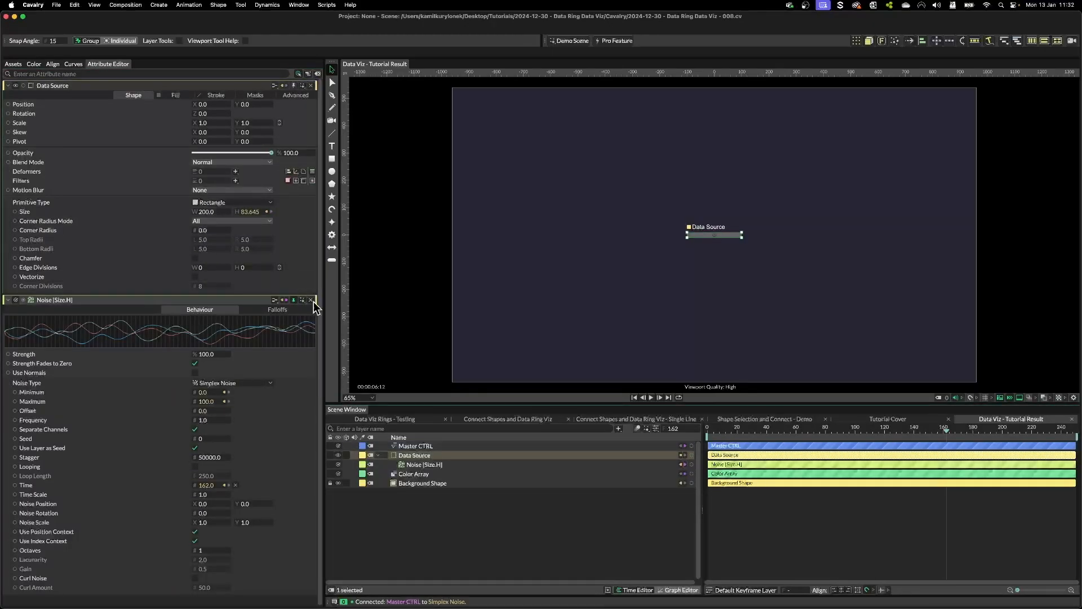
pyautogui.click(311, 300)
pyautogui.moveTo(11, 174); pyautogui.dragTo(209, 312)
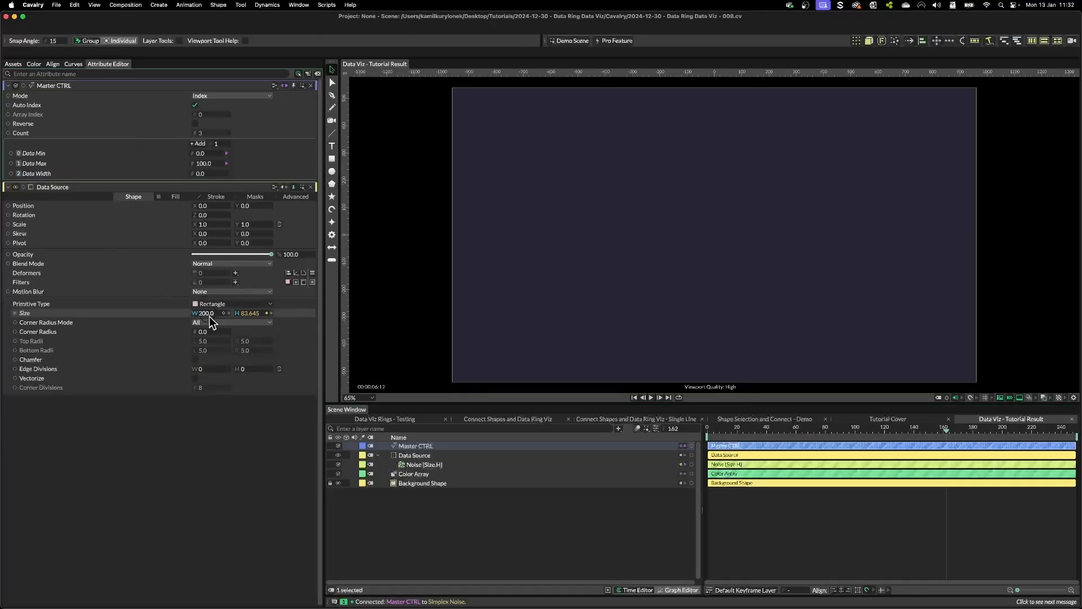
pyautogui.click(203, 173)
pyautogui.write('20')
pyautogui.press('Return')
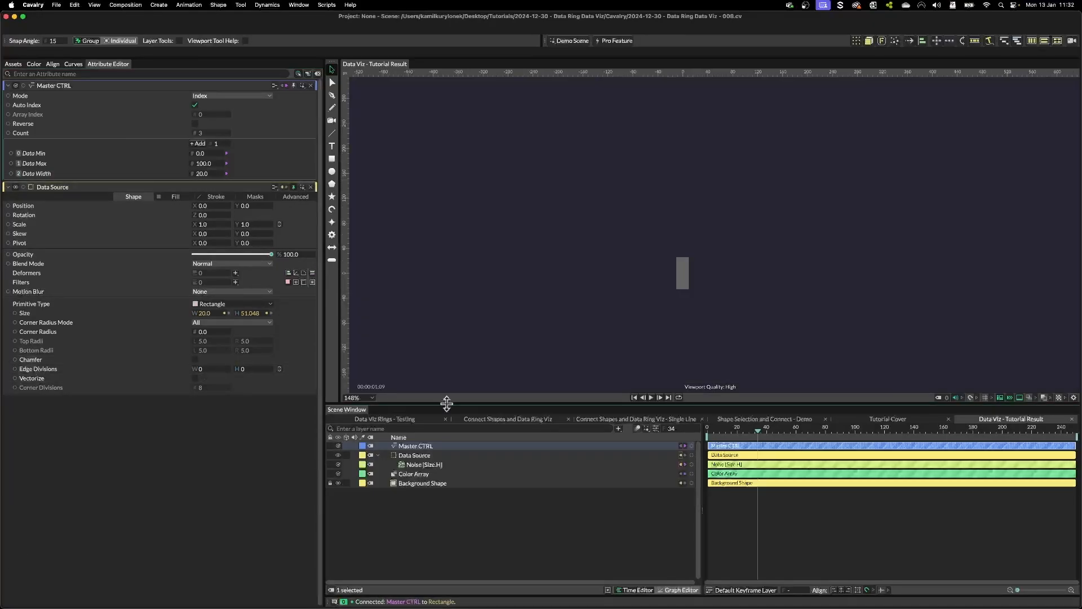
pyautogui.moveTo(758, 431); pyautogui.dragTo(898, 432)
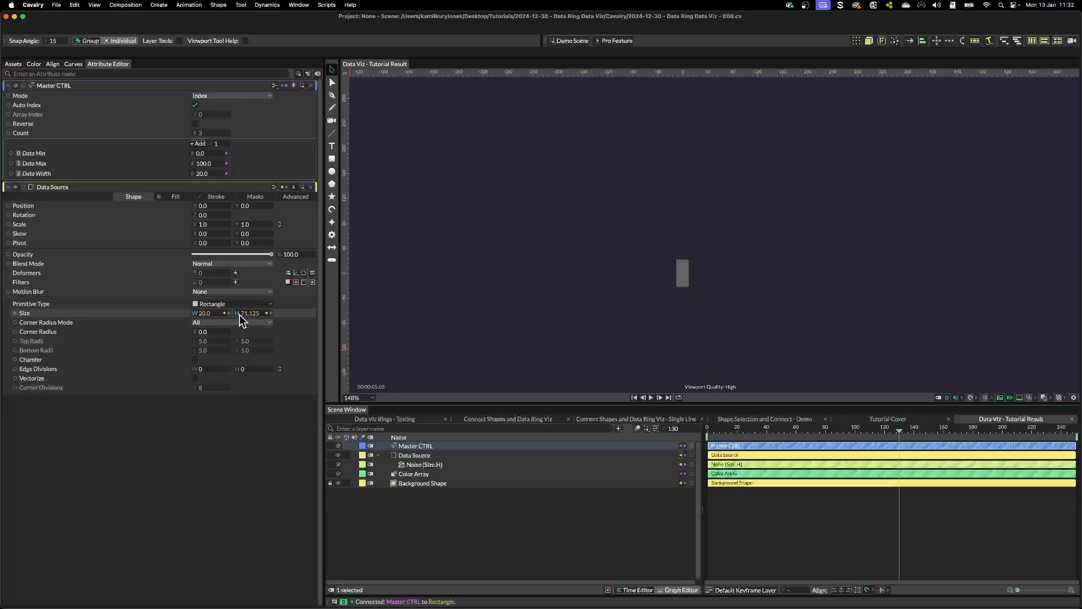
# Step: Drive Data Source's Corner Radius from its height with the expression "value/2;" and scrub the timeline to check
pyautogui.moveTo(238, 314); pyautogui.dragTo(98, 333)
pyautogui.moveTo(200, 329); pyautogui.dragTo(203, 332)
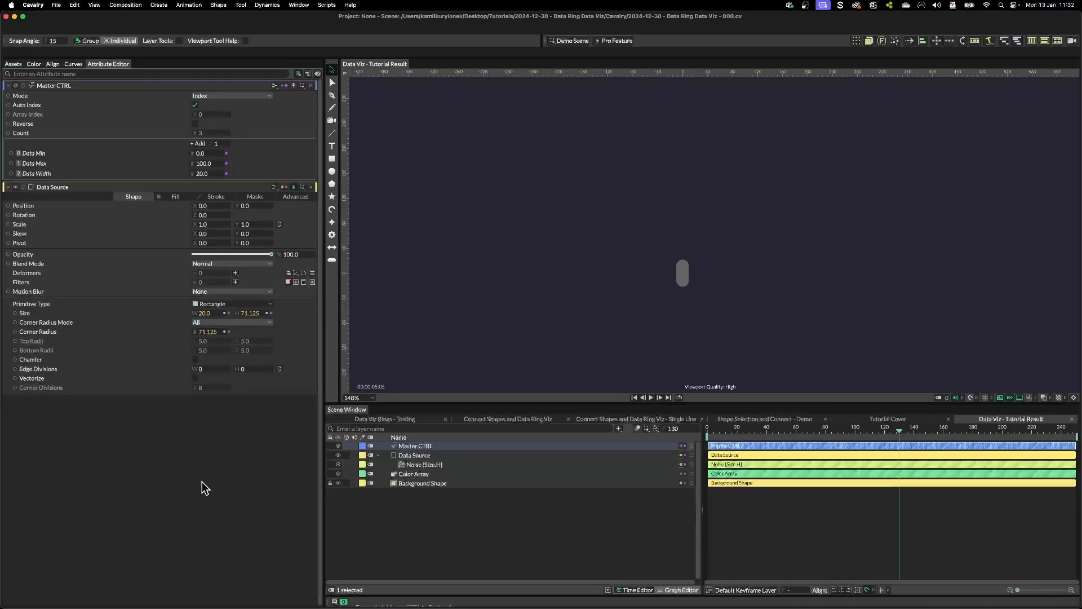
pyautogui.rightClick(175, 332)
pyautogui.click(200, 357)
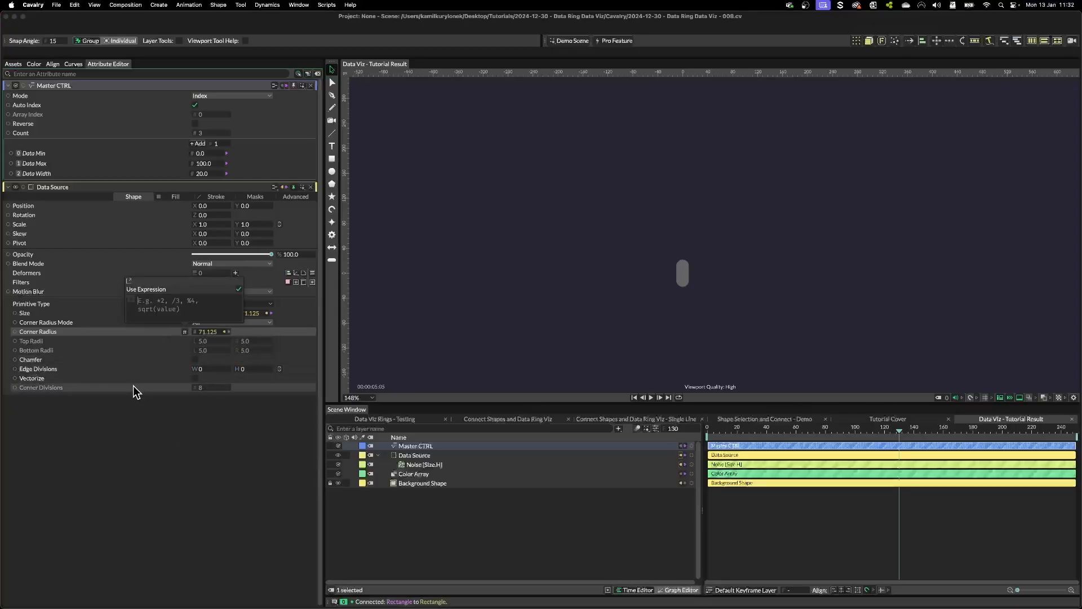
pyautogui.write('value')
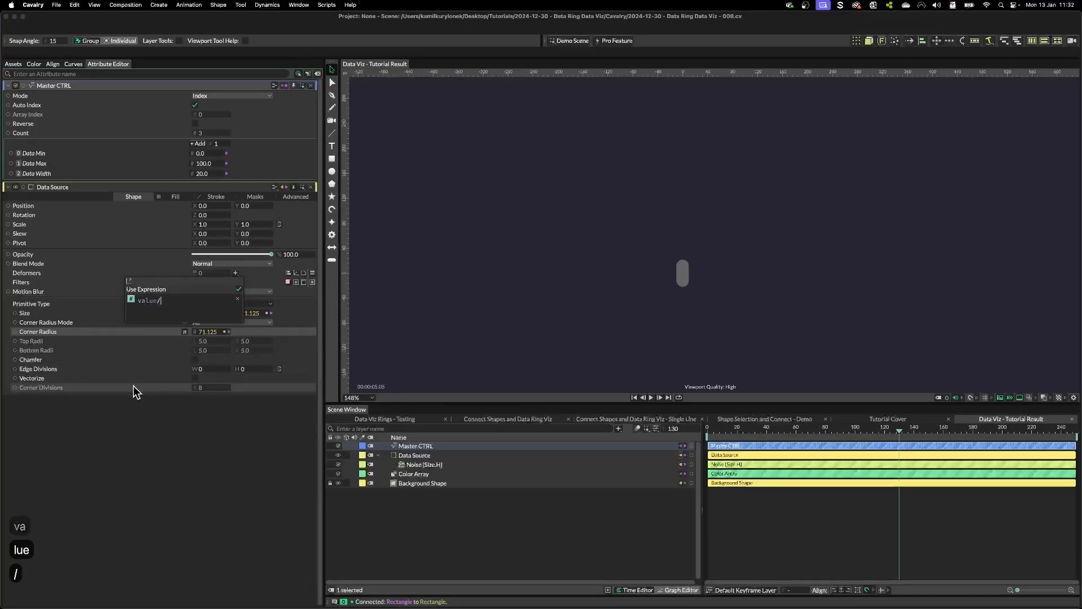
pyautogui.write('/2;')
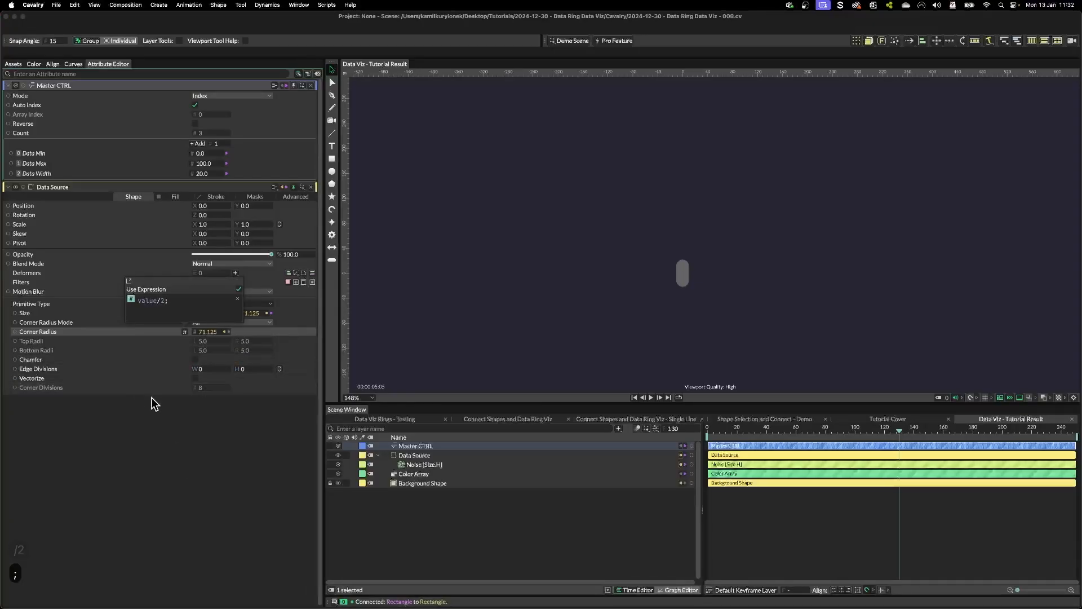
pyautogui.press('Return')
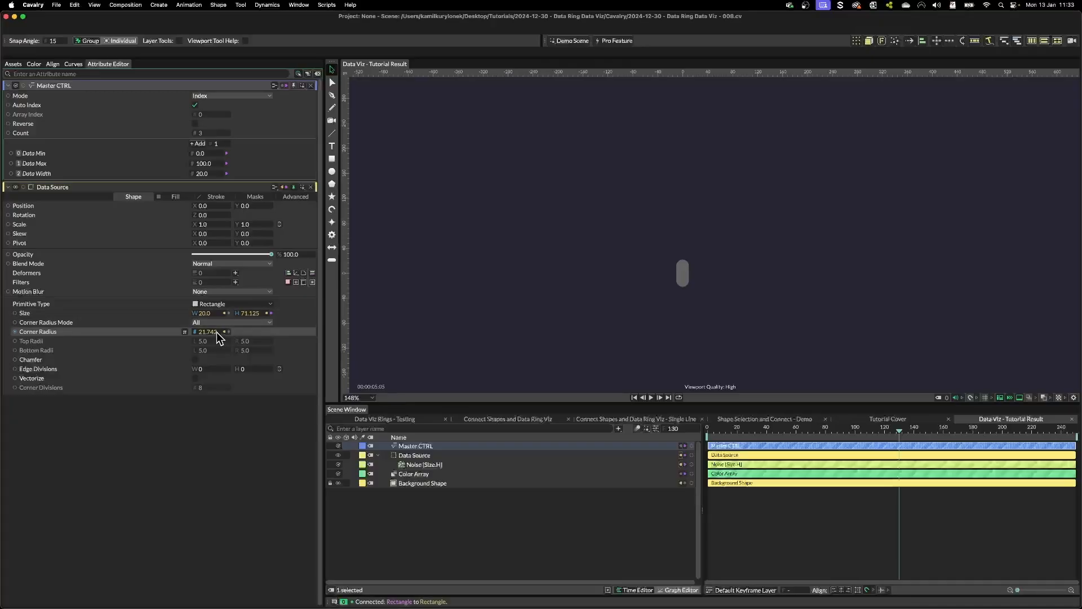
pyautogui.moveTo(922, 421); pyautogui.dragTo(893, 428)
pyautogui.press('f')
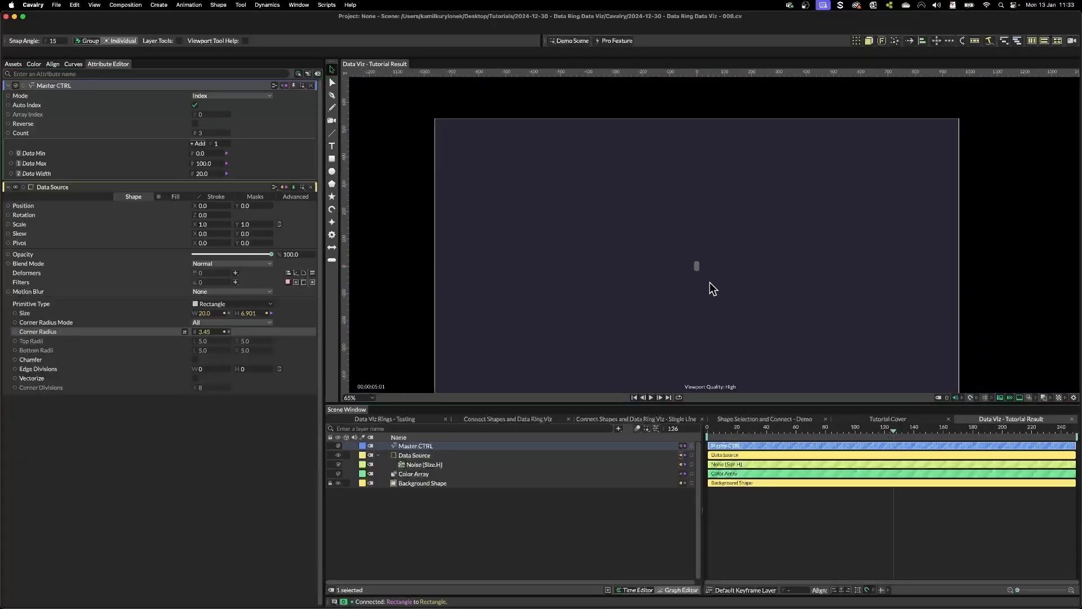
# Step: Duplicate Data Source with a Duplicator using a Circle distribution with a count of 18, and scrub the timeline to check
pyautogui.click(414, 455)
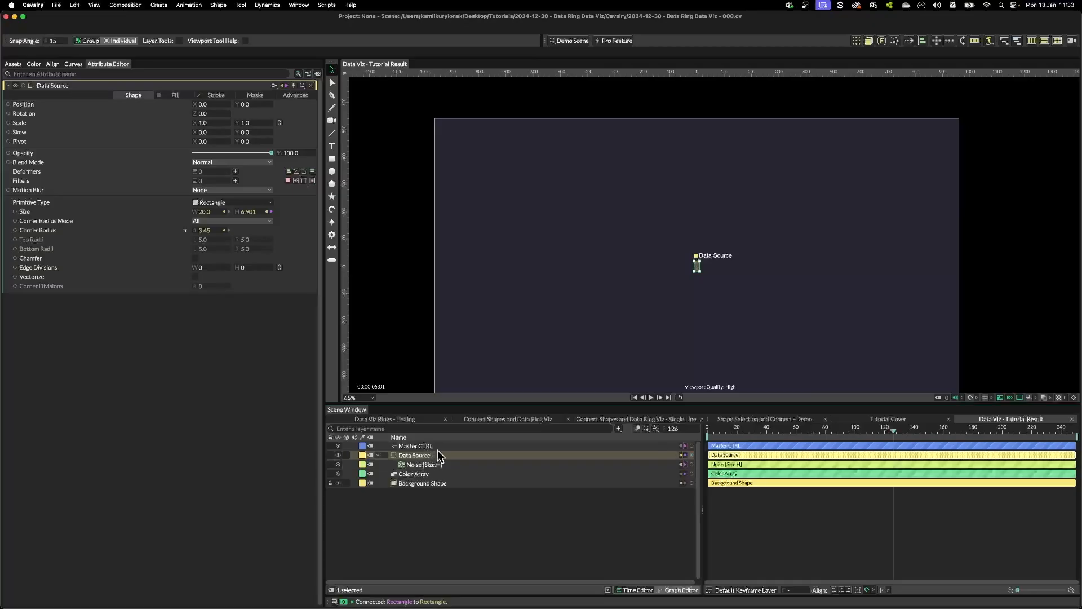
pyautogui.scroll(1, 722, 229)
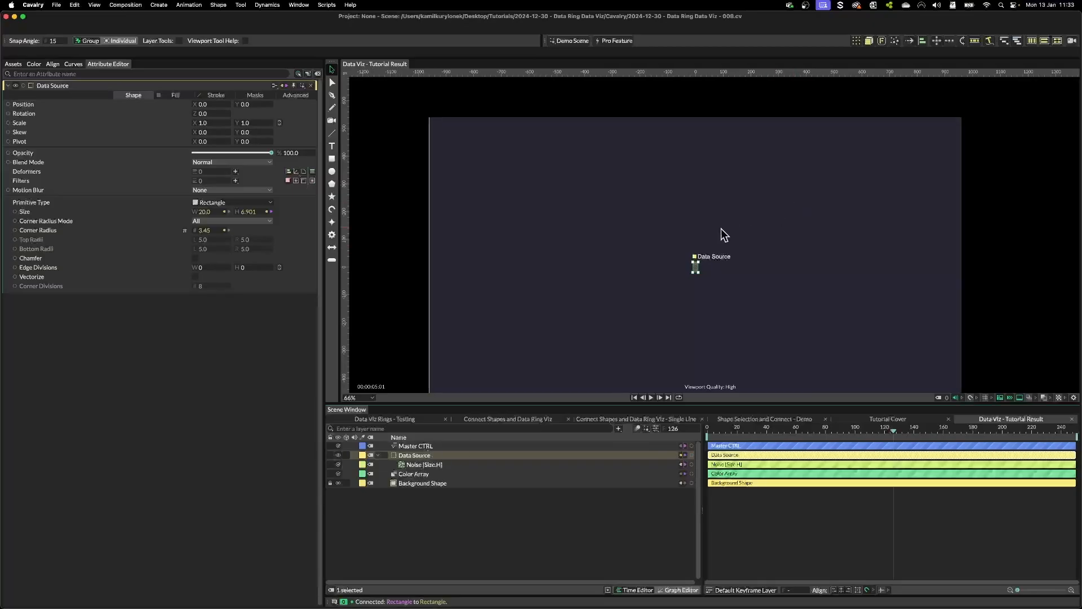
pyautogui.click(856, 41)
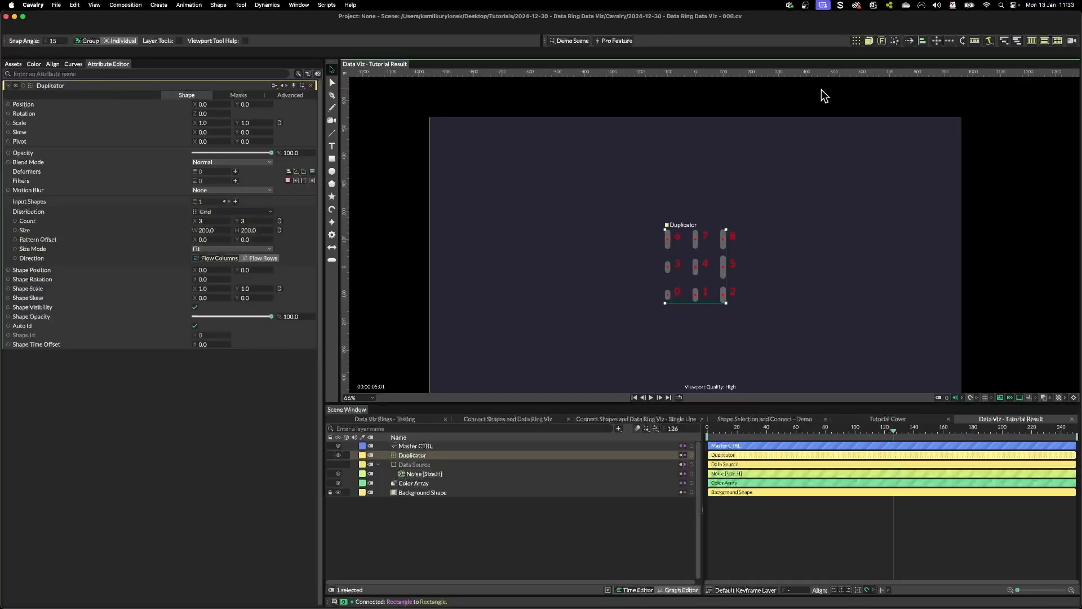
pyautogui.click(213, 212)
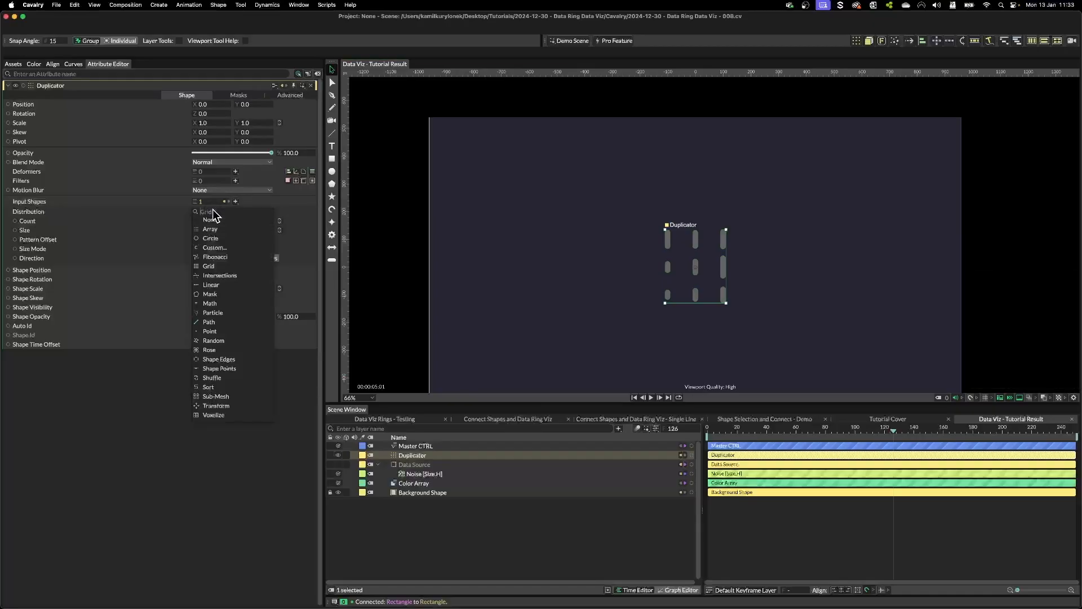
pyautogui.click(211, 237)
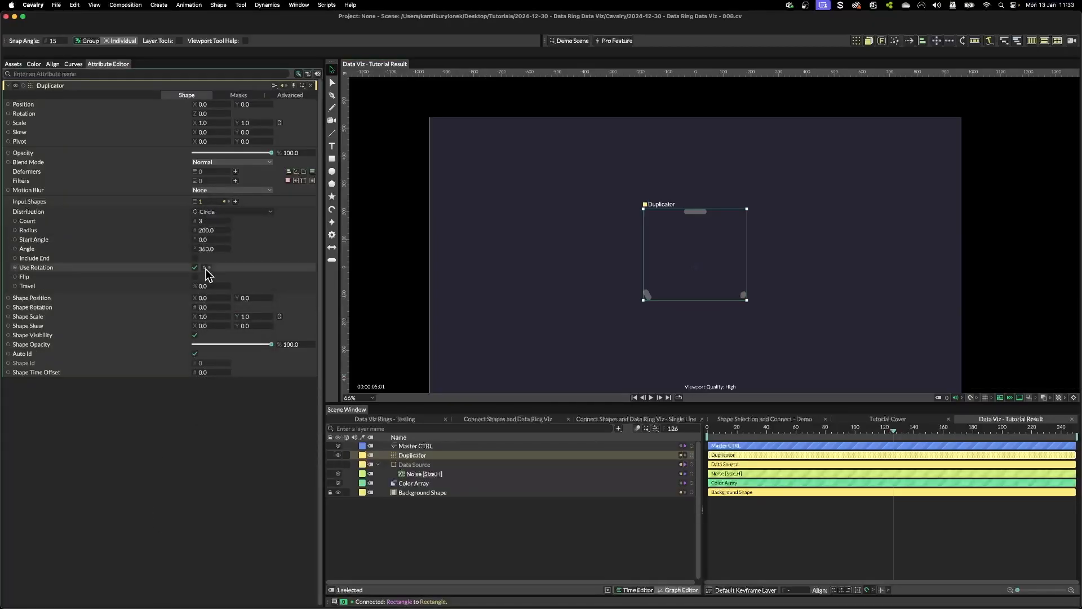
pyautogui.moveTo(208, 222); pyautogui.dragTo(222, 222)
pyautogui.moveTo(743, 428); pyautogui.dragTo(766, 421)
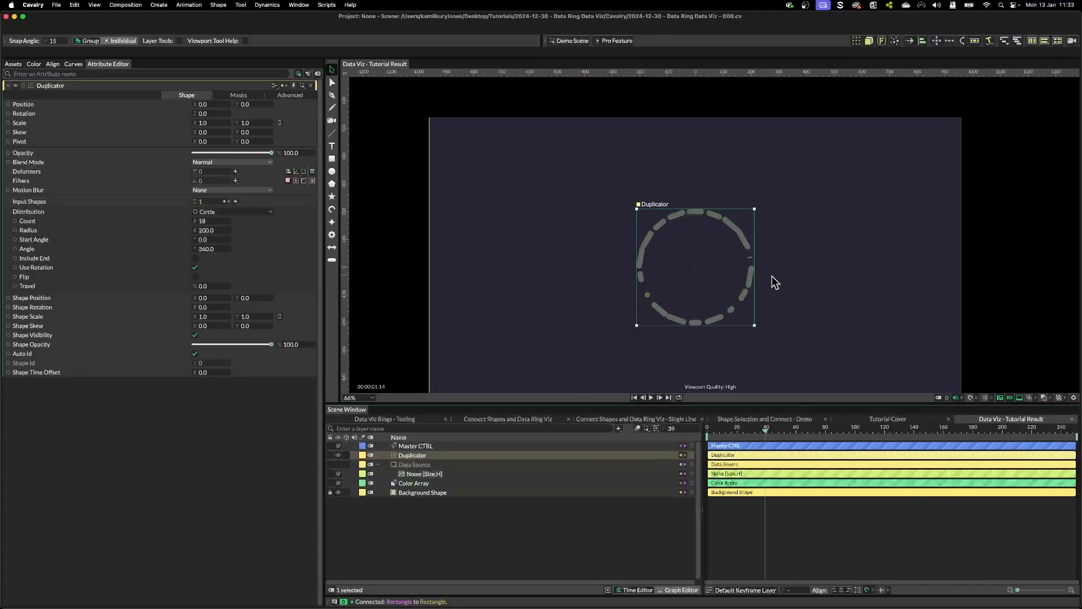
# Step: Set the Duplicator's Shape Rotation to 90 and scrub the timeline to check the radial bars
pyautogui.click(210, 307)
pyautogui.write('90')
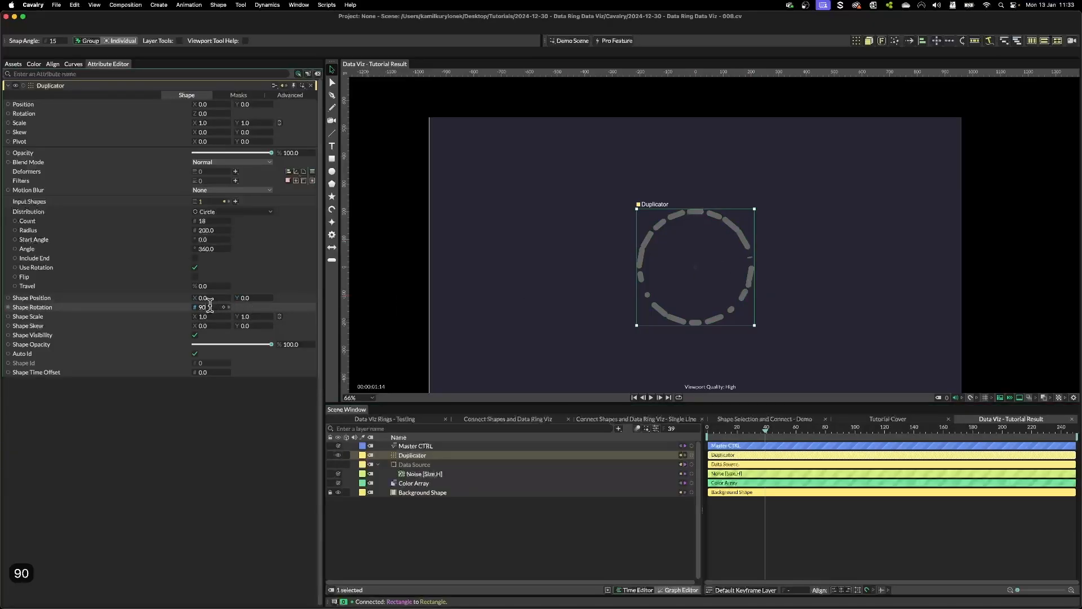
pyautogui.press('Return')
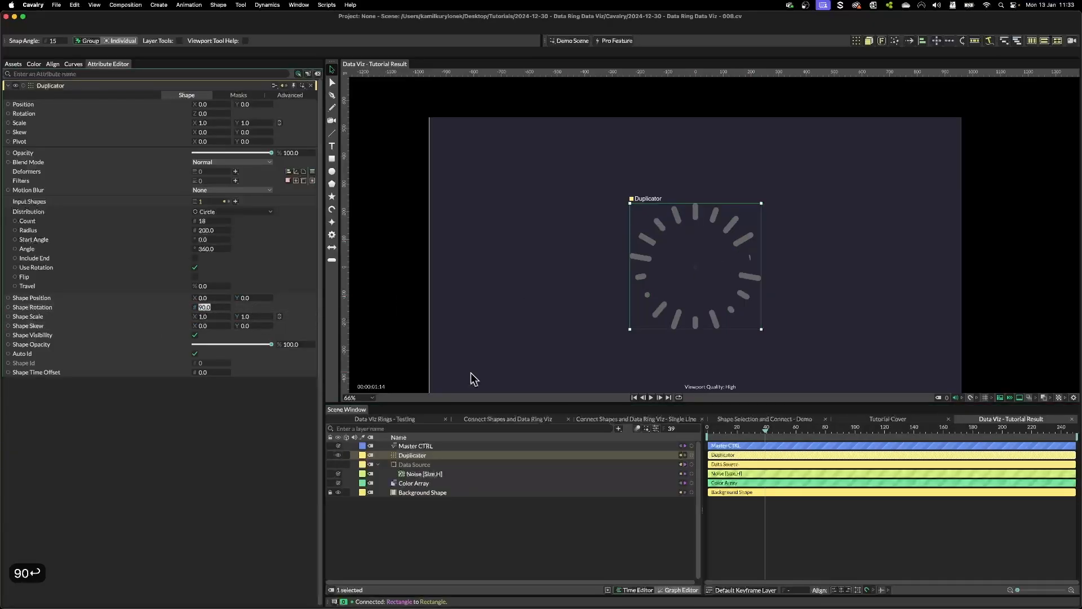
pyautogui.moveTo(765, 431); pyautogui.dragTo(810, 445)
# Step: Rename the Duplicator as "Data Source Ring"
pyautogui.press('Return')
pyautogui.write('Data Source Ring')
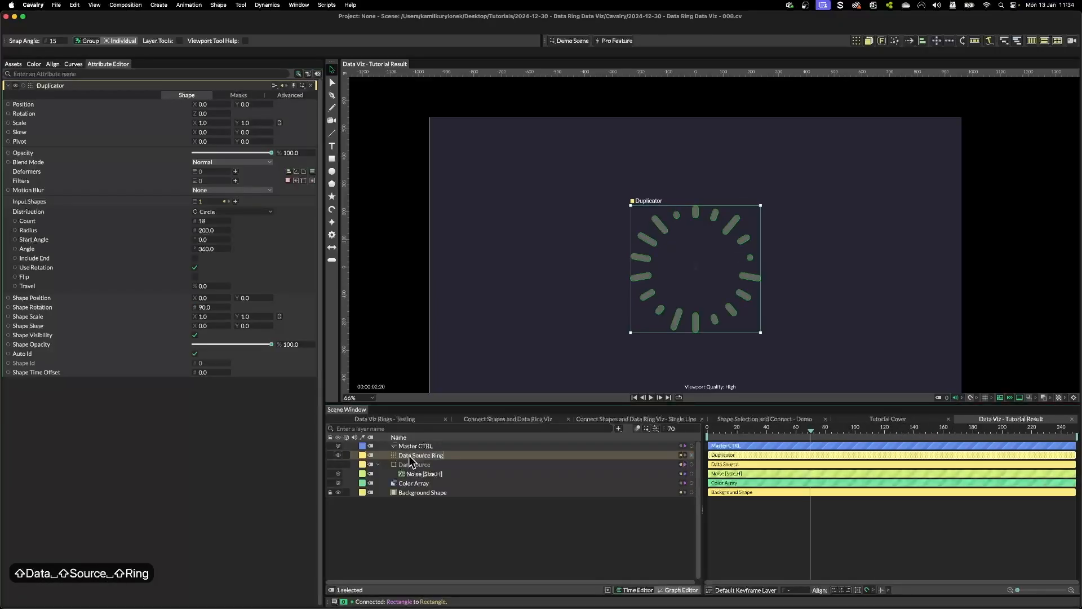
pyautogui.press('Return')
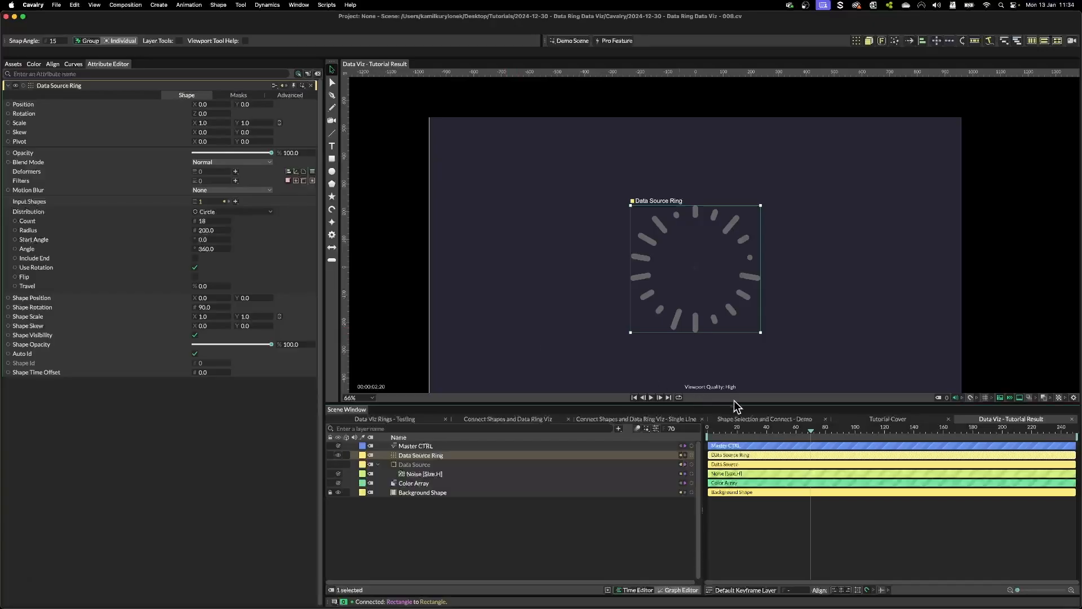
# Step: Add an Align deformer with Y at -1 to Data Source, nest it under that layer, and scrub the timeline to check
pyautogui.moveTo(770, 432); pyautogui.dragTo(868, 432)
pyautogui.scroll(8, 789, 207)
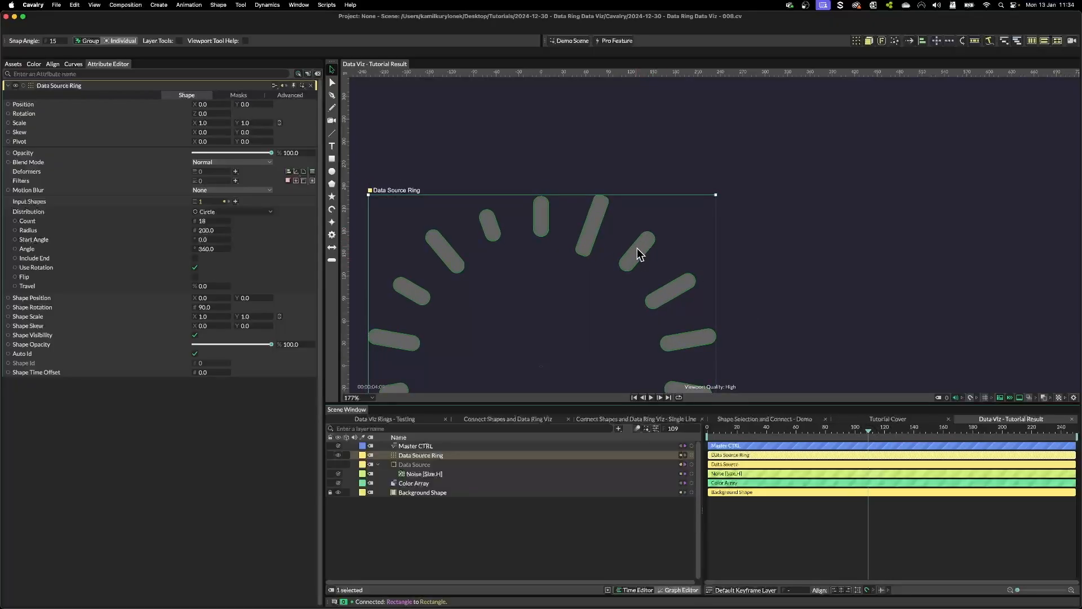
pyautogui.click(427, 466)
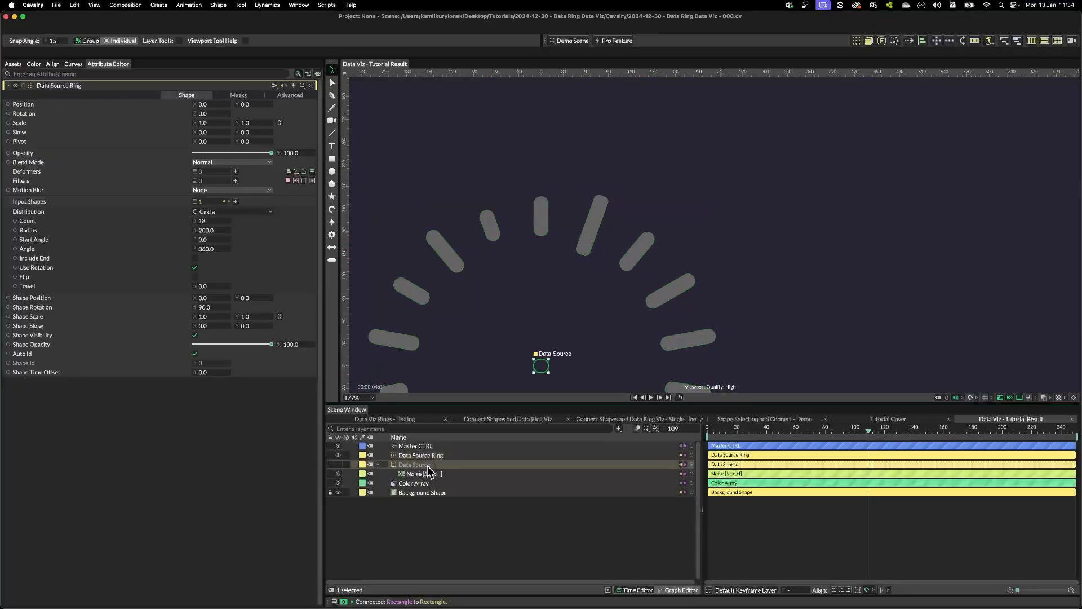
pyautogui.click(288, 172)
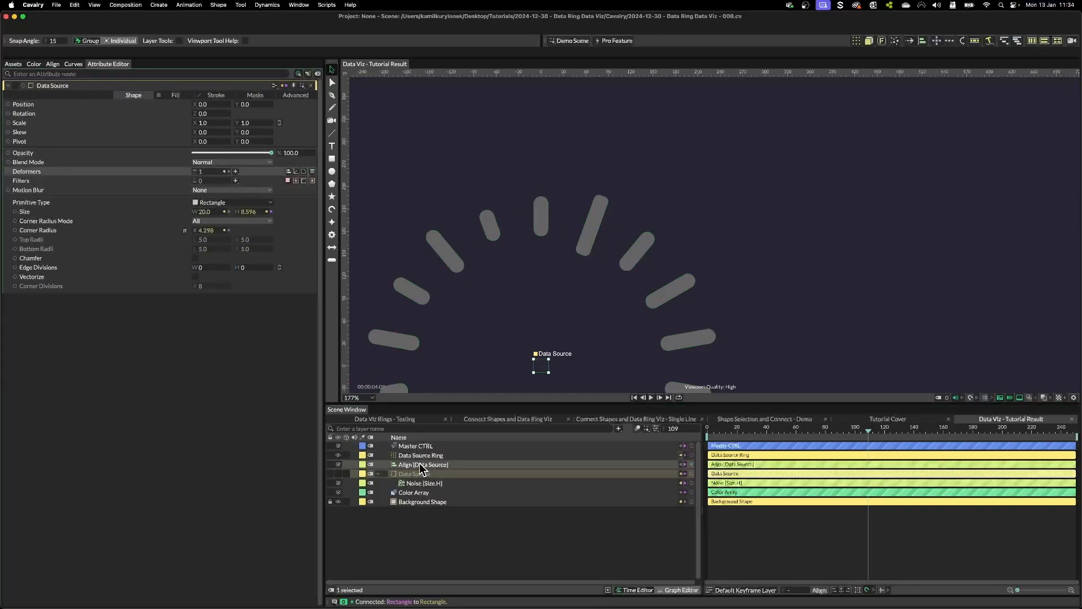
pyautogui.moveTo(415, 464); pyautogui.dragTo(417, 472)
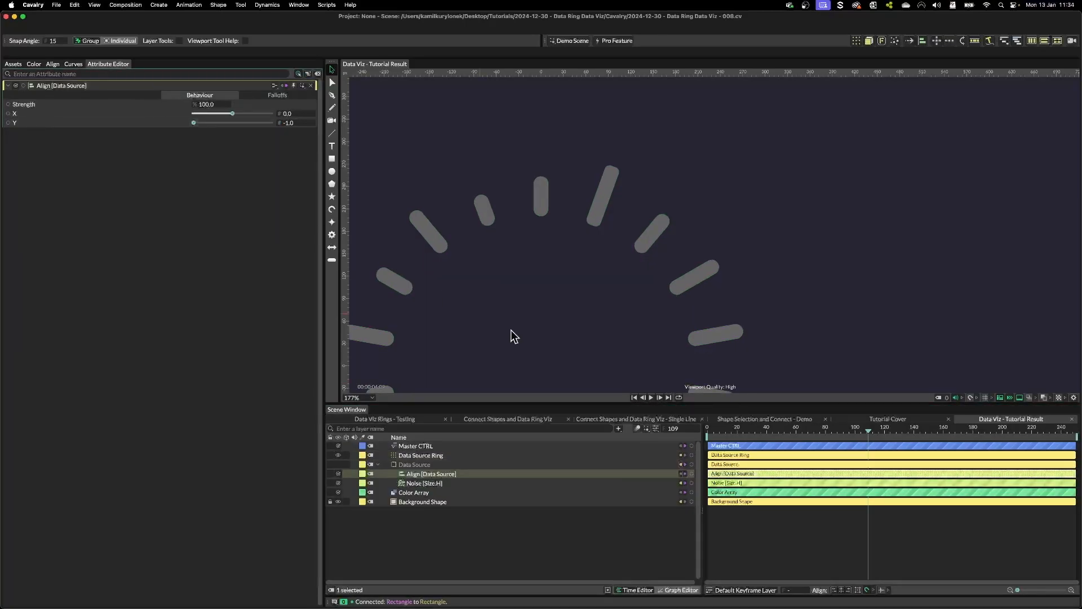
pyautogui.moveTo(790, 428); pyautogui.dragTo(885, 427)
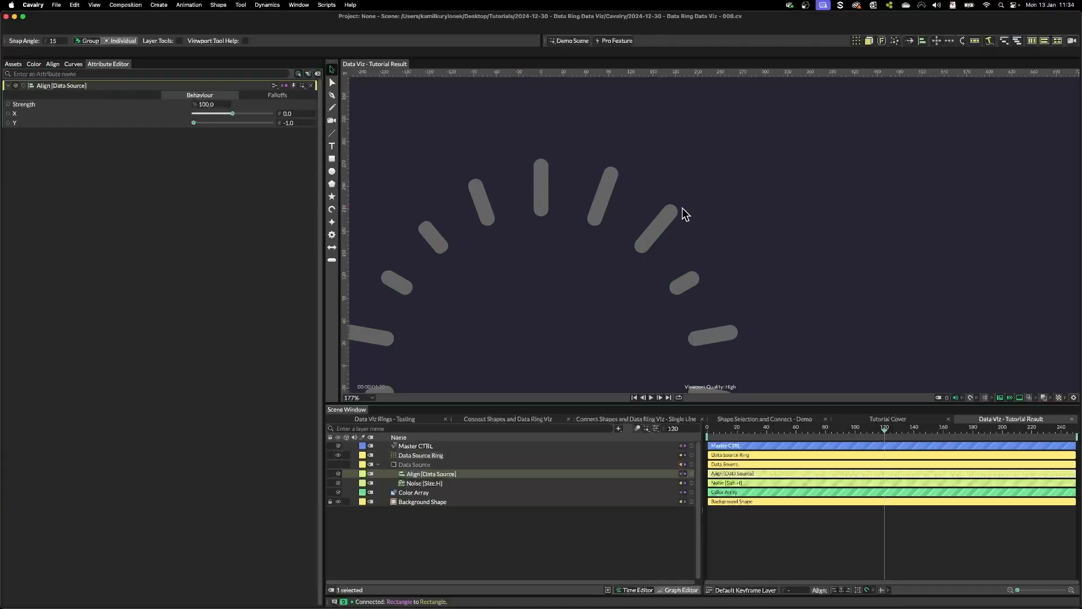
pyautogui.moveTo(768, 427); pyautogui.dragTo(896, 428)
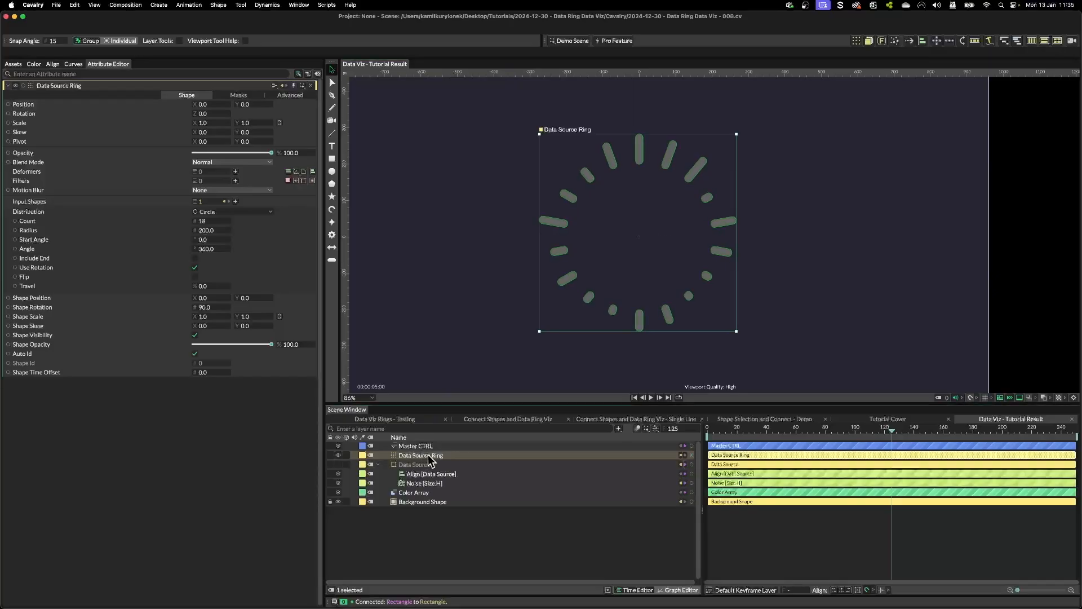
# Step: Duplicate Data Source Ring with a Duplicator using a Point distribution with a count of 5, and scrub the timeline to check
pyautogui.click(856, 41)
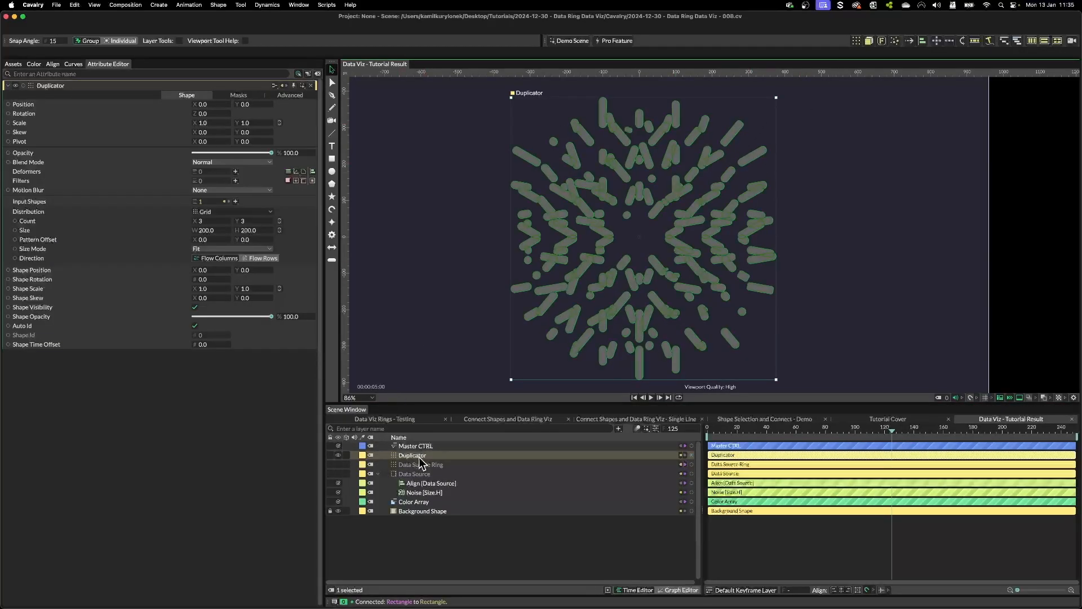
pyautogui.click(253, 212)
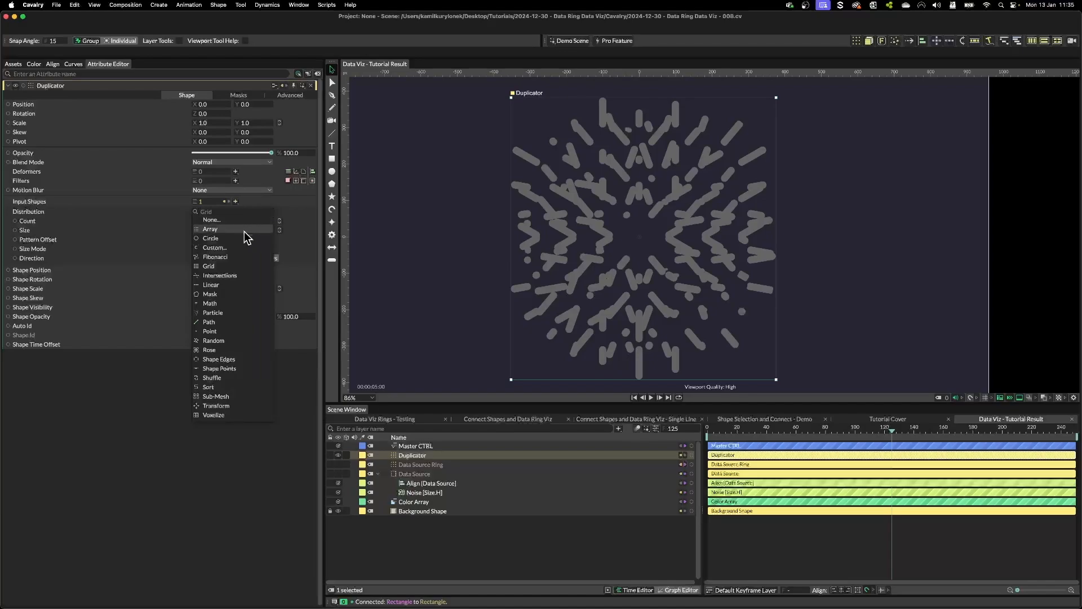
pyautogui.click(228, 331)
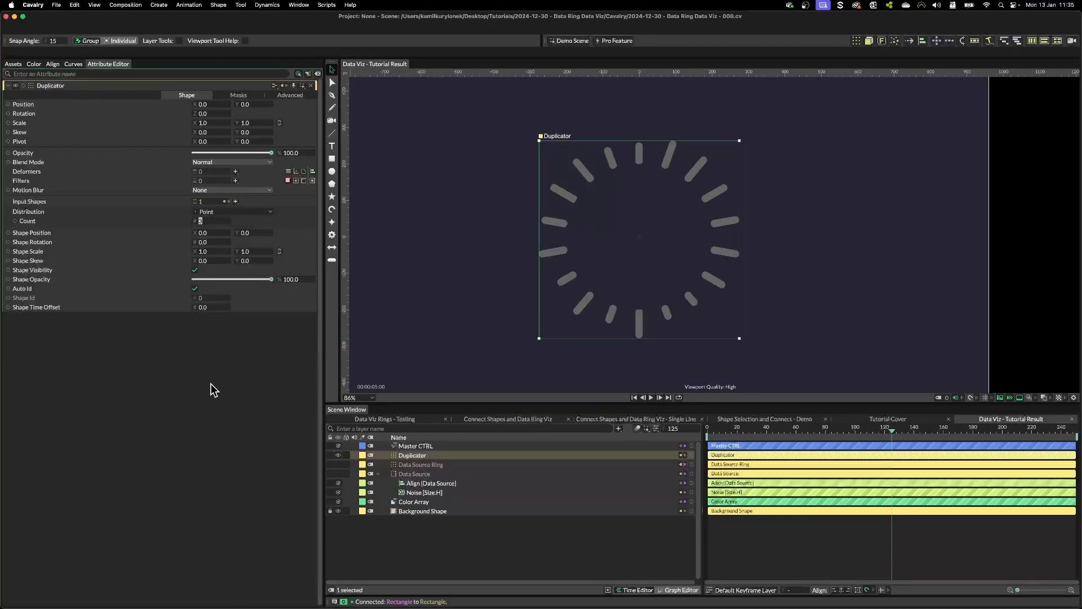
pyautogui.write('5')
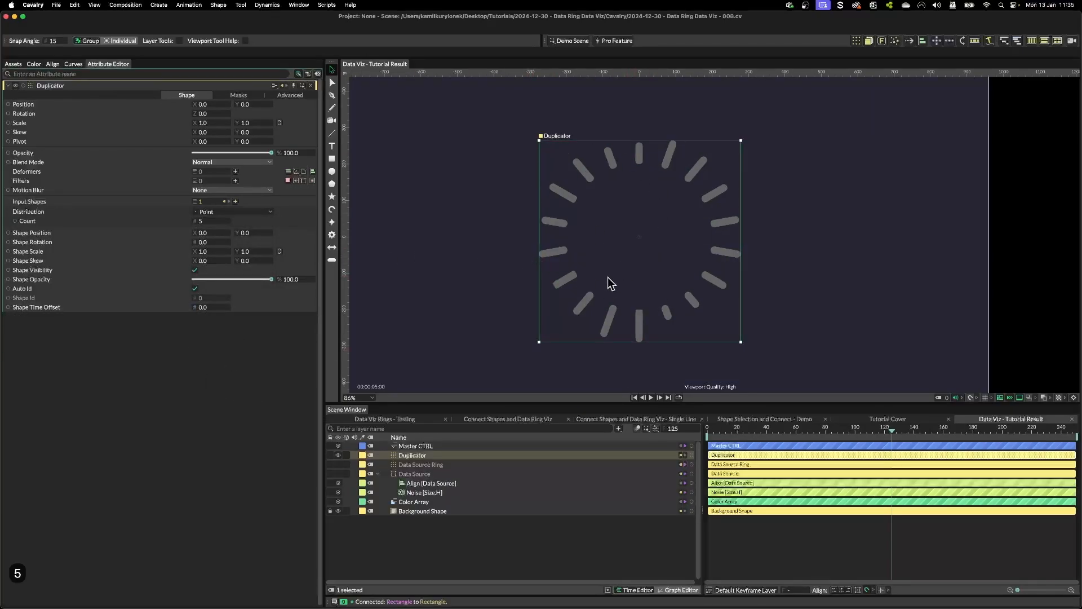
pyautogui.moveTo(743, 429); pyautogui.dragTo(831, 428)
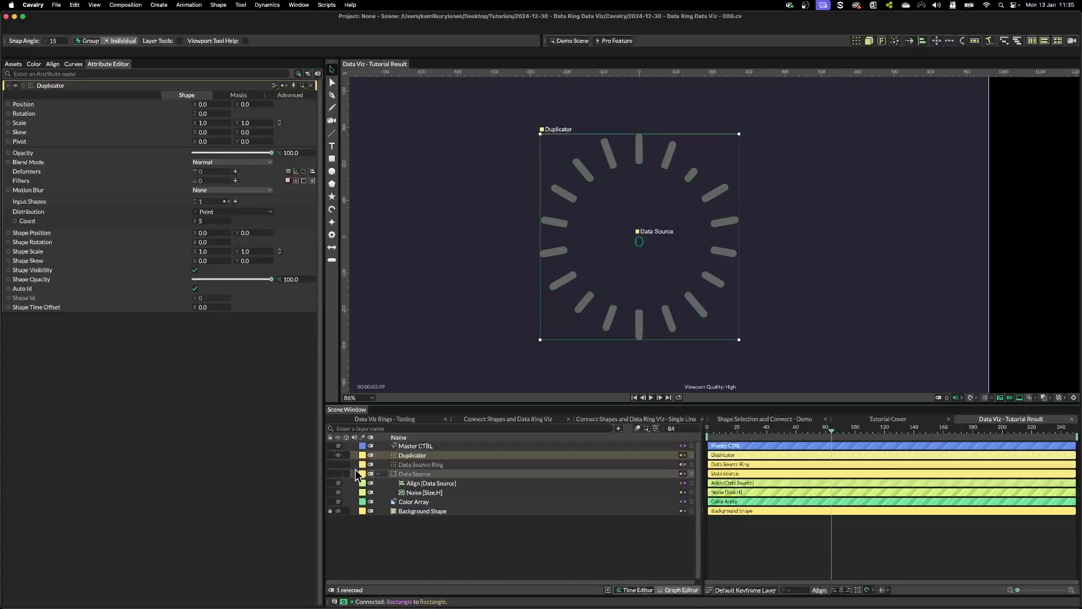
# Step: Examine the overlapping ring copies up close and compare the settings of Data Source Ring and the new Duplicator
pyautogui.click(423, 465)
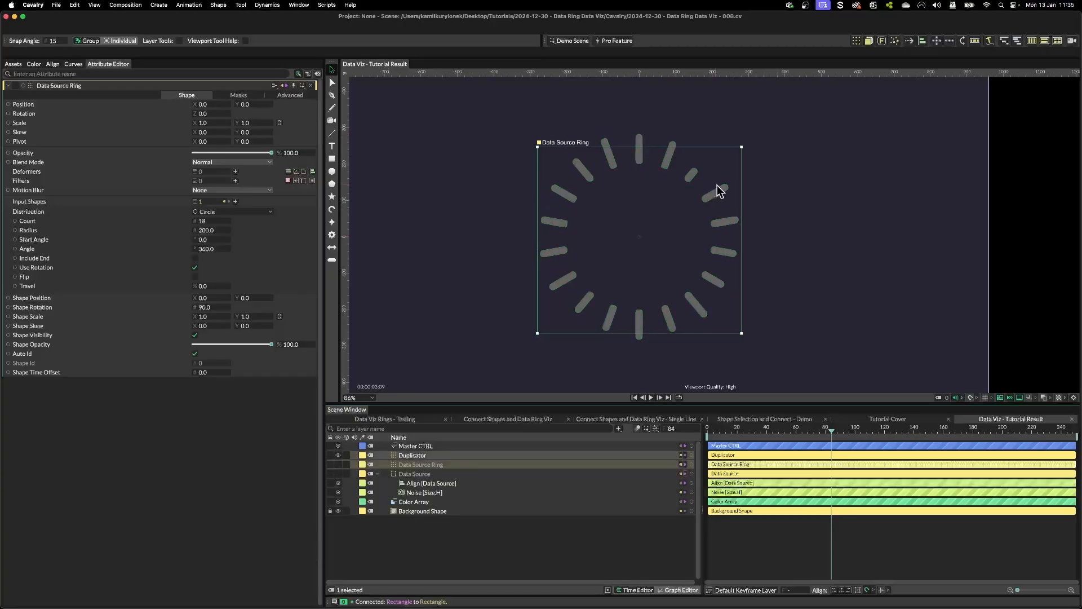
pyautogui.click(671, 159)
pyautogui.scroll(10, 671, 161)
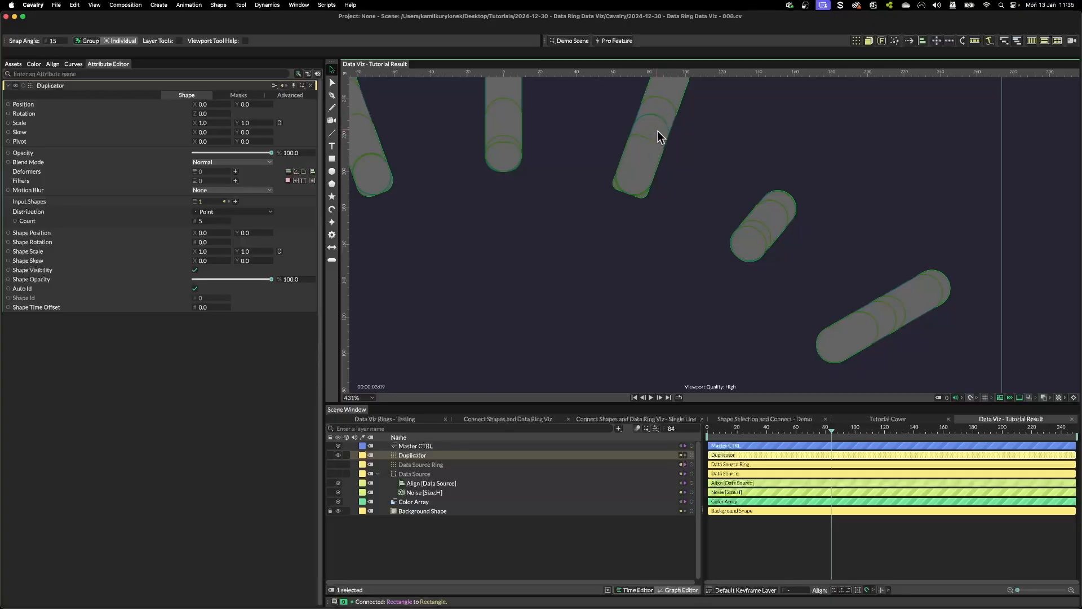
pyautogui.click(421, 465)
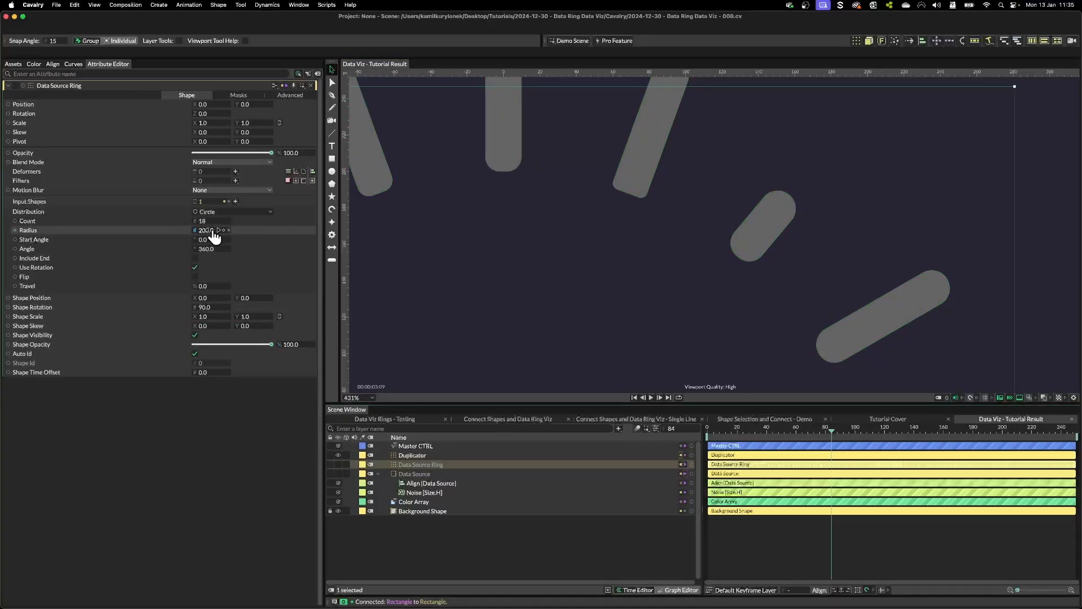
pyautogui.scroll(-6, 606, 327)
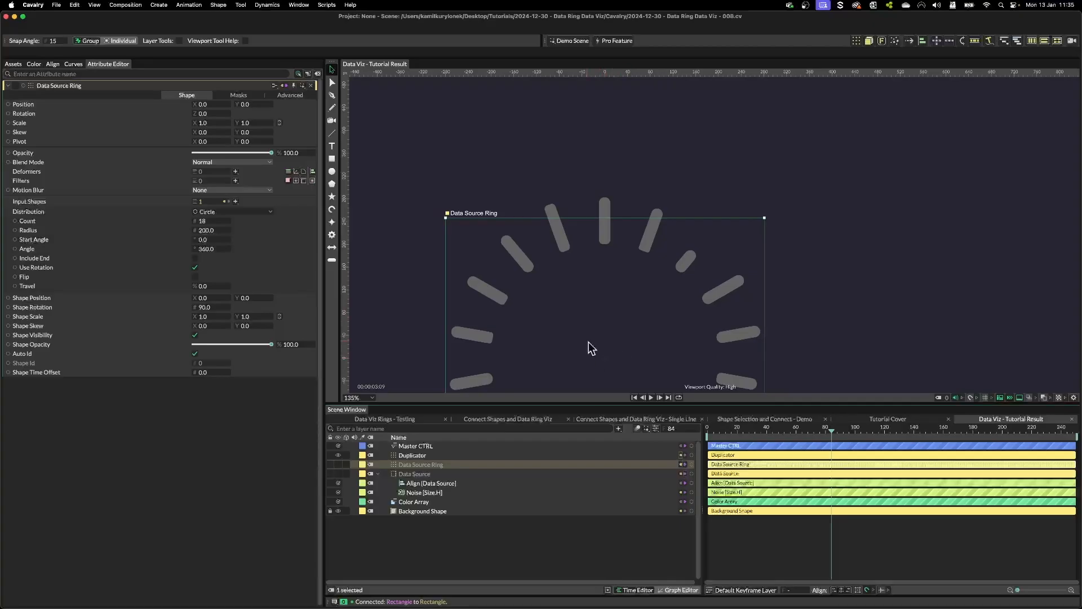
pyautogui.click(446, 456)
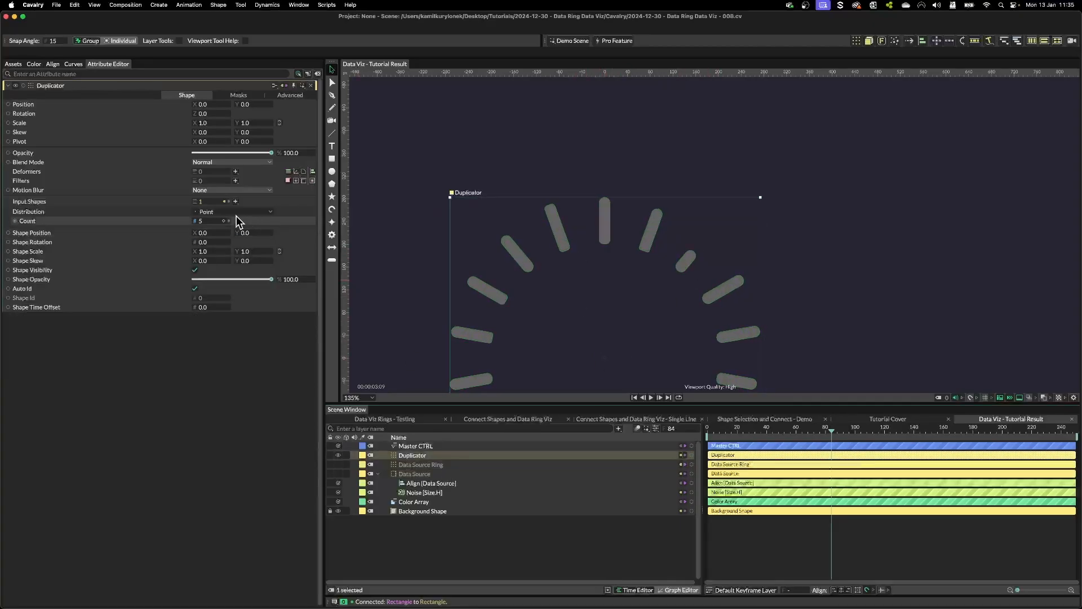
# Step: Add a Math node to the Radius of Data Source Ring and nest it under that layer
pyautogui.click(448, 465)
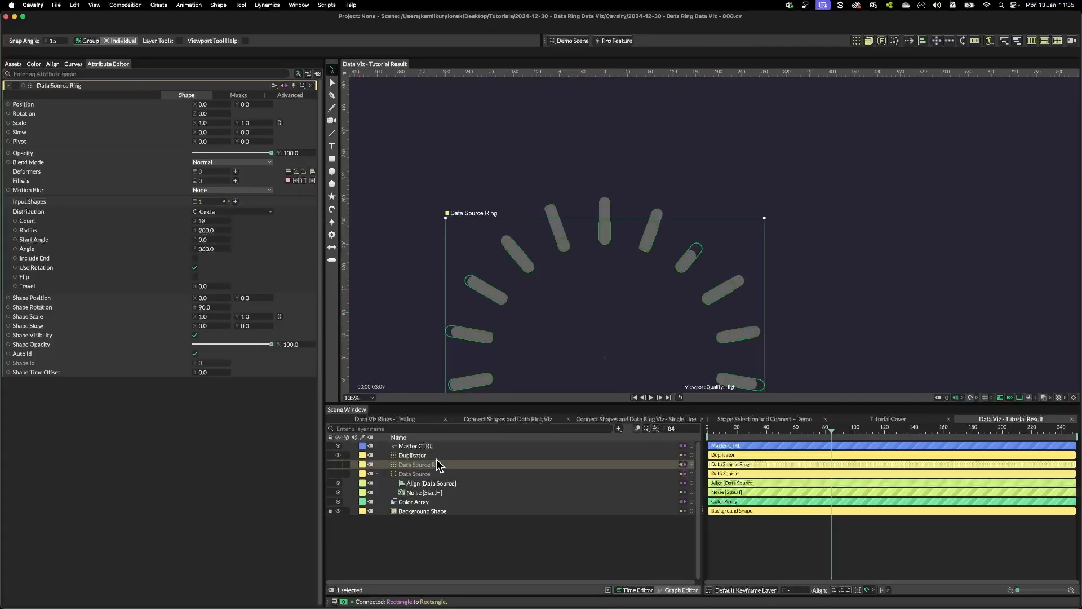
pyautogui.rightClick(43, 231)
pyautogui.moveTo(74, 315)
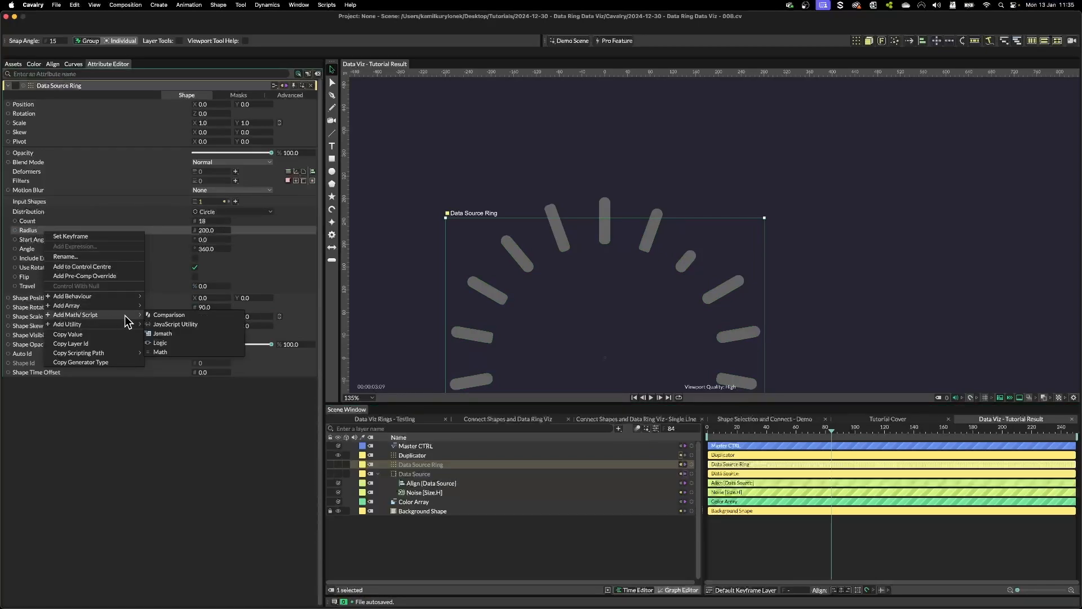
pyautogui.click(162, 351)
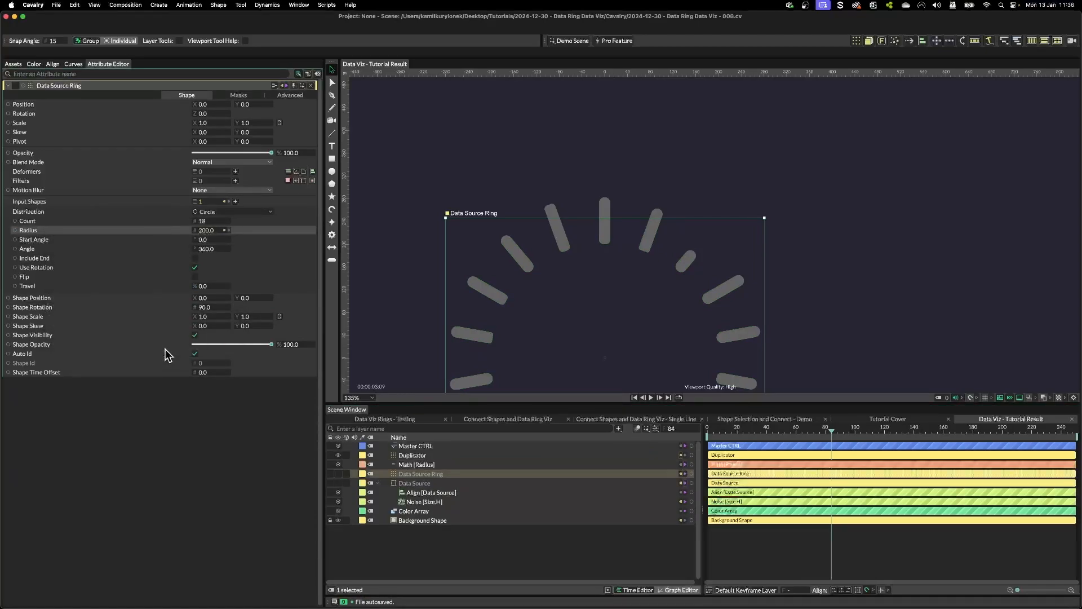
pyautogui.moveTo(418, 464)
pyautogui.mouseDown()
pyautogui.moveTo(428, 478)
pyautogui.moveTo(420, 473)
pyautogui.mouseUp()
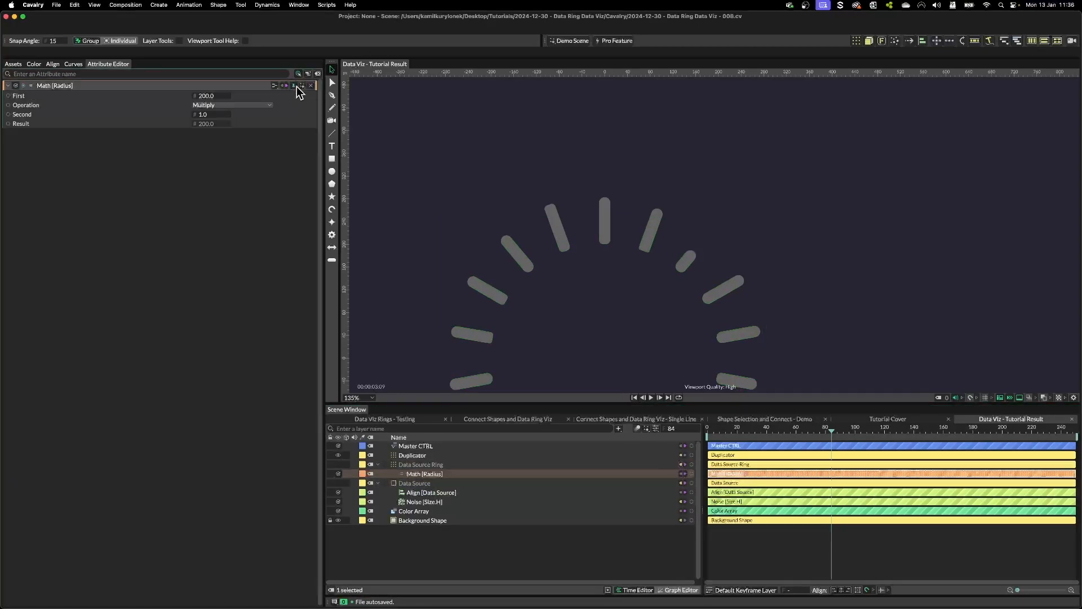
# Step: Add a fourth value to Master CTRL and rename it "Data Radius"
pyautogui.click(450, 445)
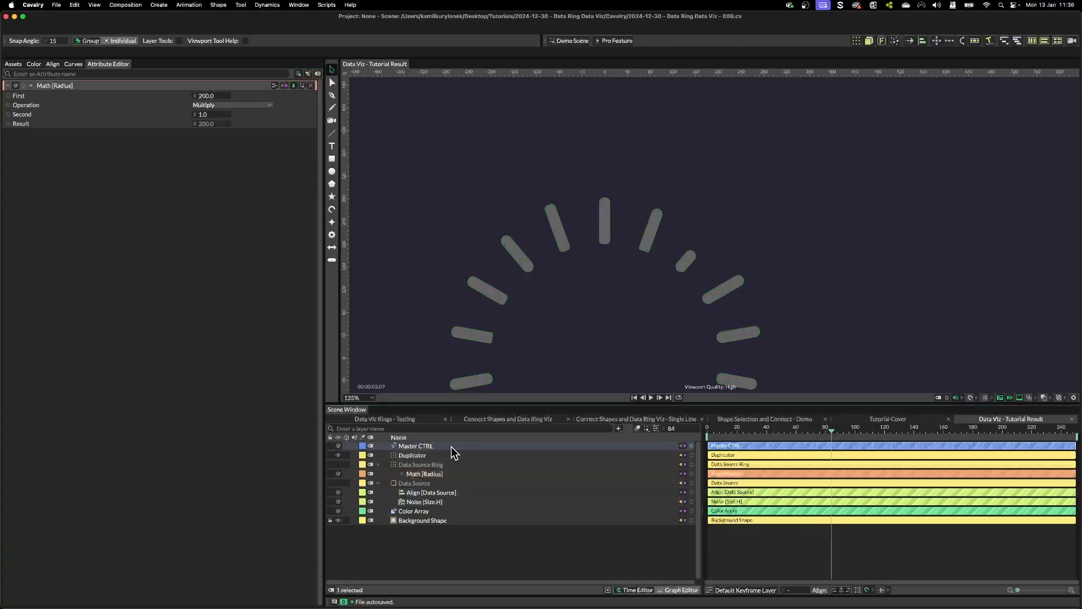
pyautogui.click(200, 143)
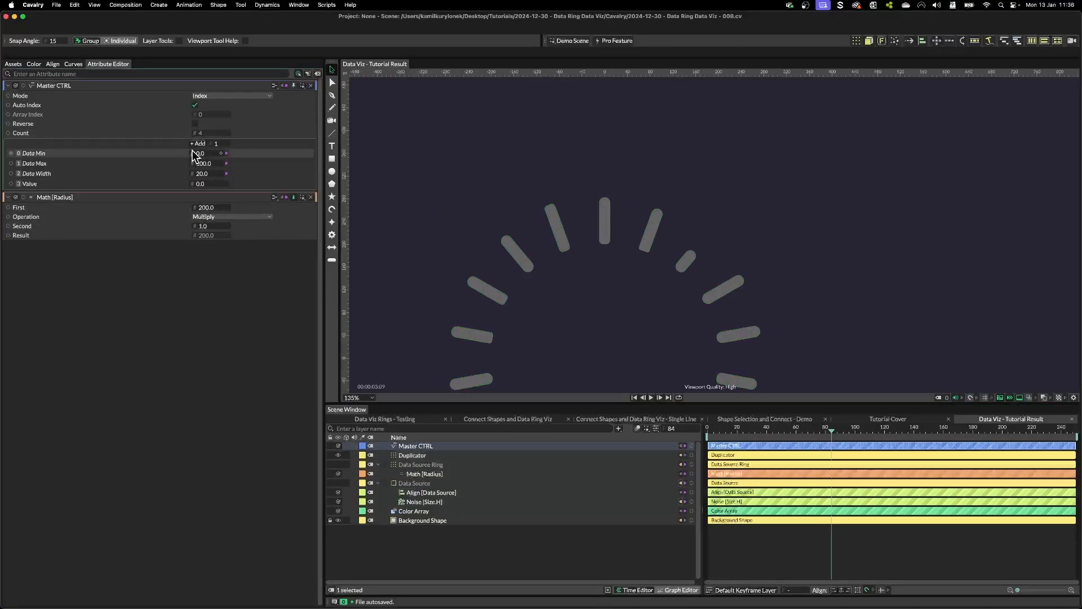
pyautogui.doubleClick(56, 185)
pyautogui.write('Data Radius')
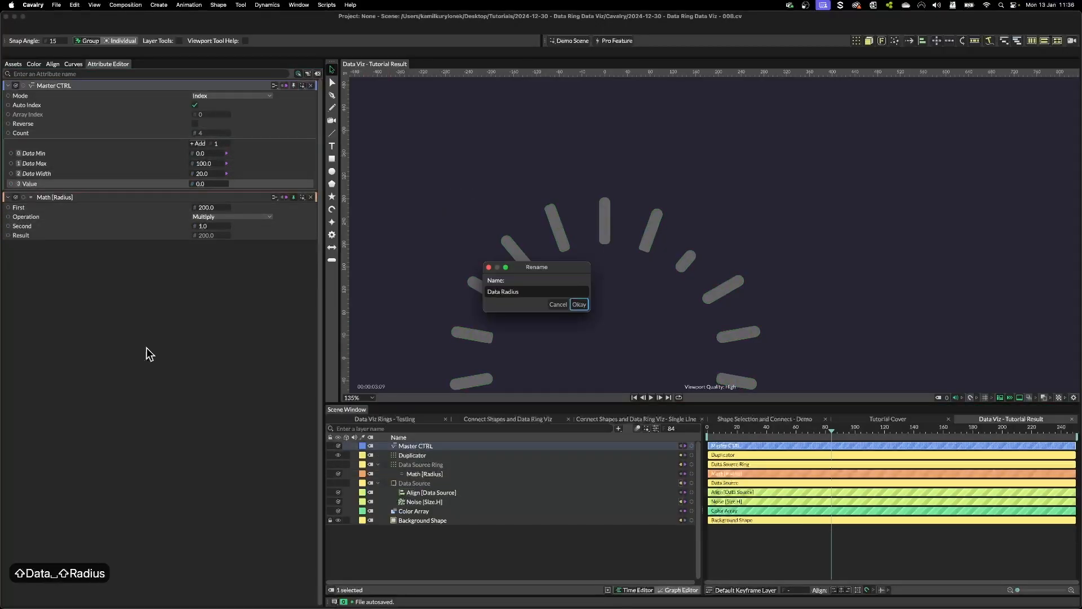
pyautogui.press('Return')
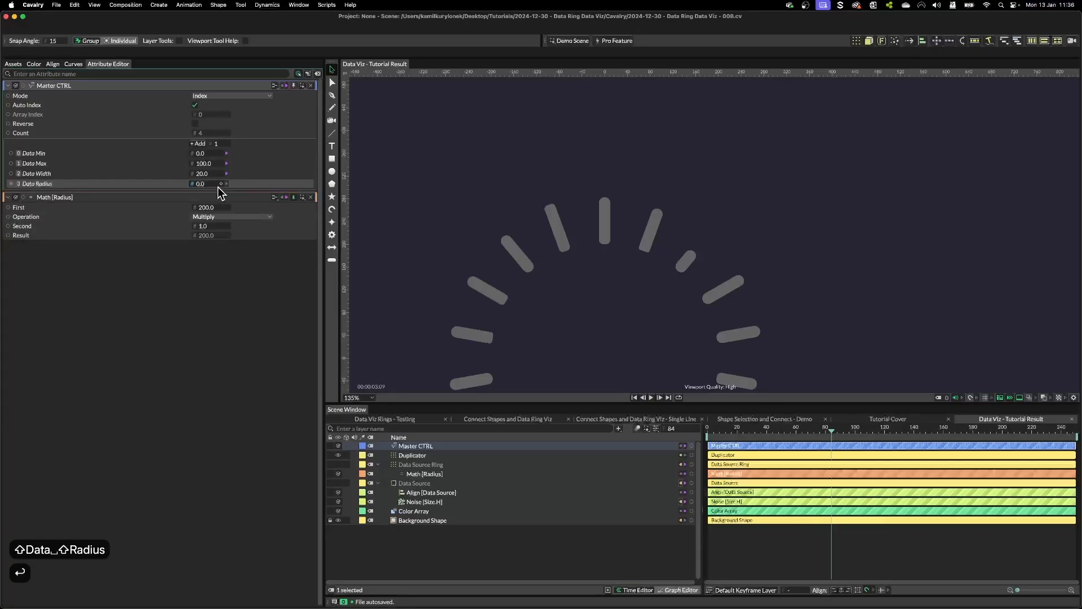
# Step: Connect Data Radius to the First input of the Math node and set it to 200
pyautogui.moveTo(192, 184); pyautogui.dragTo(217, 208)
pyautogui.click(200, 184)
pyautogui.write('200')
pyautogui.press('Return')
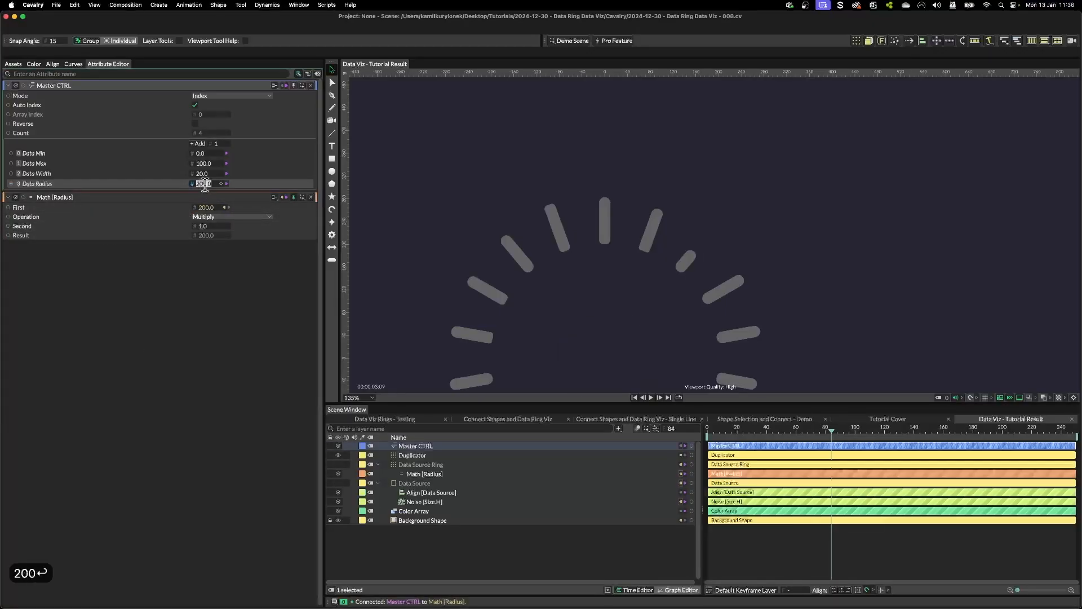
# Step: Connect the Duplicator's Index Context to the Second input of the Math [Radius] node
pyautogui.click(420, 465)
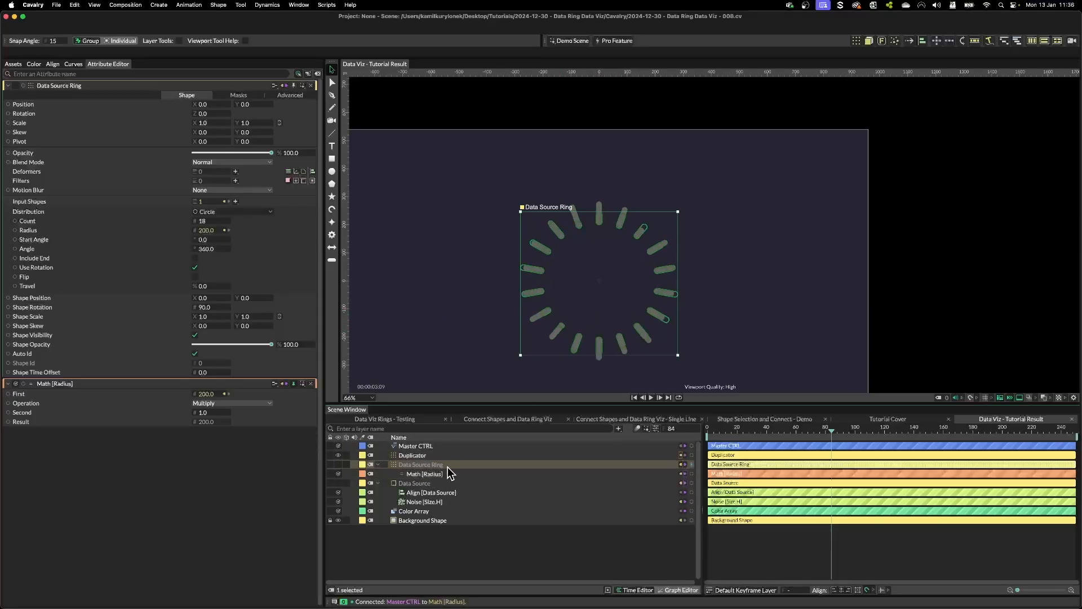
pyautogui.click(422, 459)
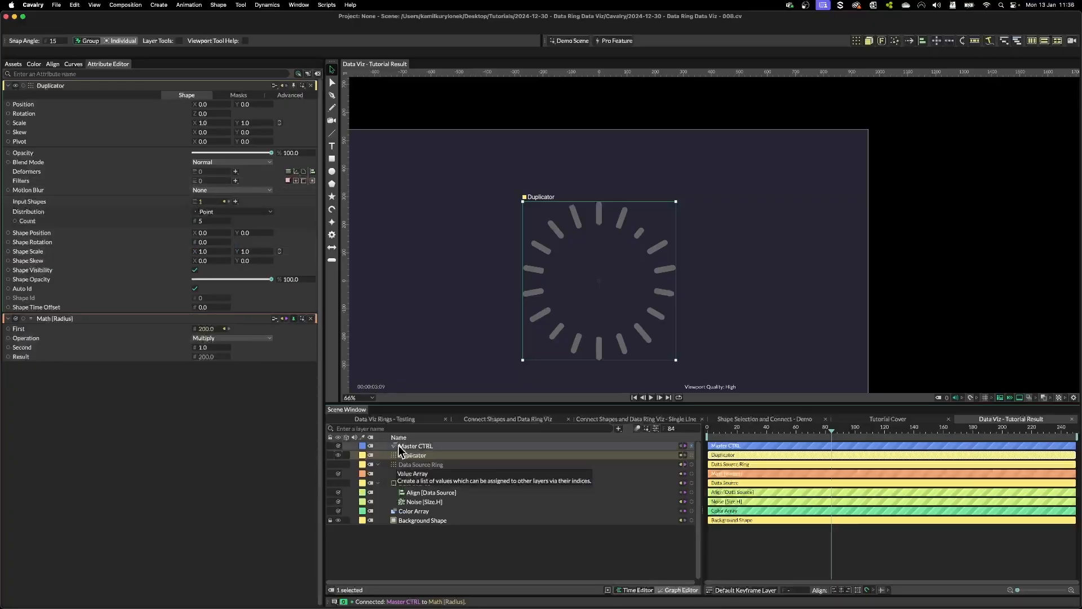
pyautogui.click(291, 97)
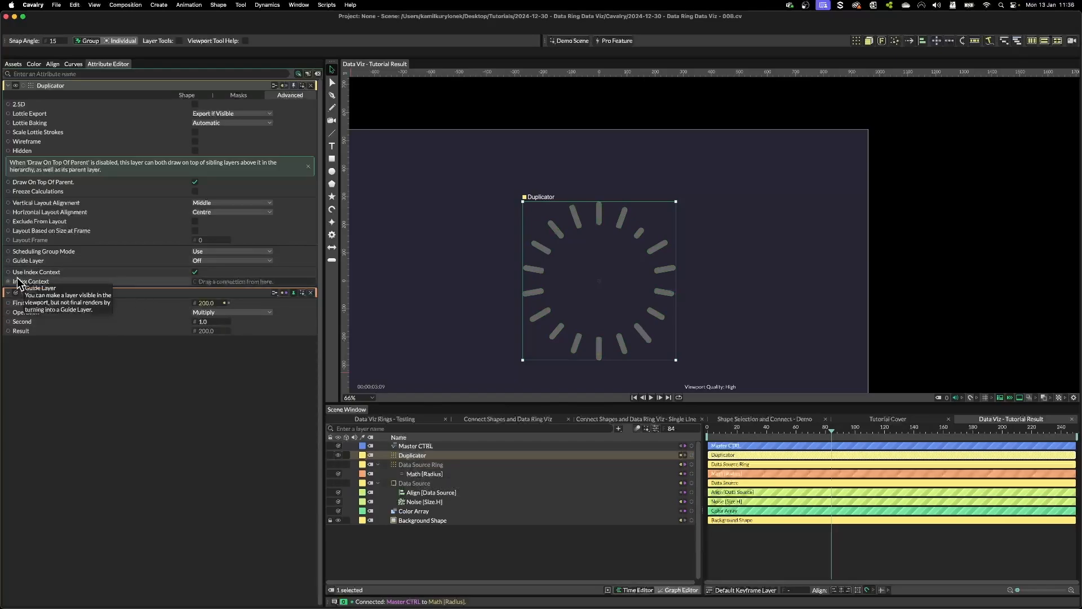
pyautogui.moveTo(17, 278); pyautogui.dragTo(214, 324)
# Step: Set Data Radius to 90 in Master CTRL and inspect the overlapping shapes at the centre of the rings
pyautogui.click(414, 446)
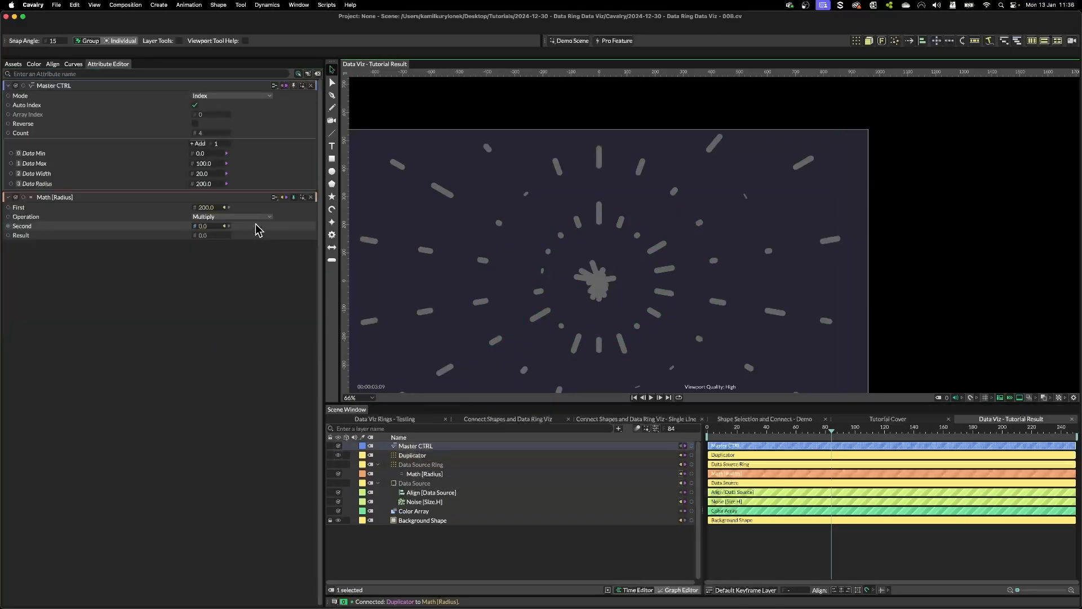
pyautogui.doubleClick(204, 184)
pyautogui.write('90')
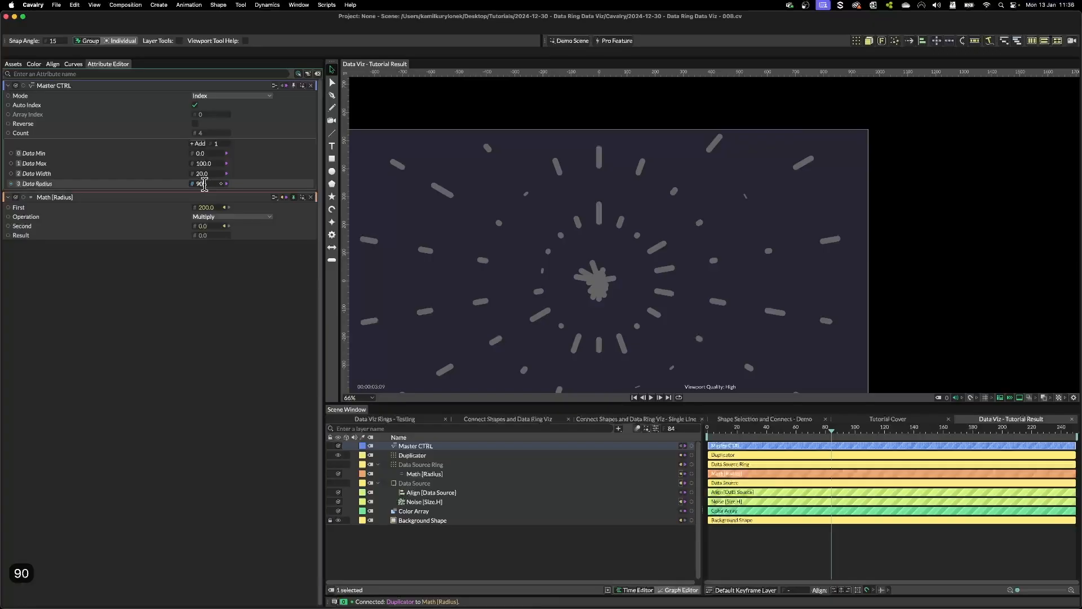
pyautogui.press('Return')
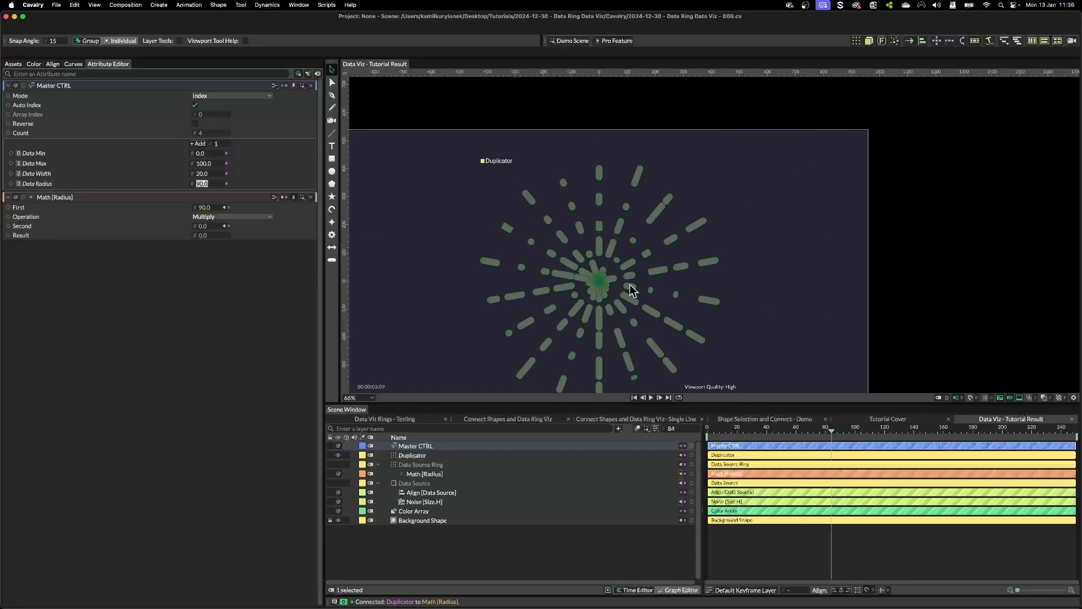
pyautogui.scroll(5, 609, 291)
pyautogui.scroll(5, 609, 291)
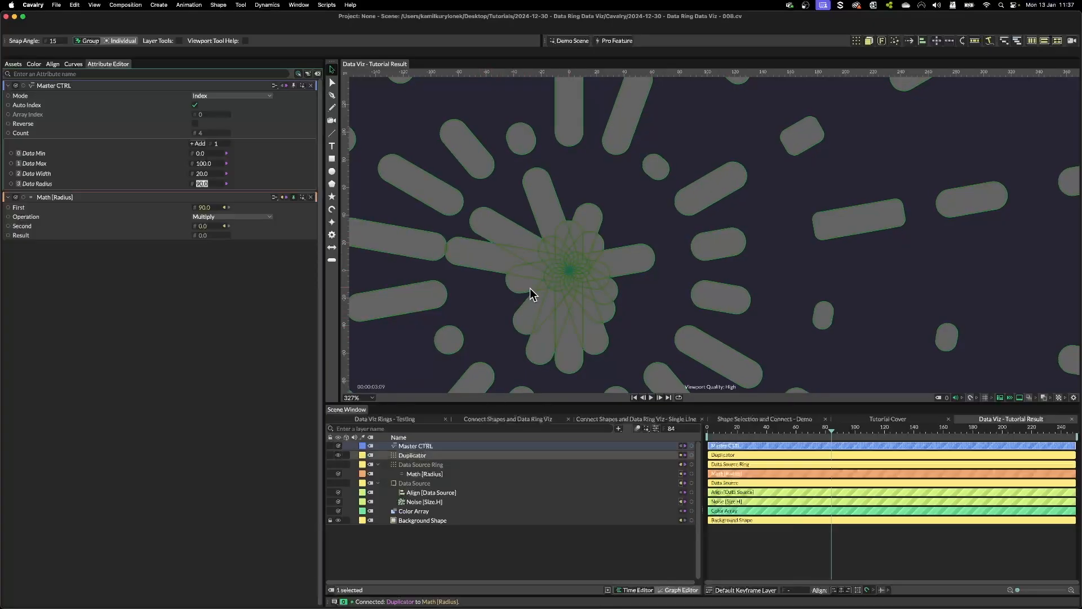
pyautogui.scroll(-5, 533, 290)
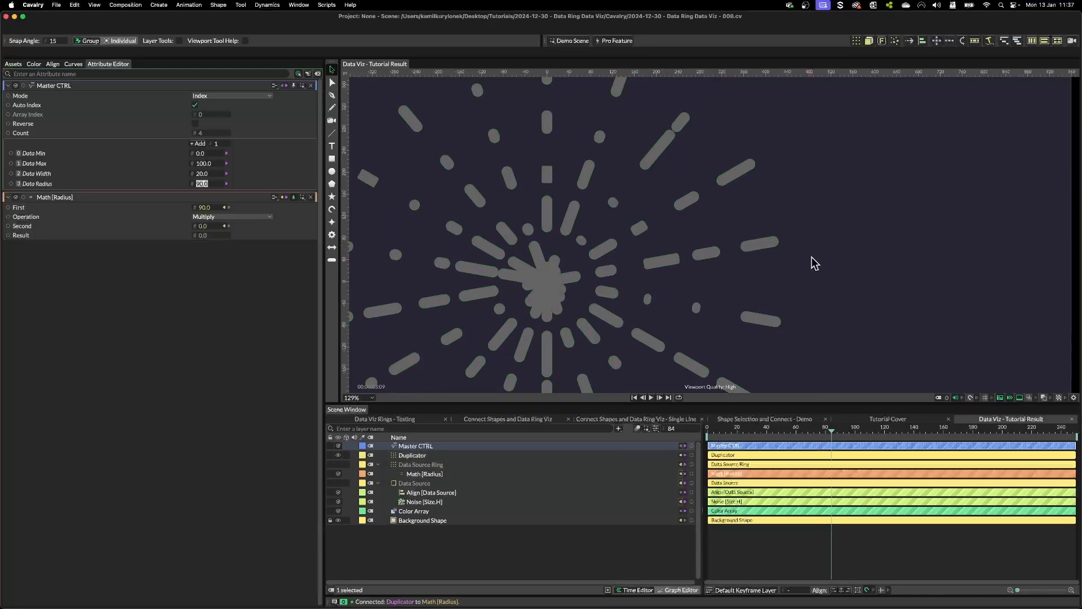
# Step: Add the expression "value+1;" to the Second input of Math [Radius] and check the spacing of the rings
pyautogui.click(427, 474)
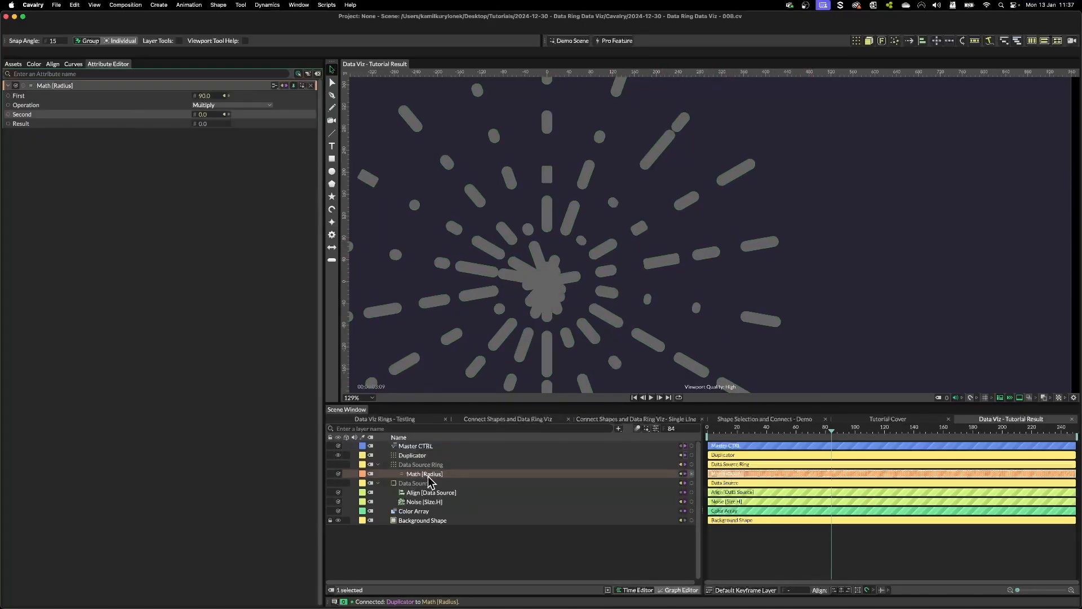
pyautogui.rightClick(136, 118)
pyautogui.click(160, 140)
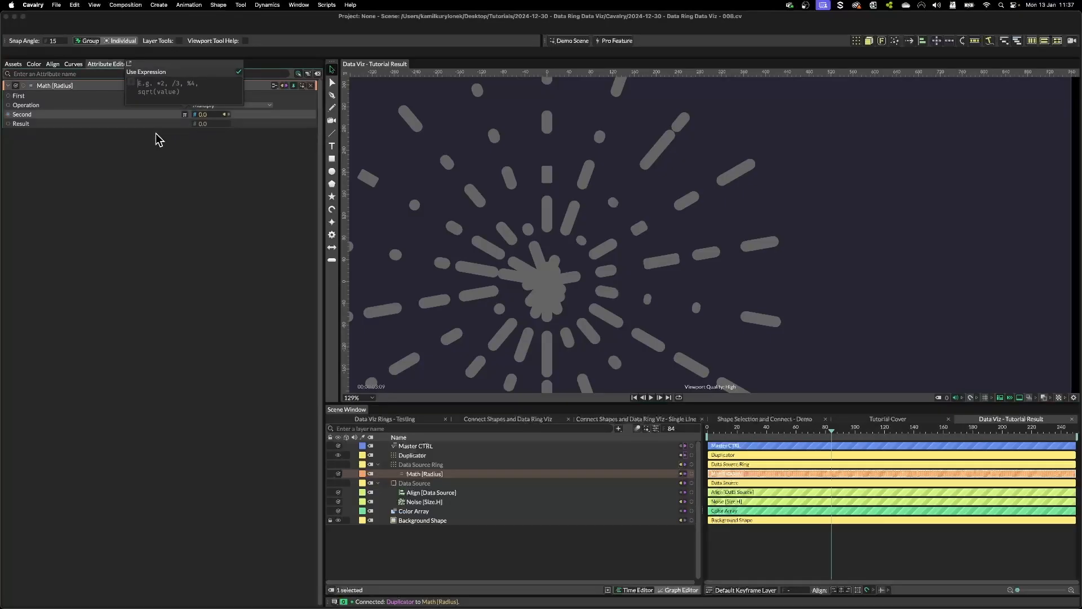
pyautogui.write('value+1;')
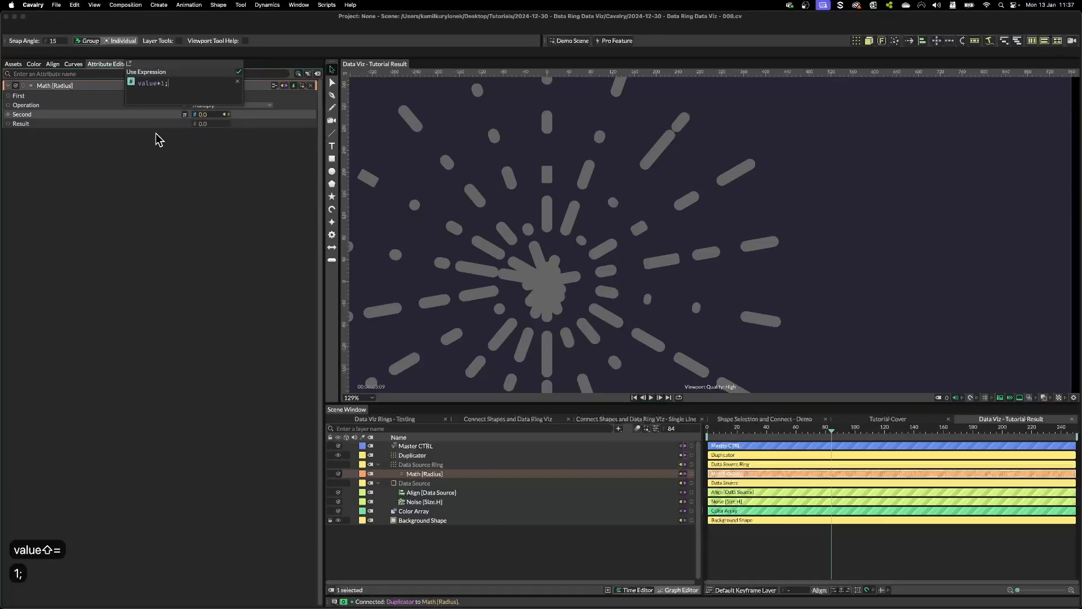
pyautogui.press('Return')
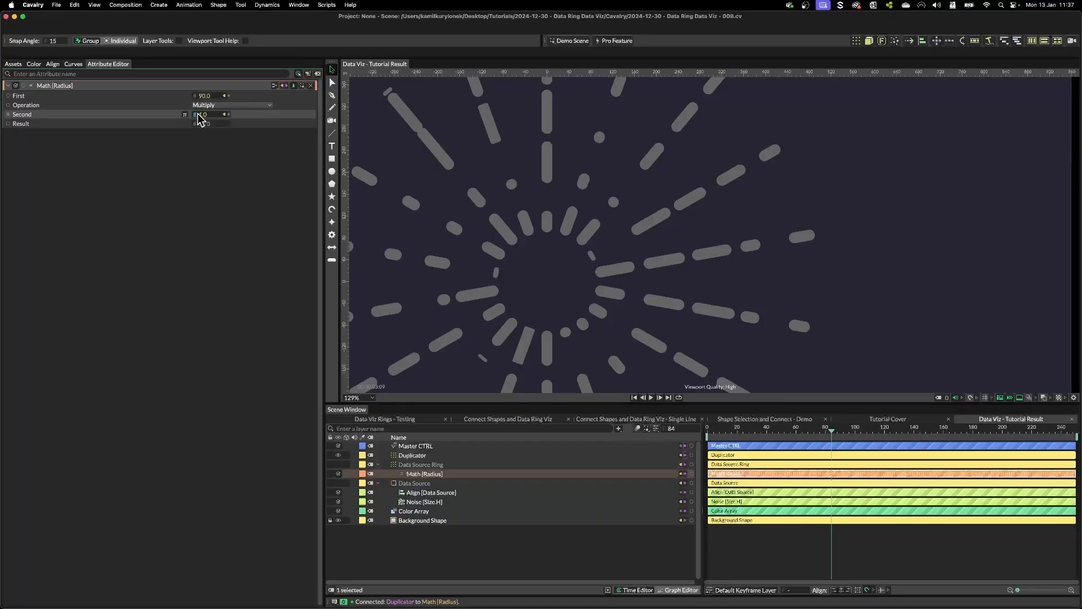
pyautogui.click(224, 114)
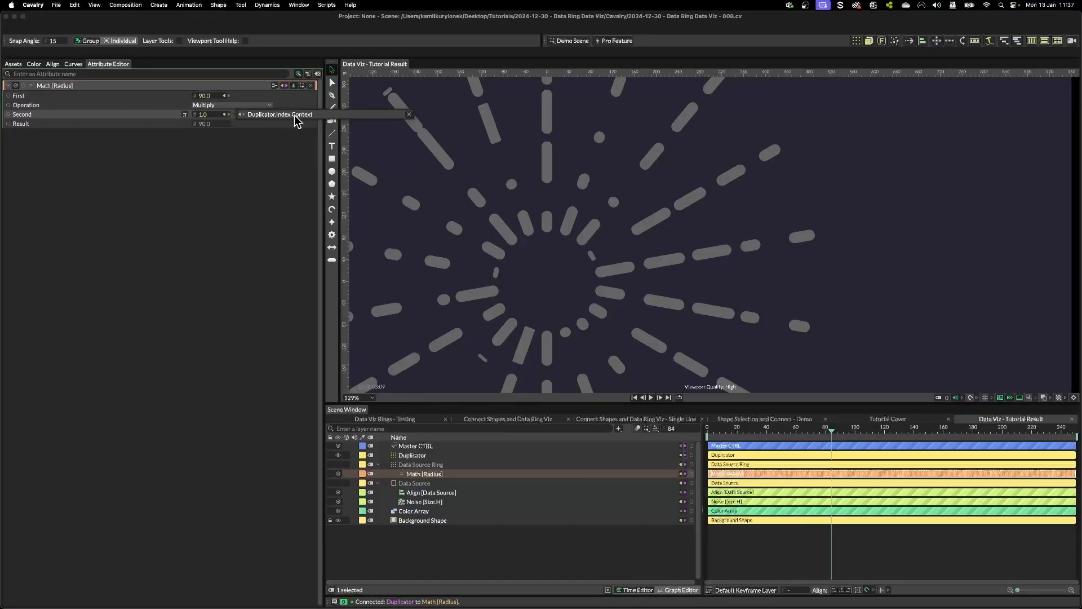
pyautogui.scroll(-1, 641, 219)
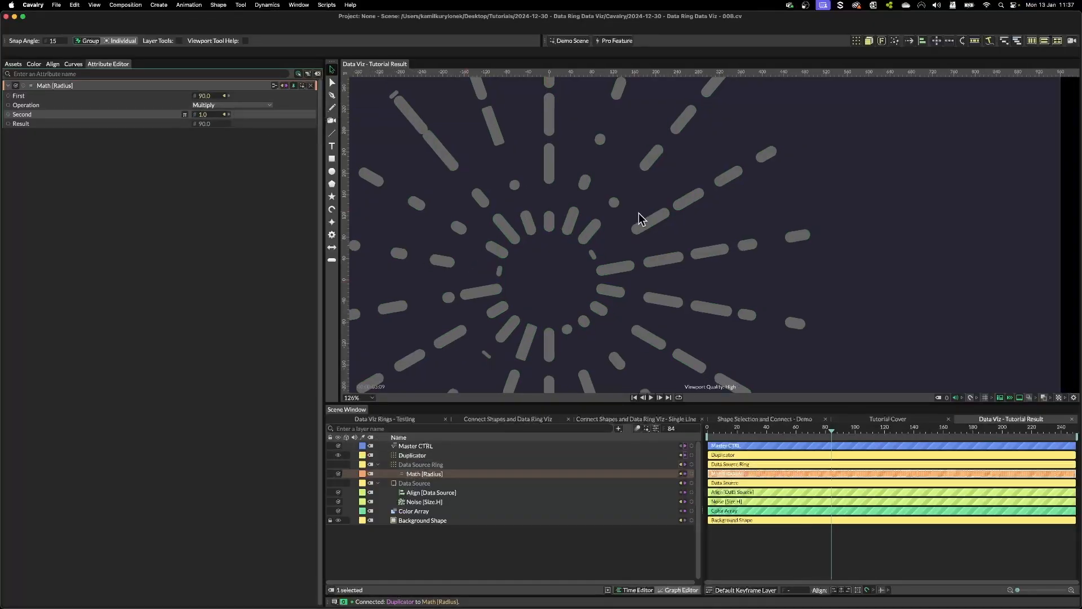
pyautogui.scroll(-5, 530, 266)
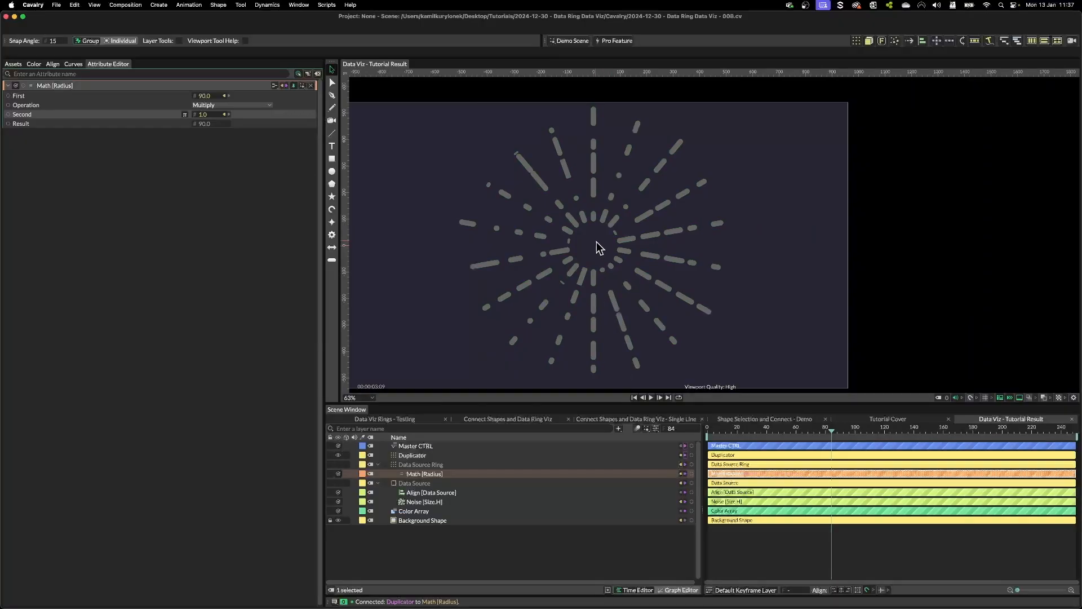
pyautogui.scroll(5, 593, 251)
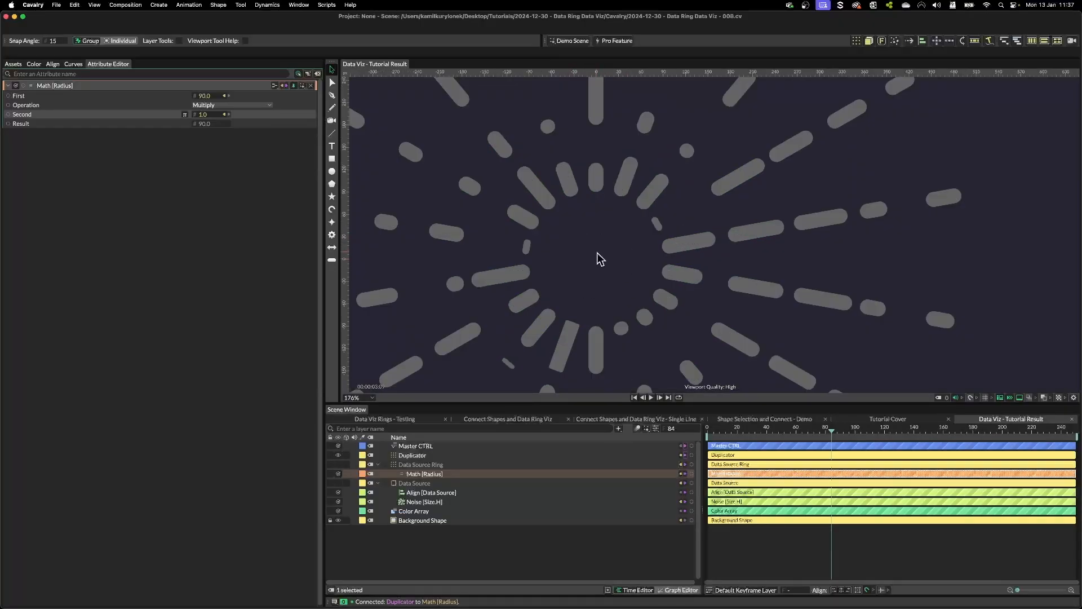
# Step: Try higher Count values on Data Source Ring, up to 53, to see how all the rings respond
pyautogui.keyDown('shift'); pyautogui.click(416, 446); pyautogui.keyUp('shift')
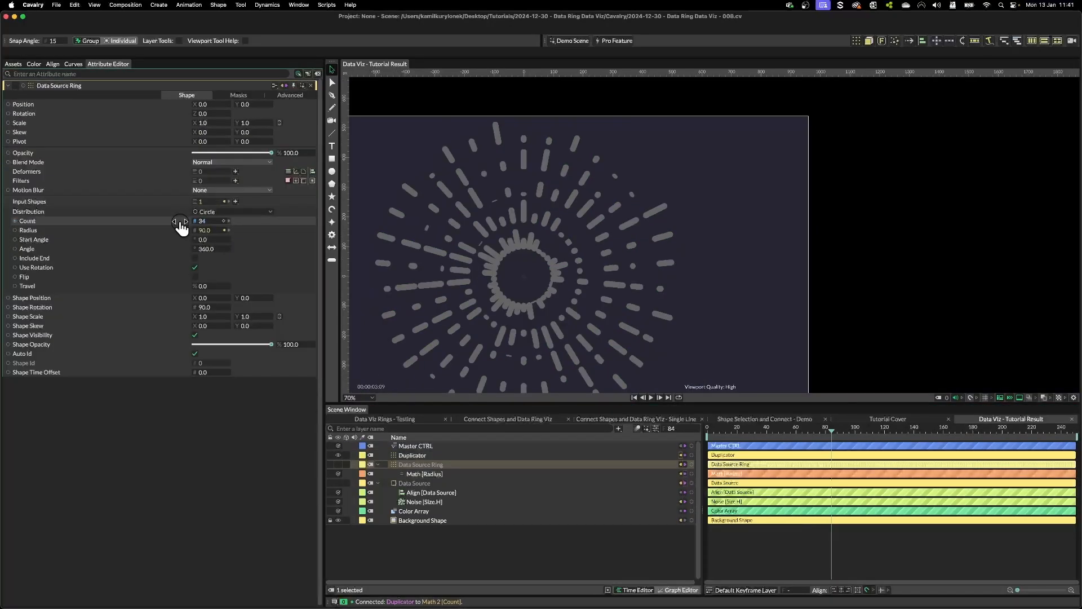
pyautogui.moveTo(181, 225); pyautogui.dragTo(191, 221)
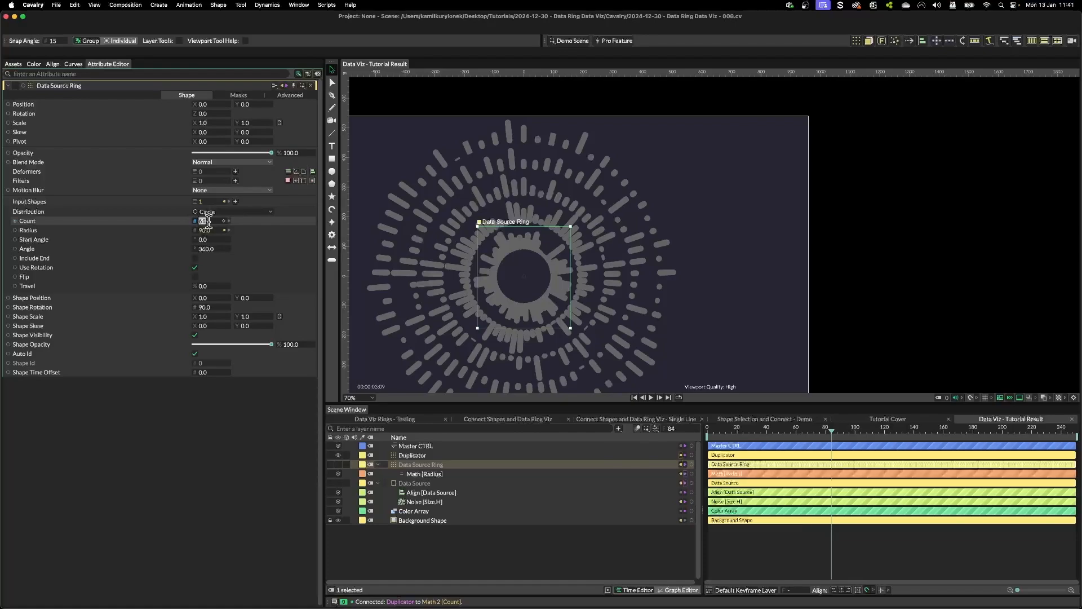
pyautogui.click(141, 225)
pyautogui.moveTo(204, 224); pyautogui.dragTo(206, 224)
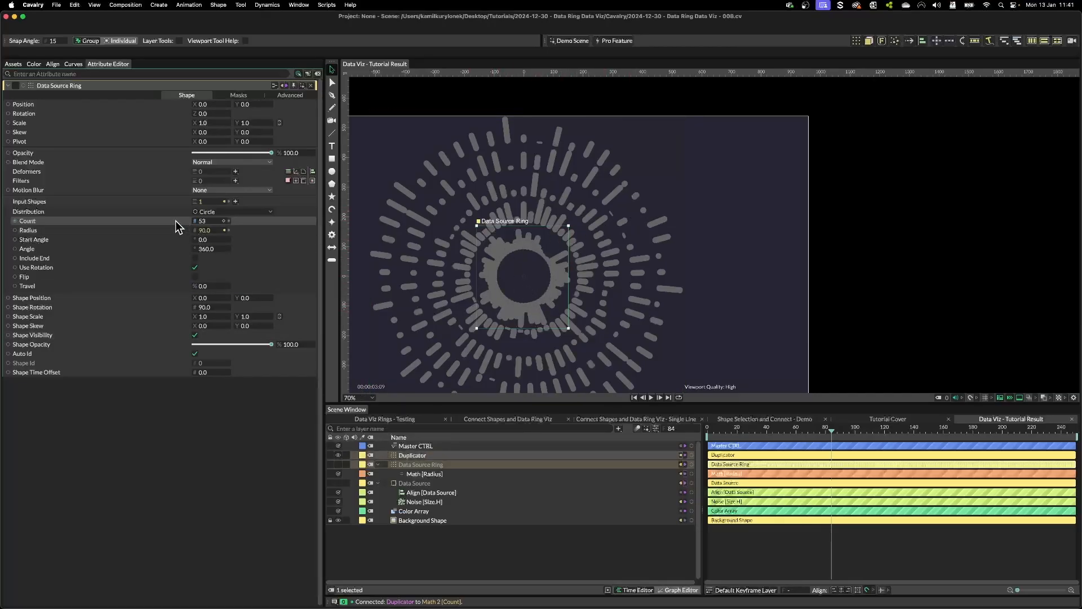
# Step: Add a Math node to the Count of Data Source Ring and nest it under that layer
pyautogui.rightClick(114, 221)
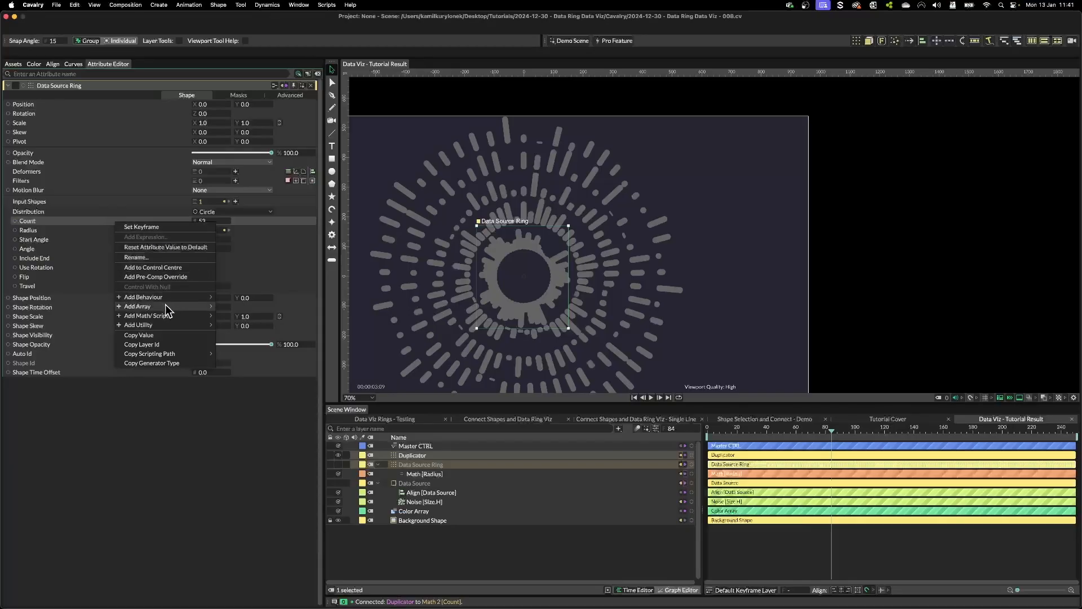
pyautogui.moveTo(149, 322)
pyautogui.click(231, 353)
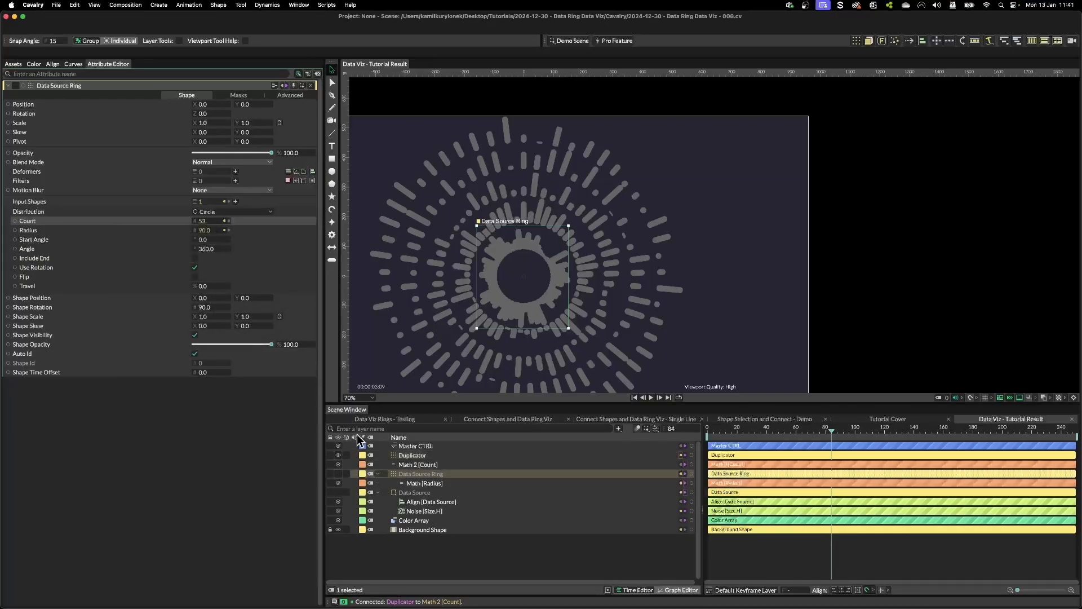
# Step: Add a fifth value to Master CTRL and rename it "No of Data Points"
pyautogui.click(411, 447)
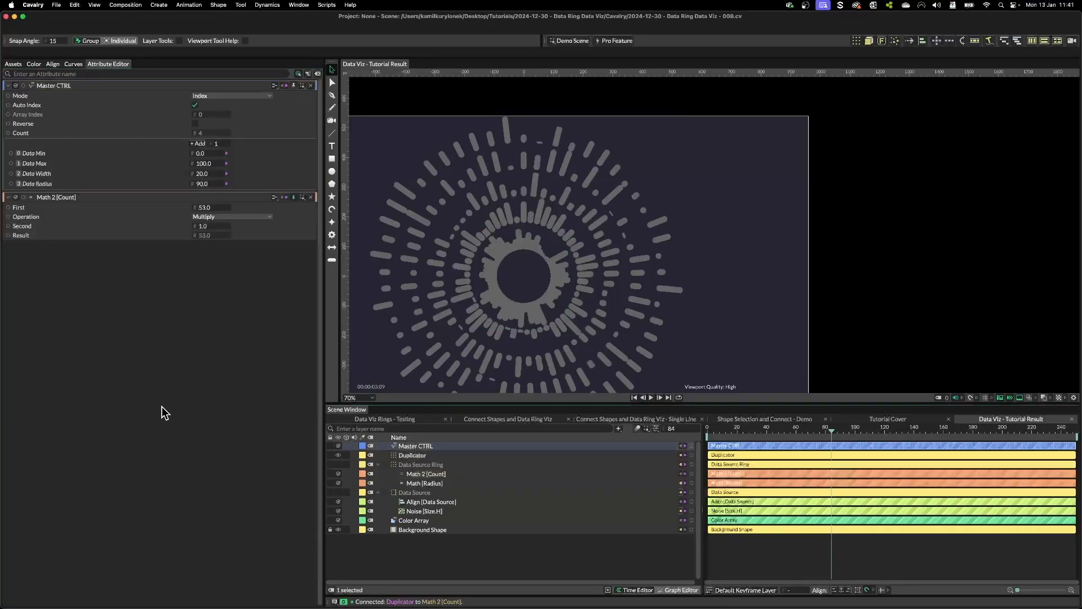
pyautogui.click(194, 148)
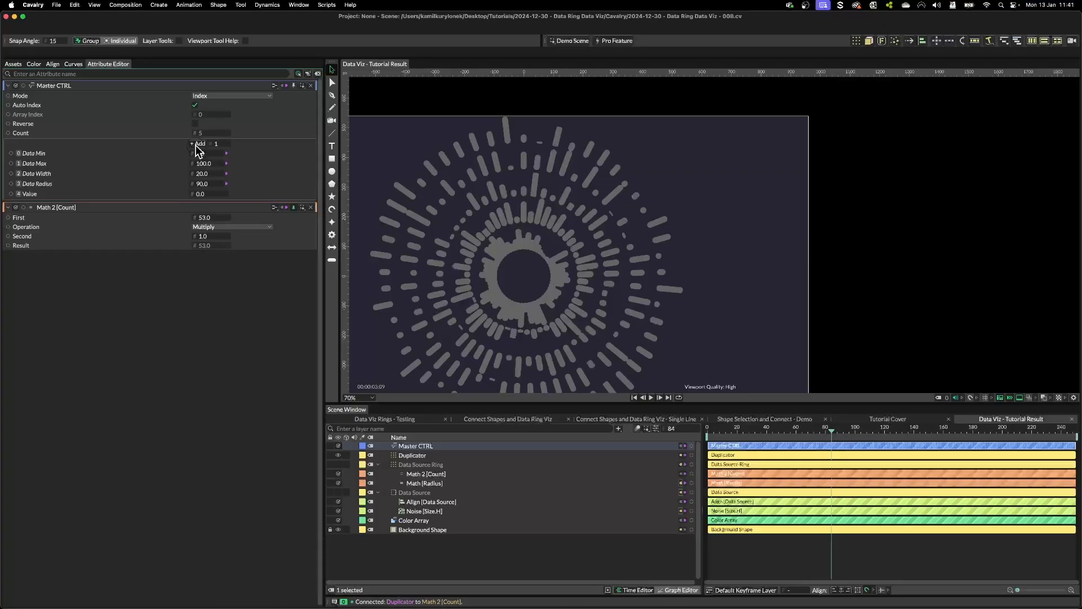
pyautogui.rightClick(39, 195)
pyautogui.click(56, 218)
pyautogui.write('No of Data Points')
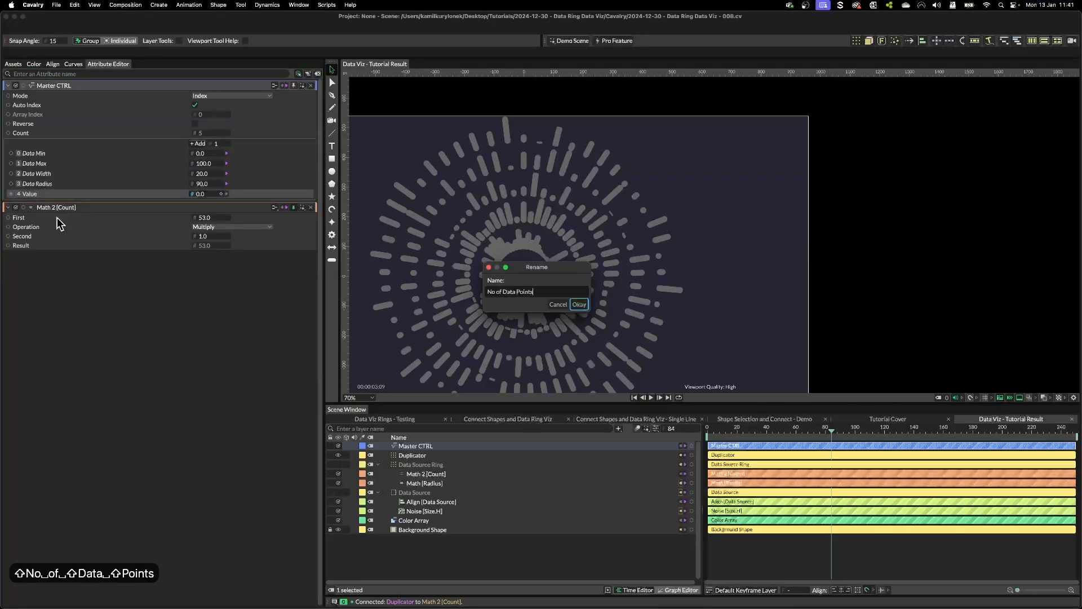
pyautogui.press('Return')
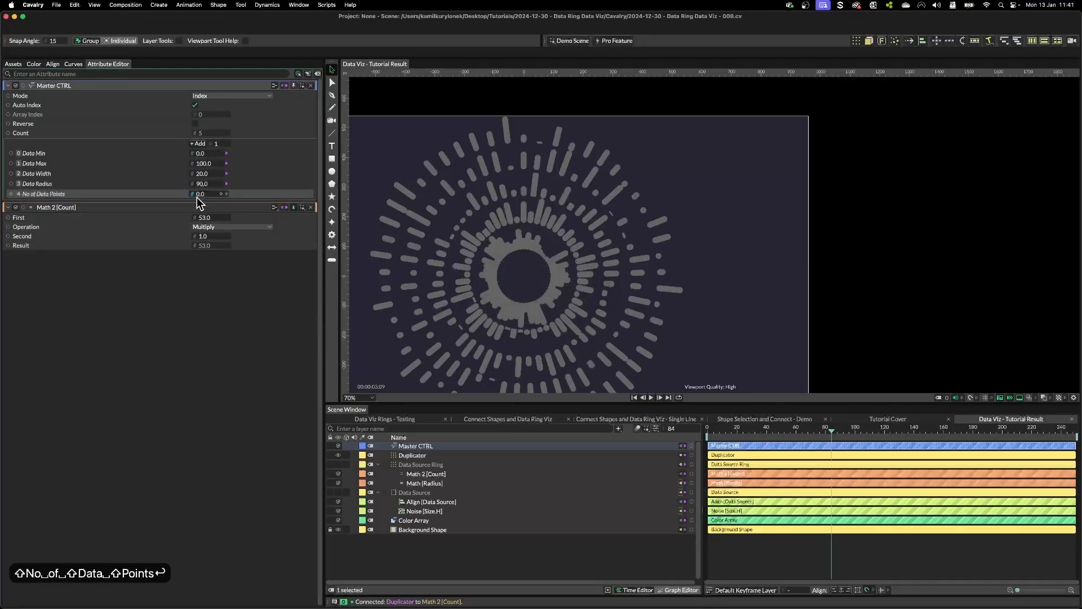
# Step: Connect No of Data Points to the First input of Math 2 [Count] and set it to 20
pyautogui.moveTo(192, 194); pyautogui.dragTo(206, 218)
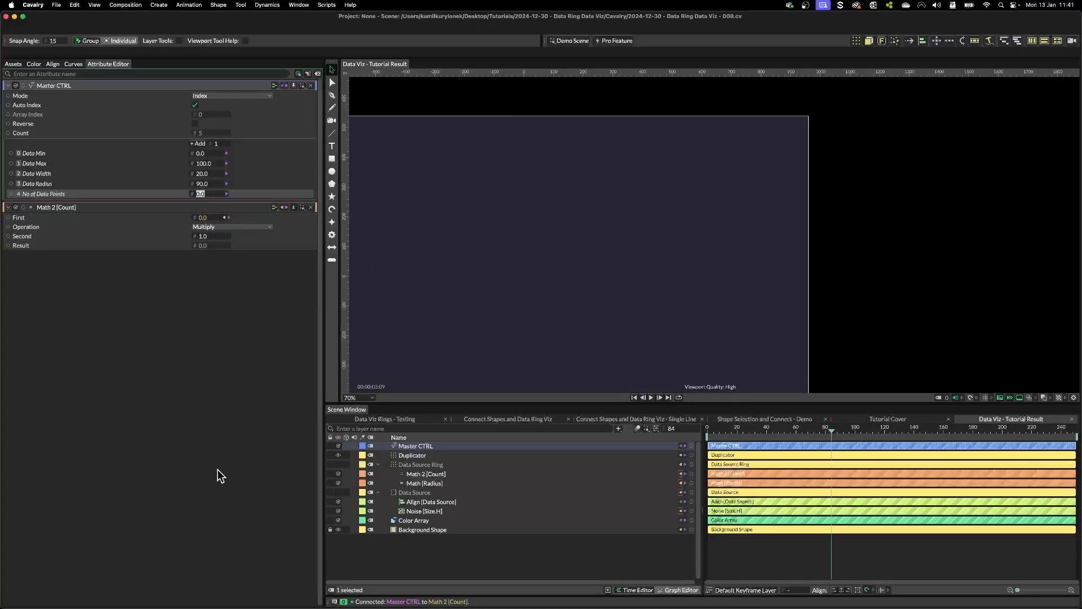
pyautogui.write('20')
pyautogui.press('Return')
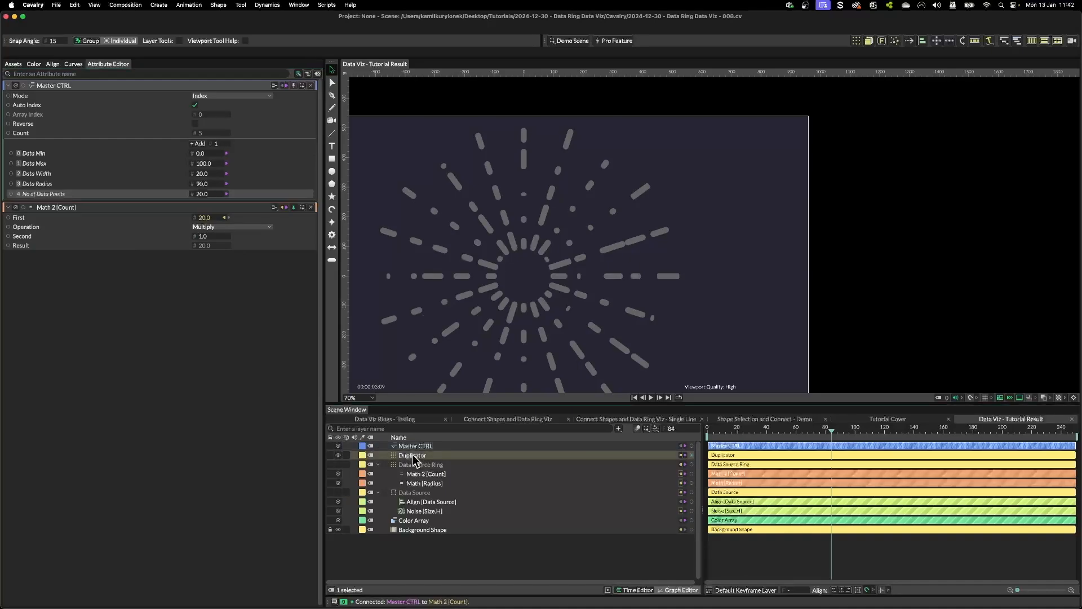
# Step: Connect the Duplicator's Index Context to the Second input of Math 2 [Count]
pyautogui.click(413, 456)
pyautogui.click(302, 97)
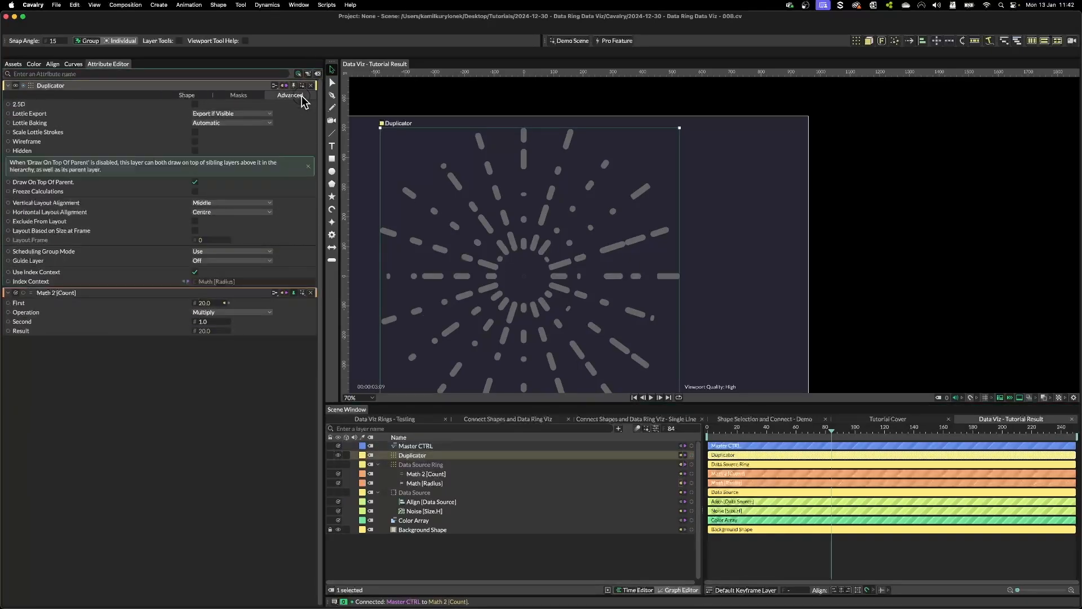
pyautogui.moveTo(8, 282); pyautogui.dragTo(8, 282)
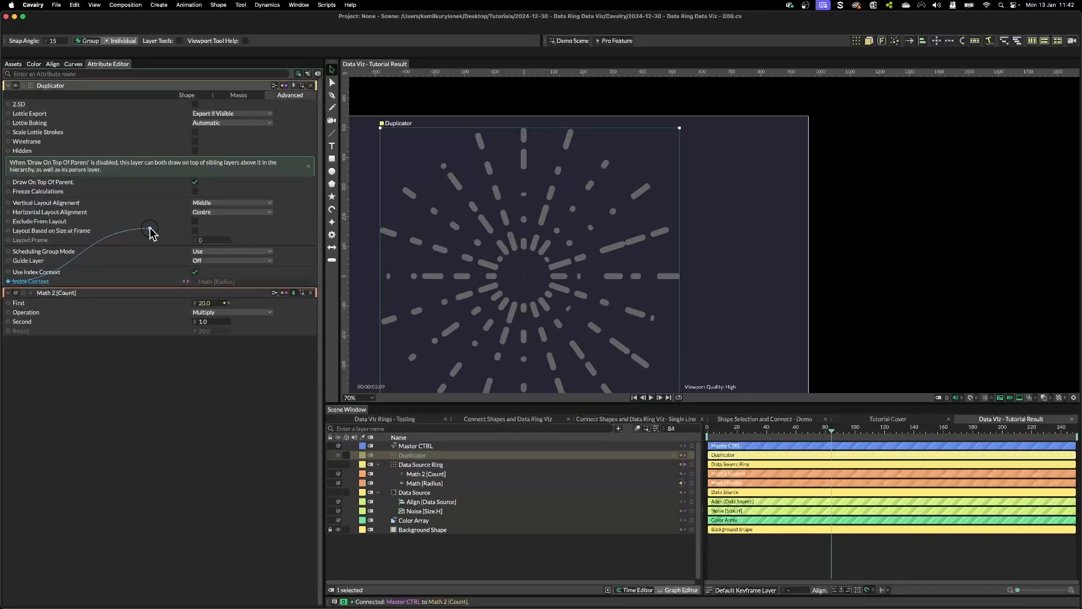
pyautogui.moveTo(151, 231); pyautogui.dragTo(213, 321)
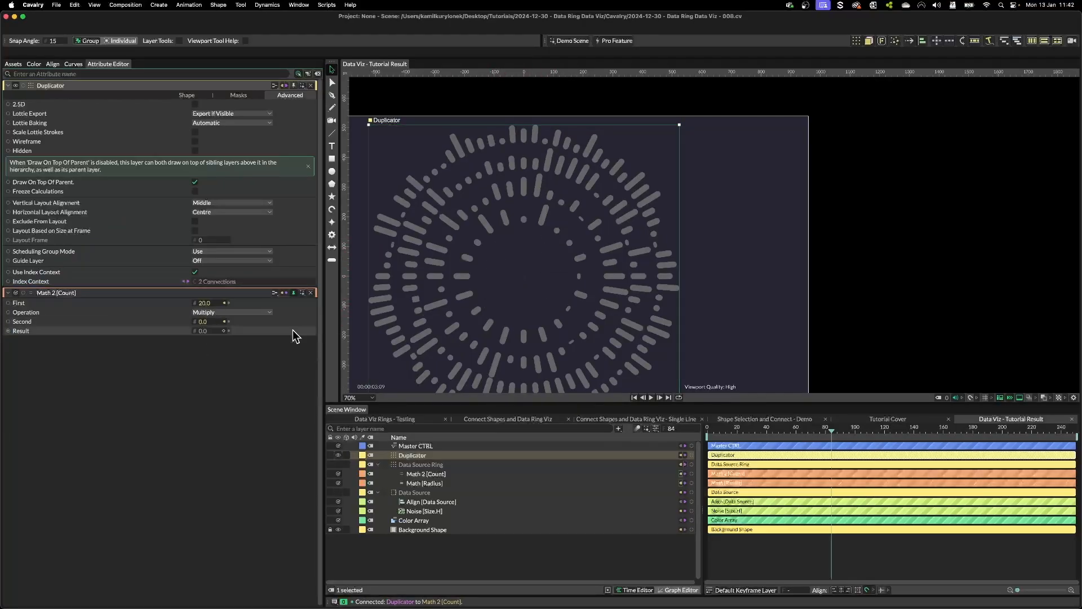
# Step: Add the expression "value+1" to the Second input of Math 2 [Count] and reselect the Duplicator layer
pyautogui.rightClick(163, 322)
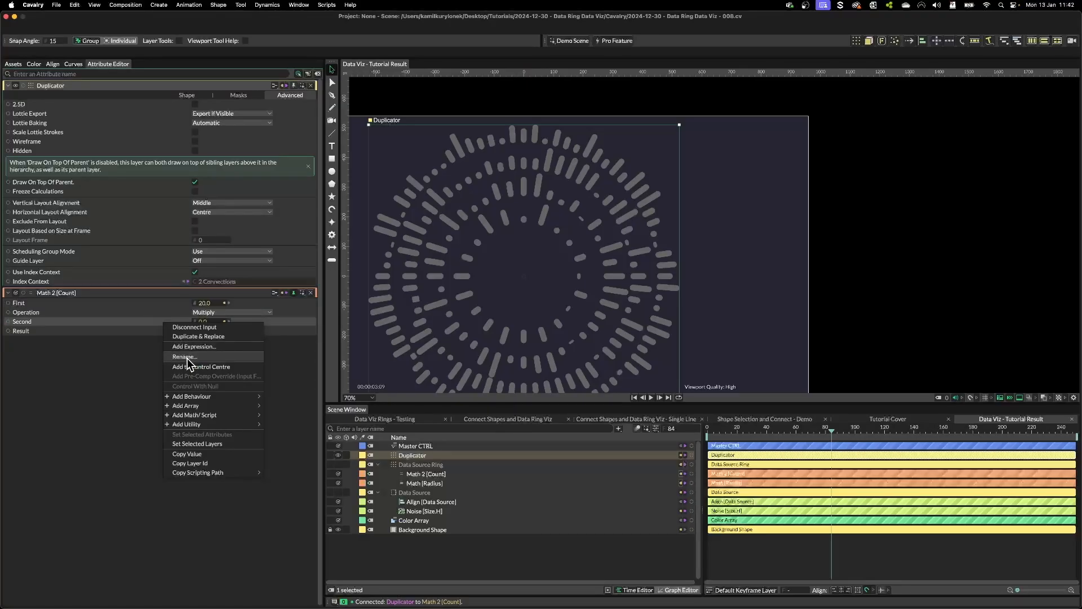
pyautogui.click(204, 347)
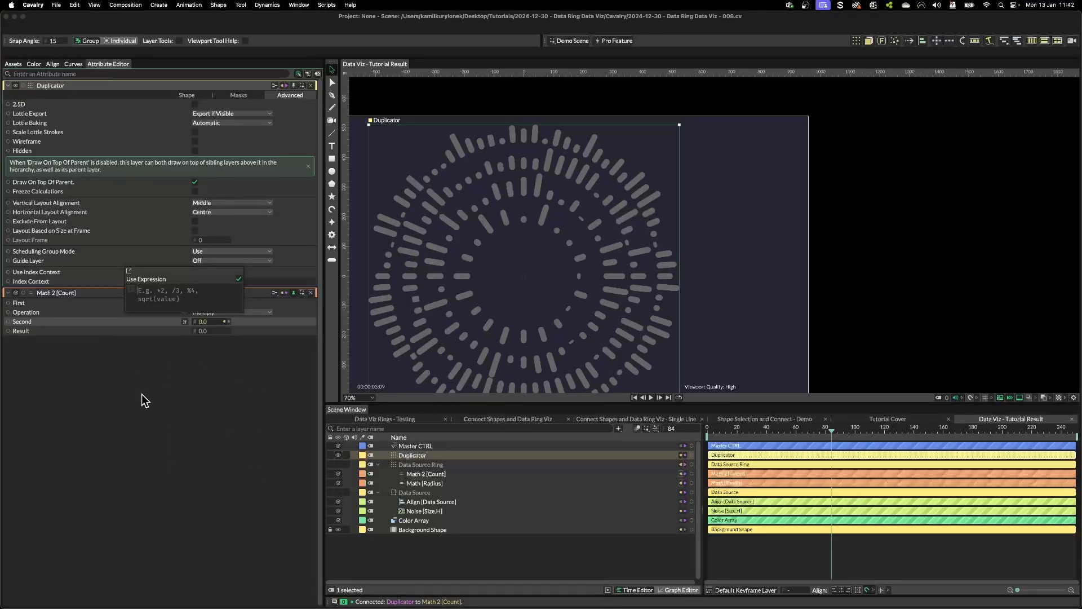
pyautogui.write('value+1')
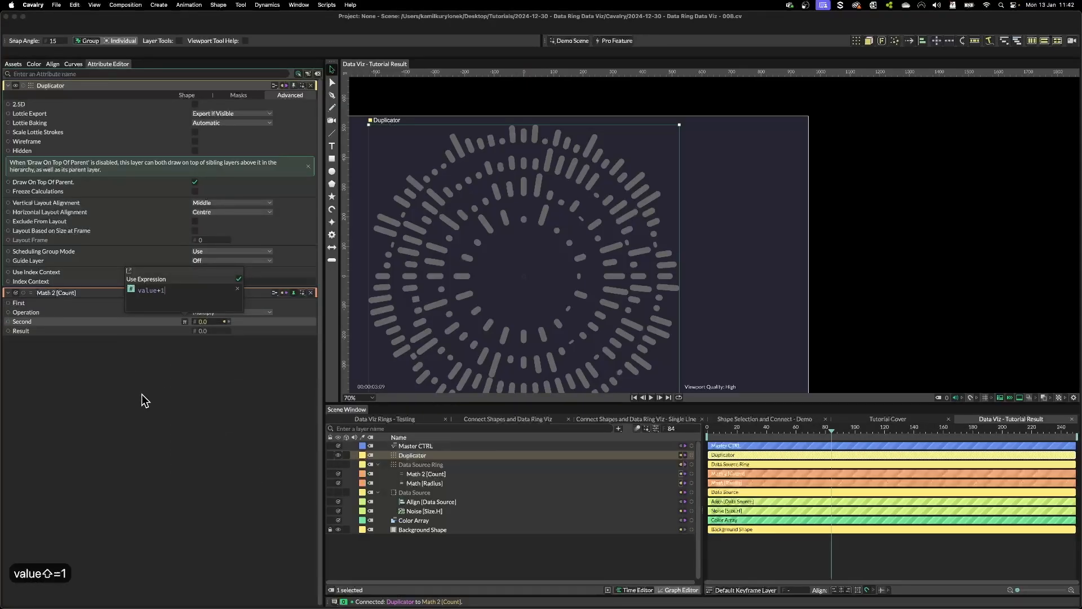
pyautogui.press('Return')
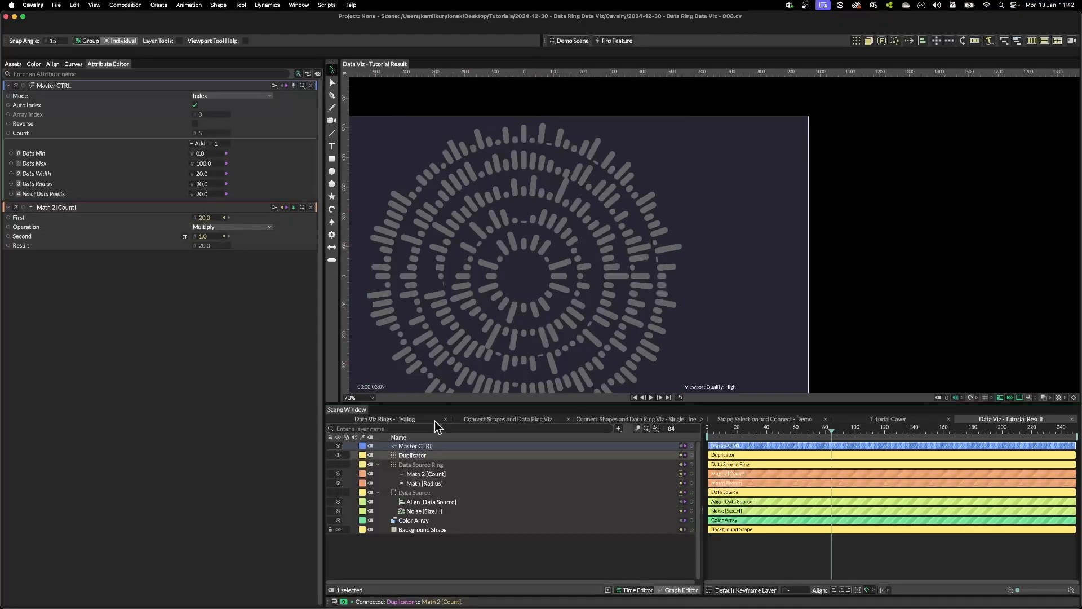
pyautogui.click(432, 455)
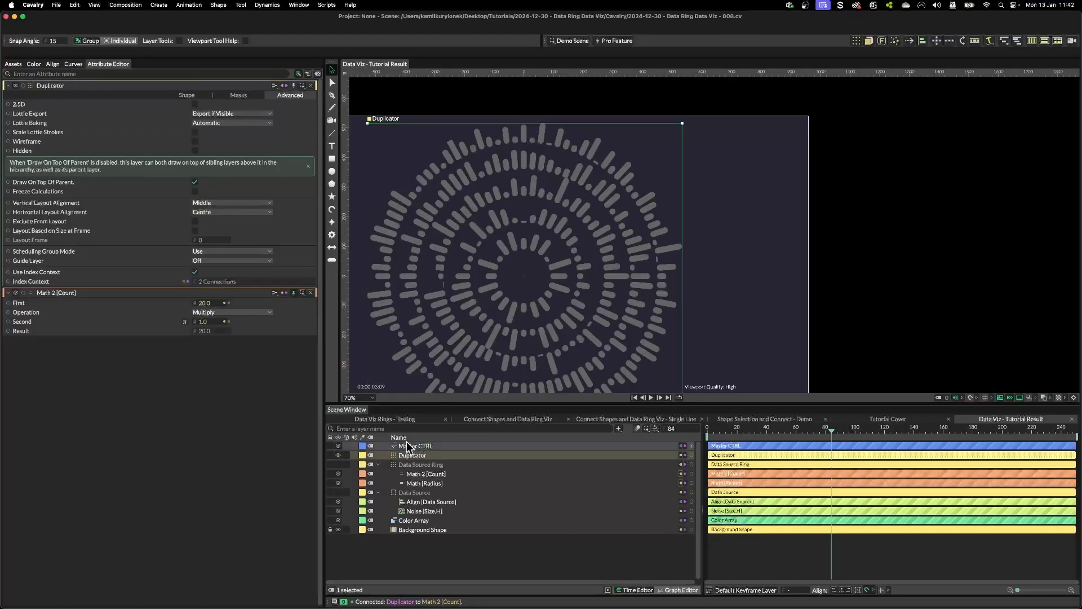
# Step: Preview the animated rings at different frames and rename the Duplicator layer as "Data Viz Rings"
pyautogui.click(186, 95)
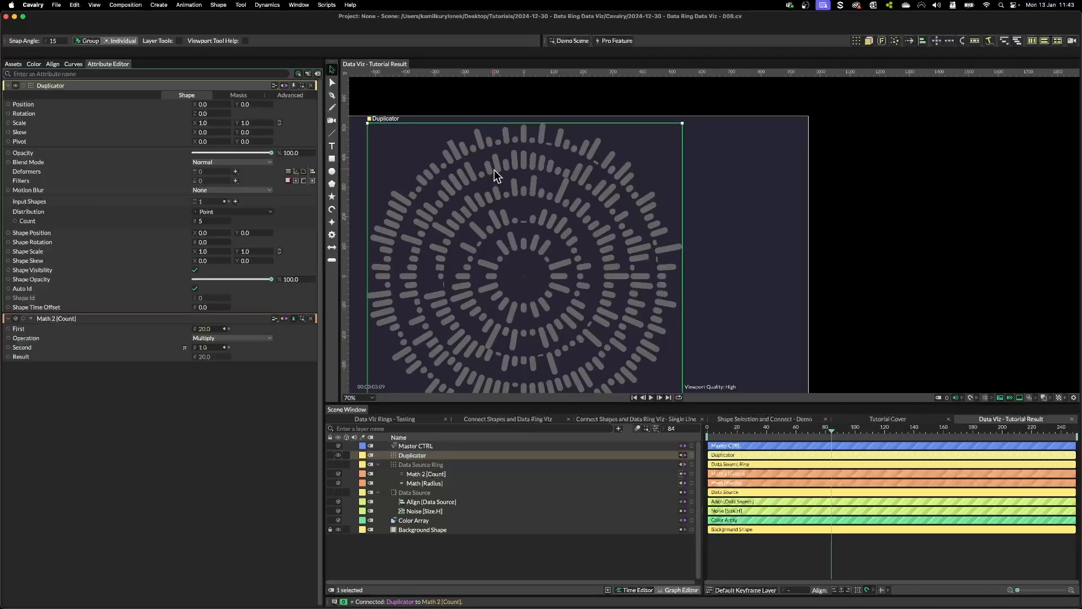
pyautogui.moveTo(854, 429); pyautogui.dragTo(874, 440)
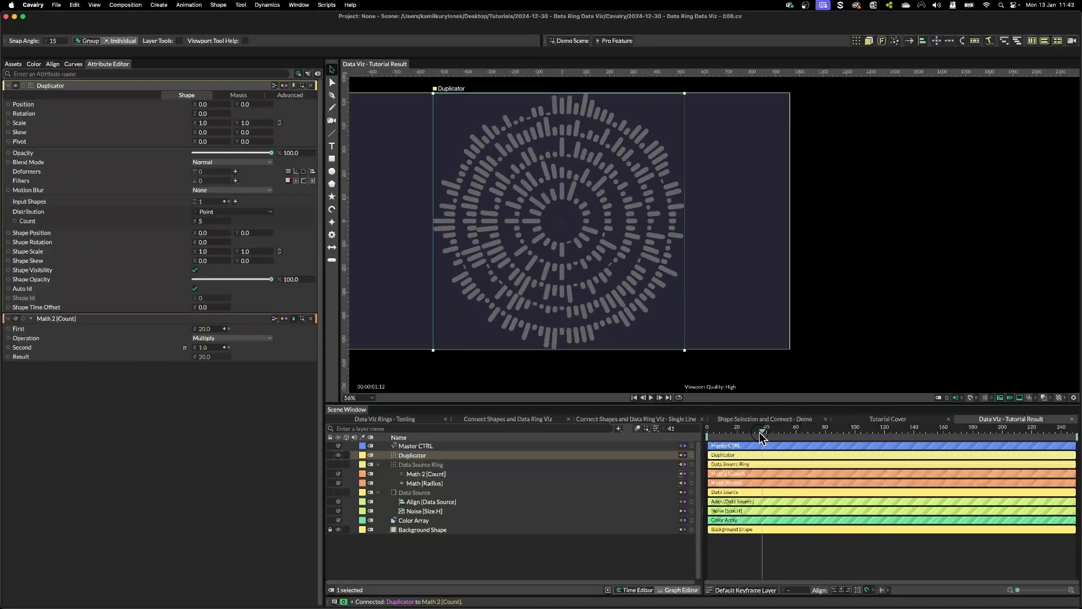
pyautogui.write('Data Viz Rings')
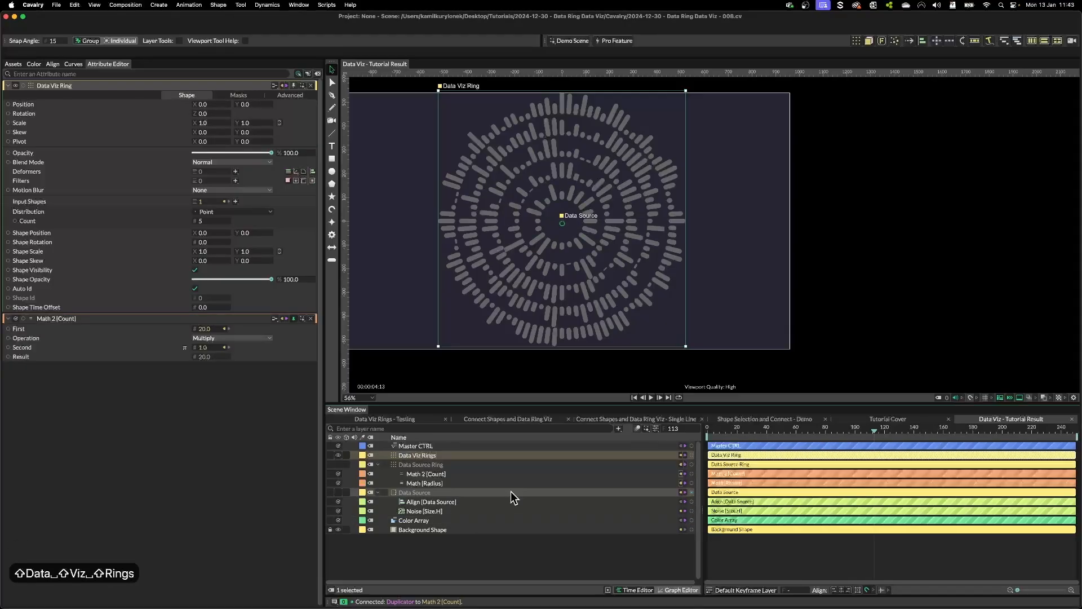
pyautogui.press('Return')
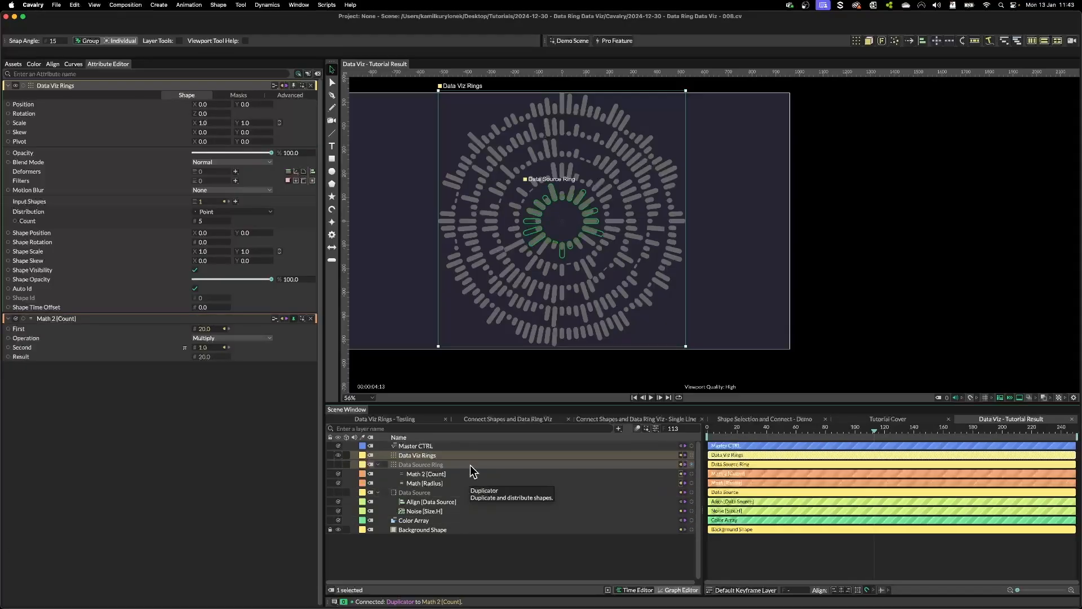
# Step: Add a Sub-Mesh deformer to Data Source Ring and enable Replace Fill on it
pyautogui.click(379, 466)
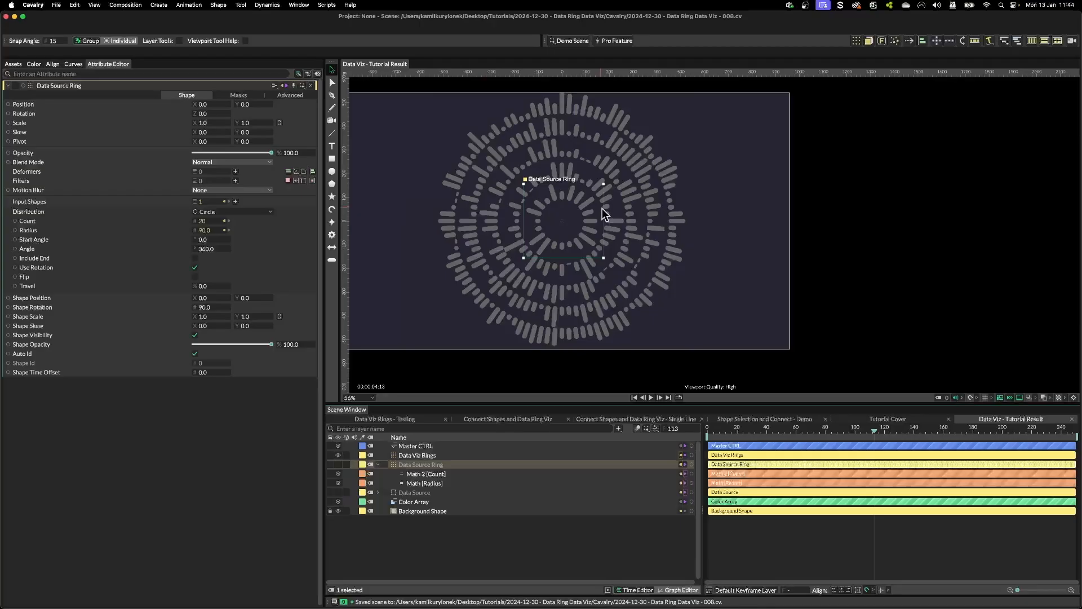
pyautogui.scroll(5, 605, 215)
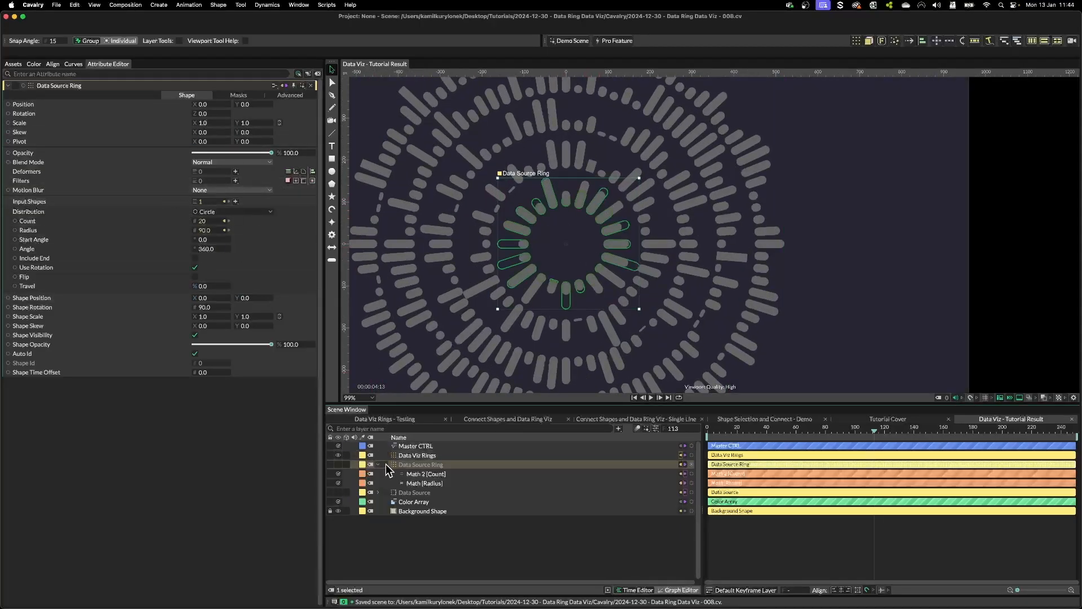
pyautogui.click(291, 172)
pyautogui.moveTo(425, 474); pyautogui.dragTo(428, 478)
pyautogui.click(215, 95)
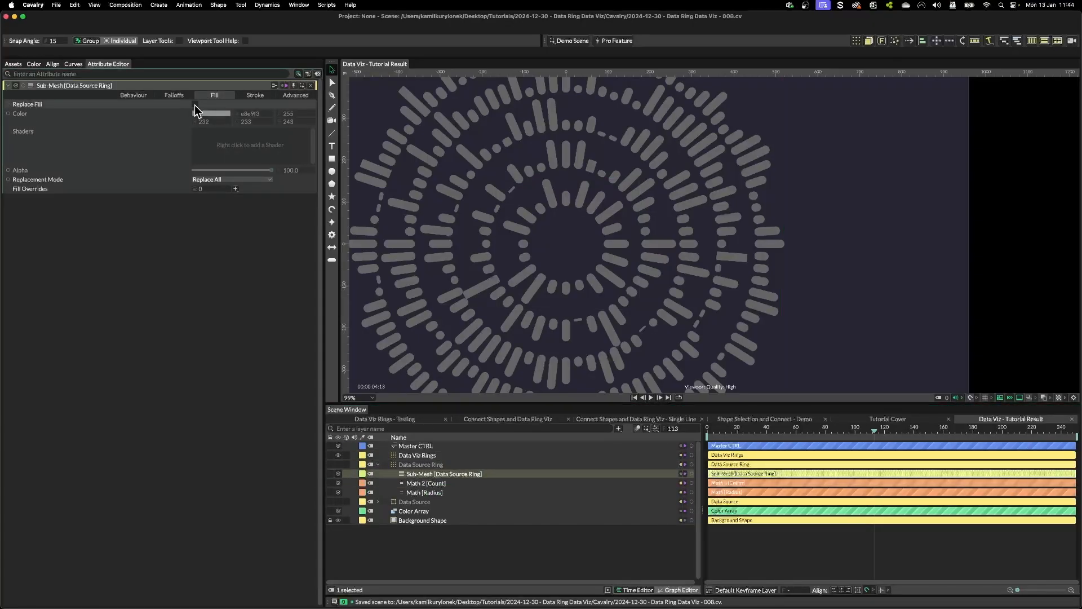
pyautogui.click(195, 105)
# Step: Add a Number Range To Color behaviour to the Sub-Mesh fill colour and connect Color Array's Data Min and Data Max to its gradient ends
pyautogui.rightClick(114, 117)
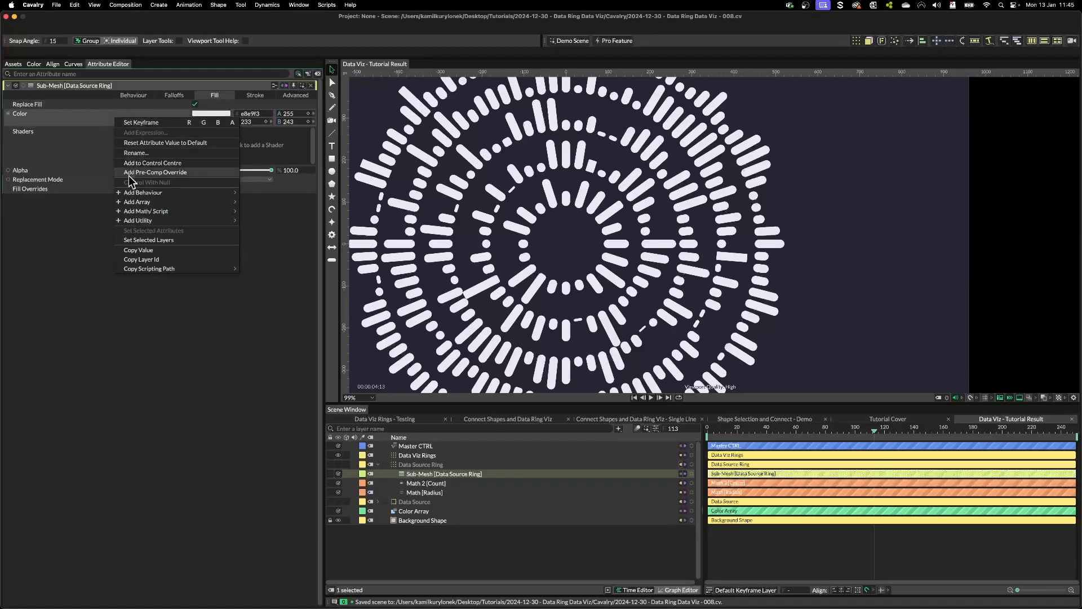
pyautogui.moveTo(141, 192)
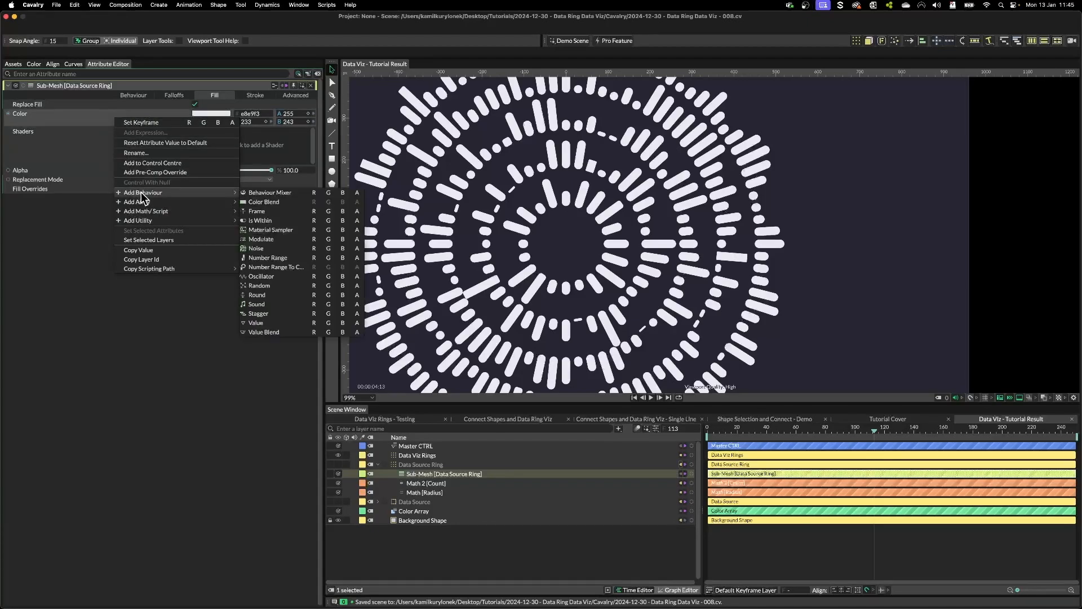
pyautogui.click(272, 266)
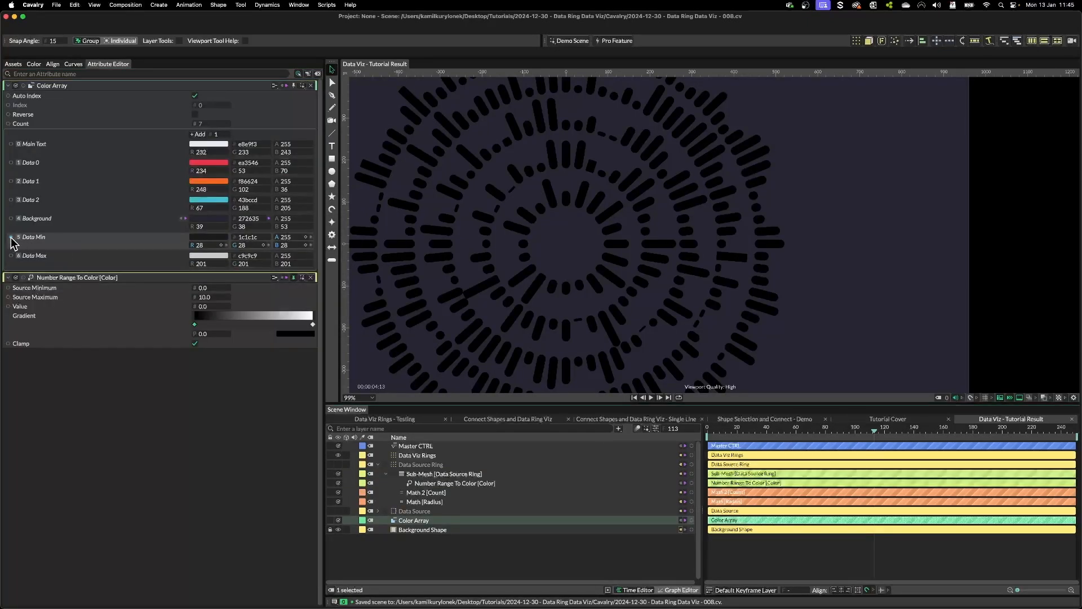
pyautogui.moveTo(12, 238); pyautogui.dragTo(298, 333)
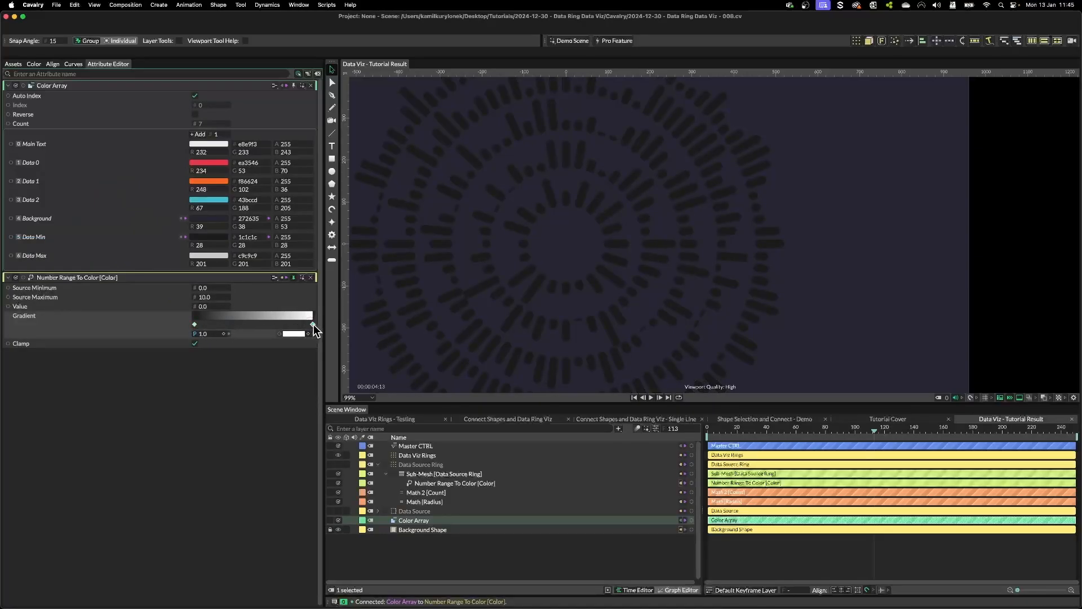
pyautogui.click(314, 325)
pyautogui.moveTo(11, 255); pyautogui.dragTo(297, 338)
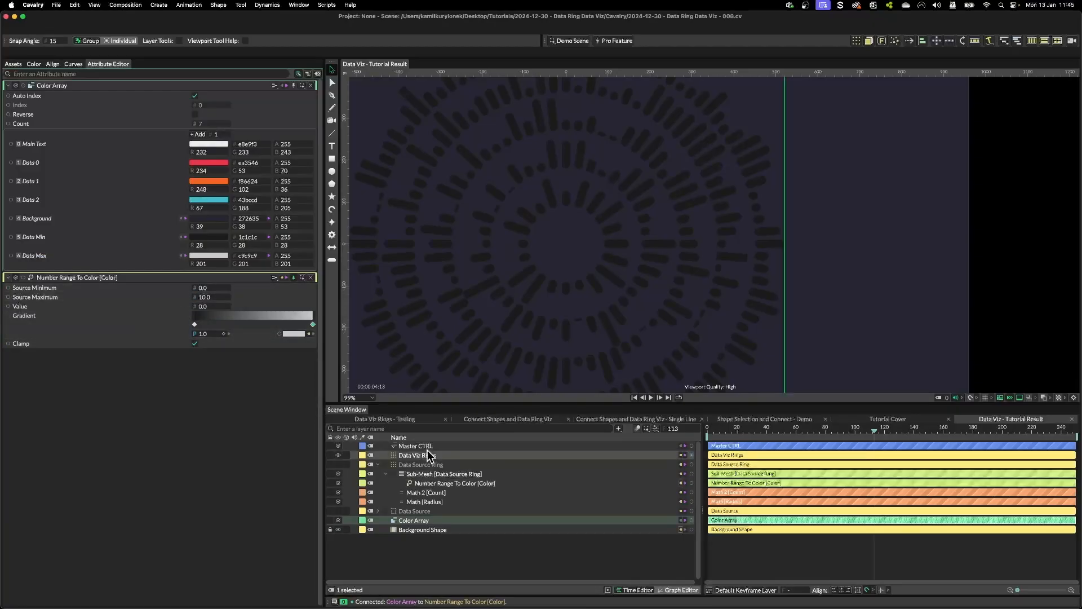
# Step: Connect Master CTRL's Data Min and Data Max to Source Minimum and Source Maximum of Number Range To Color, and Noise [Size.H] to its Value
pyautogui.click(418, 446)
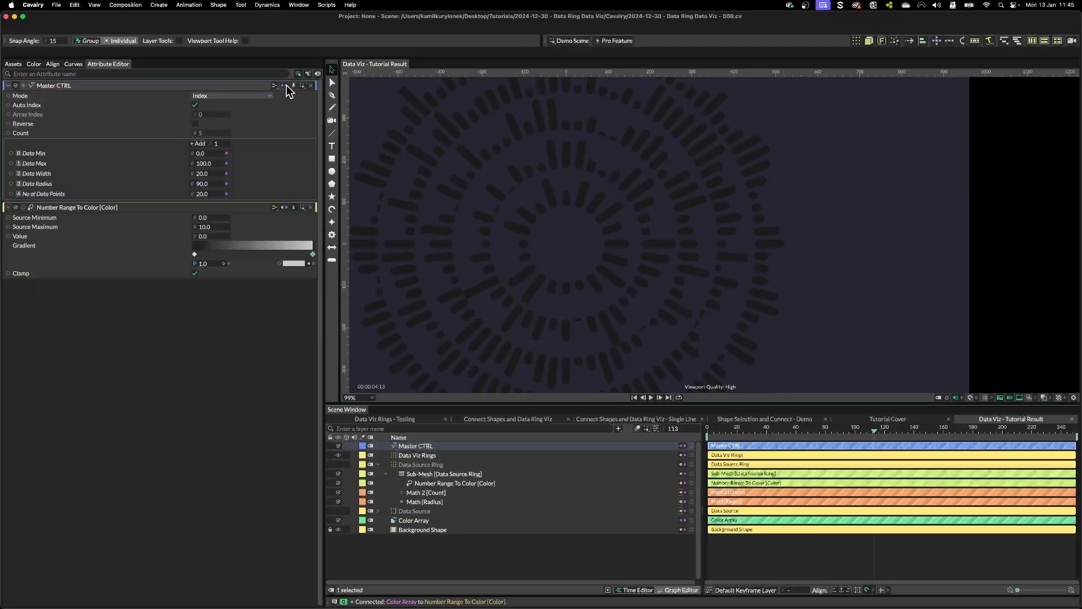
pyautogui.moveTo(192, 153); pyautogui.dragTo(214, 219)
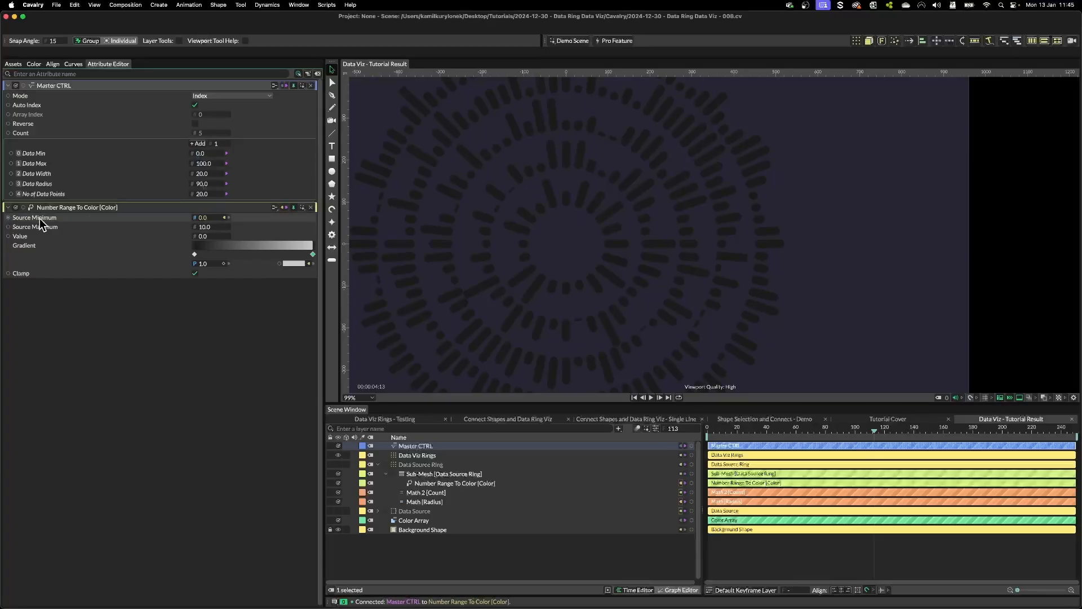
pyautogui.moveTo(192, 164); pyautogui.dragTo(255, 172)
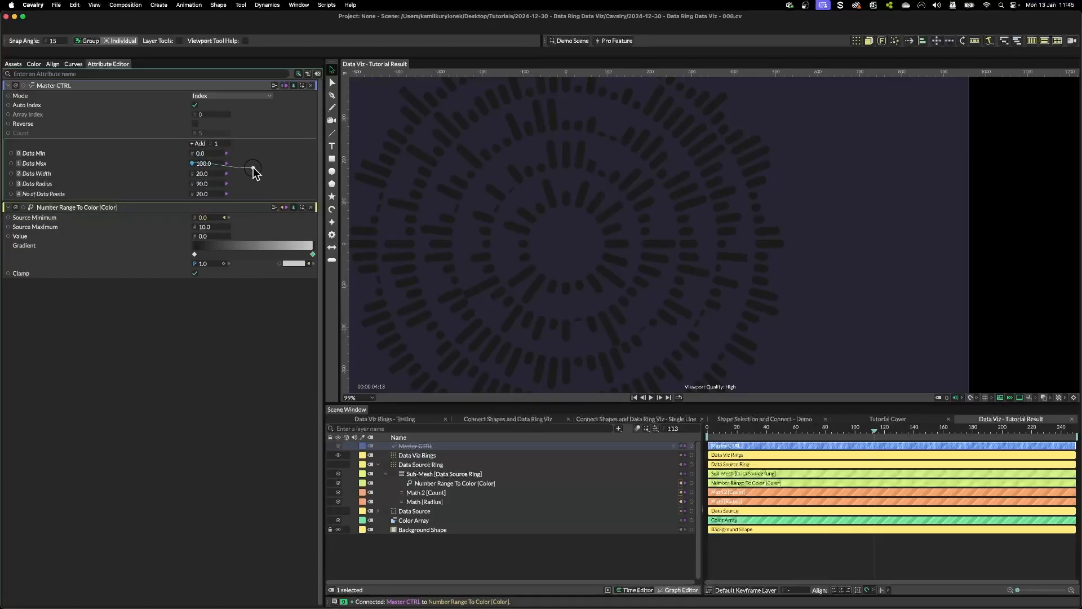
pyautogui.moveTo(212, 232); pyautogui.dragTo(186, 229)
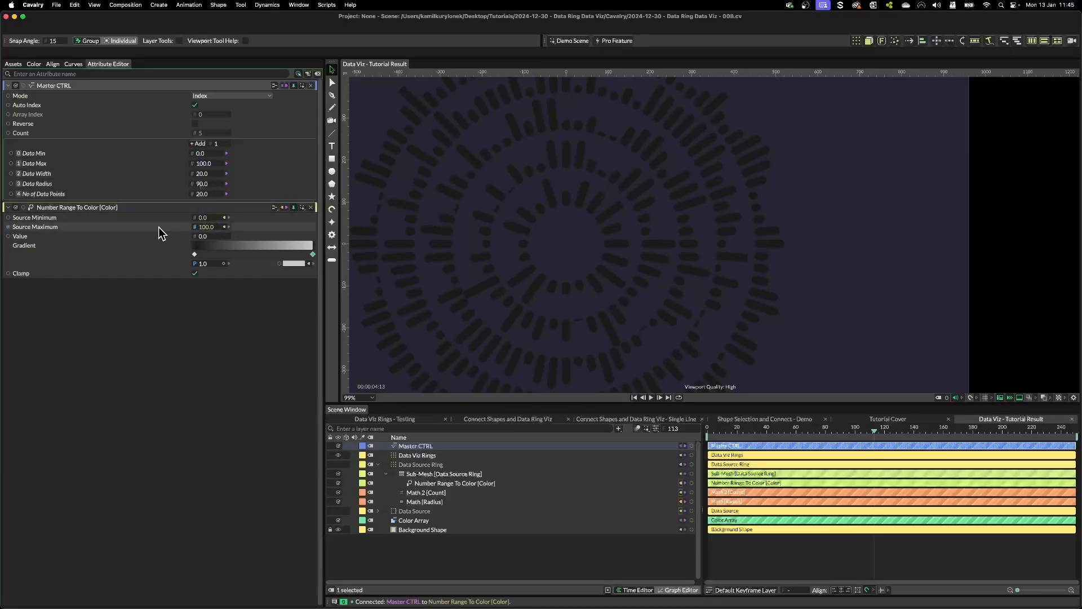
pyautogui.moveTo(692, 530); pyautogui.dragTo(197, 235)
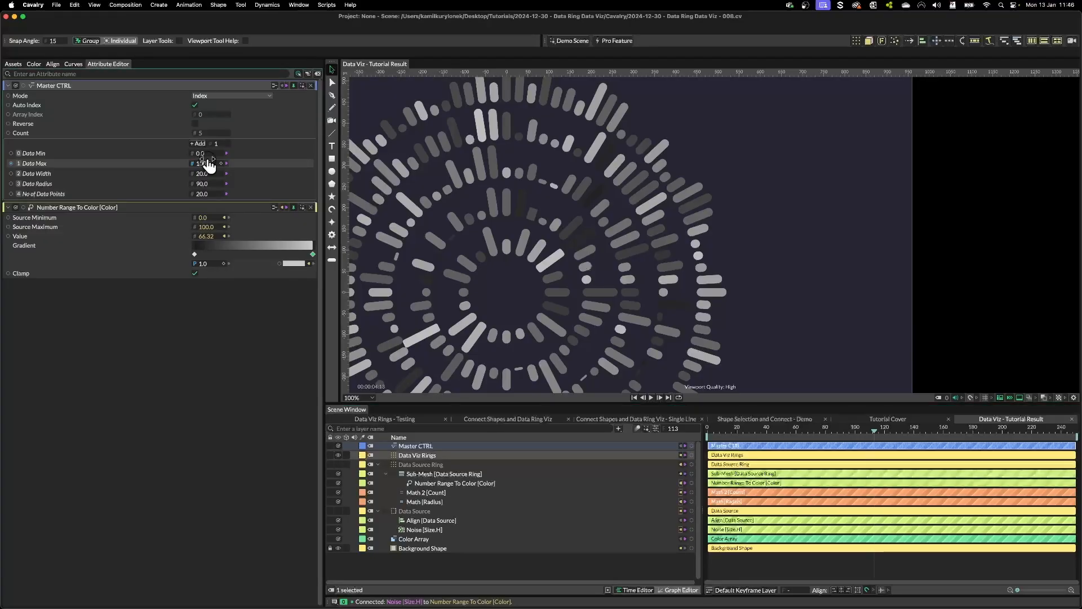
# Step: Vary Master CTRL's Data Max to test the colour mapping and set it back to 100
pyautogui.moveTo(209, 163)
pyautogui.mouseDown()
pyautogui.moveTo(242, 164)
pyautogui.moveTo(216, 164)
pyautogui.mouseUp()
pyautogui.write('00')
pyautogui.press('Return')
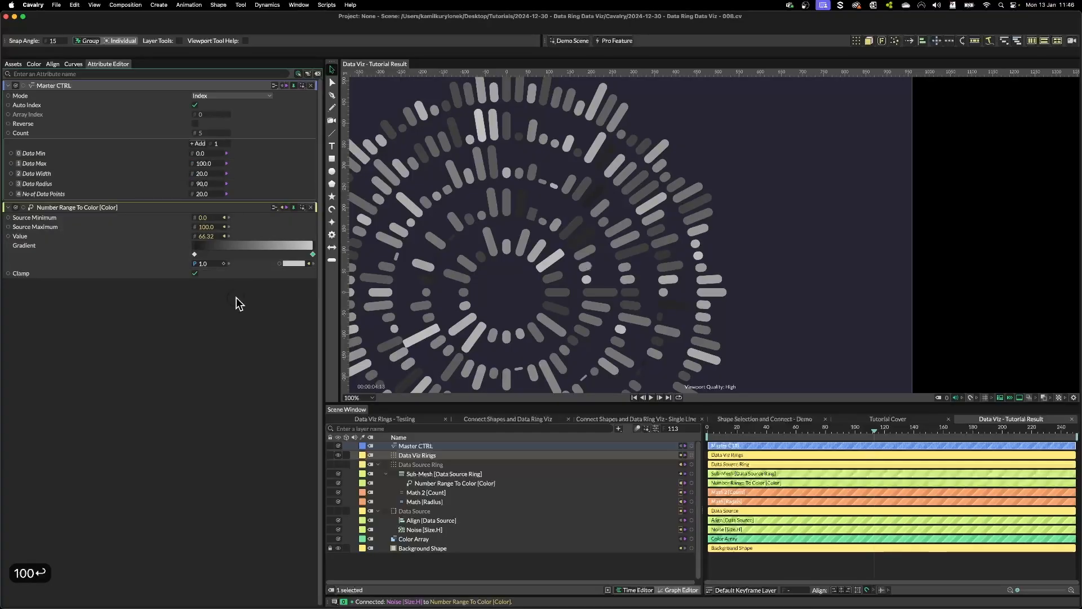
# Step: Set the positions of the gradient's dark and light stops to 0.1 and 0.9 in Number Range To Color
pyautogui.click(195, 254)
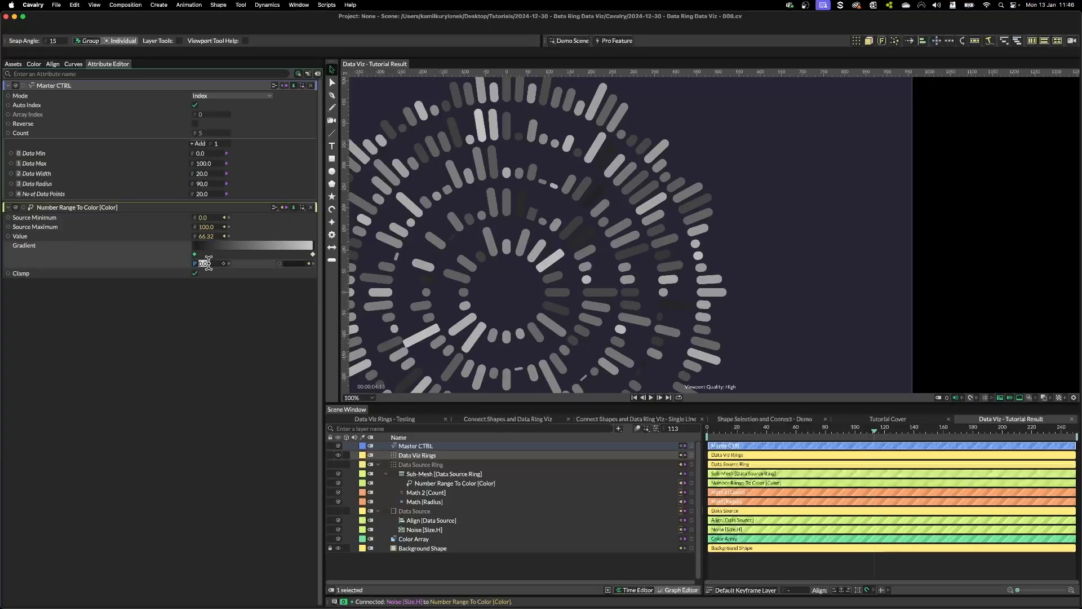
pyautogui.write('.1')
pyautogui.press('Return')
pyautogui.click(312, 254)
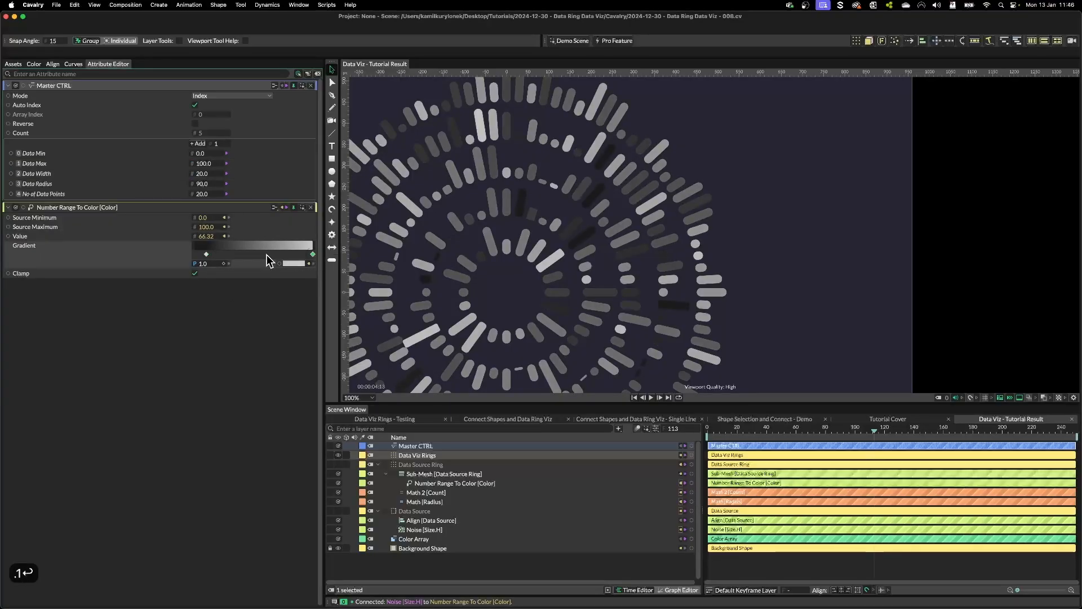
pyautogui.click(204, 263)
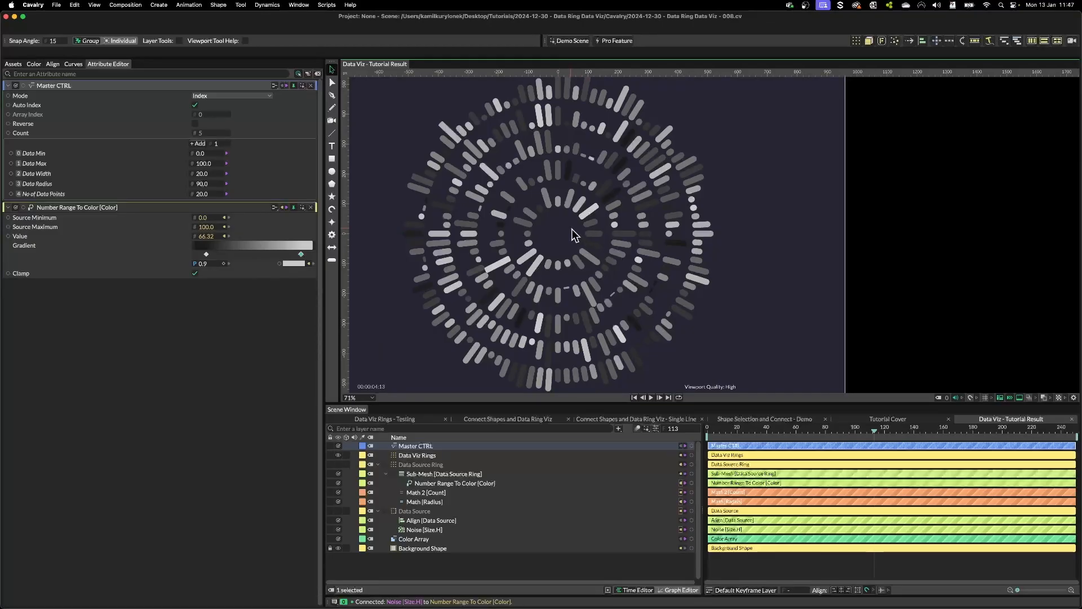
# Step: Examine up close how the grey shade of the bars relates to their length across the rings
pyautogui.scroll(8, 573, 234)
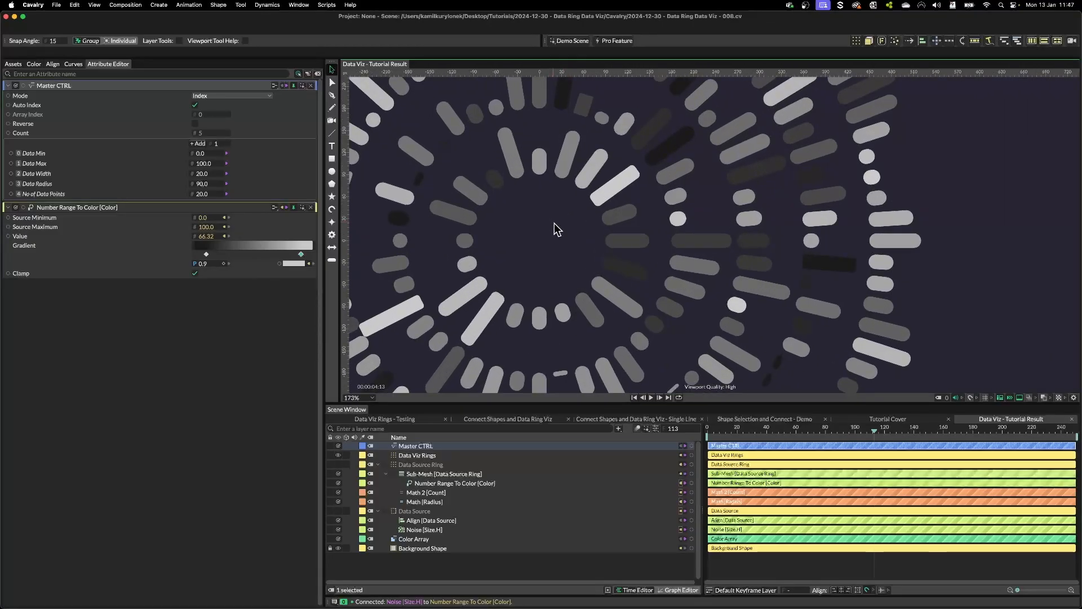
pyautogui.moveTo(554, 223); pyautogui.dragTo(586, 253)
pyautogui.scroll(5, 480, 208)
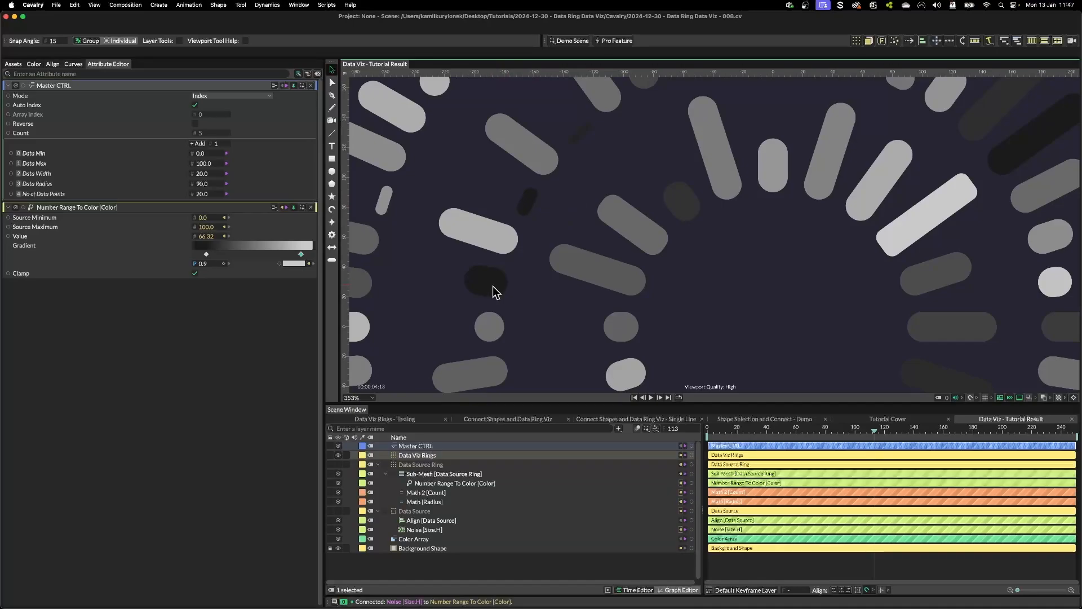
pyautogui.scroll(-4, 733, 279)
pyautogui.moveTo(746, 279); pyautogui.dragTo(546, 250)
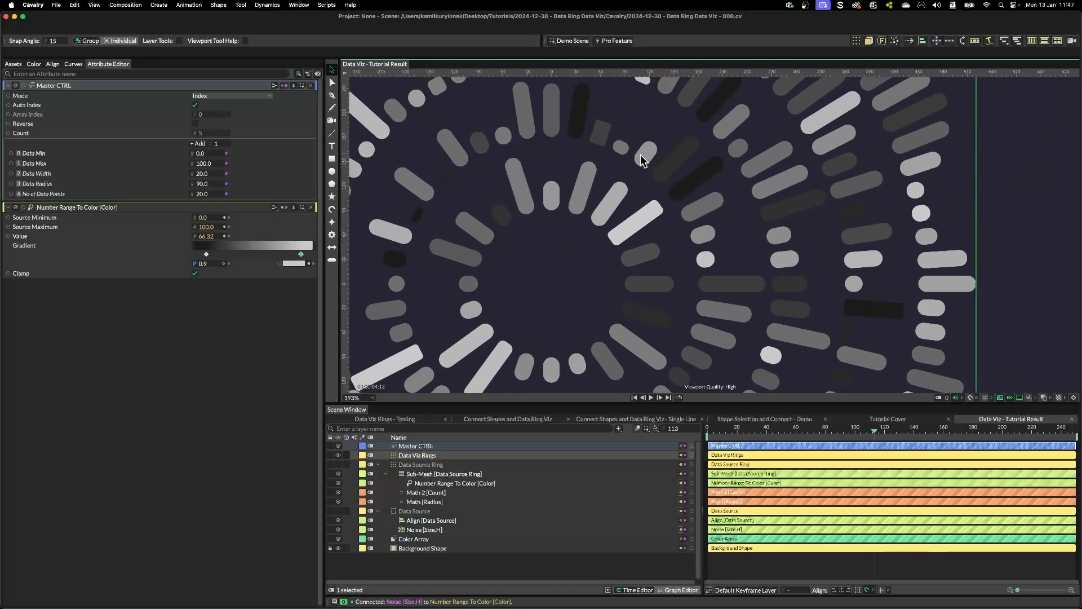
pyautogui.scroll(2, 620, 186)
pyautogui.scroll(2, 556, 234)
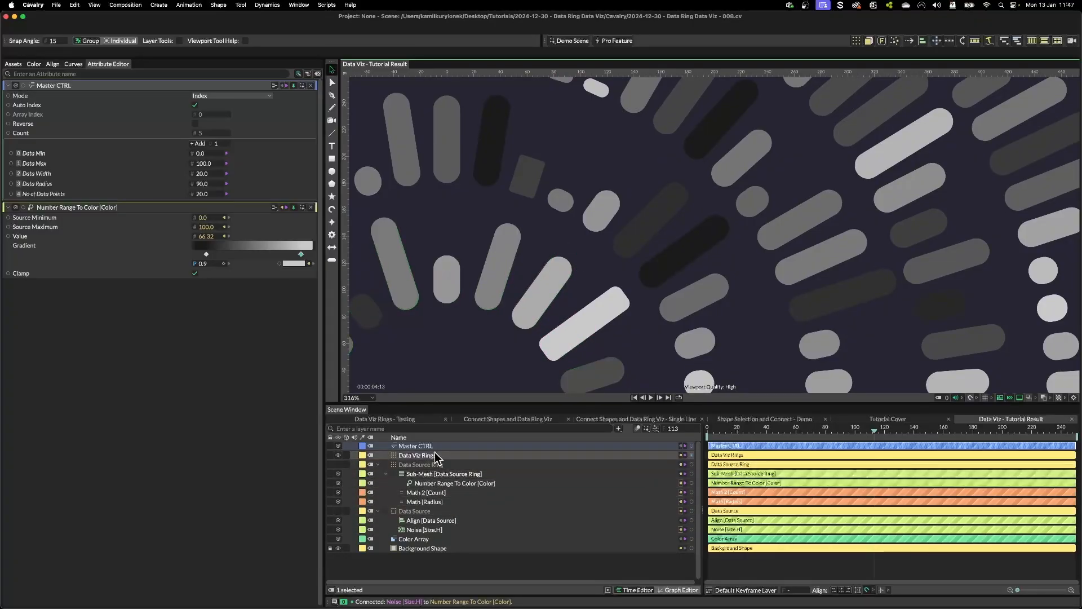
pyautogui.scroll(-1, 527, 304)
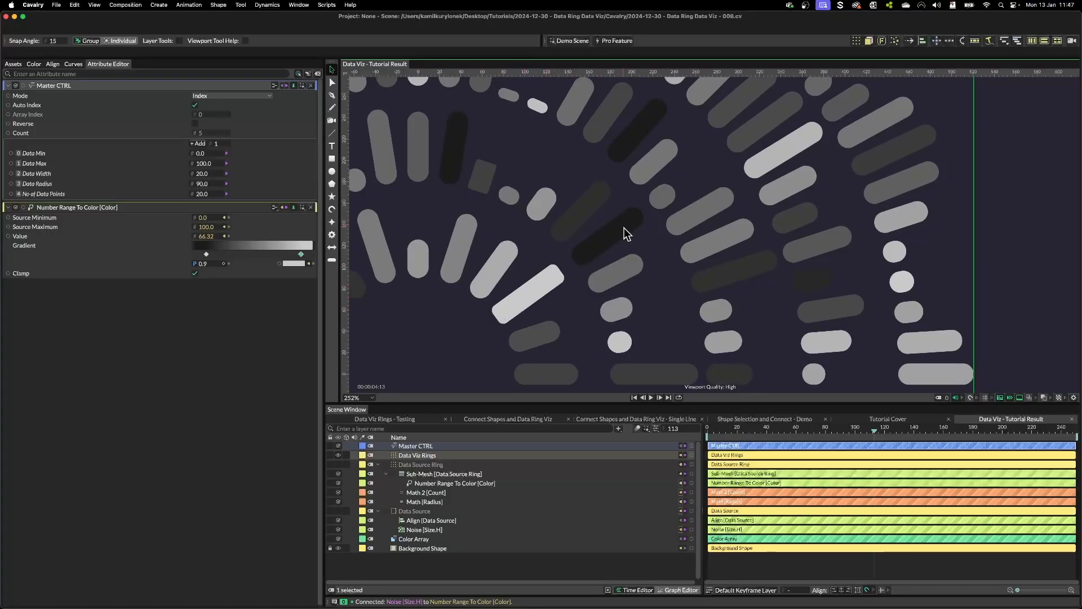
pyautogui.scroll(-3, 617, 236)
# Step: Turn off Use Layer as Seed on the Noise [Size.H] behaviour
pyautogui.click(421, 530)
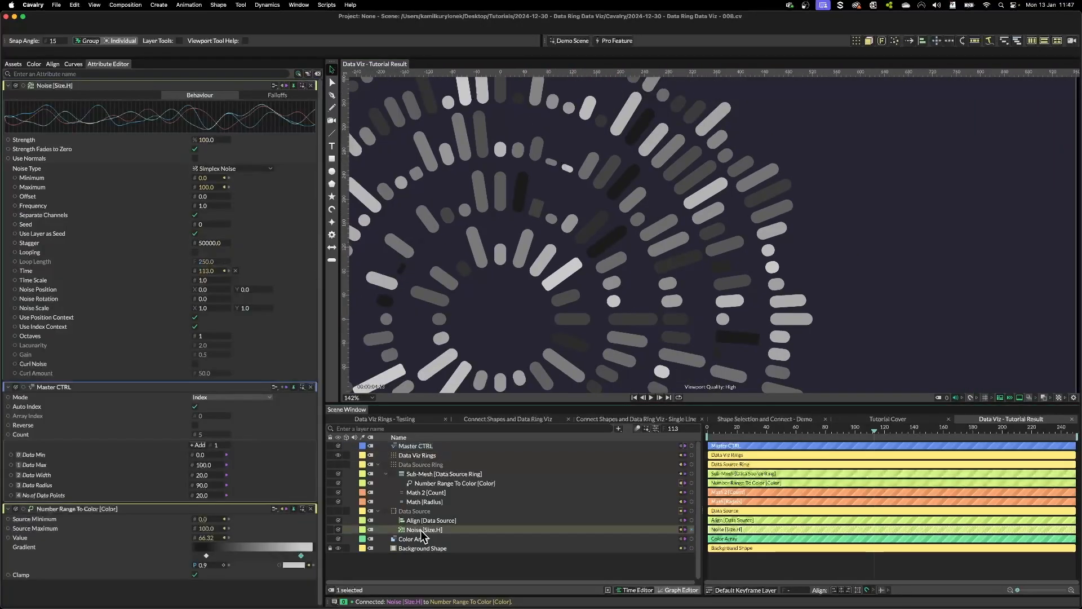
pyautogui.scroll(-4, 597, 243)
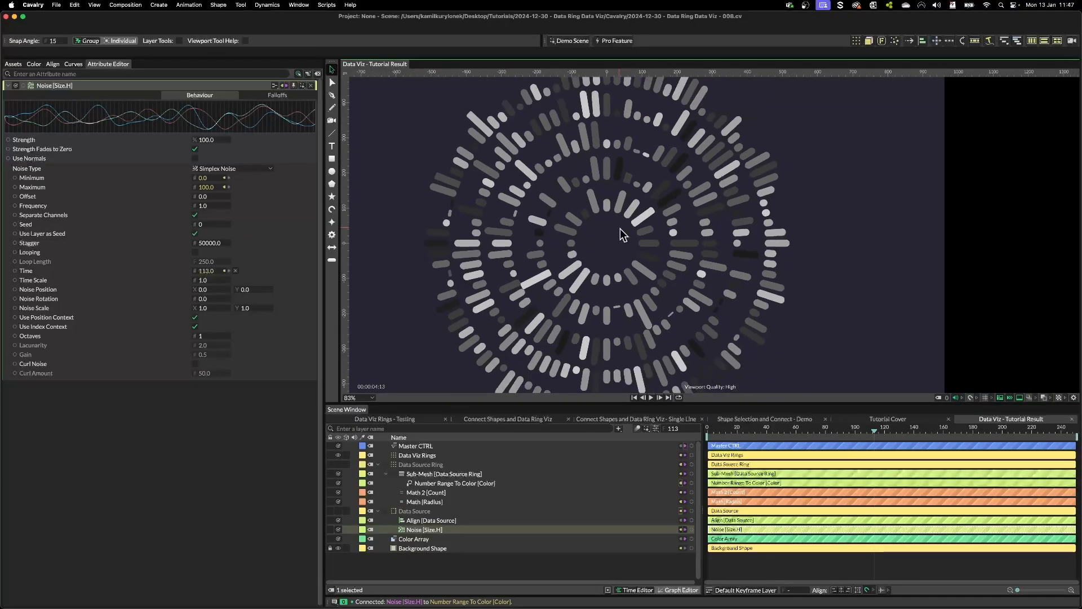
pyautogui.click(195, 234)
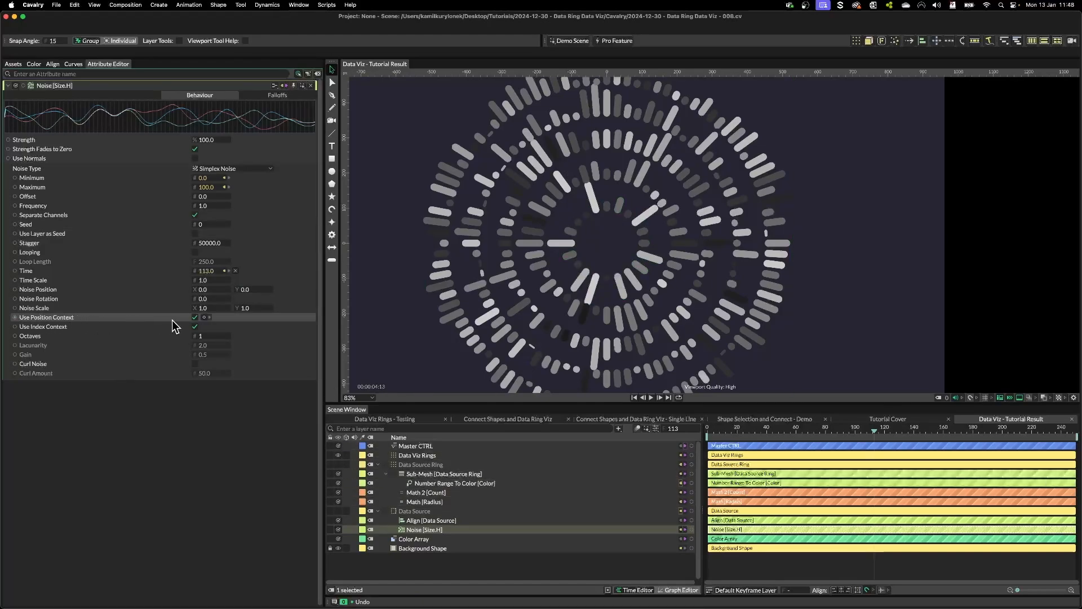
# Step: Try Use Position Context off, test moving Data Viz Rings around the canvas, and undo these changes
pyautogui.click(195, 317)
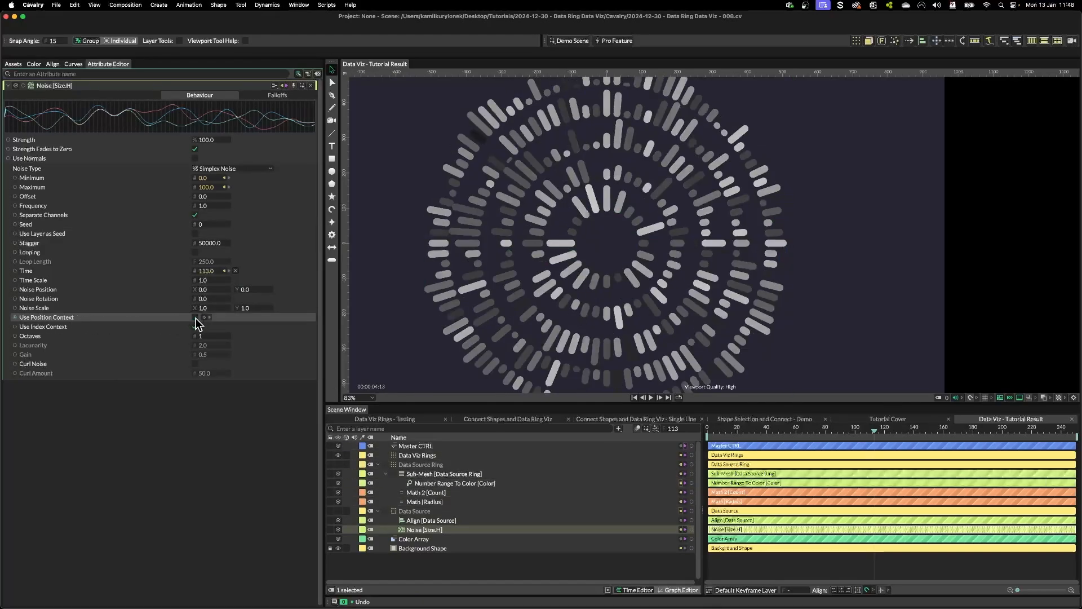
pyautogui.click(600, 289)
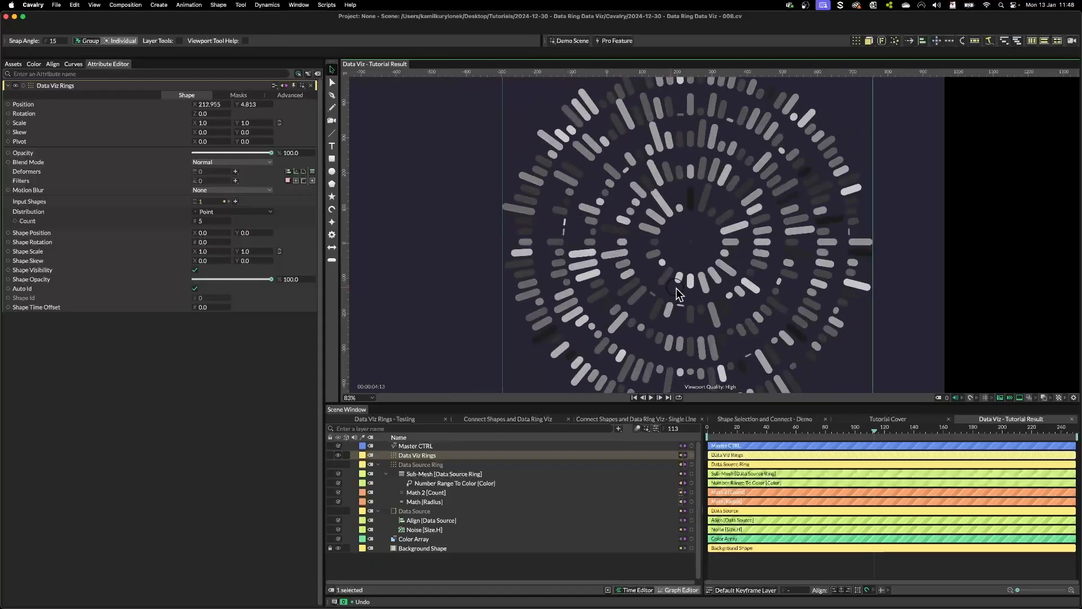
pyautogui.moveTo(677, 289); pyautogui.dragTo(592, 282)
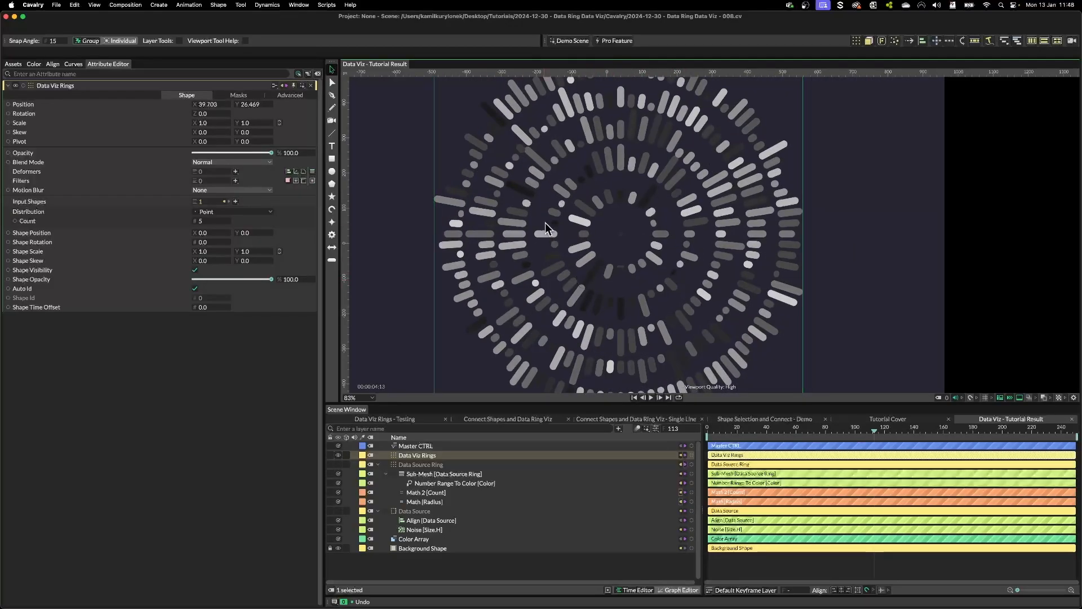
pyautogui.press('super+z')
pyautogui.press('super+z')
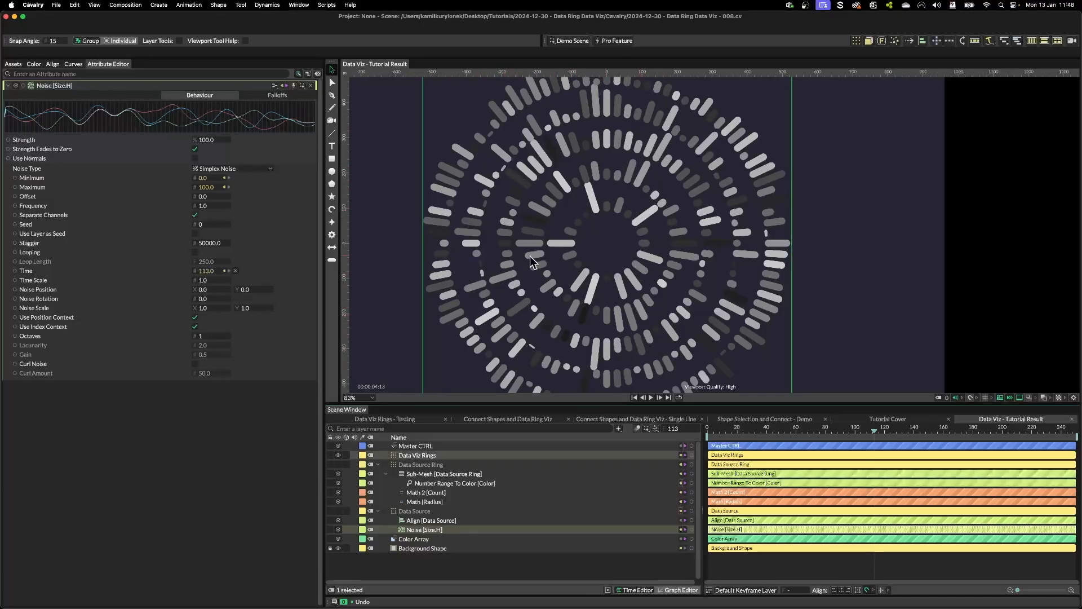
# Step: Turn off Use Position Context on the Noise [Size.H] behaviour and select the Data Source Ring layer
pyautogui.click(195, 317)
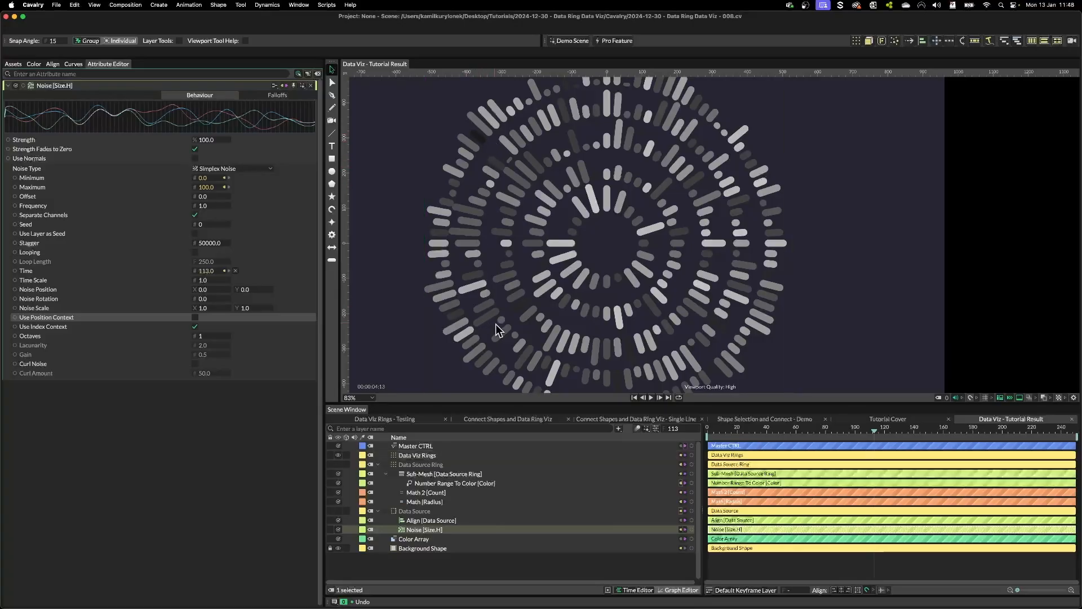
pyautogui.click(416, 466)
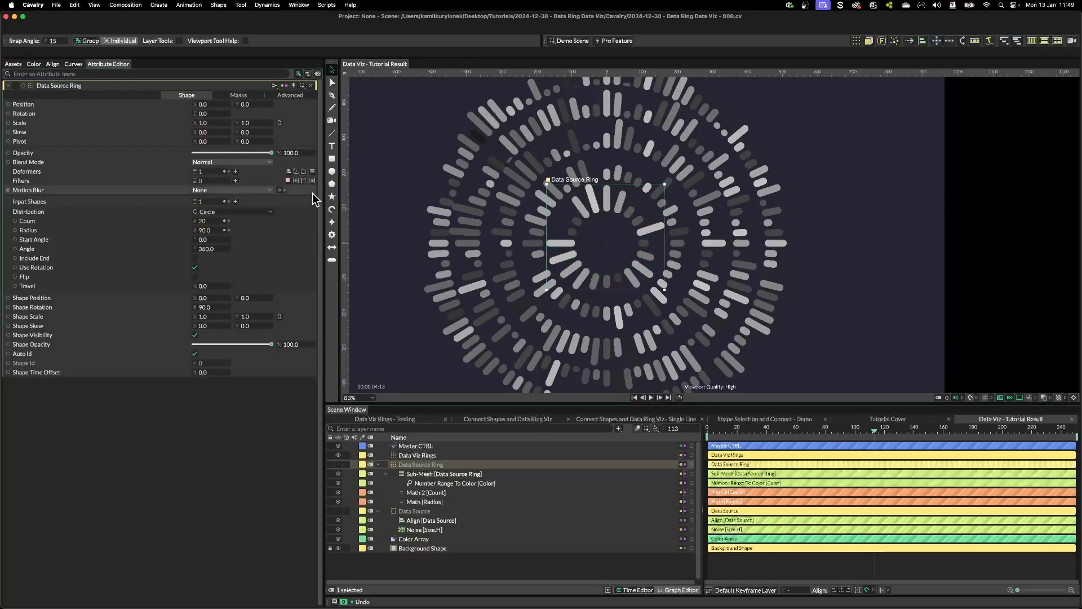
# Step: Turn off Use Index Context for Data Source Ring and check the bars up close and at an earlier frame
pyautogui.click(304, 97)
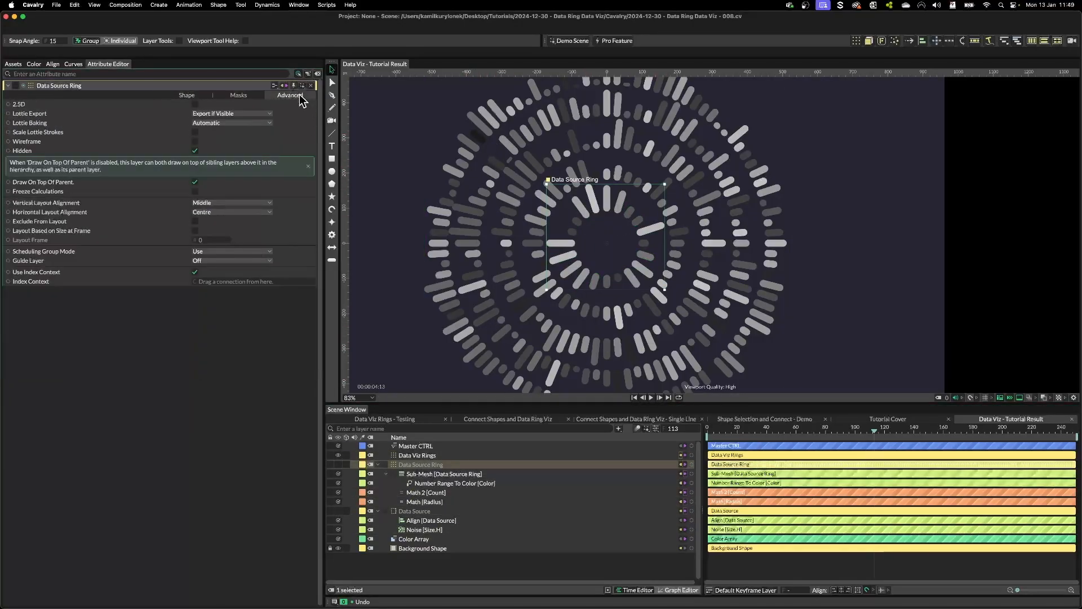
pyautogui.click(195, 272)
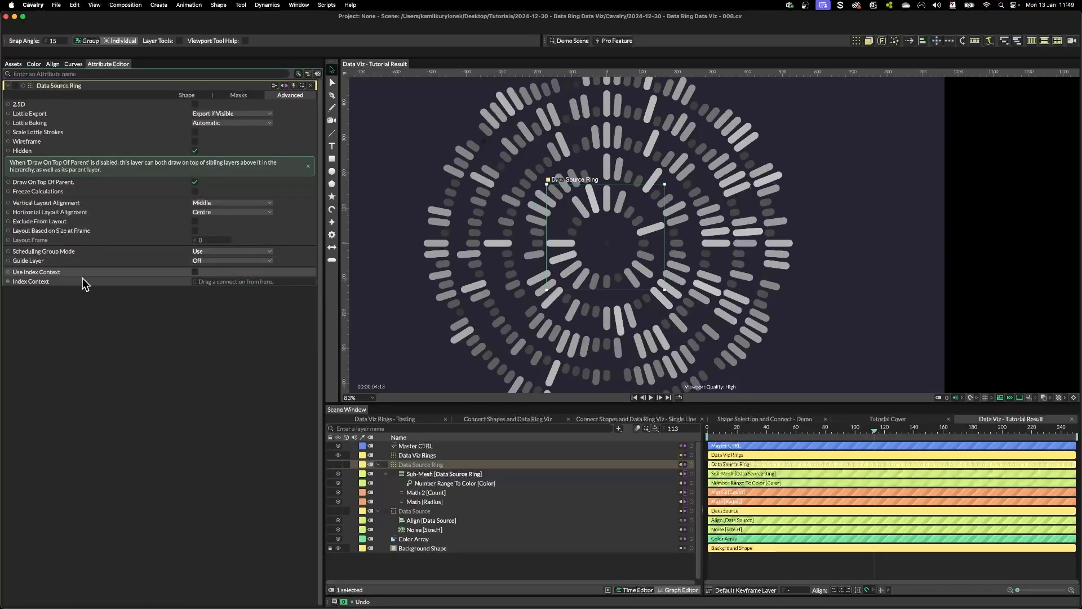
pyautogui.scroll(5, 651, 286)
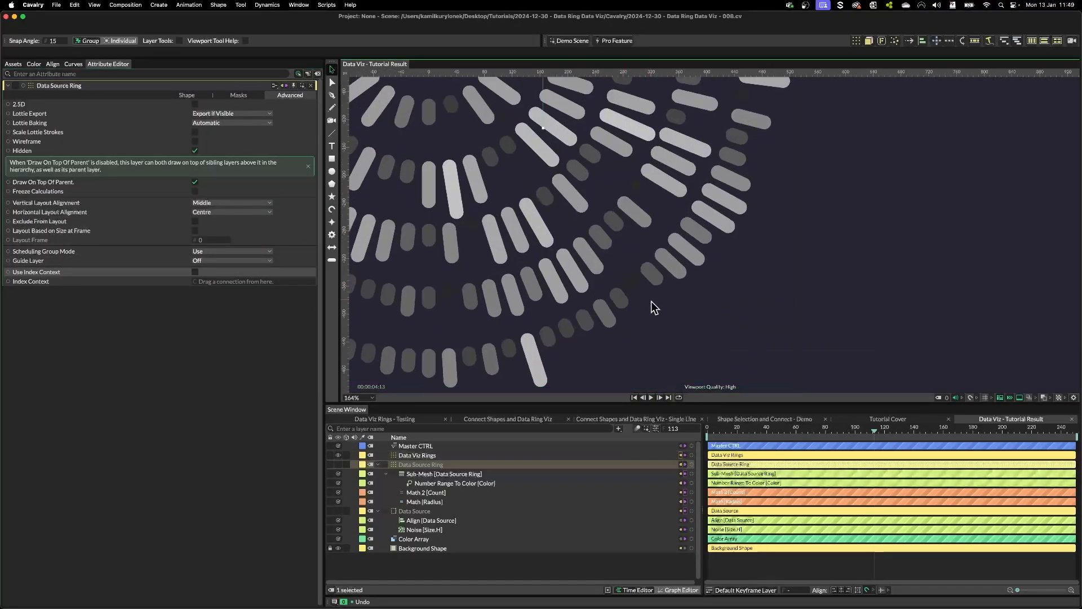
pyautogui.scroll(8, 652, 301)
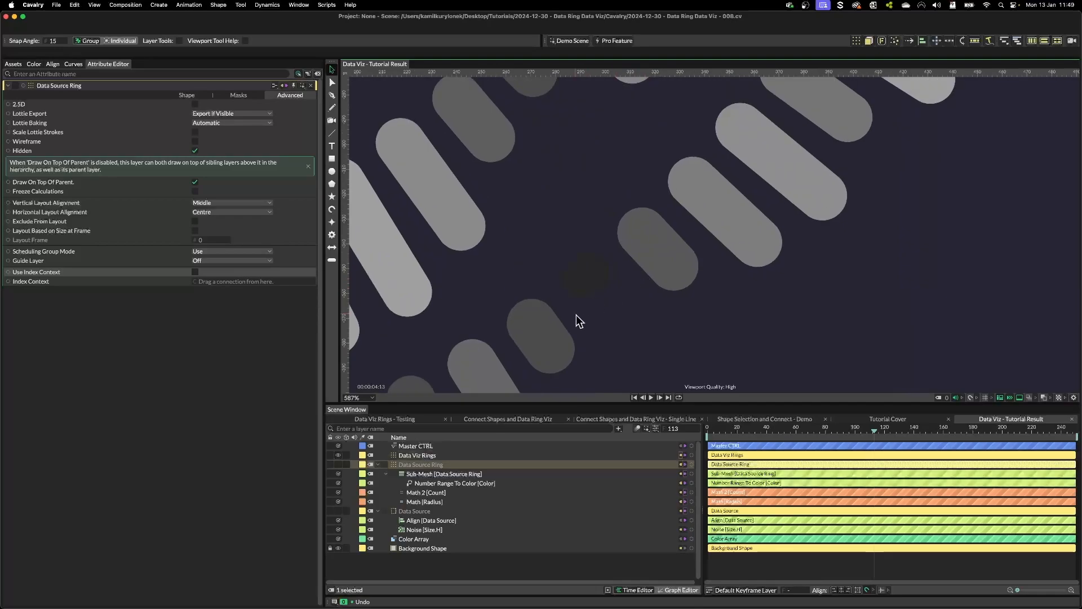
pyautogui.scroll(-15, 589, 286)
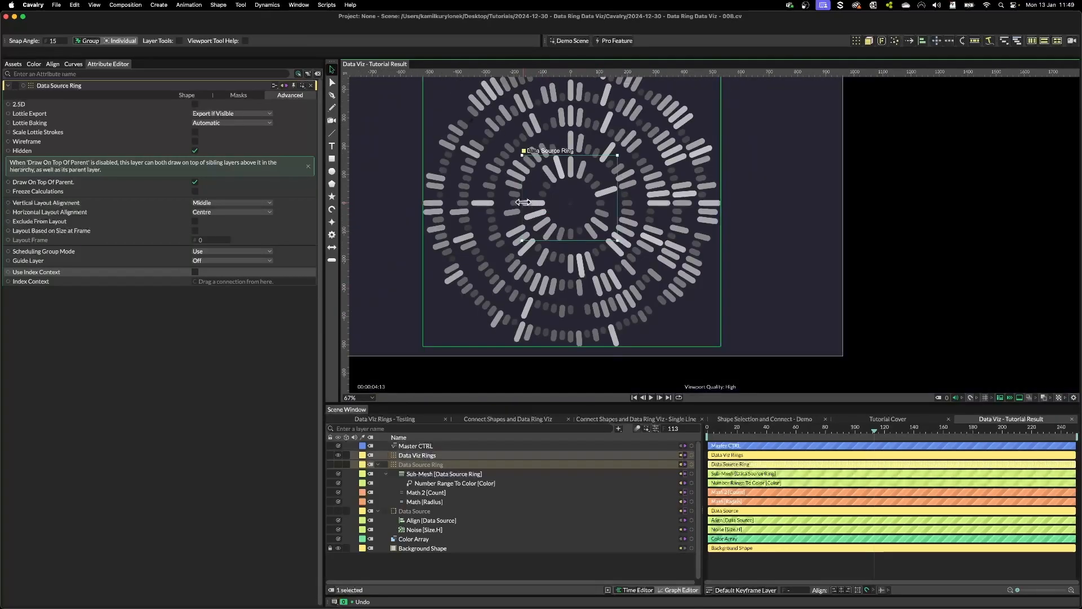
pyautogui.moveTo(767, 431); pyautogui.dragTo(978, 442)
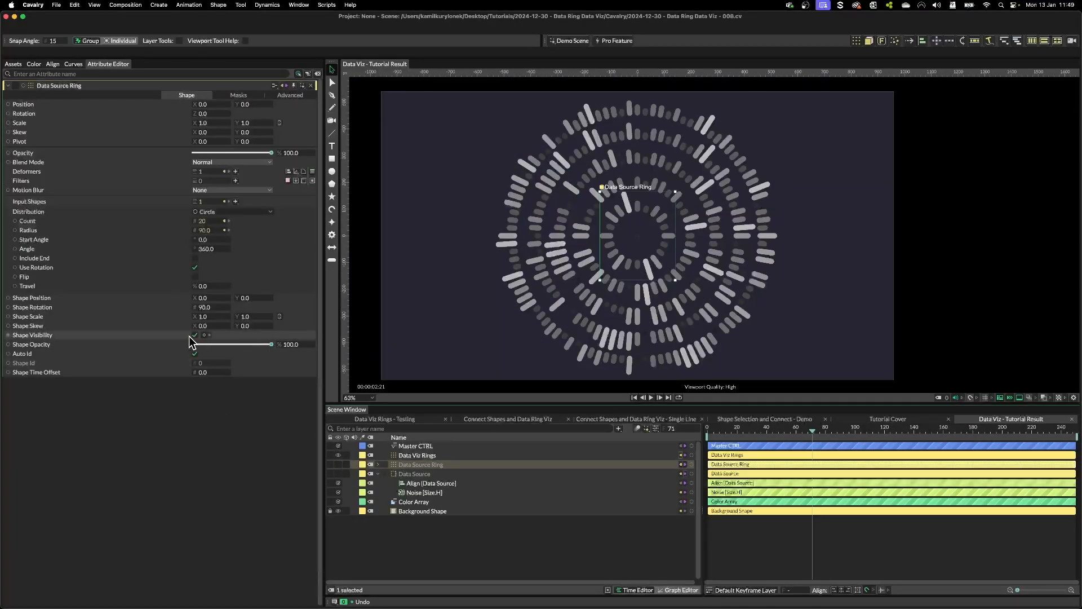
# Step: Set the Angle of Data Source Ring's circle distribution to 270 degrees
pyautogui.doubleClick(209, 248)
pyautogui.write('2')
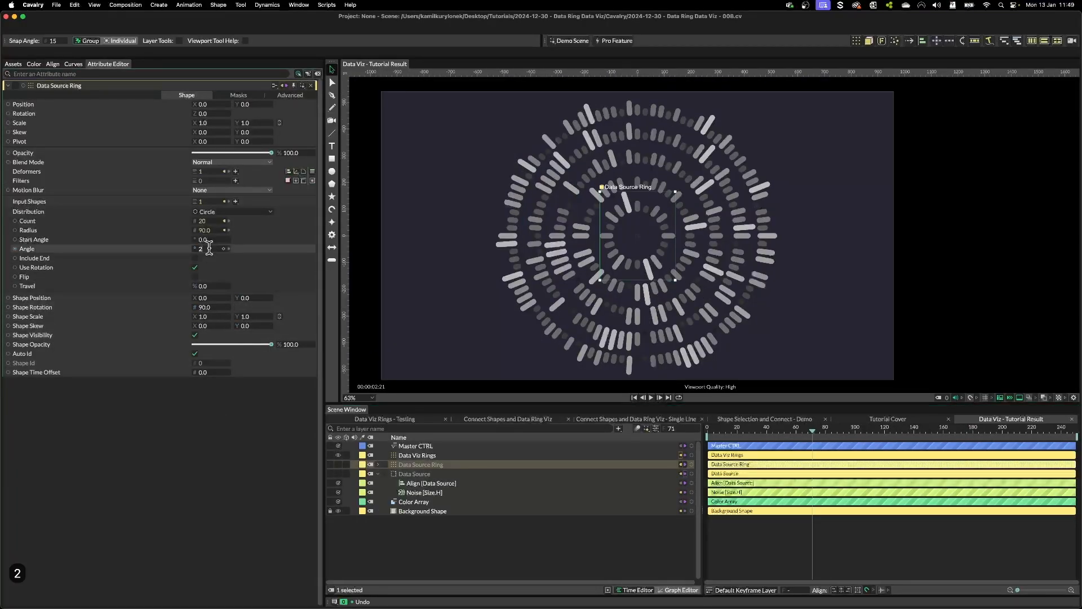
pyautogui.write('70')
pyautogui.press('Return')
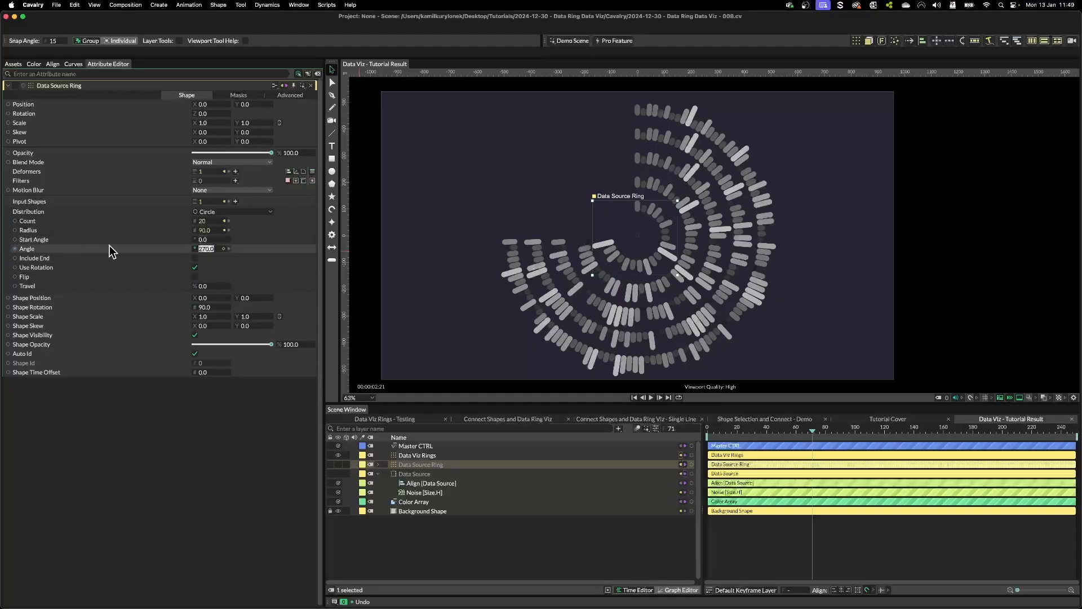
# Step: Set the Shape Rotation of Data Viz Rings to -90 degrees
pyautogui.click(423, 456)
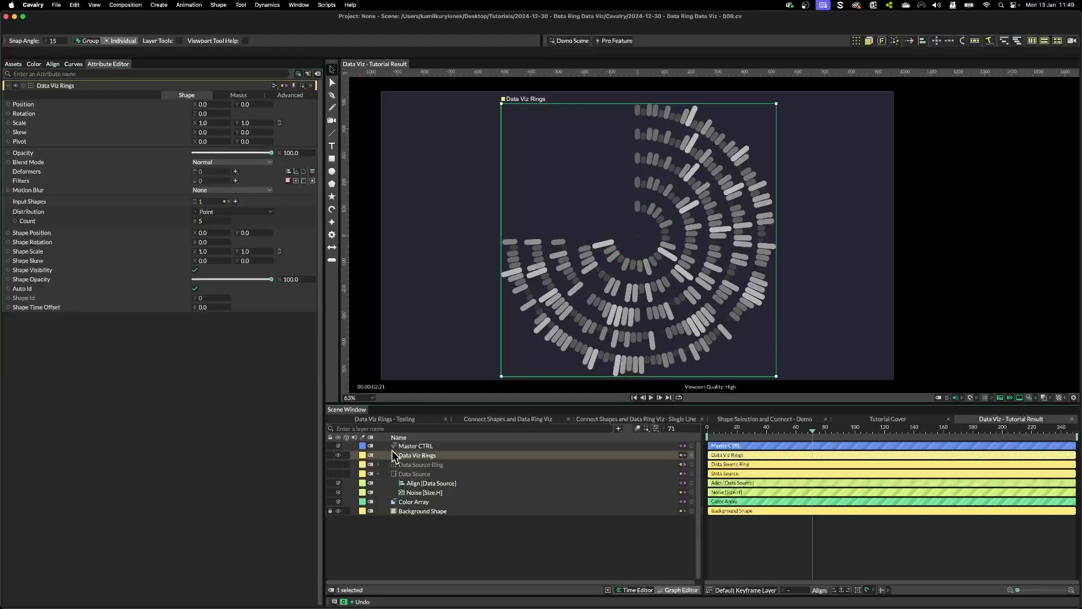
pyautogui.moveTo(194, 241); pyautogui.dragTo(208, 242)
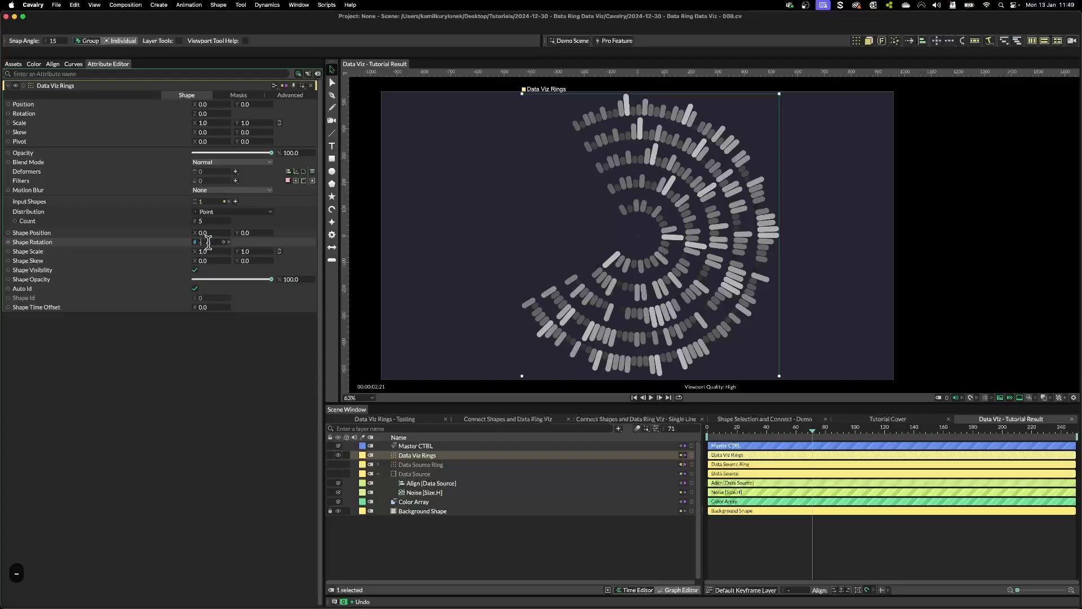
pyautogui.write('-90')
pyautogui.press('Return')
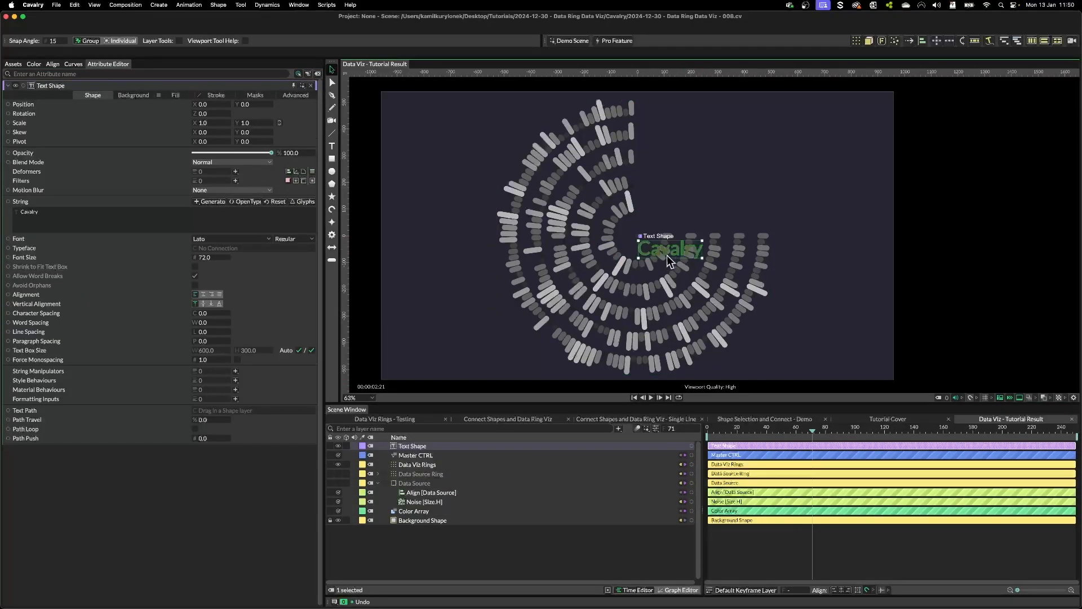
# Step: Place a new text shape in the rings' open quadrant and connect the Color Array's Main Text colour to its fill colour
pyautogui.moveTo(669, 261); pyautogui.dragTo(702, 197)
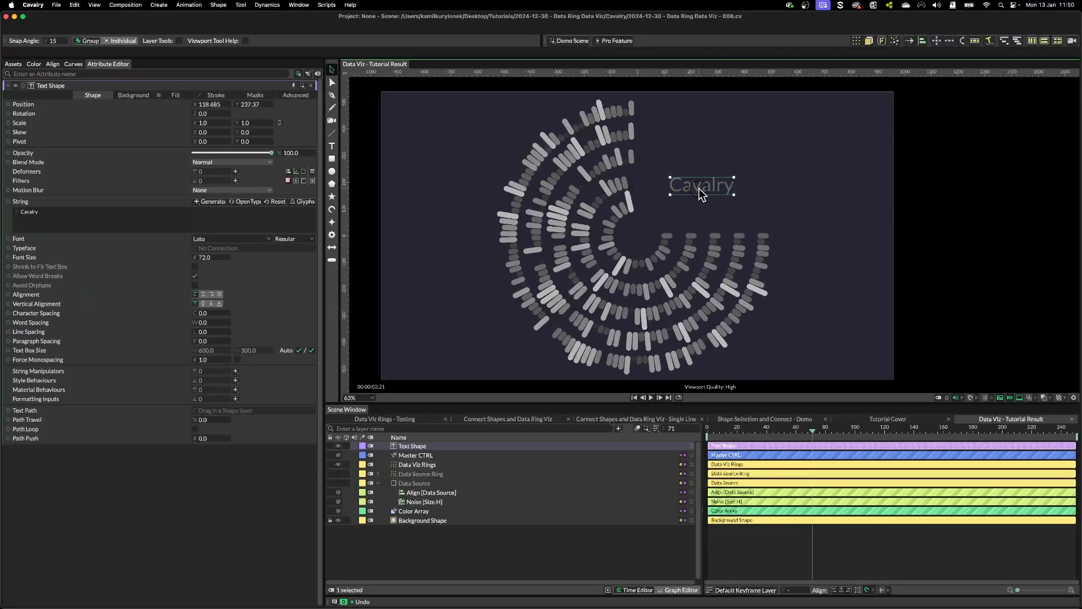
pyautogui.click(414, 511)
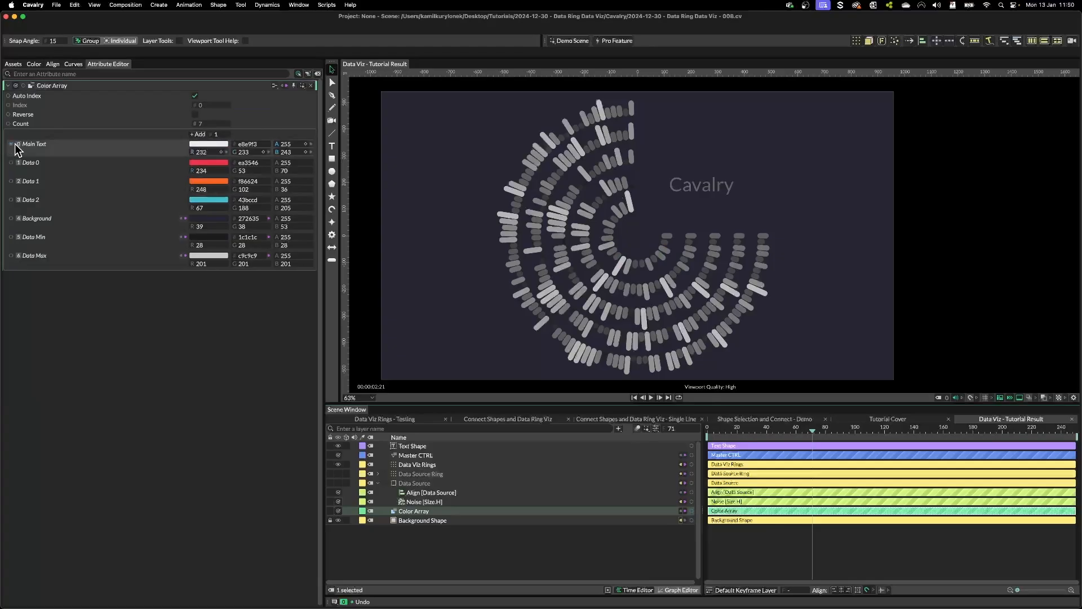
pyautogui.moveTo(11, 144); pyautogui.dragTo(415, 445)
pyautogui.click(441, 470)
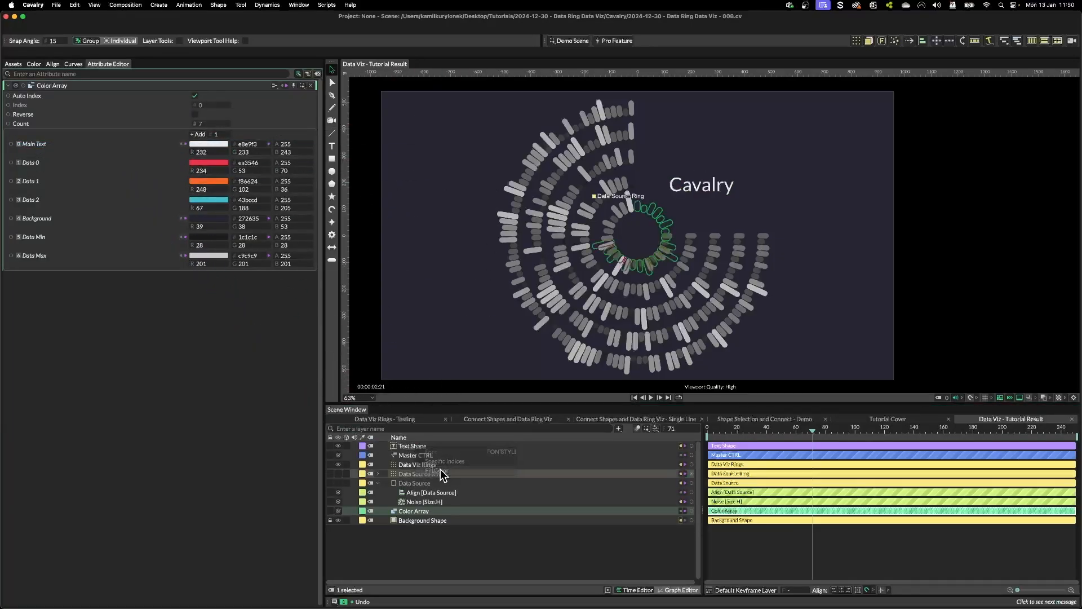
# Step: Add a String Array to the text shape's String with three entries: Zytheron Prime, Aurion Vex and Drakthar-7
pyautogui.click(425, 446)
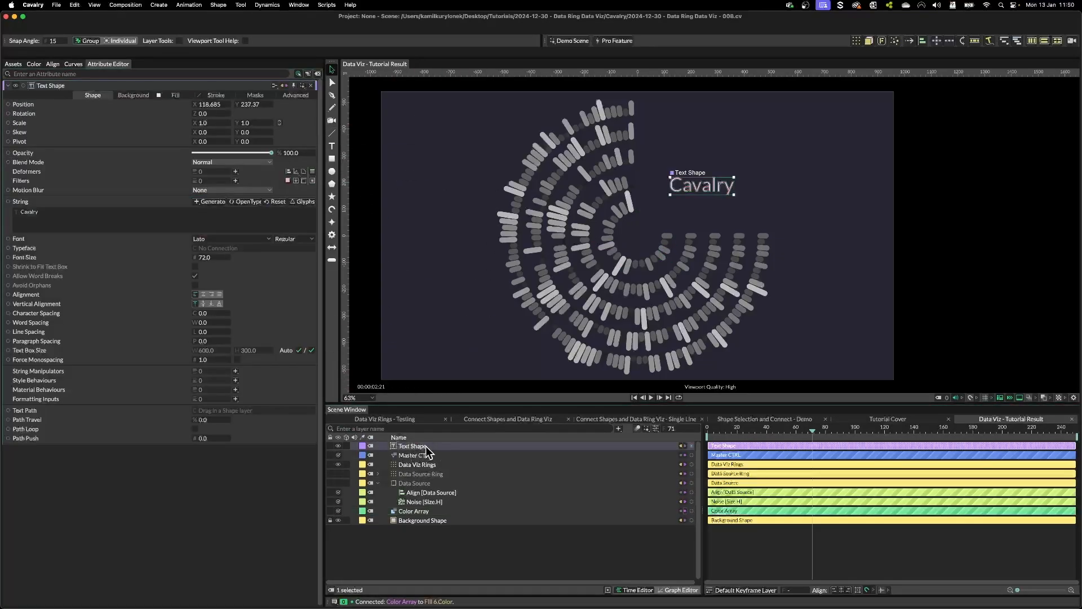
pyautogui.rightClick(22, 204)
pyautogui.moveTo(59, 246)
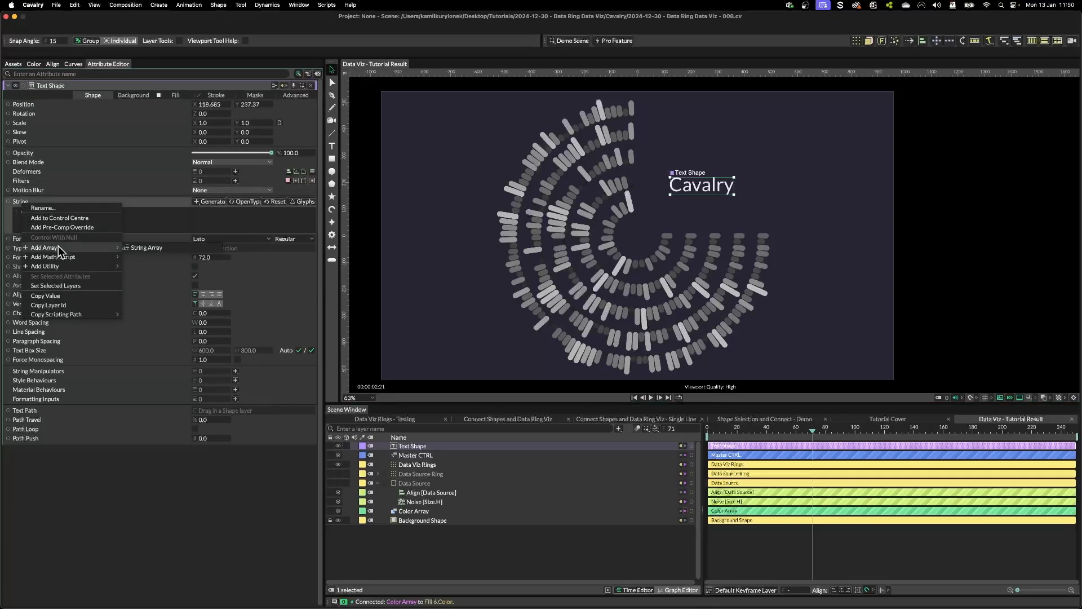
pyautogui.click(142, 248)
pyautogui.click(424, 457)
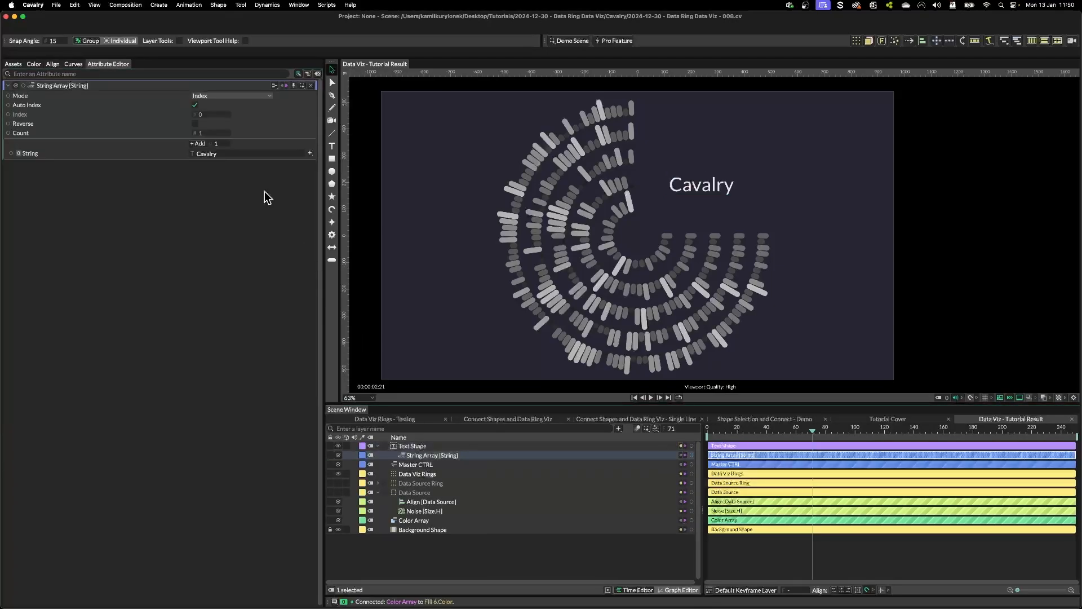
pyautogui.click(198, 143)
pyautogui.click(198, 143)
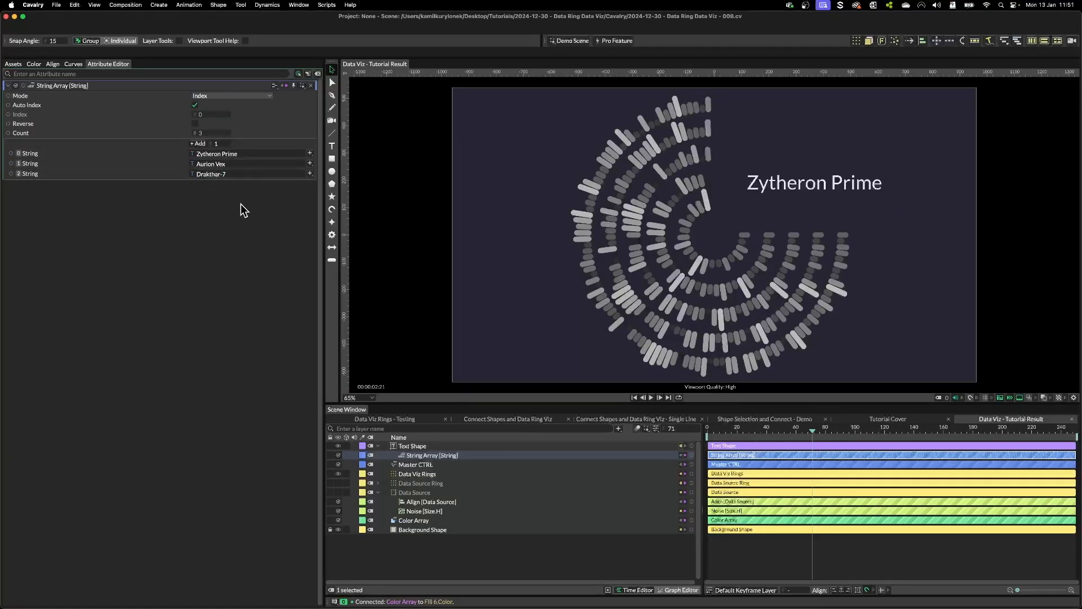
# Step: Rename the text shape as Labels
pyautogui.doubleClick(415, 449)
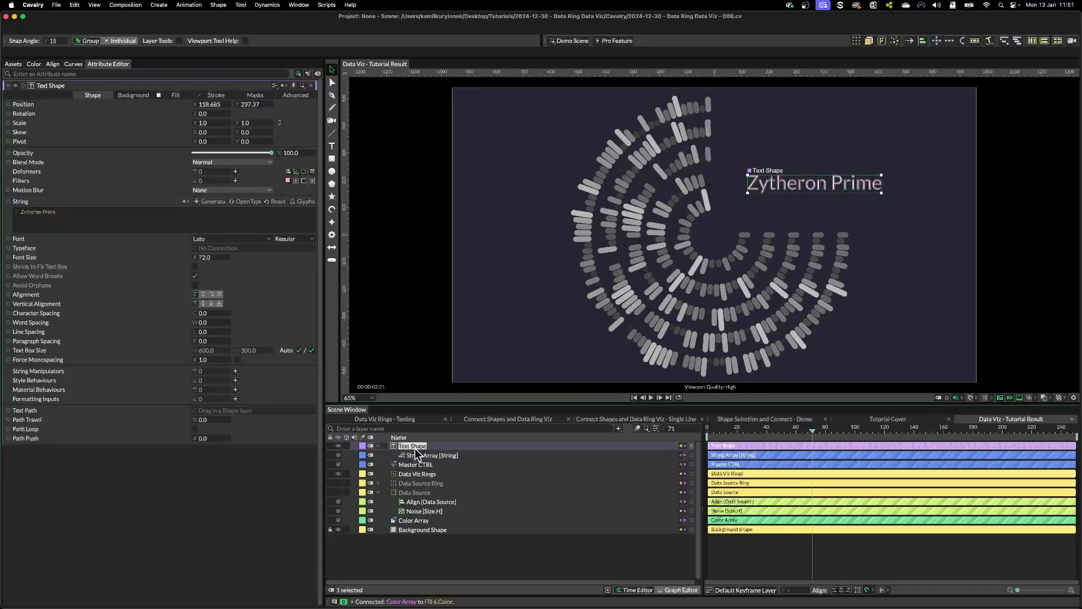
pyautogui.write('Labels')
pyautogui.press('Return')
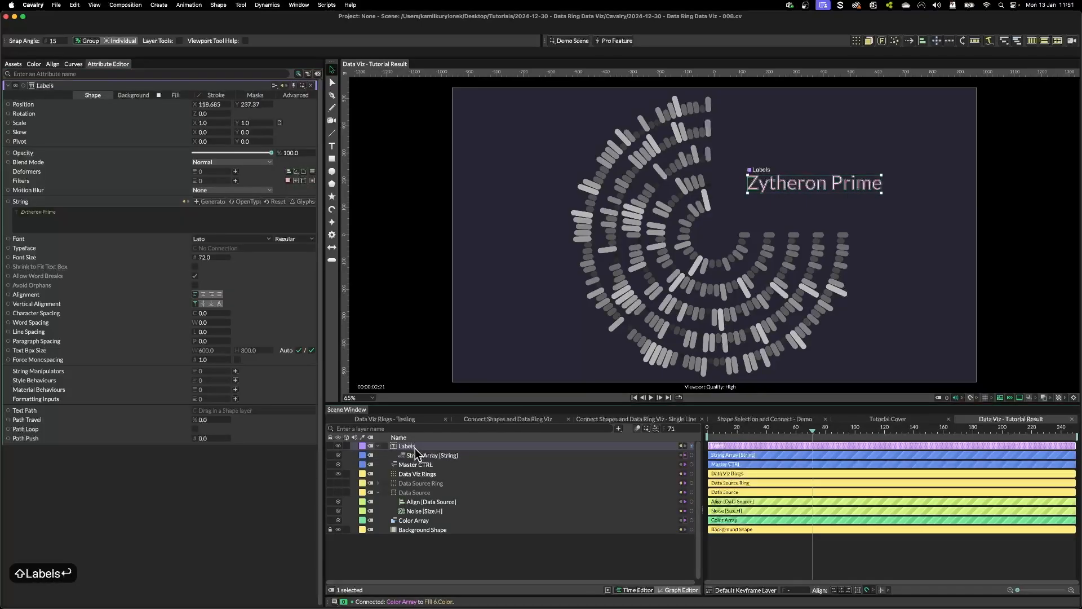
# Step: Duplicate Labels with a Duplicator using a Circle distribution and rename the Duplicator as Planet Labels
pyautogui.click(857, 40)
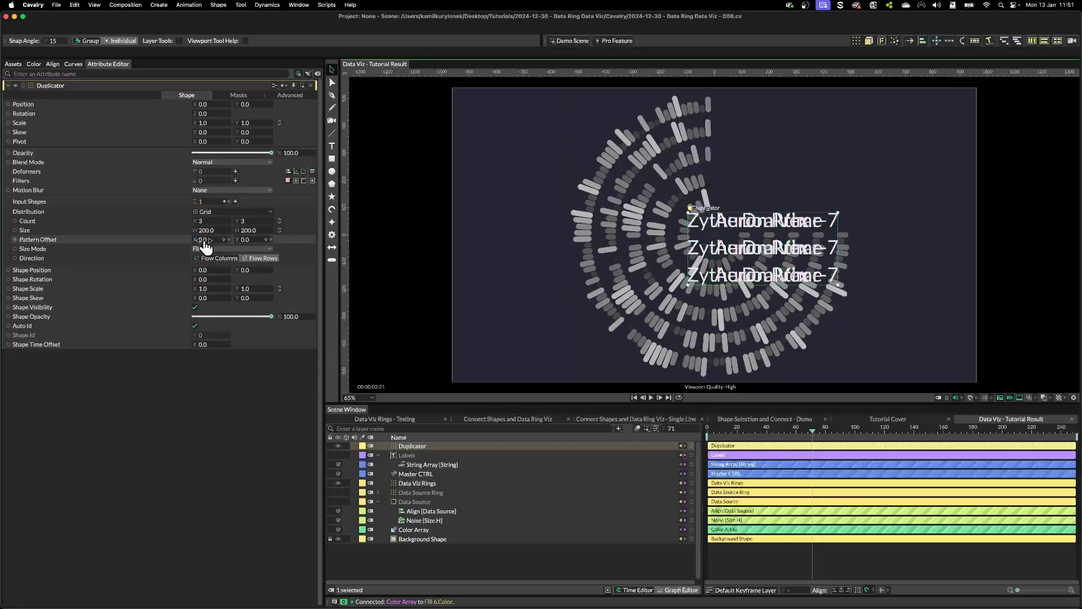
pyautogui.click(207, 212)
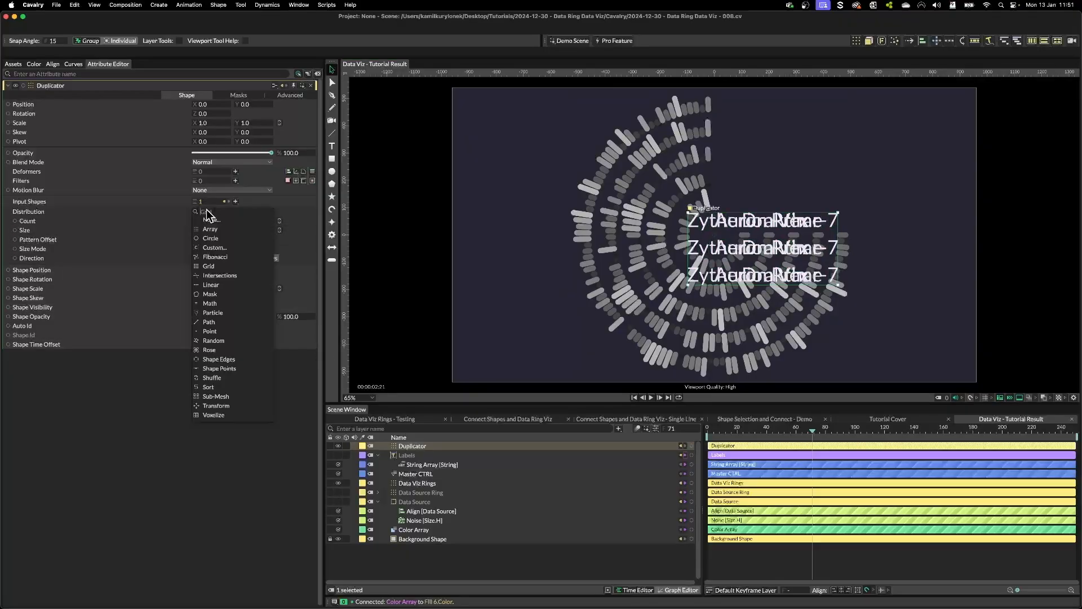
pyautogui.click(214, 238)
pyautogui.doubleClick(412, 446)
pyautogui.write('Planet Lab')
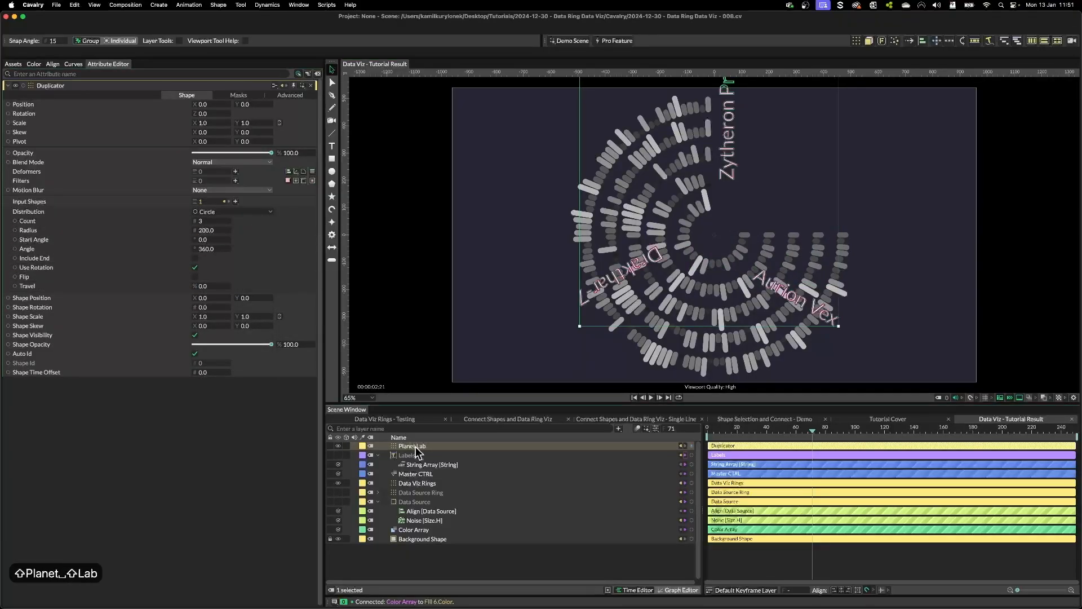
pyautogui.write('els')
pyautogui.press('Return')
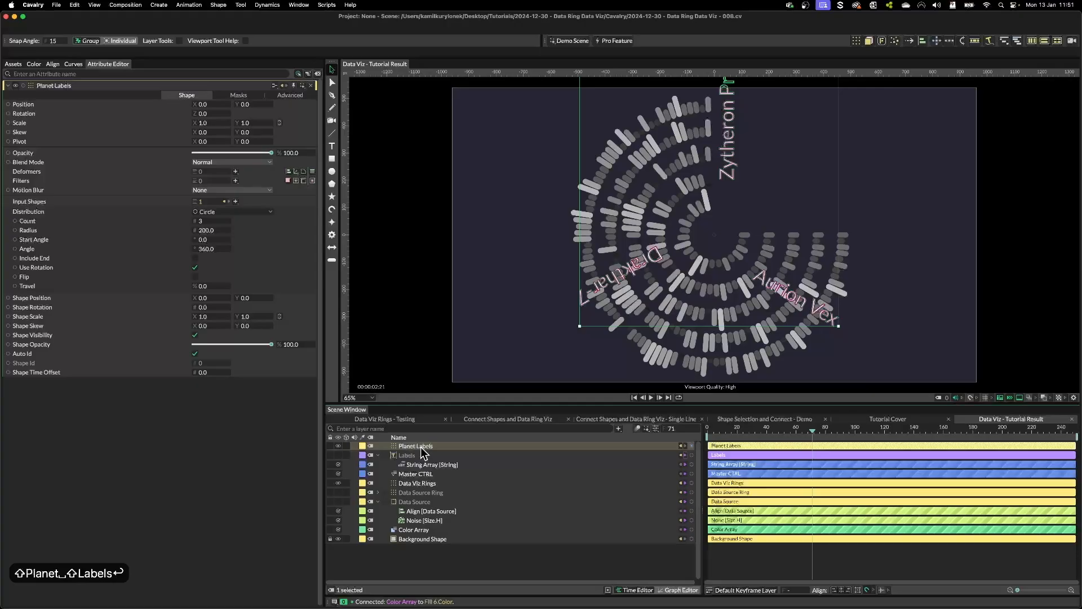
# Step: Set the Angle of the Planet Labels circle distribution to 90 degrees
pyautogui.click(207, 249)
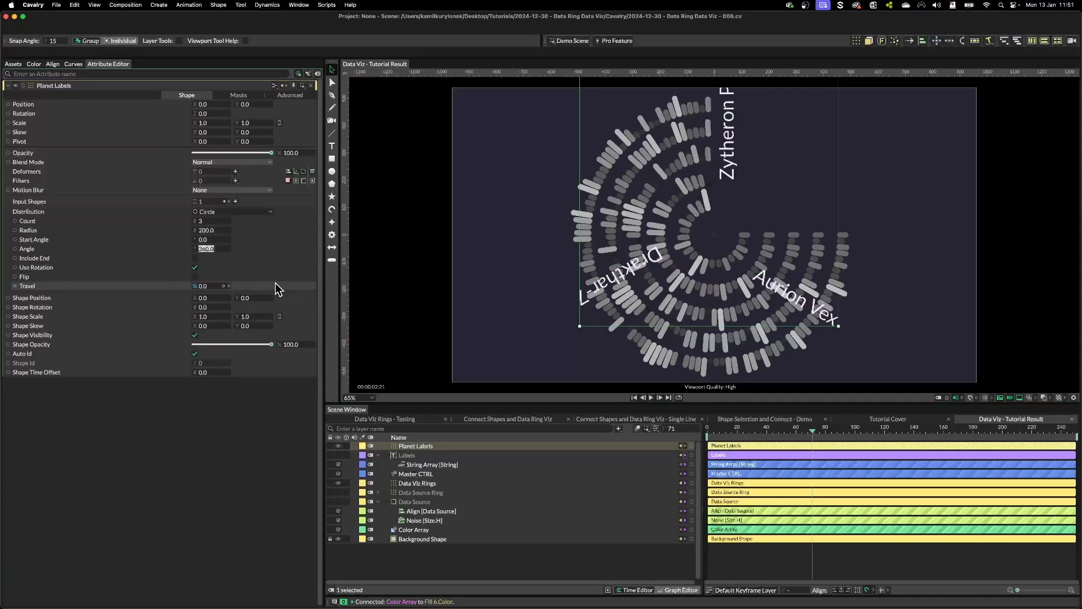
pyautogui.write('90')
pyautogui.press('Return')
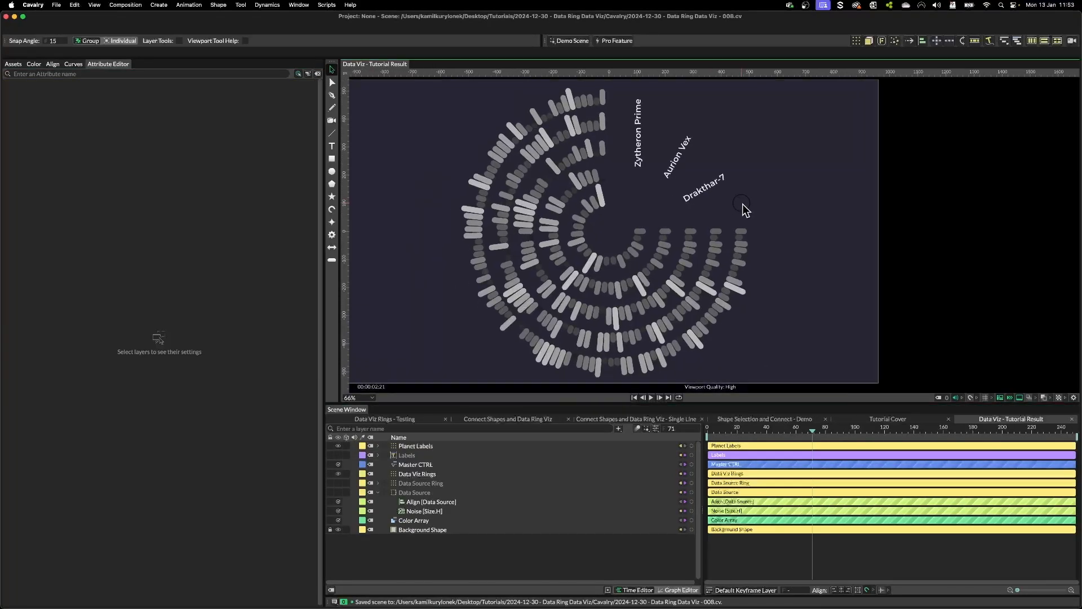
# Step: Add a Connect Shape to the composition
pyautogui.scroll(3, 607, 192)
pyautogui.scroll(-3, 808, 219)
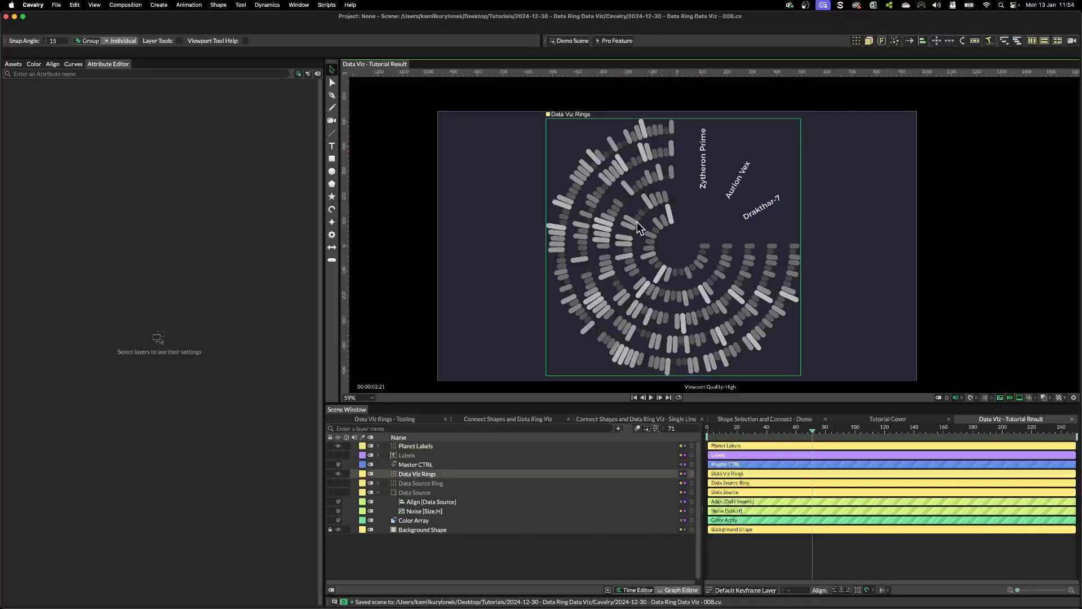
pyautogui.press('super+period')
pyautogui.write('connec')
pyautogui.press('Return')
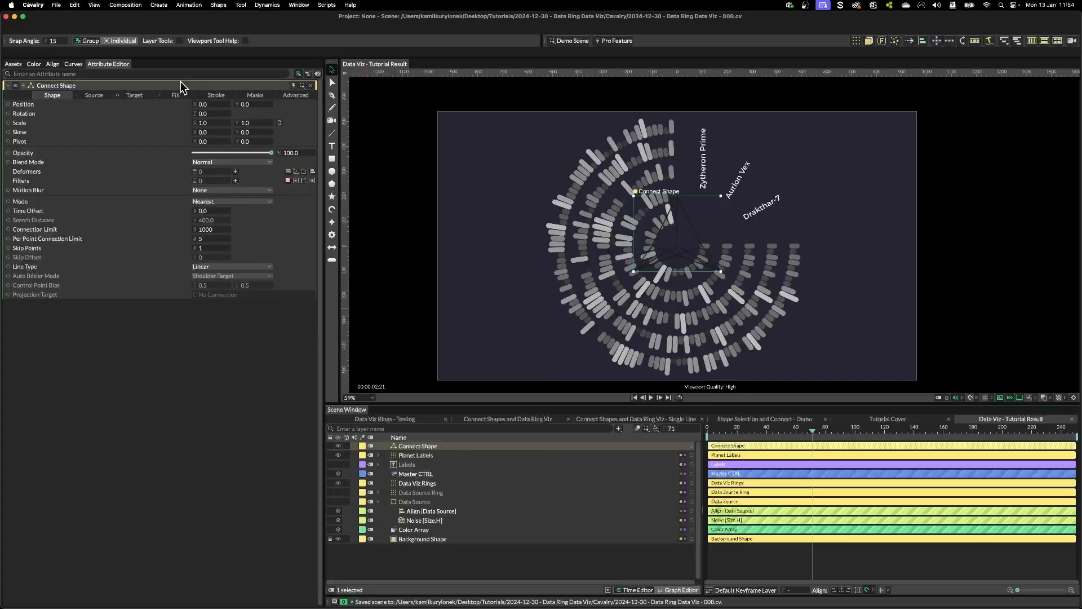
# Step: Give the Connect Shape a red f40000 stroke with a width of 14.6
pyautogui.click(216, 96)
pyautogui.click(212, 123)
pyautogui.moveTo(219, 184)
pyautogui.mouseDown()
pyautogui.moveTo(228, 208)
pyautogui.moveTo(254, 190)
pyautogui.mouseUp()
pyautogui.click(245, 451)
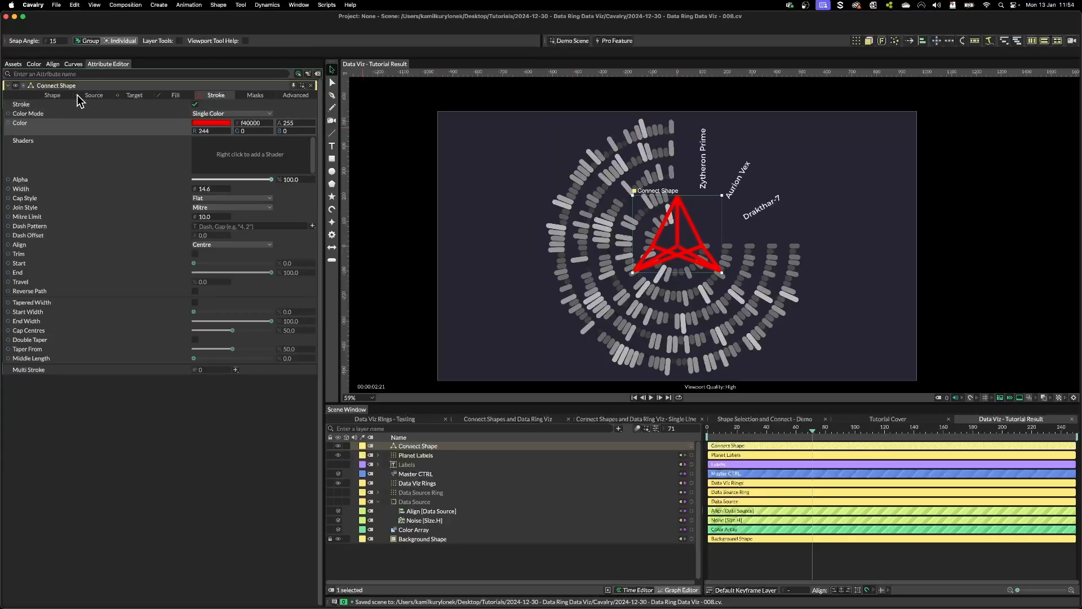
# Step: Set the Connect Shape's Source Distribution to Sub-Mesh with Data Viz Rings as its Input Shape
pyautogui.click(52, 94)
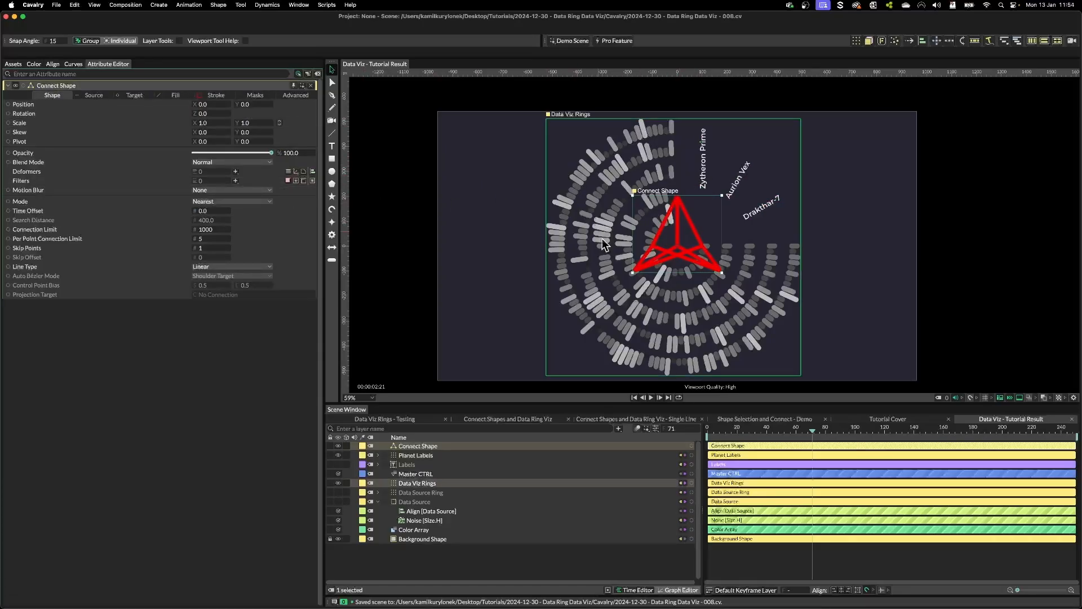
pyautogui.scroll(3, 691, 274)
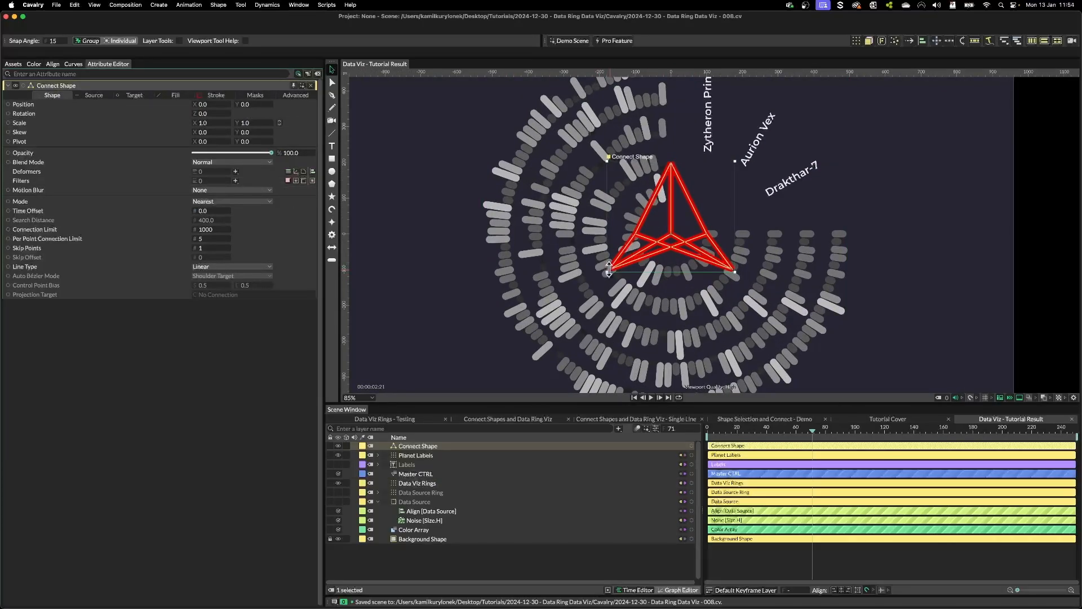
pyautogui.click(95, 96)
pyautogui.click(134, 96)
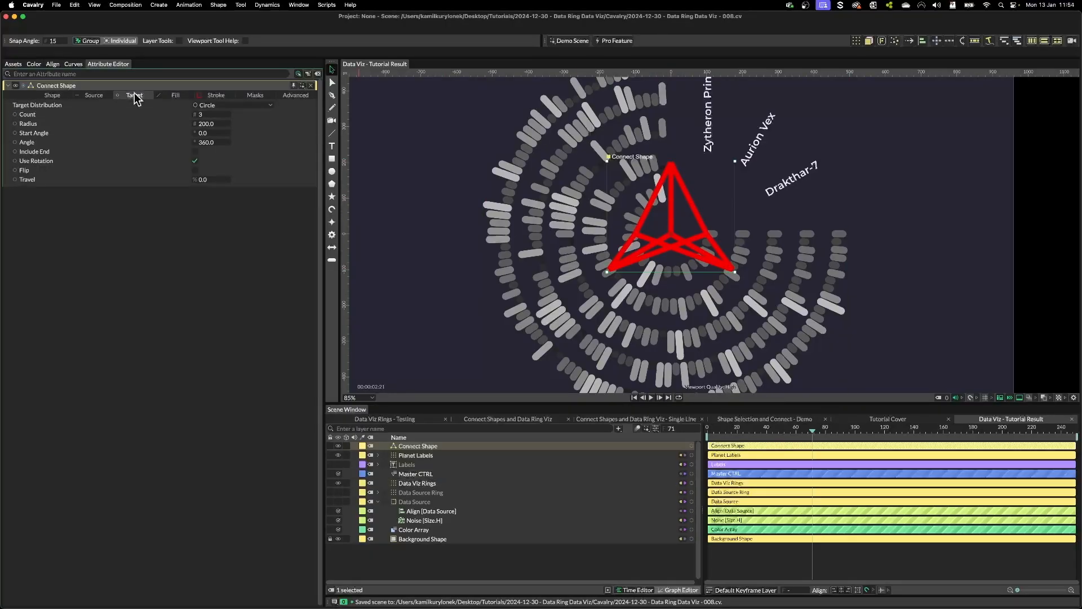
pyautogui.click(93, 96)
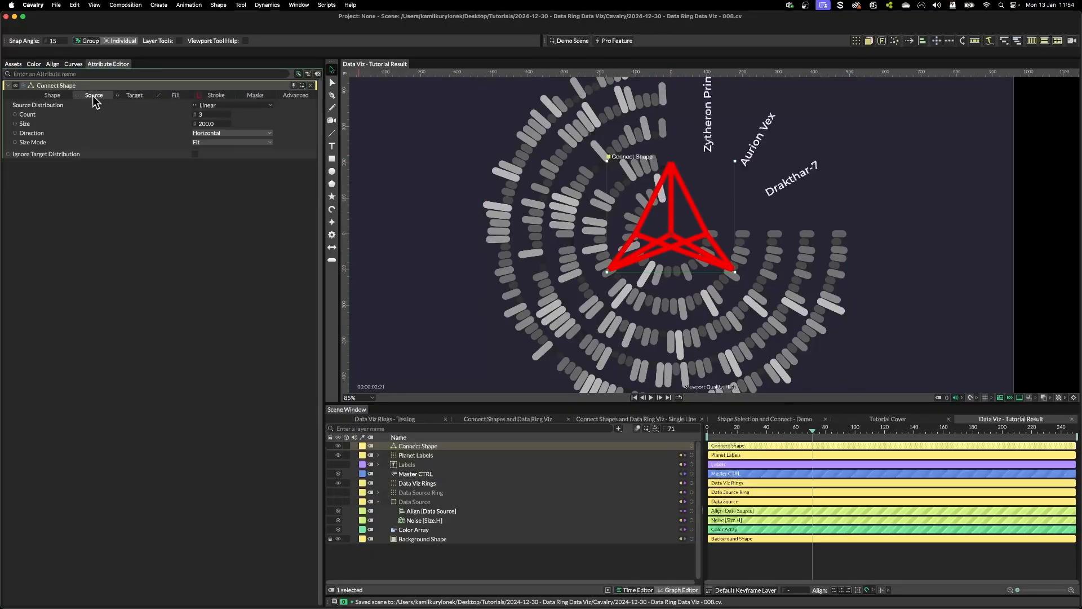
pyautogui.click(232, 105)
pyautogui.click(245, 289)
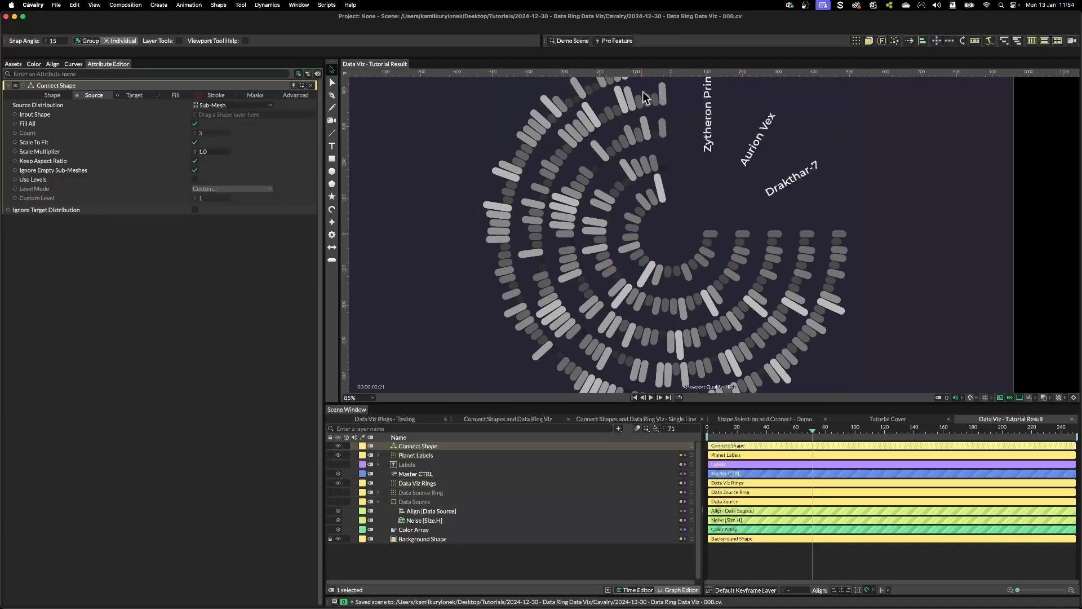
pyautogui.moveTo(417, 484); pyautogui.dragTo(248, 116)
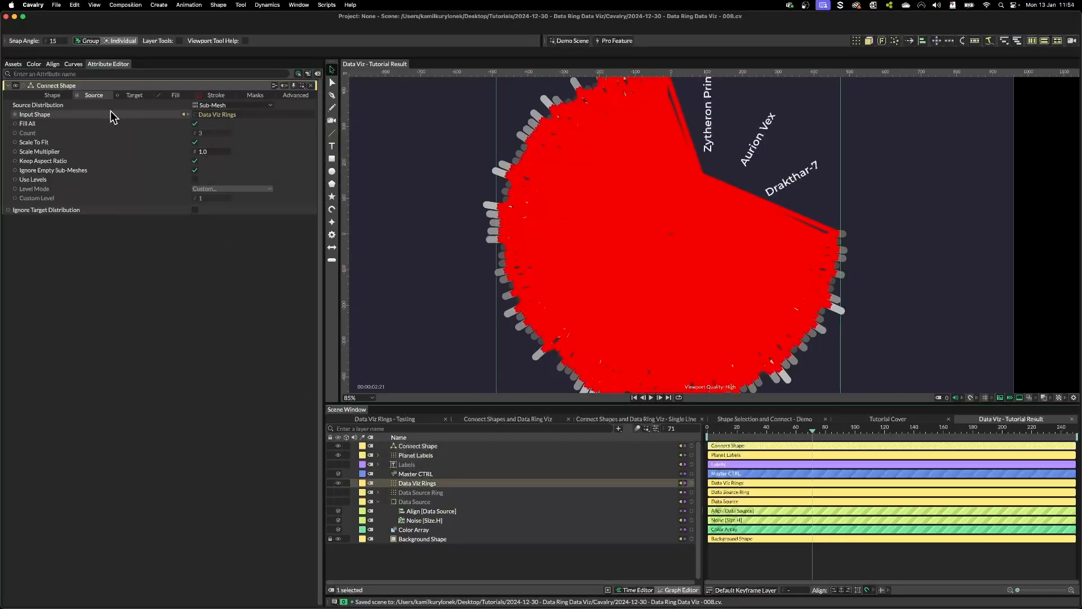
# Step: Set the Connect Shape's Target Distribution to Sub-Mesh with Planet Labels as its Input Shape
pyautogui.click(135, 95)
pyautogui.click(225, 107)
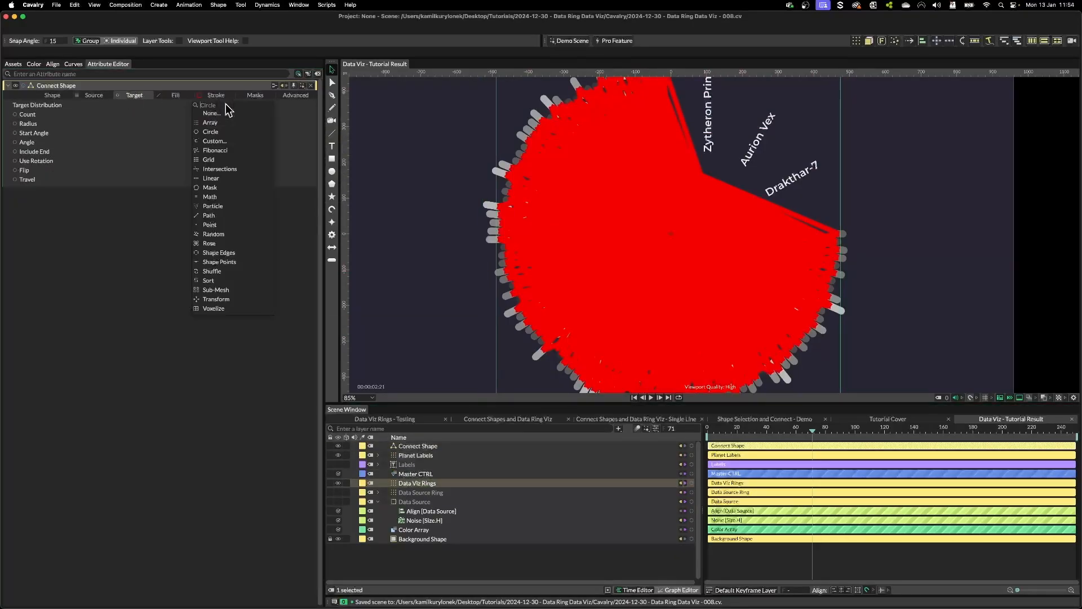
pyautogui.click(215, 289)
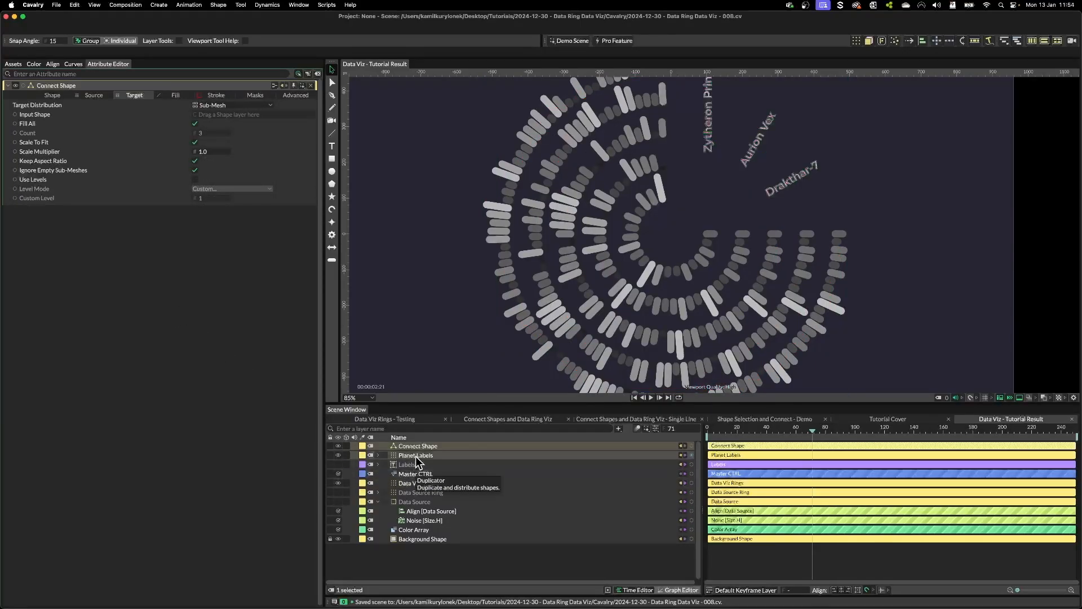
pyautogui.moveTo(415, 455); pyautogui.dragTo(258, 110)
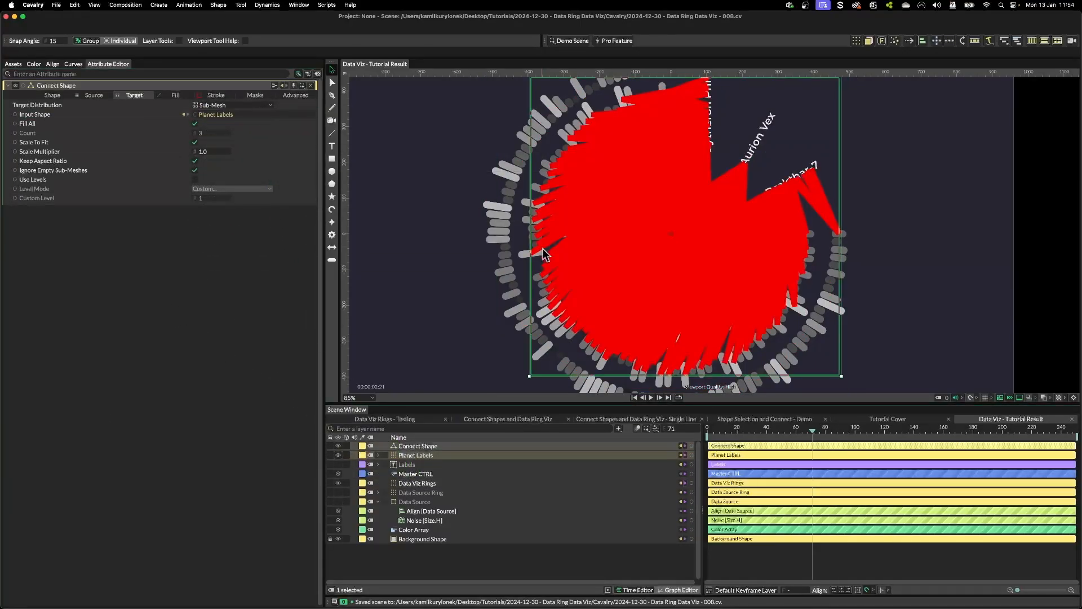
pyautogui.scroll(-1, 733, 266)
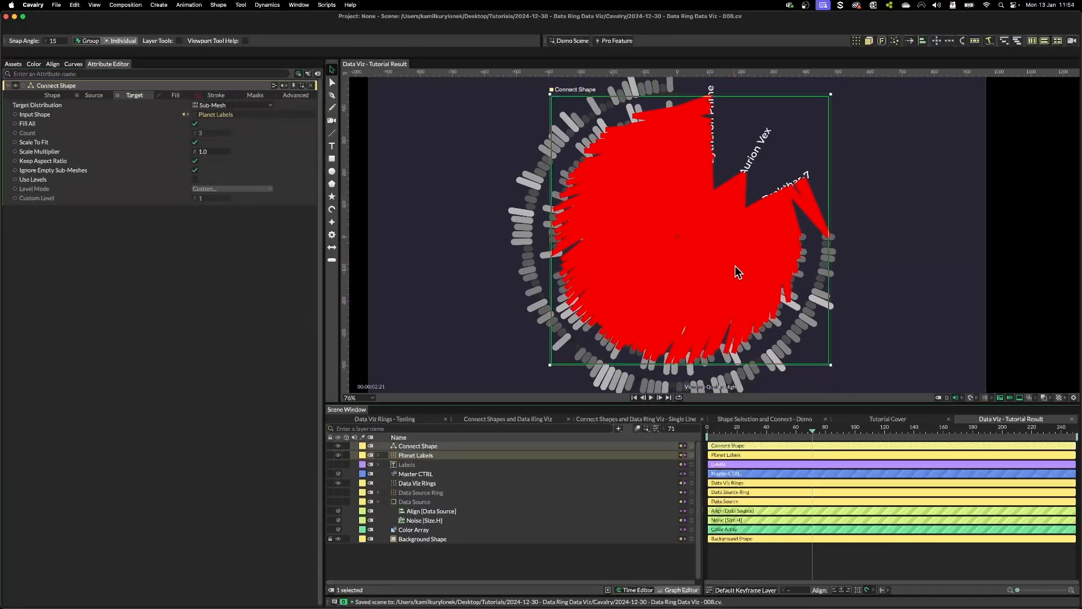
# Step: Set the Connect Shape's Per Point Connection Limit to 1 and reduce its stroke width to 5.4
pyautogui.click(57, 95)
pyautogui.press('Down')
pyautogui.press('Down')
pyautogui.press('Down')
pyautogui.press('Down')
pyautogui.press('Down')
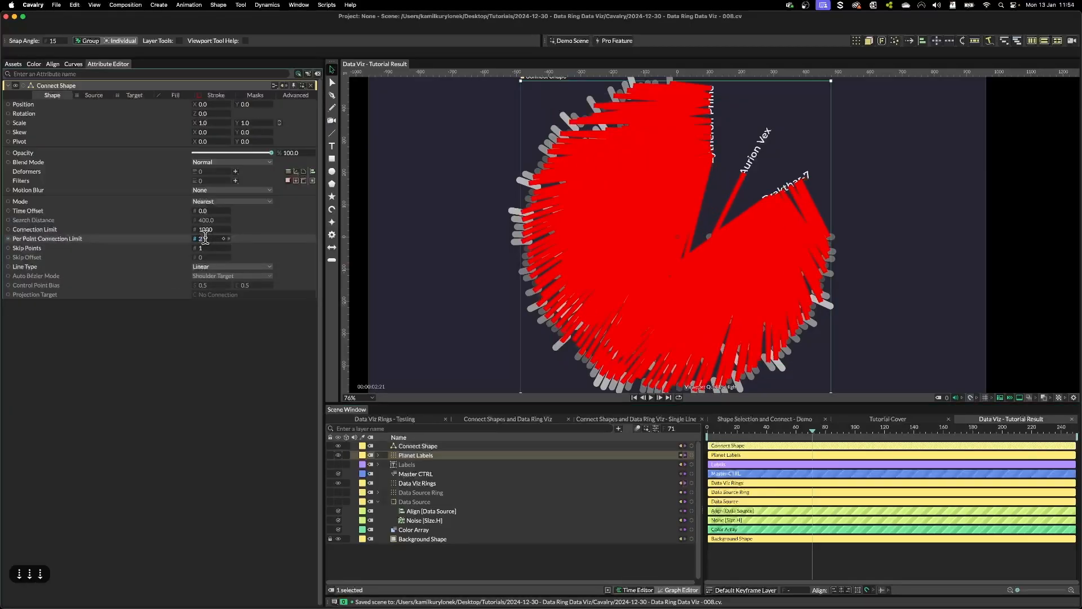
pyautogui.press('Up')
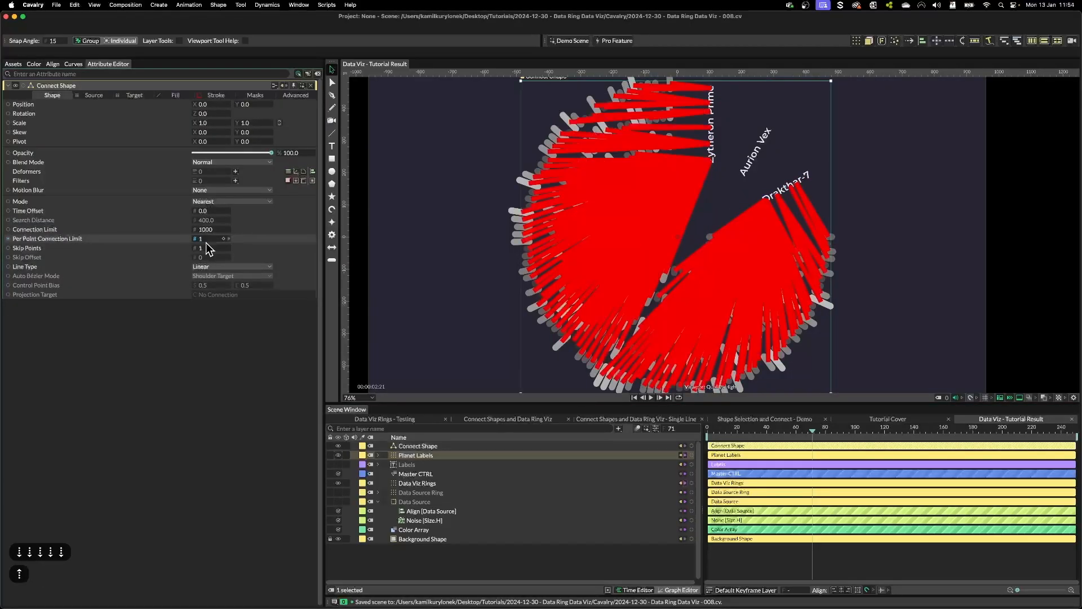
pyautogui.click(216, 95)
pyautogui.moveTo(206, 189)
pyautogui.mouseDown()
pyautogui.moveTo(148, 186)
pyautogui.moveTo(164, 188)
pyautogui.mouseUp()
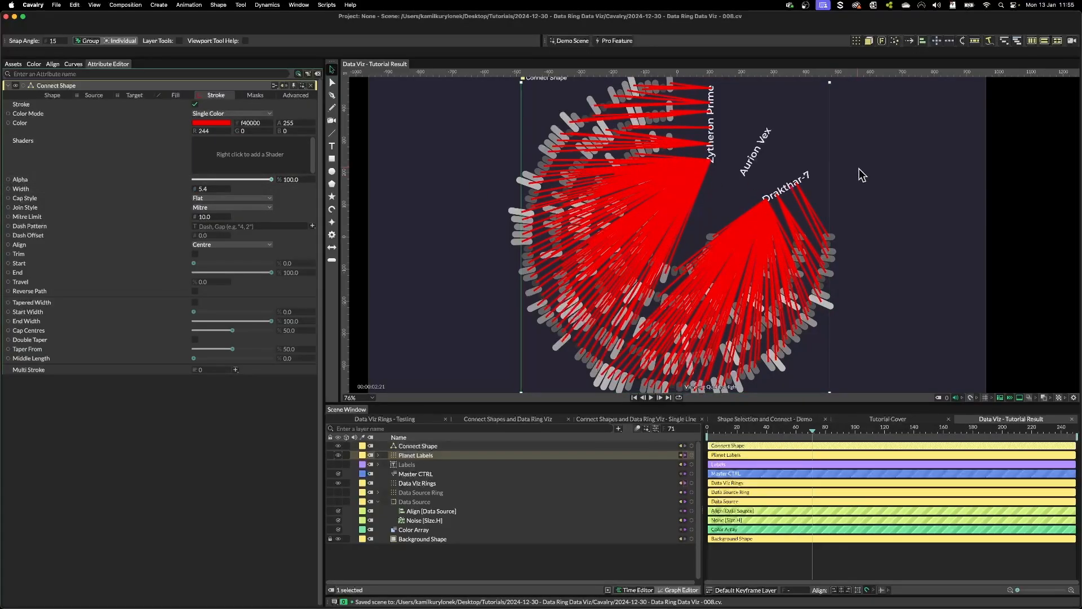
# Step: Examine closely where the red connection lines meet the outer ring bars and the characters of the planet labels
pyautogui.scroll(6, 474, 228)
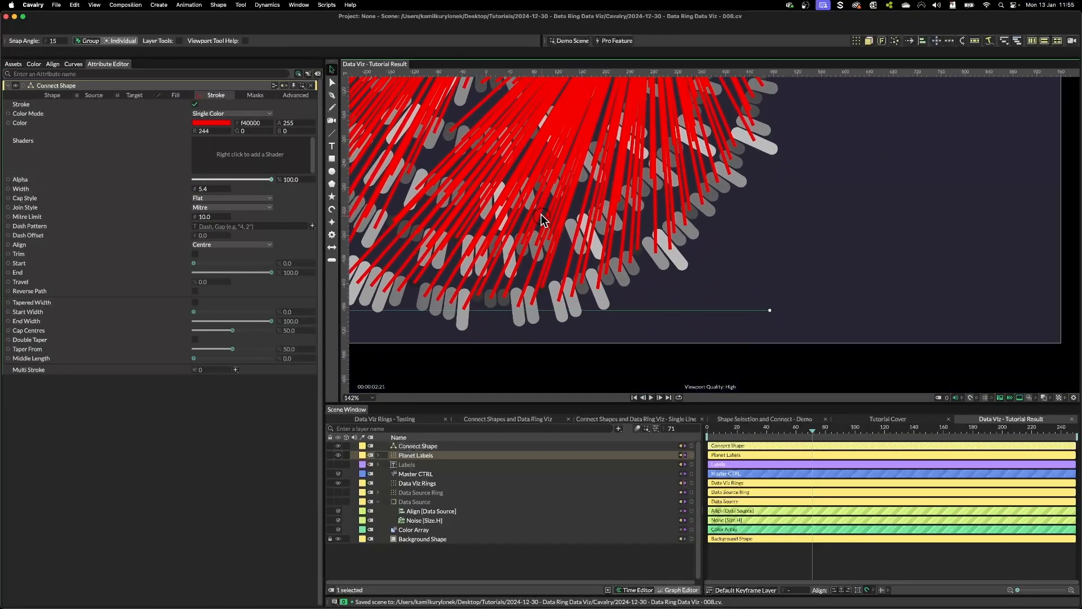
pyautogui.scroll(6, 542, 215)
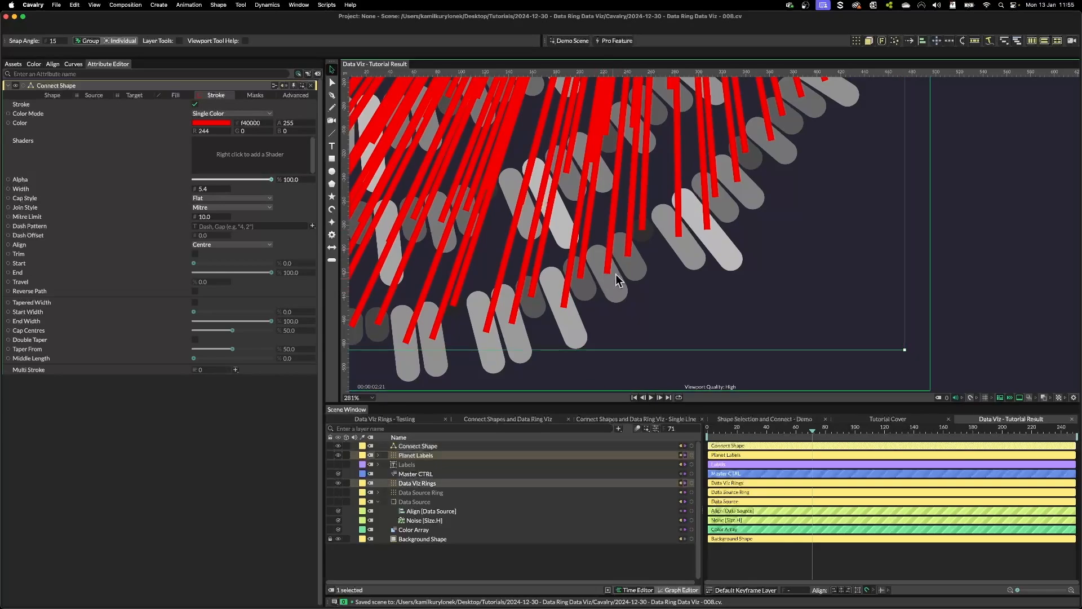
pyautogui.scroll(-8, 758, 212)
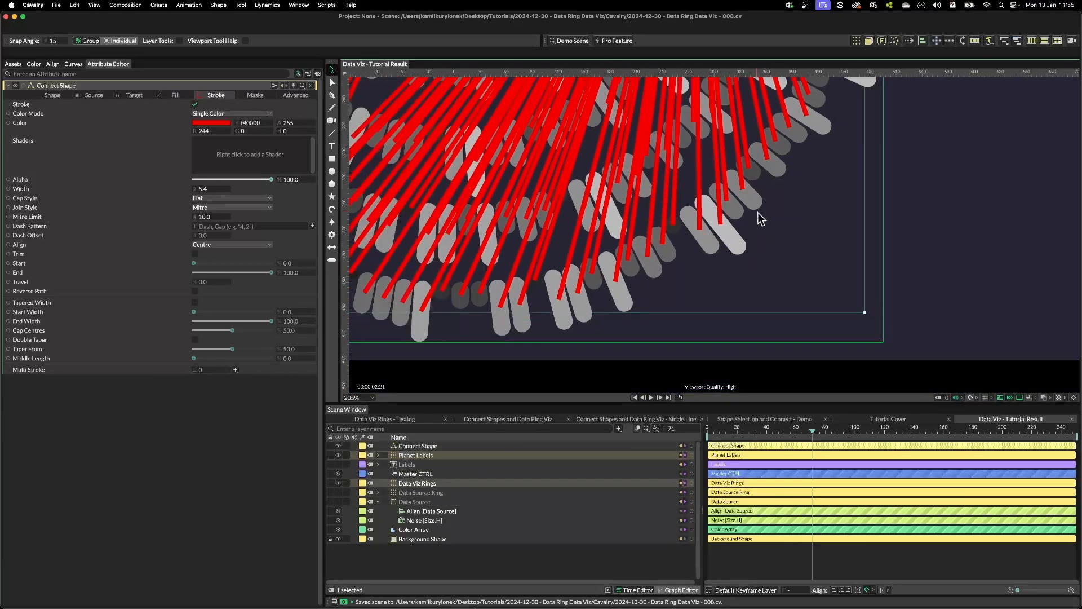
pyautogui.scroll(4, 706, 197)
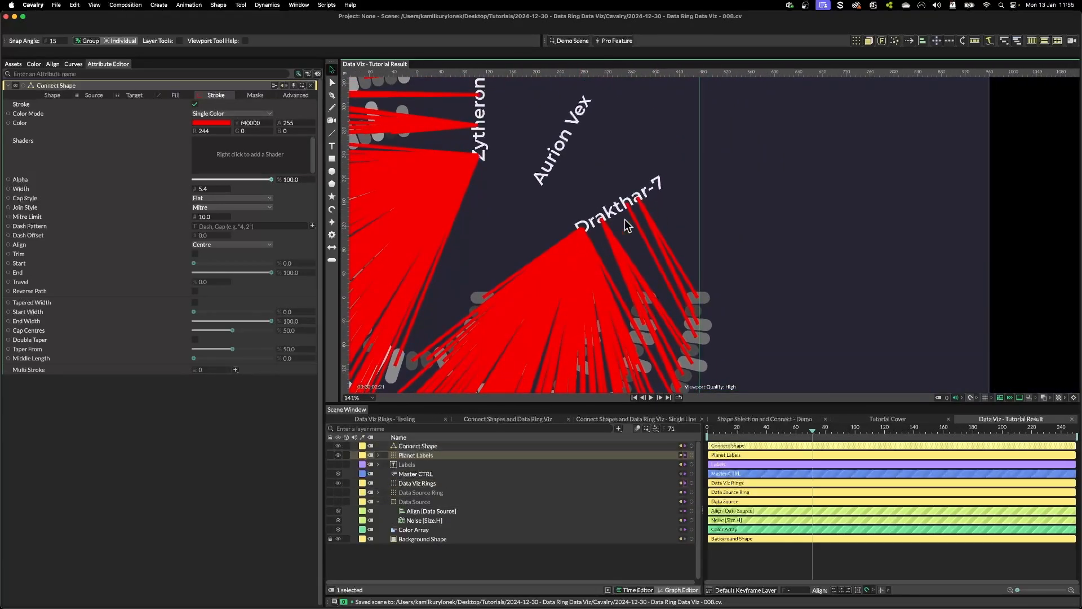
pyautogui.scroll(4, 626, 214)
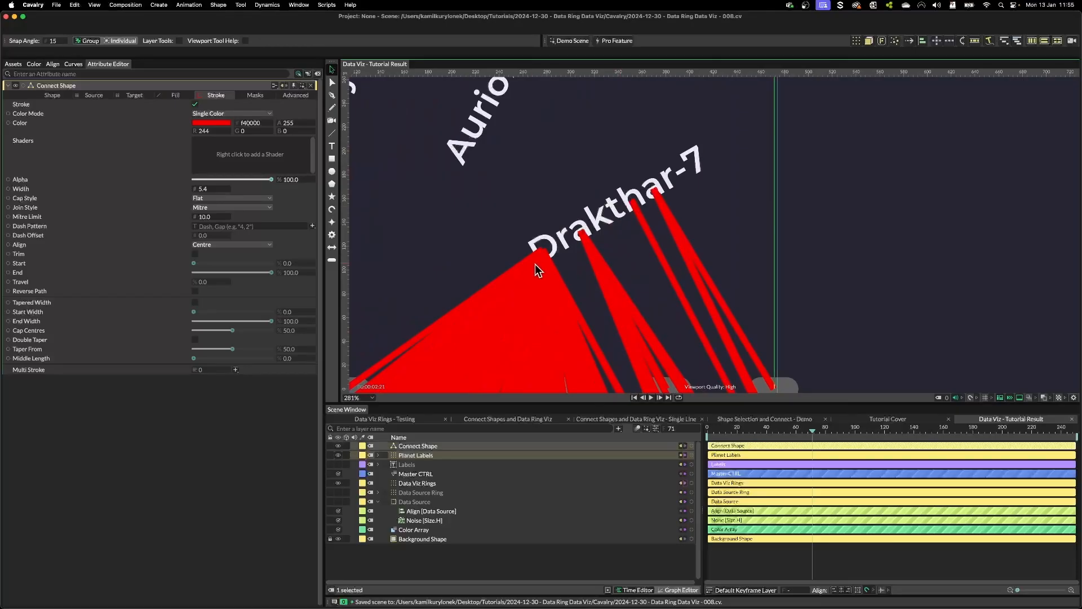
pyautogui.scroll(-3, 678, 186)
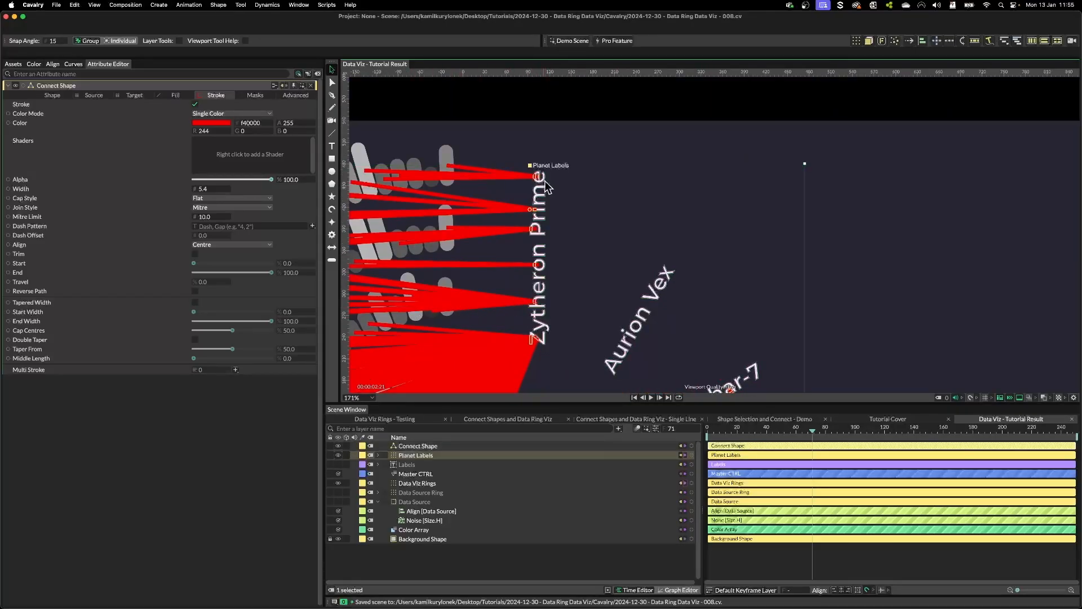
pyautogui.scroll(-2, 570, 346)
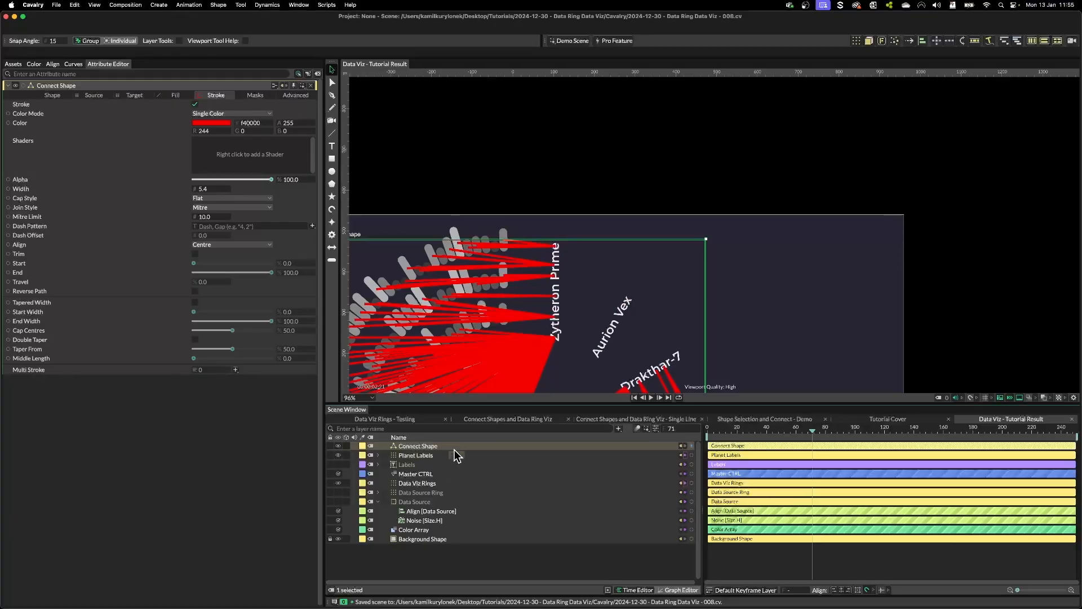
# Step: Rename the Connect Shape layer as Connect Shape 0
pyautogui.press('Return')
pyautogui.write('0')
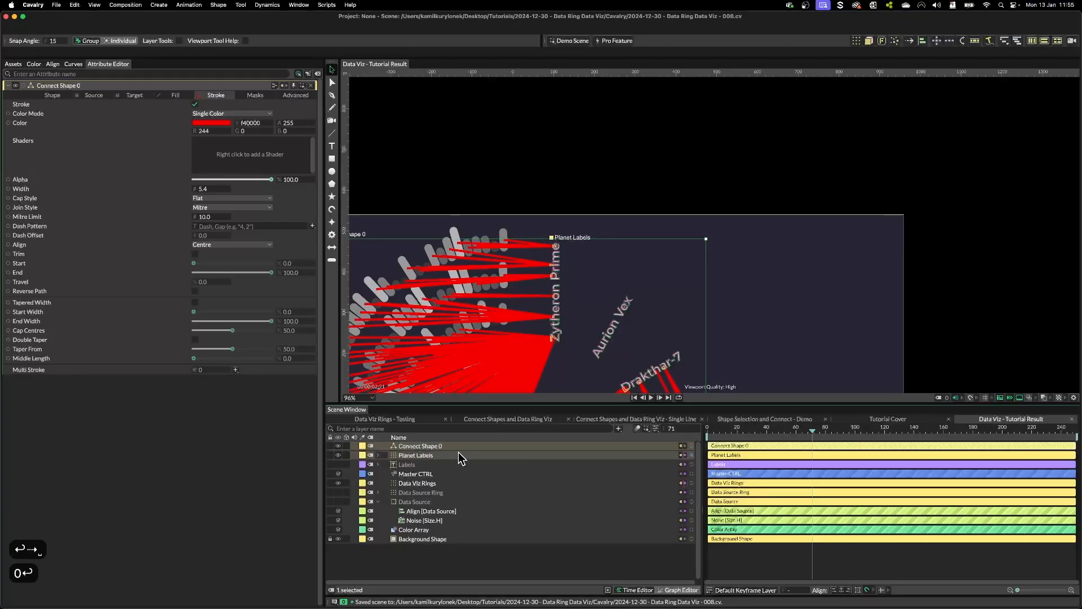
pyautogui.press('Return')
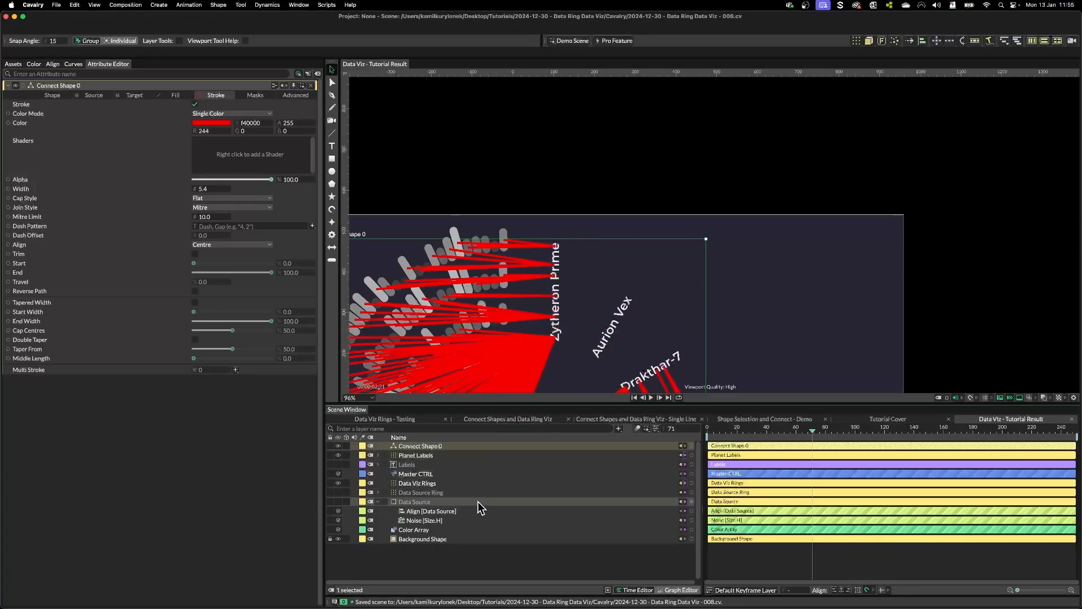
# Step: Set the connection Mode of Connect Shape 0 to Point Index
pyautogui.click(52, 95)
pyautogui.moveTo(535, 311)
pyautogui.mouseDown()
pyautogui.moveTo(558, 277)
pyautogui.moveTo(696, 205)
pyautogui.mouseUp()
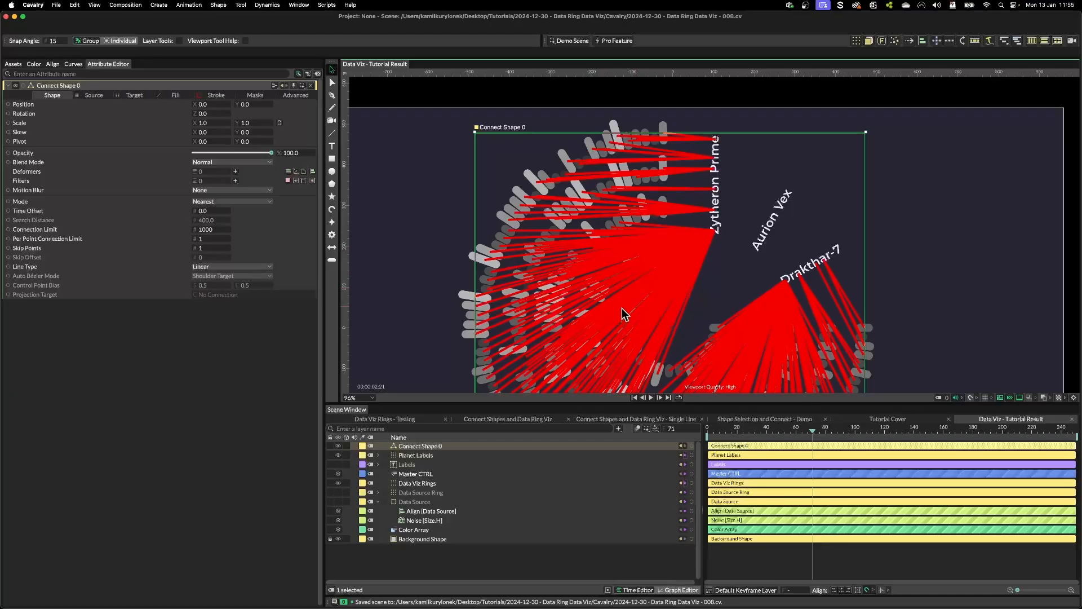
pyautogui.click(232, 202)
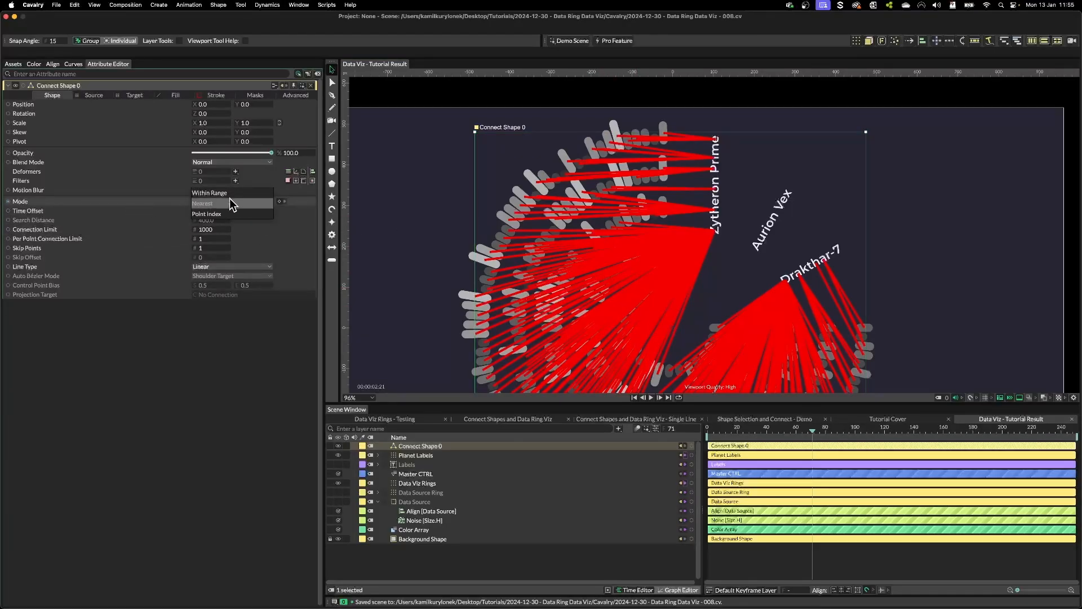
pyautogui.click(212, 213)
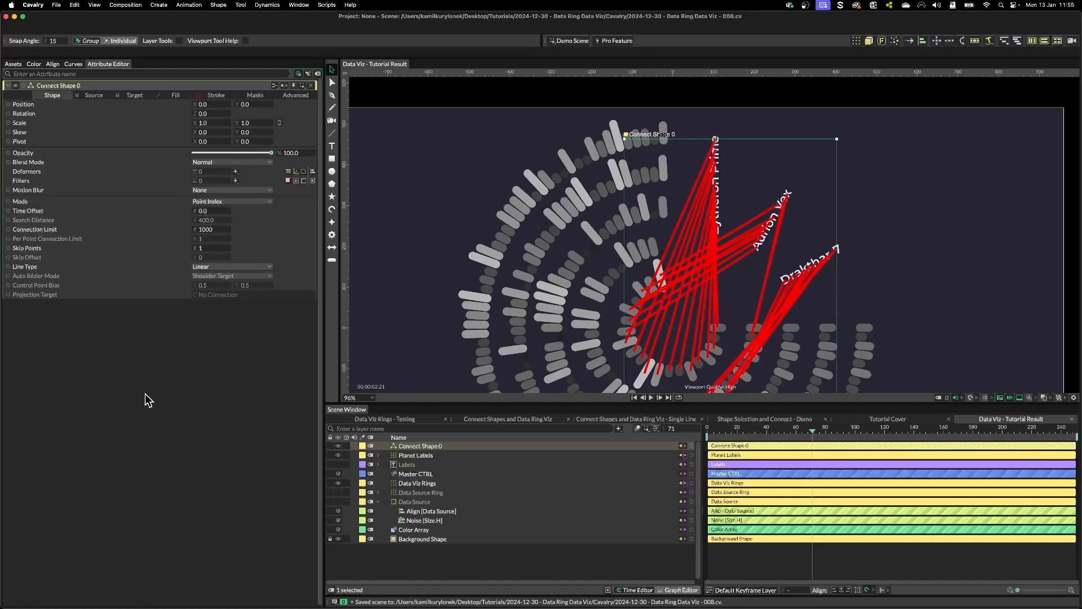
# Step: Examine how the Point Index lines link label characters to ring bars, checking the Data Viz Rings and Planet Labels duplicators
pyautogui.hscroll(3, 765, 213)
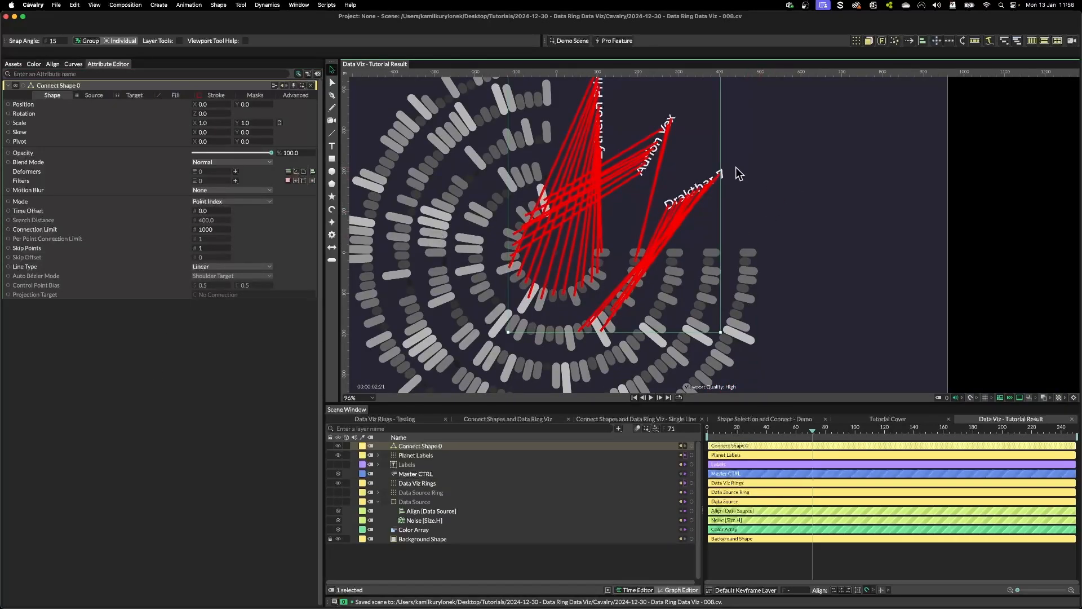
pyautogui.scroll(5, 736, 166)
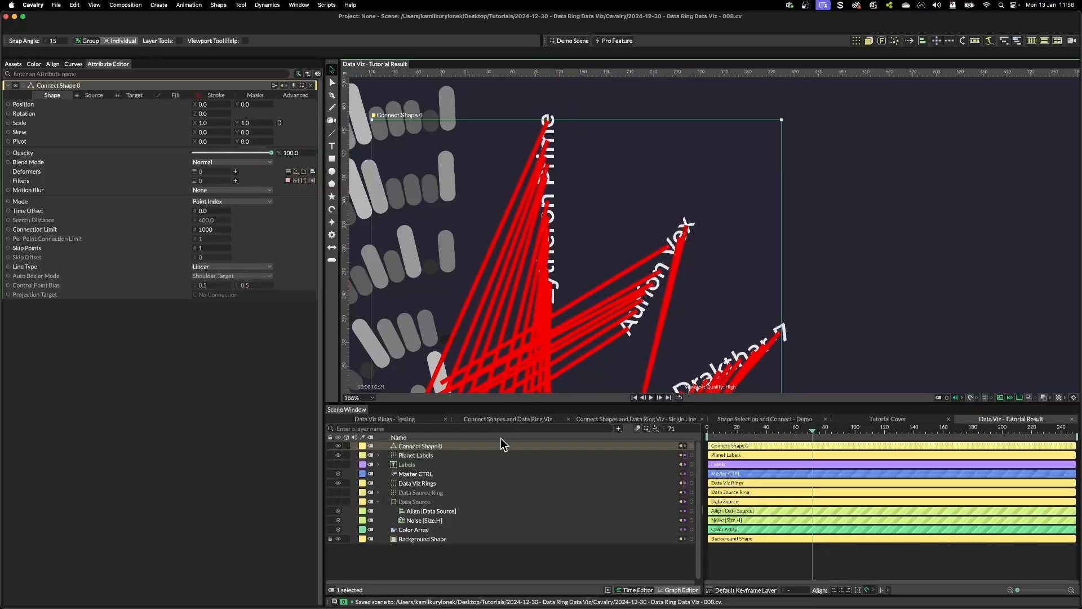
pyautogui.scroll(-5, 737, 137)
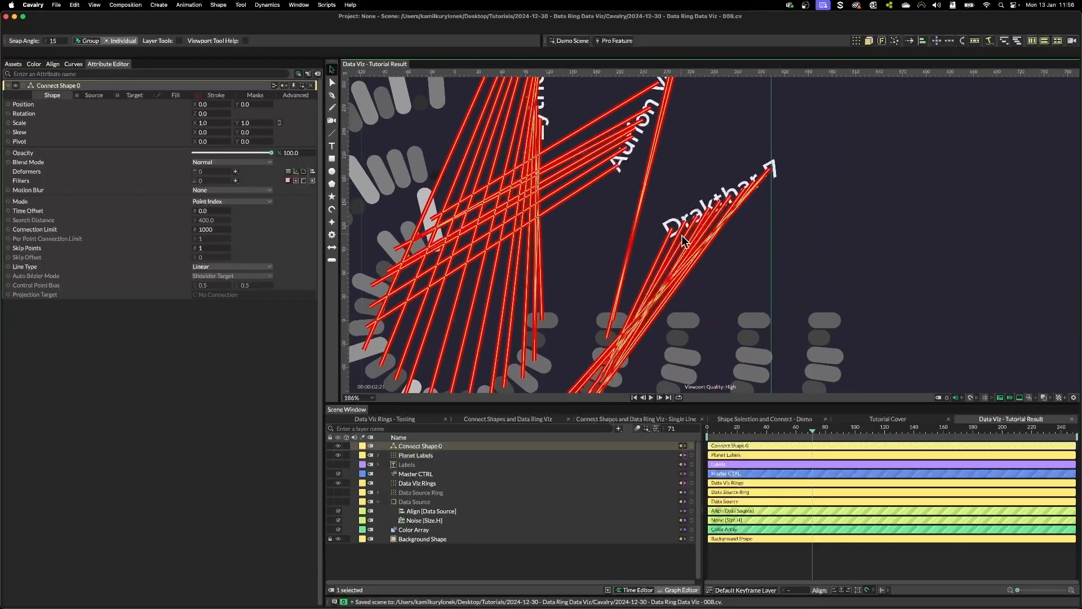
pyautogui.scroll(-5, 682, 235)
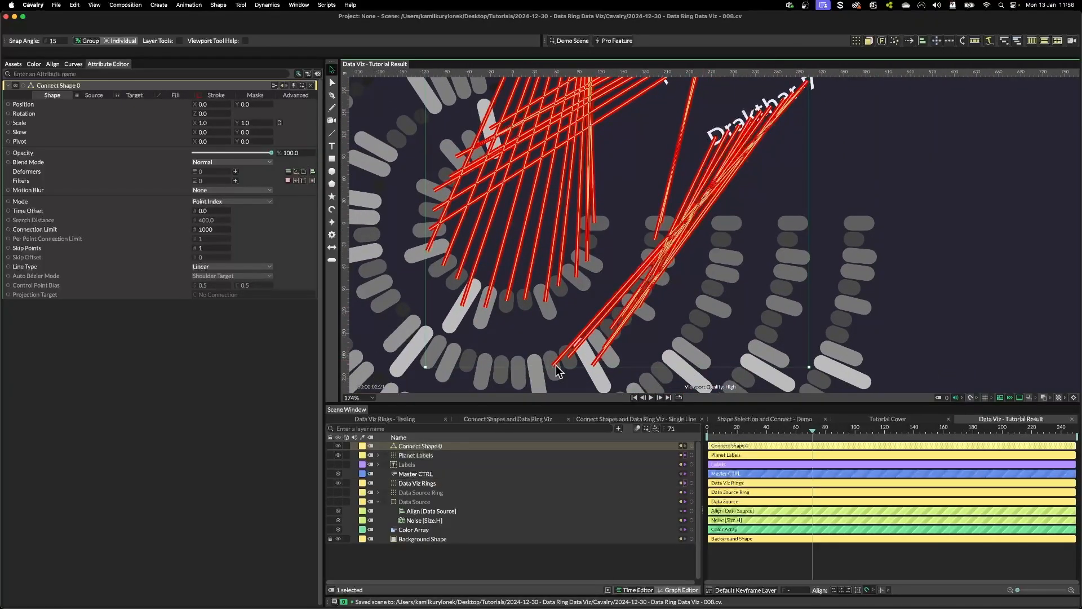
pyautogui.scroll(-5, 761, 290)
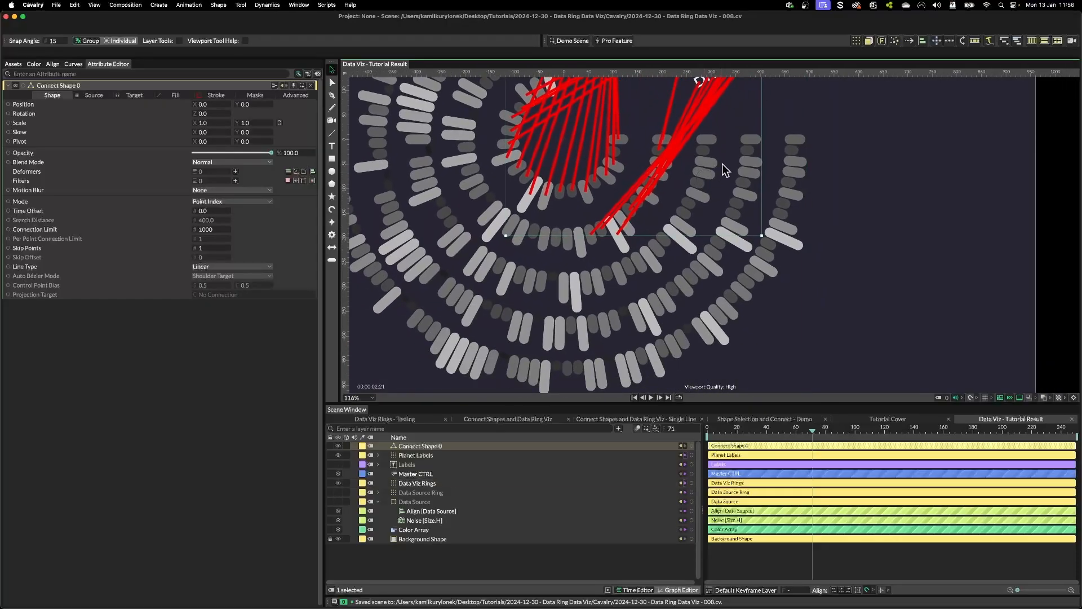
pyautogui.click(607, 279)
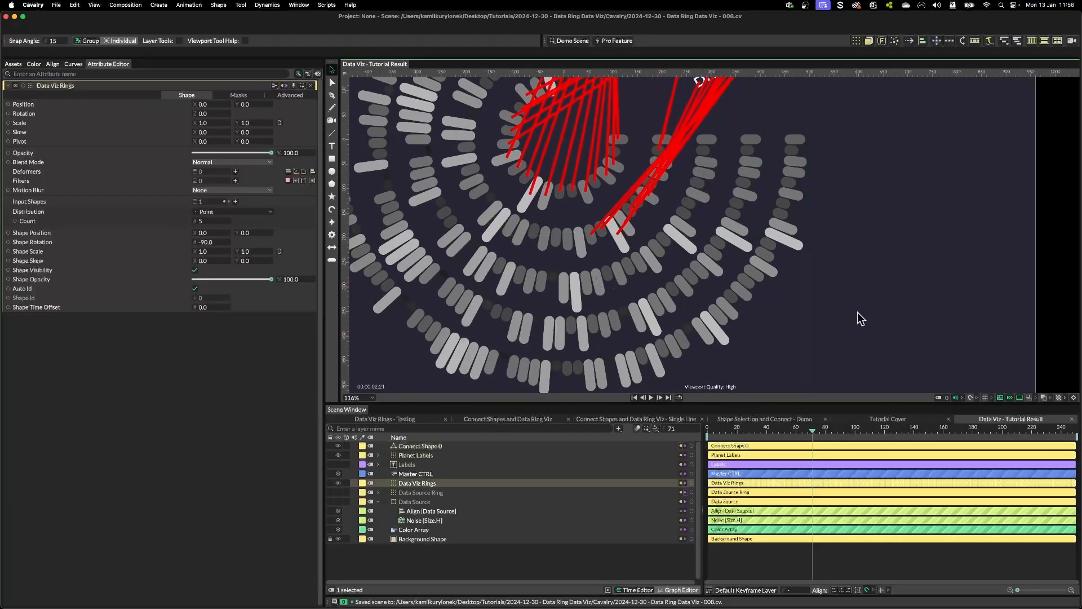
pyautogui.scroll(-5, 667, 265)
pyautogui.click(417, 445)
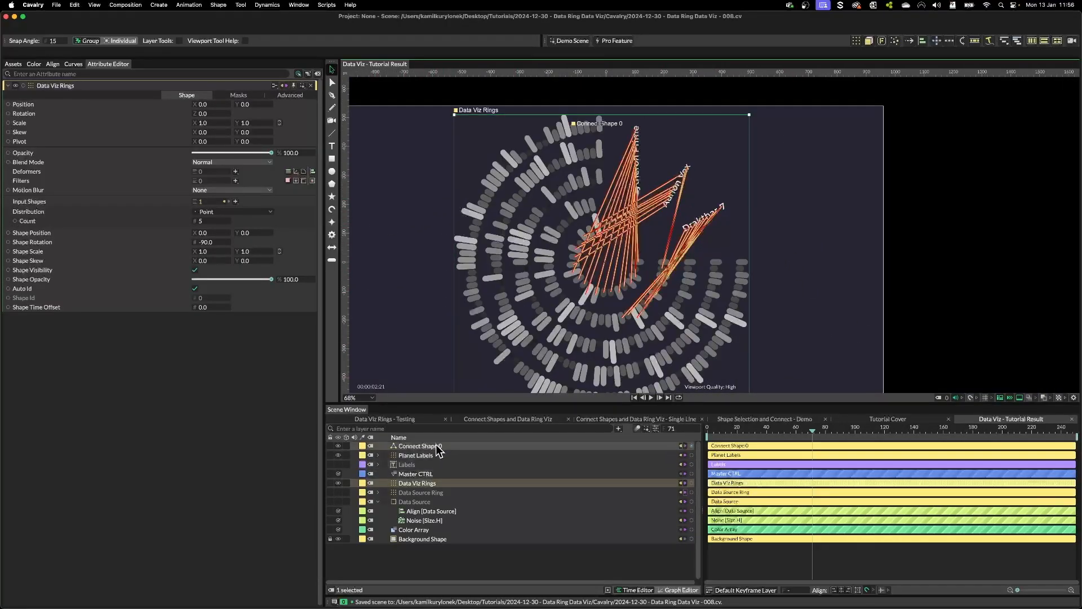
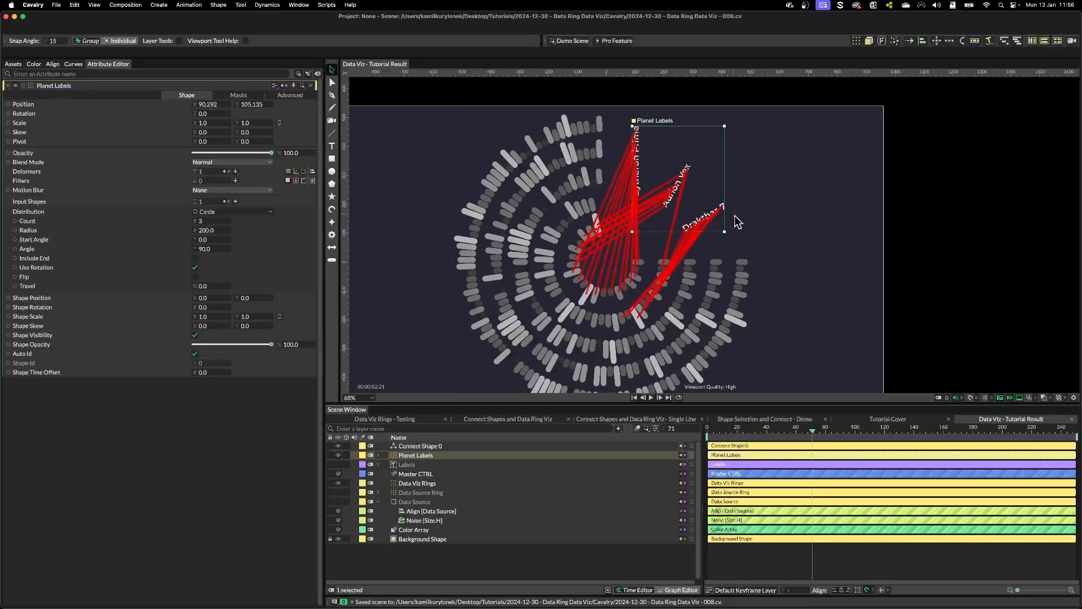
pyautogui.scroll(3, 722, 223)
pyautogui.scroll(5, 696, 248)
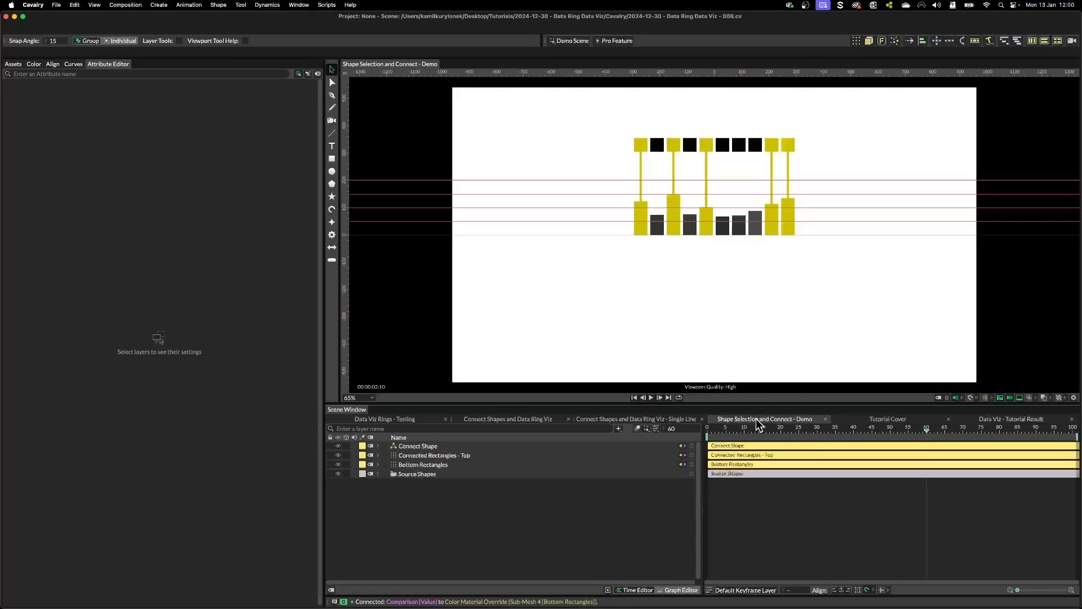
# Step: Open the Shape Selection and Connect - Demo composition and scrub its animation to frame 52
pyautogui.click(756, 419)
pyautogui.scroll(3, 699, 330)
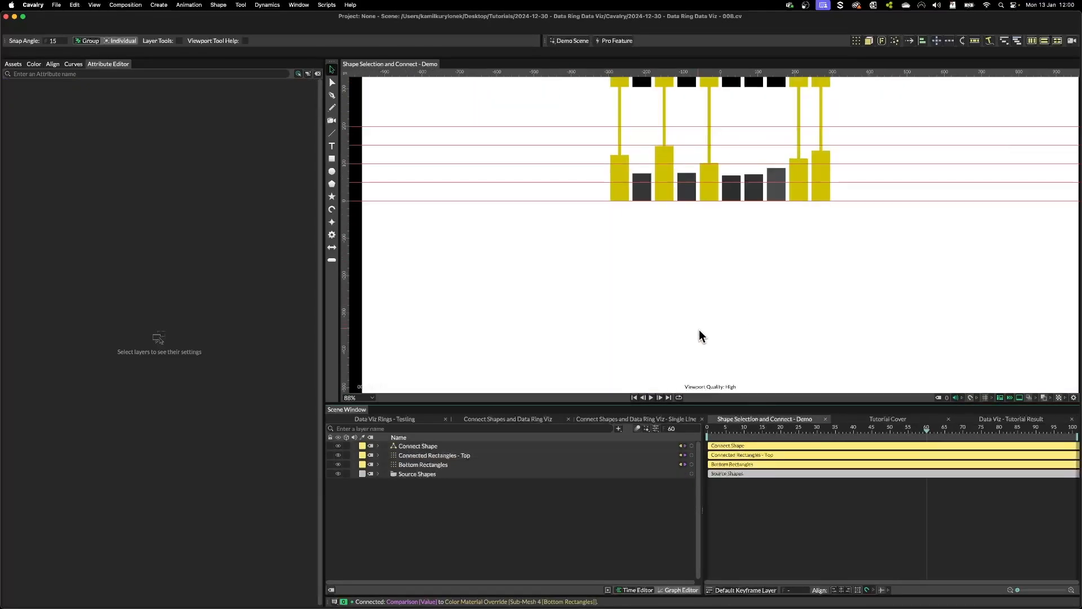
pyautogui.moveTo(723, 271); pyautogui.dragTo(625, 355)
pyautogui.moveTo(726, 431); pyautogui.dragTo(898, 432)
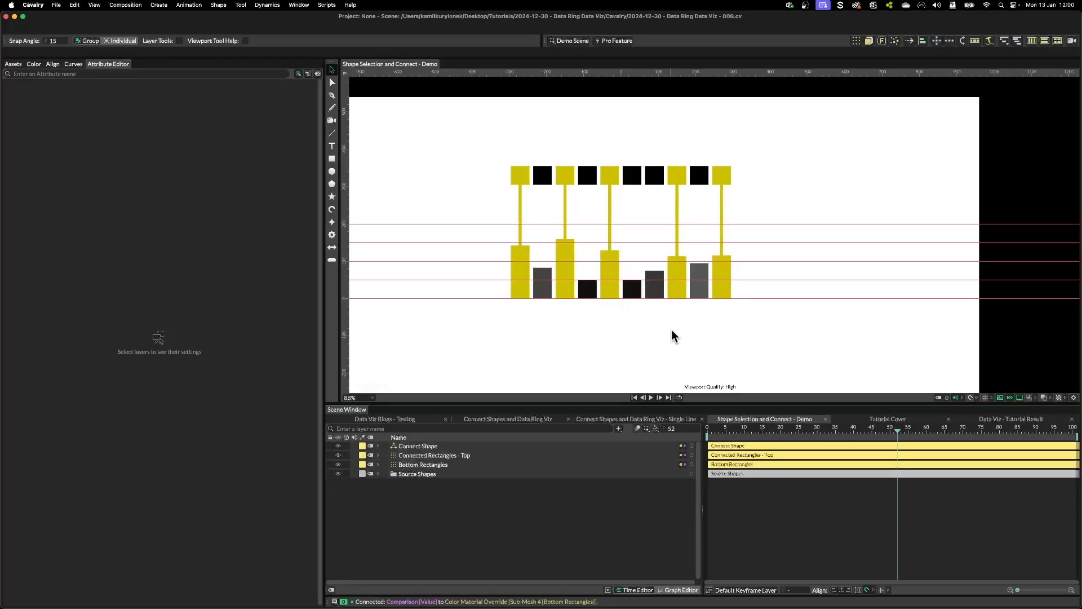
# Step: Inspect the demo's Comparison, both rectangle duplicators, the source Rectangle Shape and the Noise driving its height
pyautogui.click(378, 445)
pyautogui.click(428, 465)
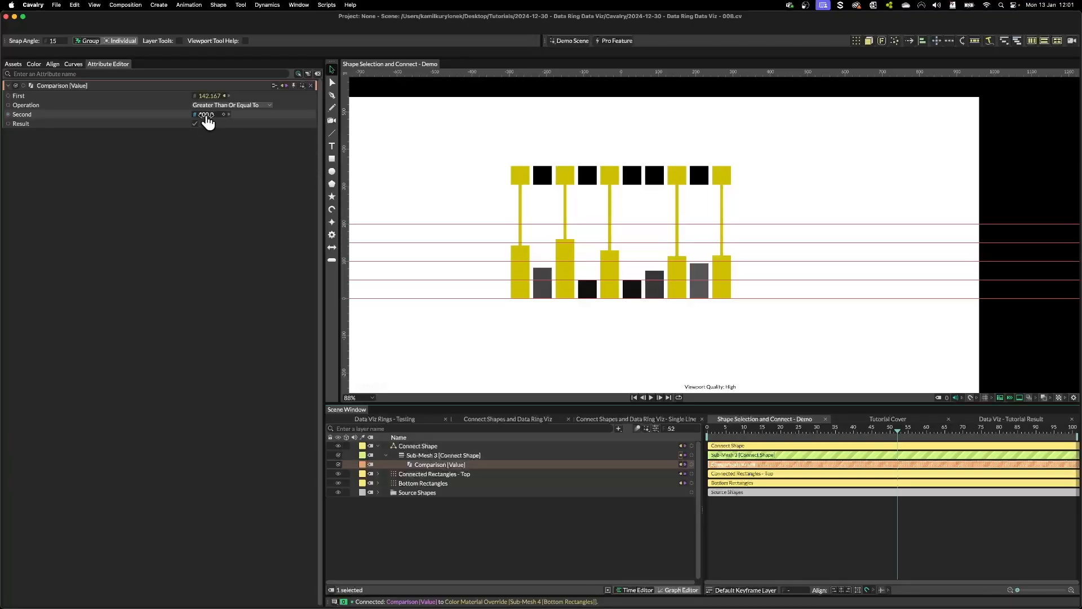
pyautogui.click(422, 484)
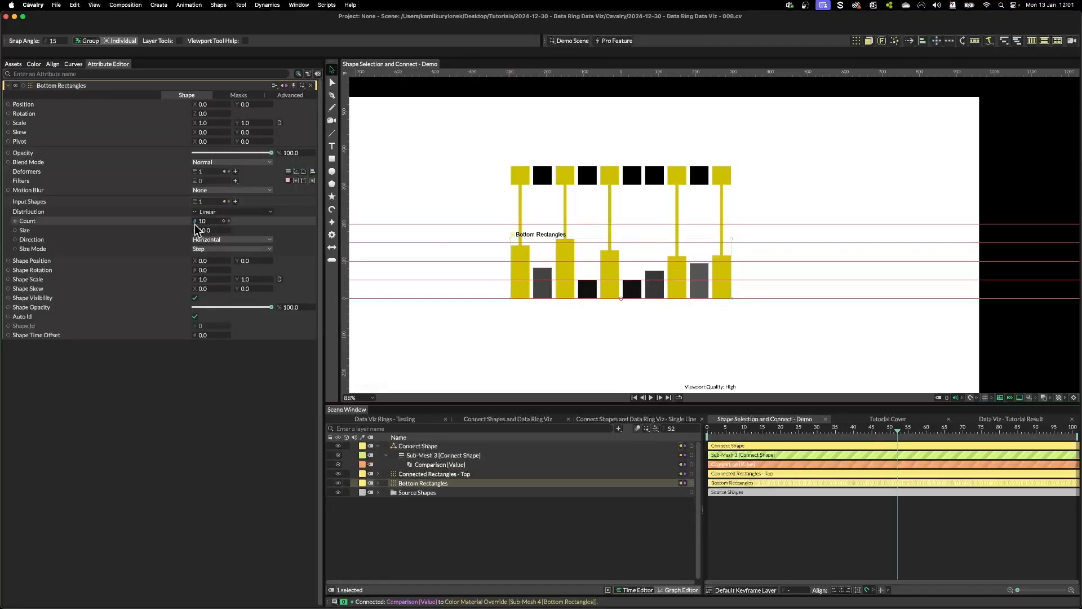
pyautogui.click(439, 475)
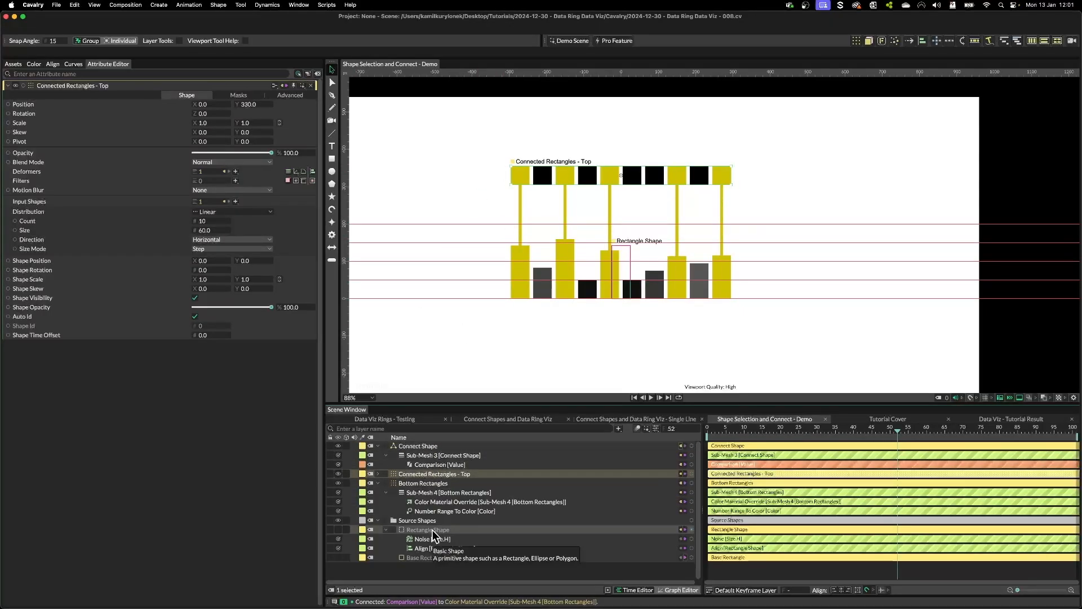
pyautogui.click(432, 530)
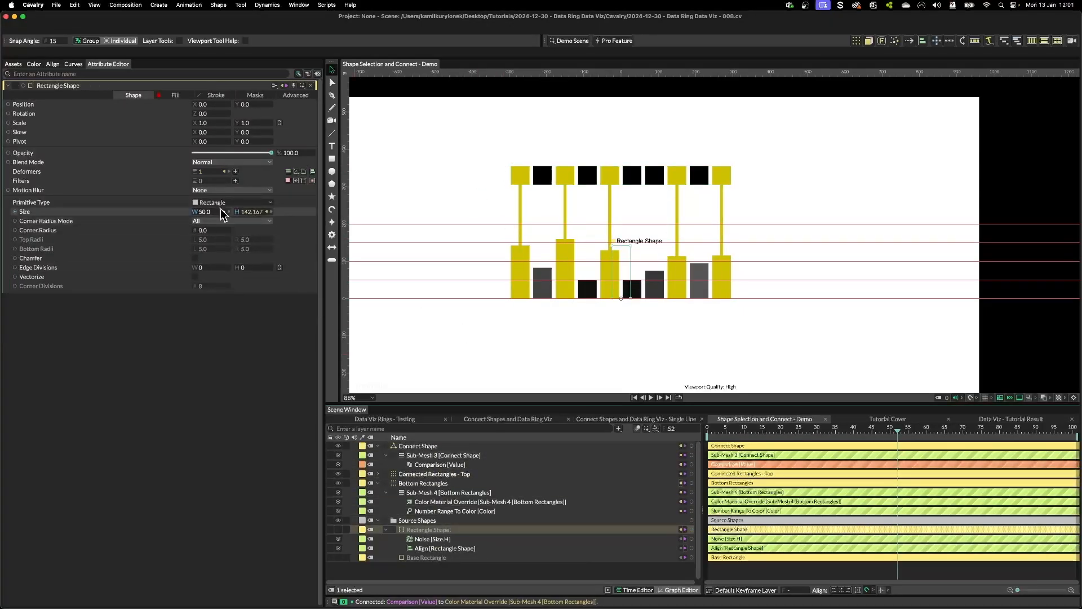
pyautogui.click(428, 541)
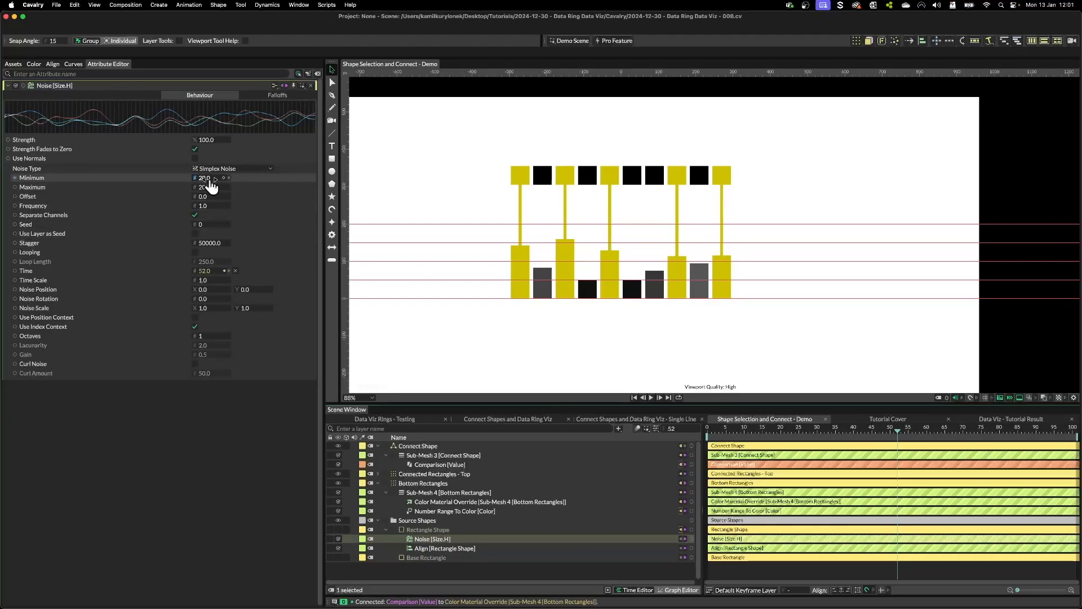
# Step: Compare the bottom bars' colouring with the Color Material Override off and on across several frames, and check Number Range To Color
pyautogui.click(738, 432)
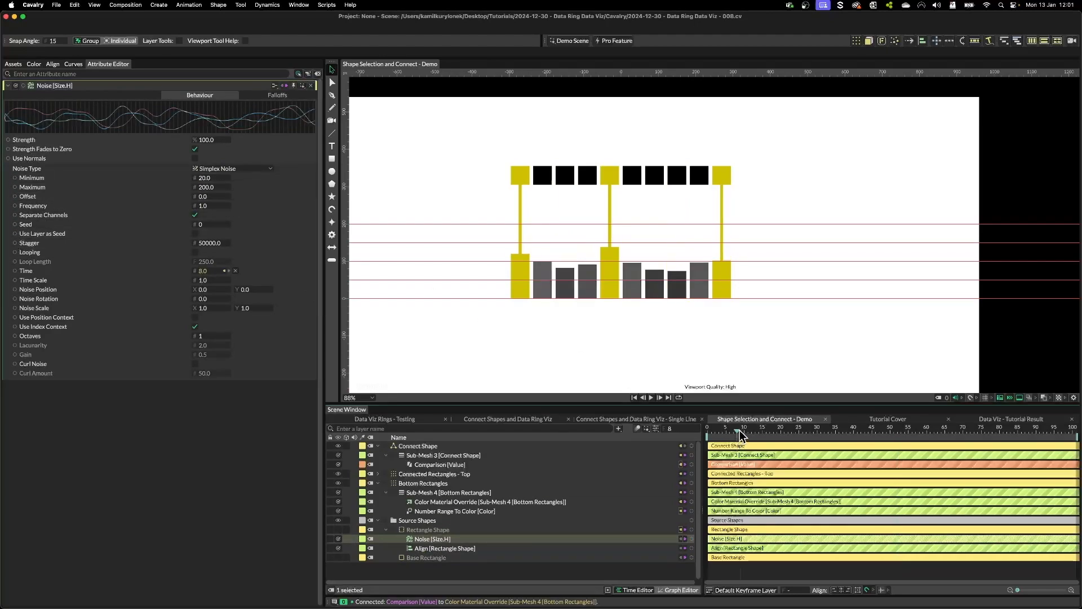
pyautogui.click(454, 511)
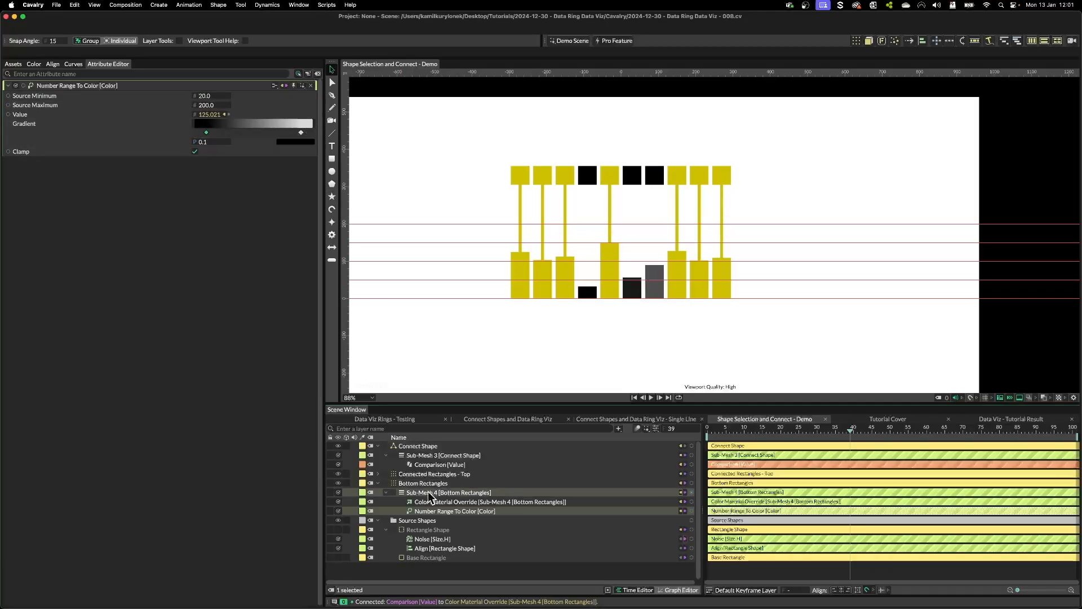
pyautogui.click(339, 501)
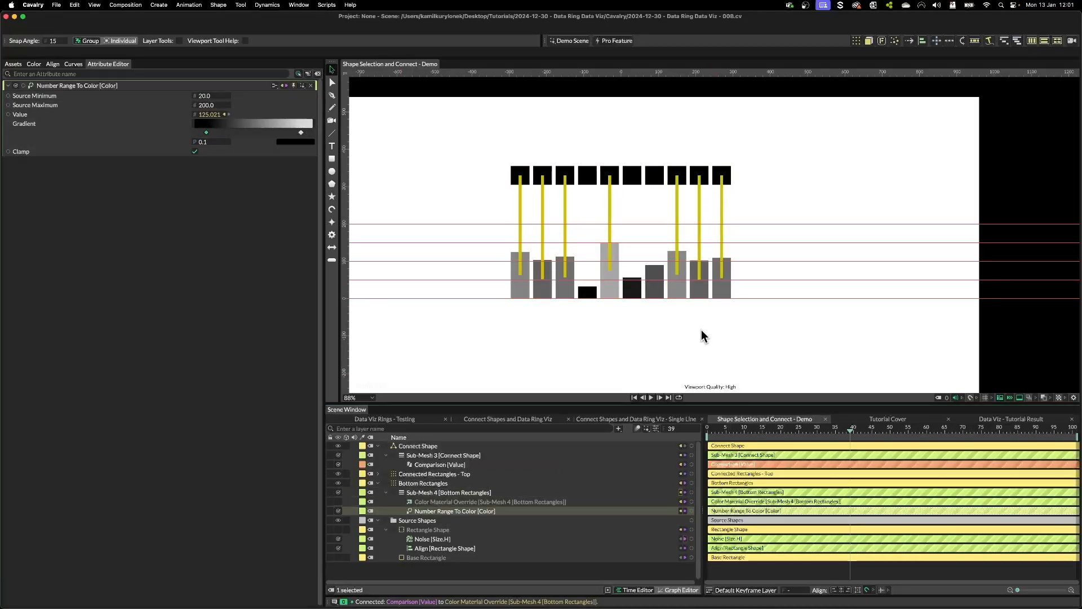
pyautogui.moveTo(736, 439)
pyautogui.mouseDown()
pyautogui.moveTo(962, 434)
pyautogui.moveTo(752, 438)
pyautogui.mouseUp()
pyautogui.click(339, 501)
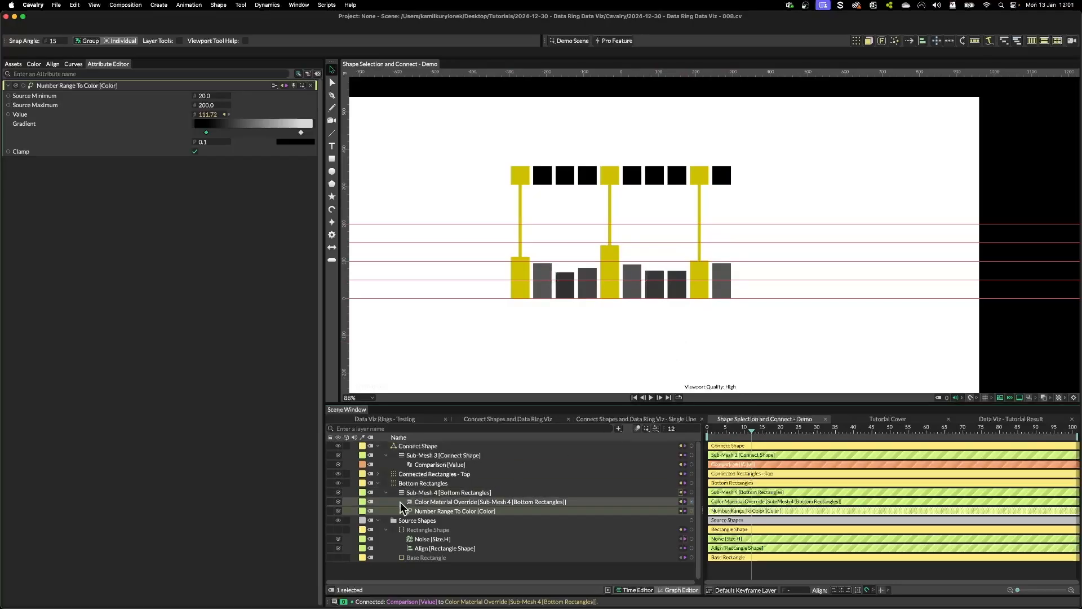
# Step: With Sub-Mesh 3 of Connect Shape temporarily disabled, examine the index numbers on both rectangle duplicators using debug information
pyautogui.click(377, 484)
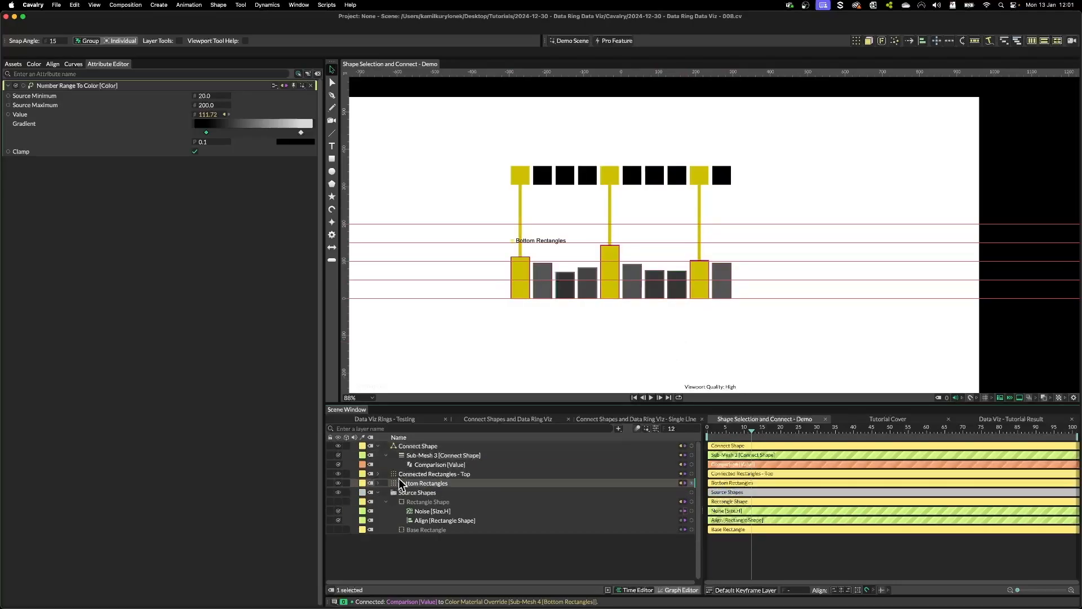
pyautogui.click(418, 447)
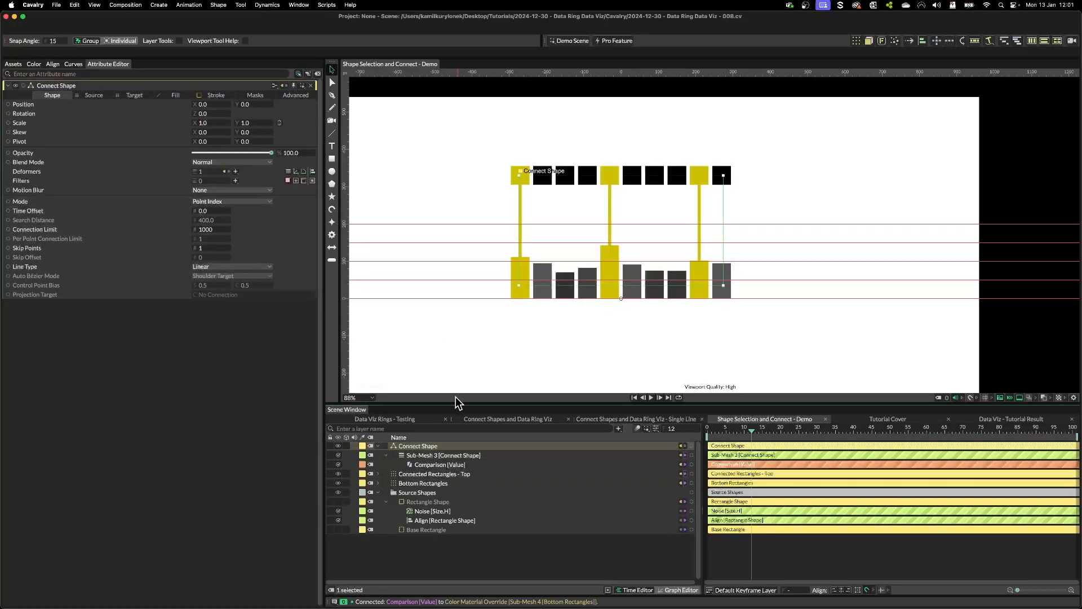
pyautogui.click(338, 455)
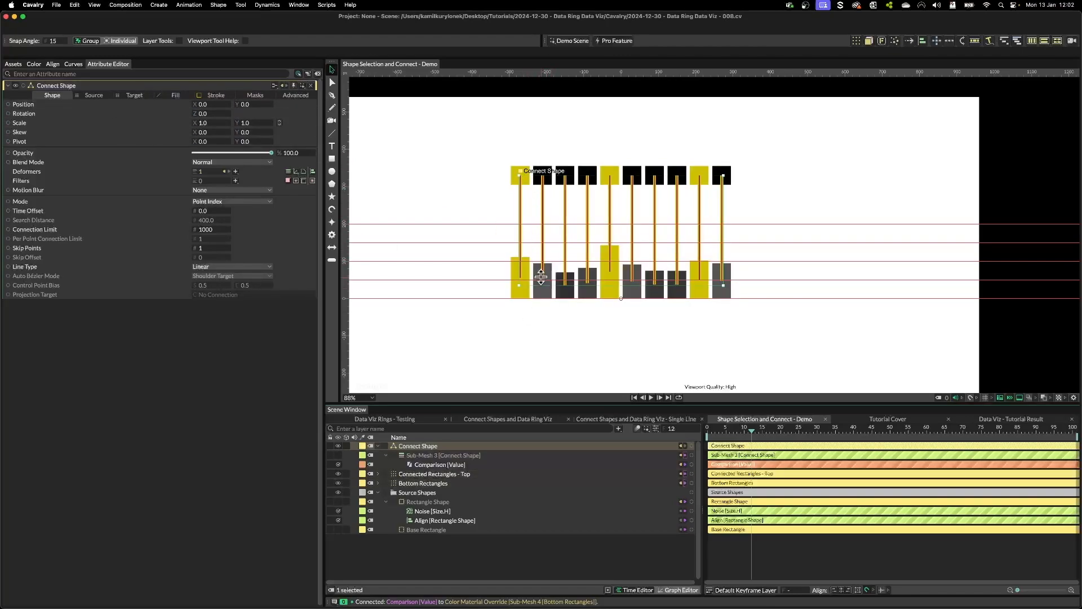
pyautogui.click(1074, 397)
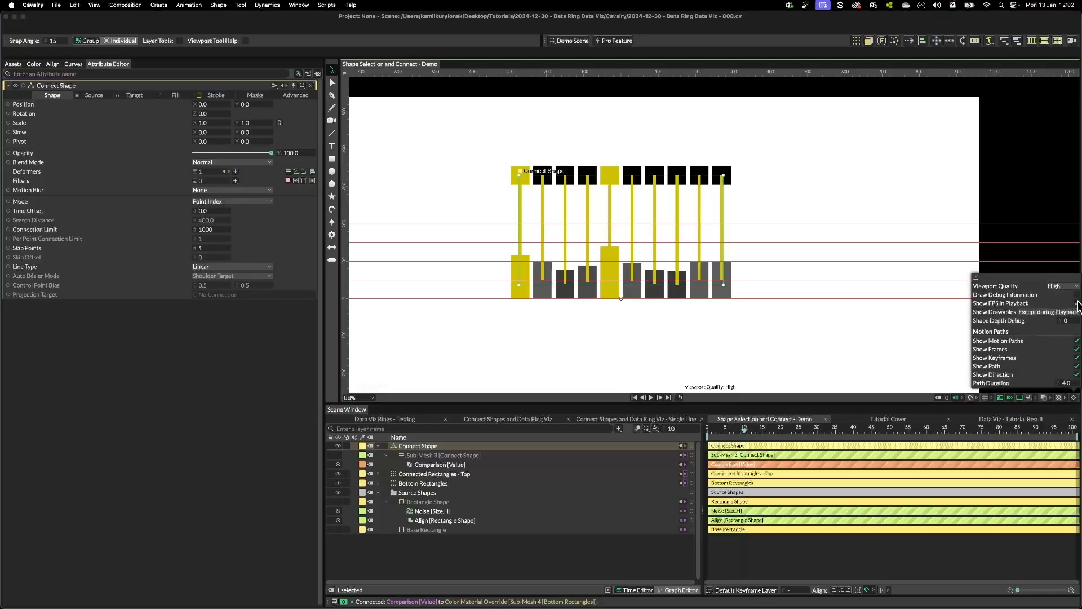
pyautogui.click(420, 483)
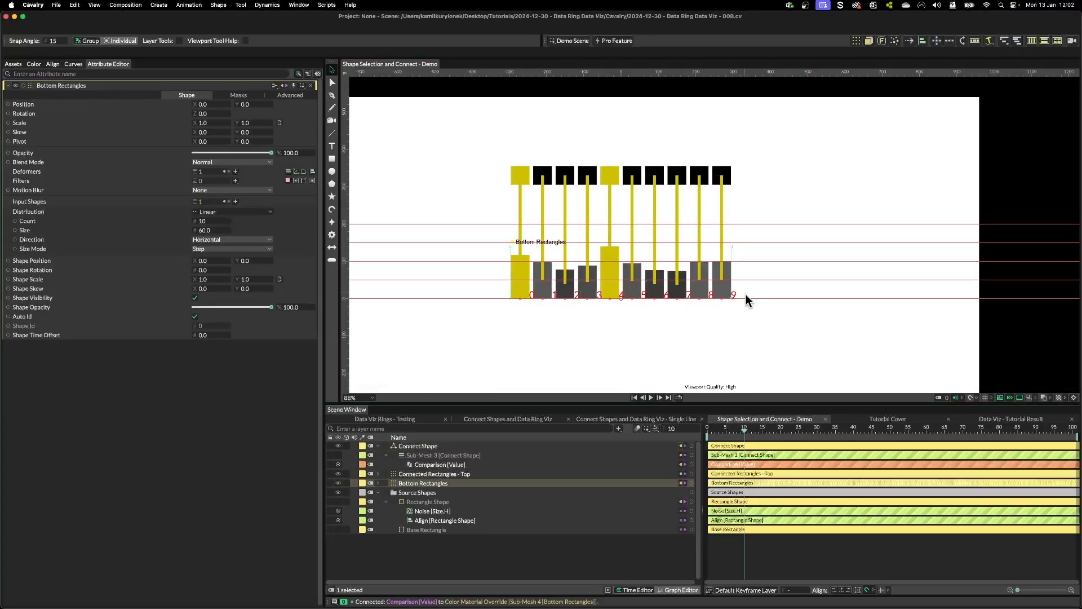
pyautogui.click(404, 474)
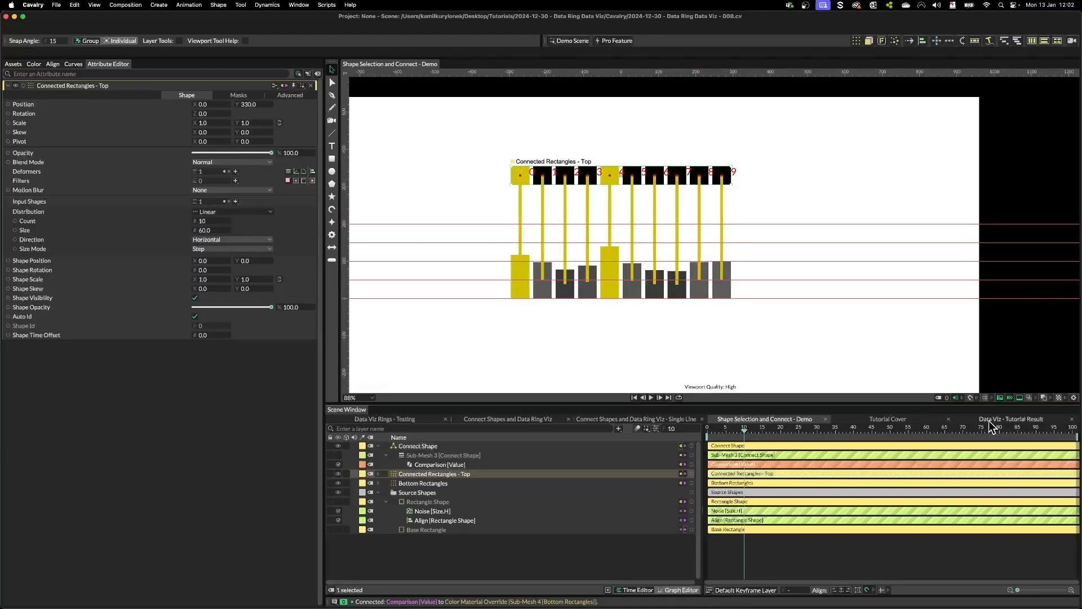
pyautogui.click(1074, 398)
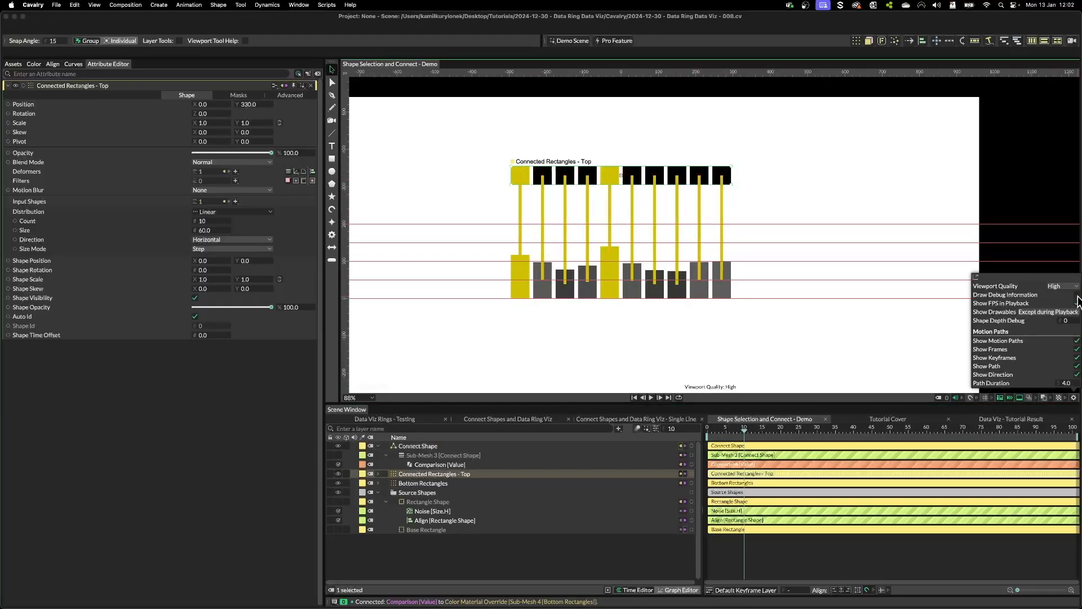
pyautogui.click(522, 204)
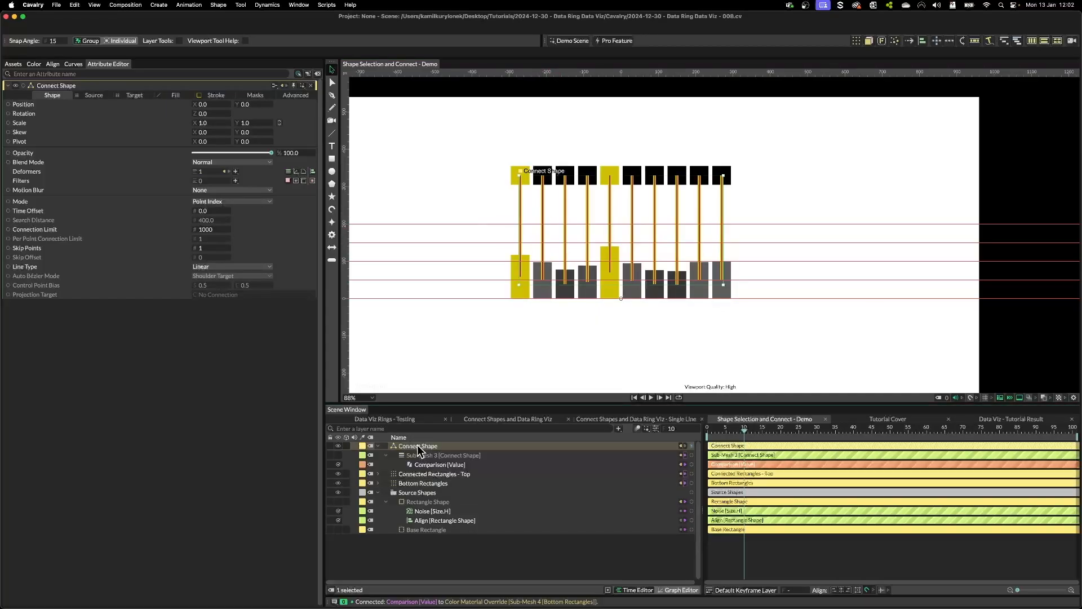
pyautogui.click(338, 455)
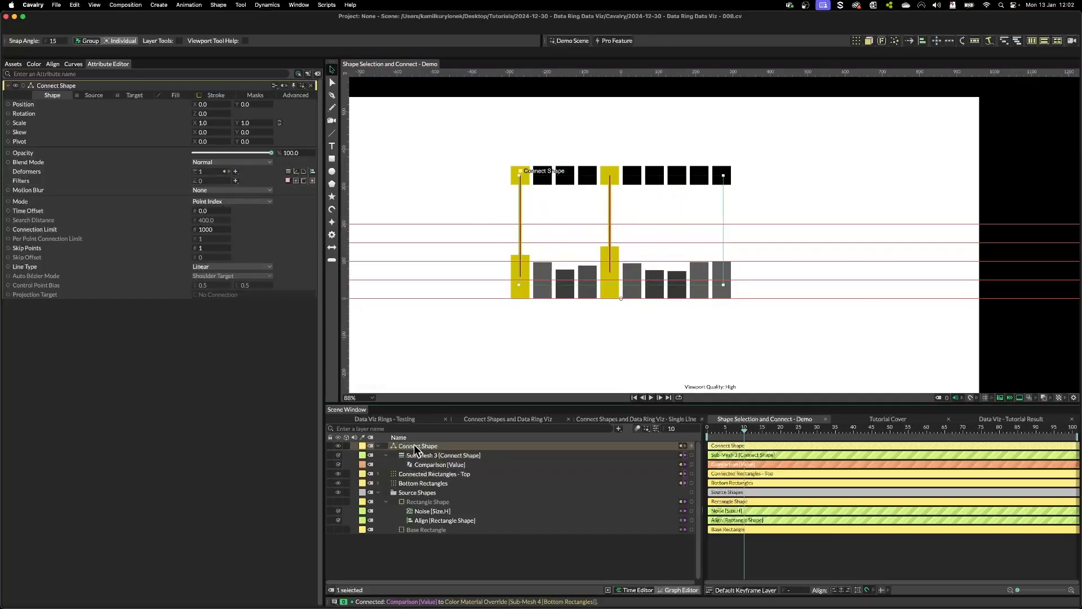
# Step: Inspect the Visibility of Sub-Mesh 3 and the First, Operation and Second attributes of the Comparison driving it
pyautogui.click(419, 455)
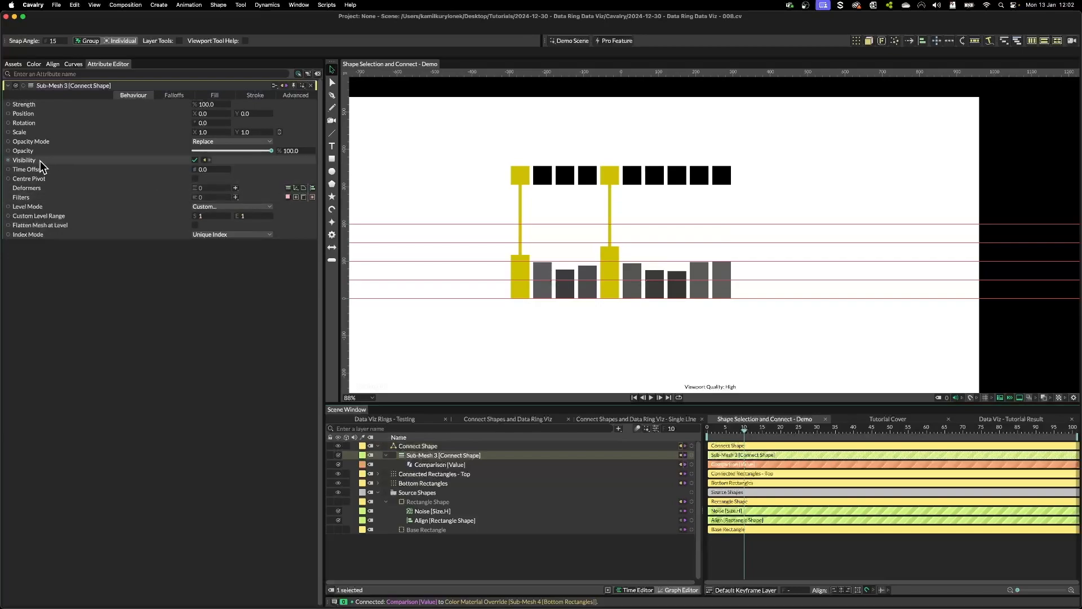
pyautogui.click(437, 466)
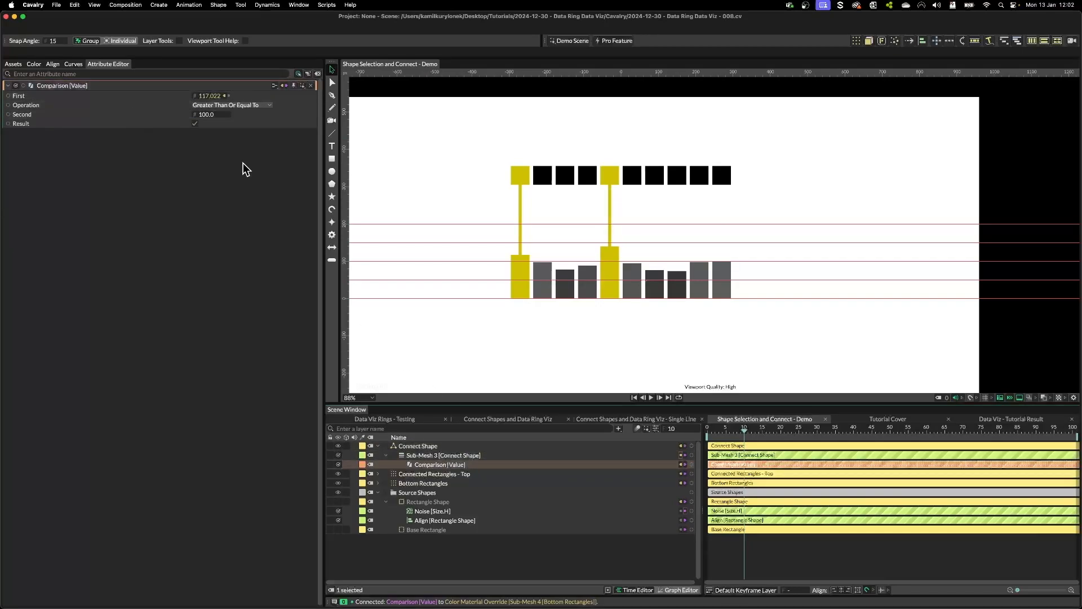
pyautogui.moveTo(447, 515); pyautogui.dragTo(268, 99)
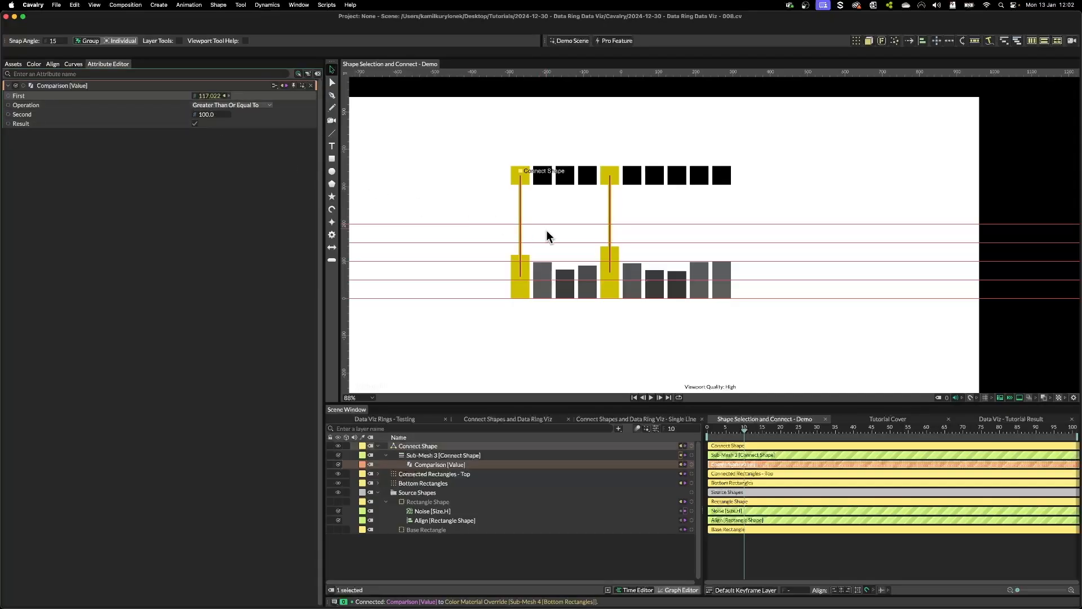
pyautogui.doubleClick(373, 261)
pyautogui.click(479, 346)
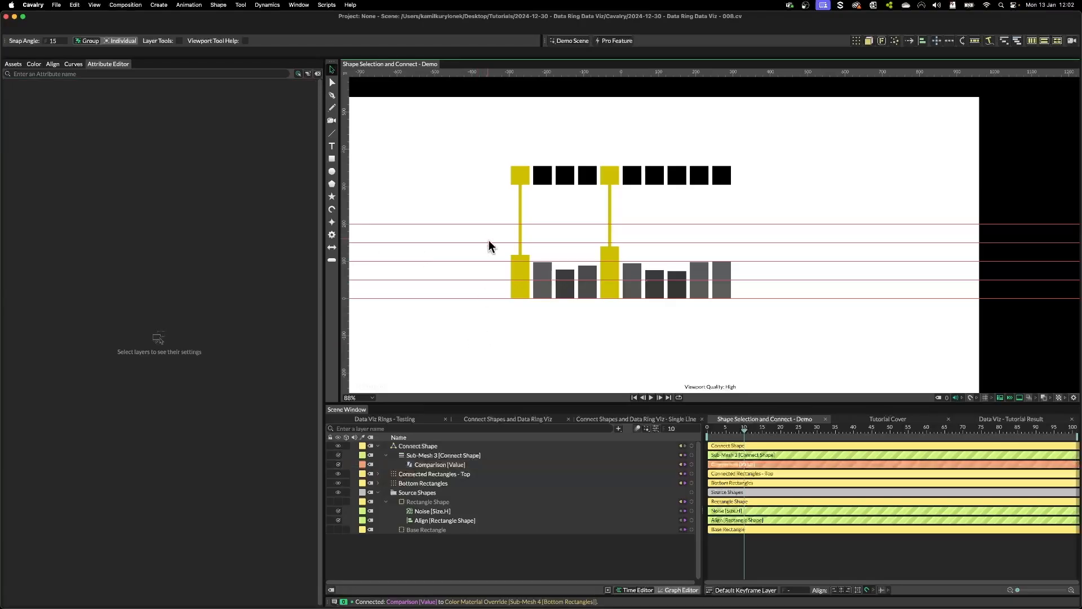
# Step: Examine the bottom bars' heights against the guide lines up close while scrubbing the animation
pyautogui.scroll(5, 490, 242)
pyautogui.scroll(-3, 422, 177)
pyautogui.scroll(3, 437, 189)
pyautogui.scroll(-4, 512, 220)
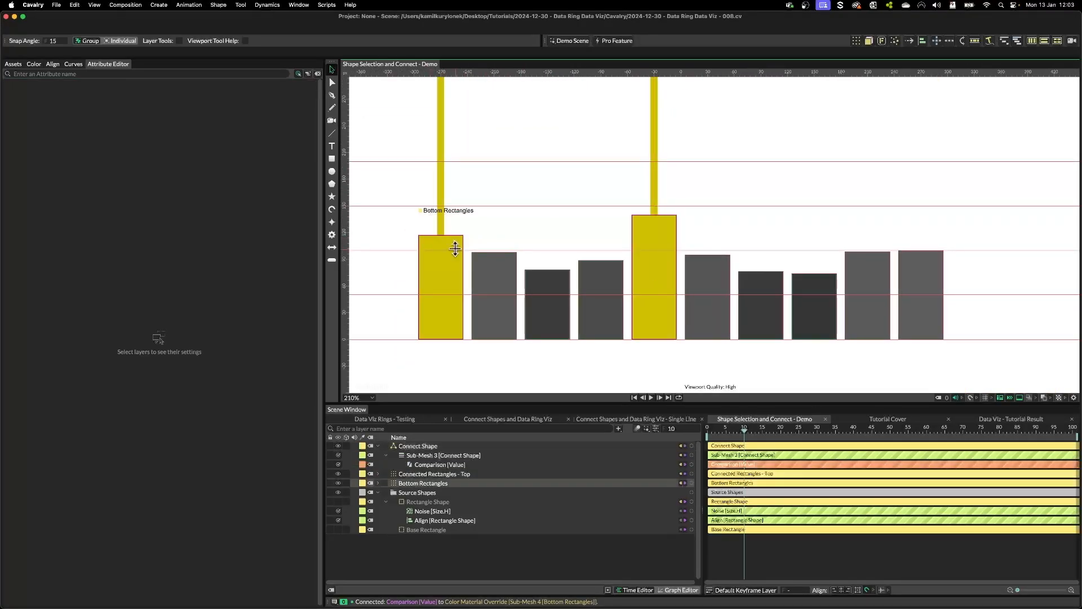
pyautogui.moveTo(760, 431); pyautogui.dragTo(970, 428)
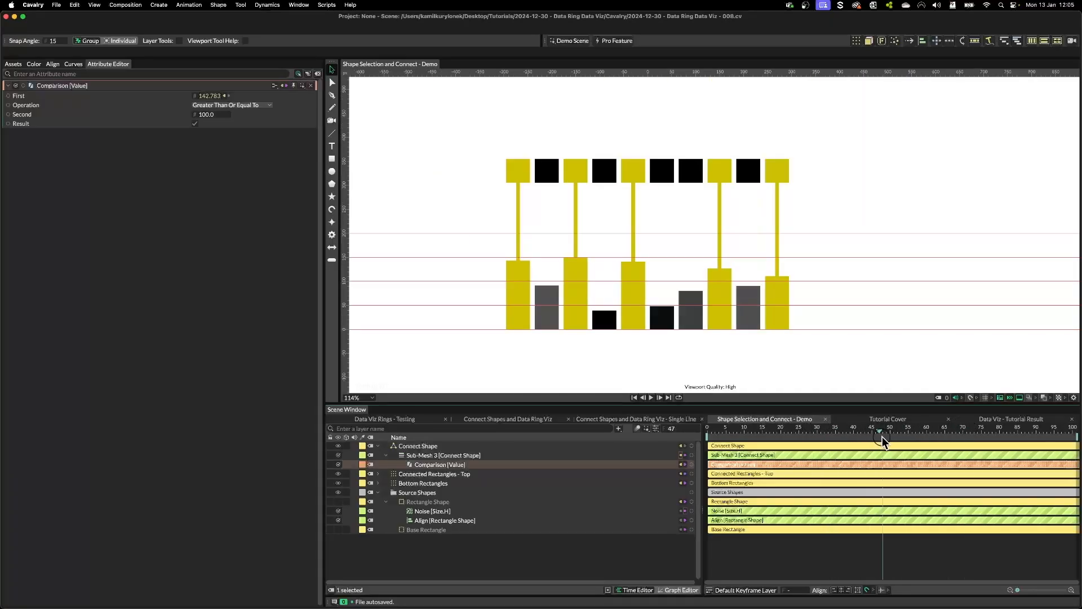
pyautogui.moveTo(882, 436); pyautogui.dragTo(916, 445)
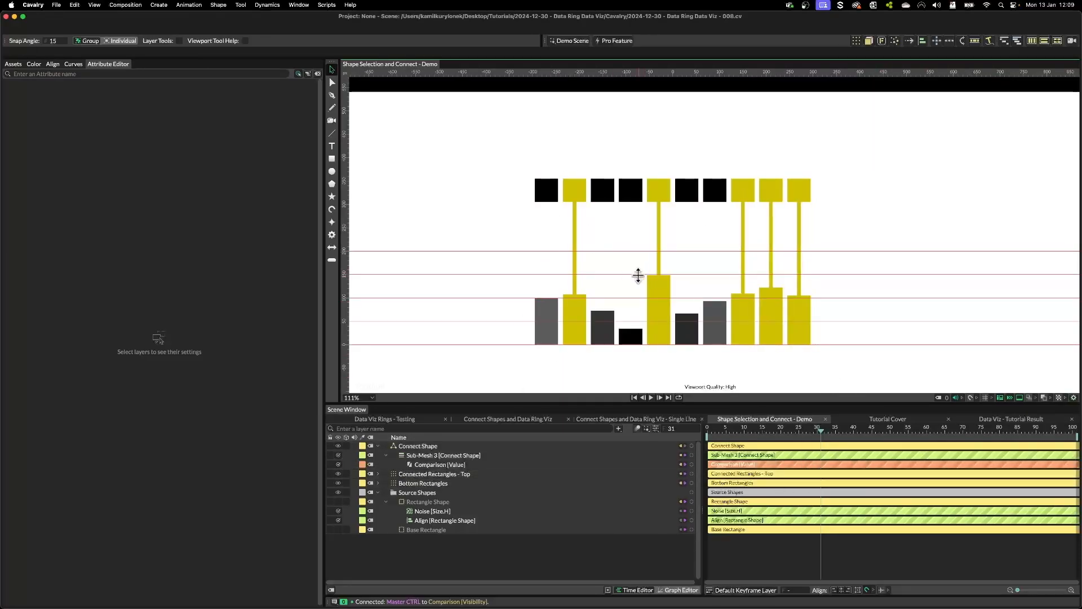
# Step: Set the Count of Connected Rectangles - Top to 5 and scrub the animation to frame 56
pyautogui.click(577, 340)
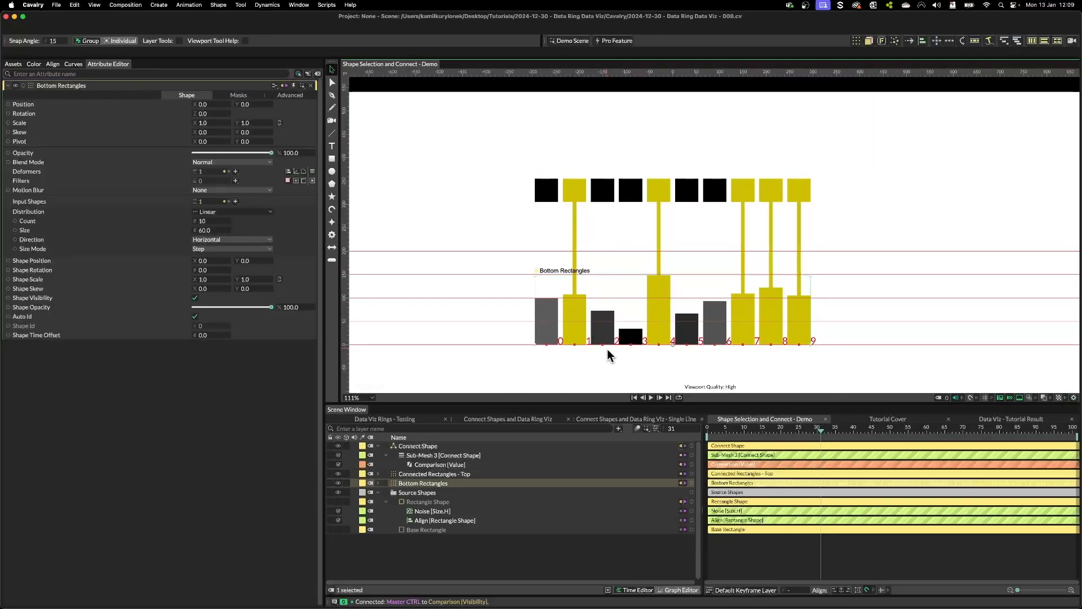
pyautogui.click(749, 187)
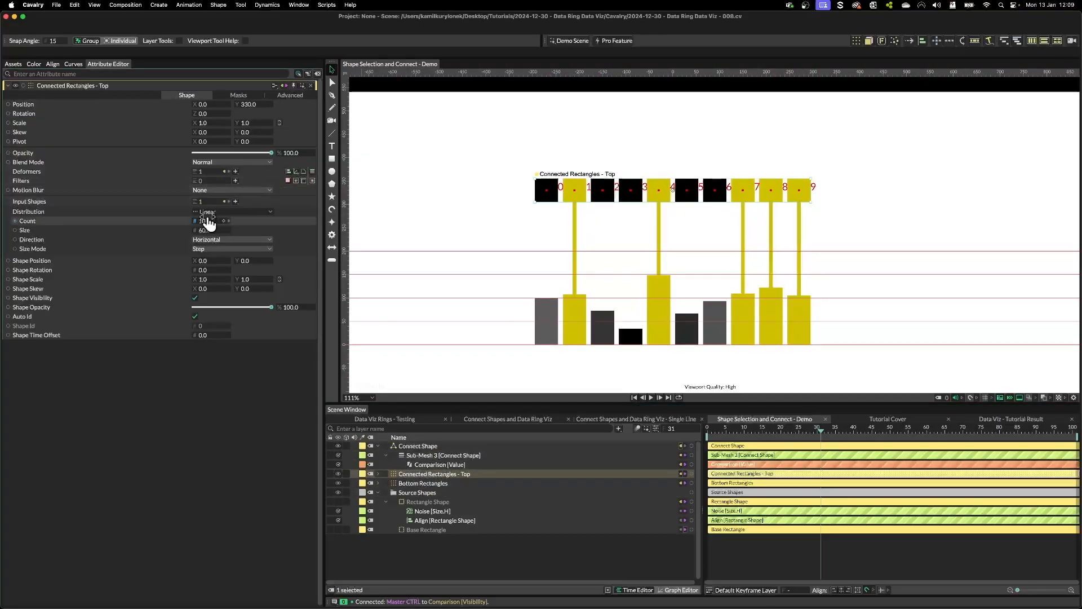
pyautogui.moveTo(208, 220); pyautogui.dragTo(273, 221)
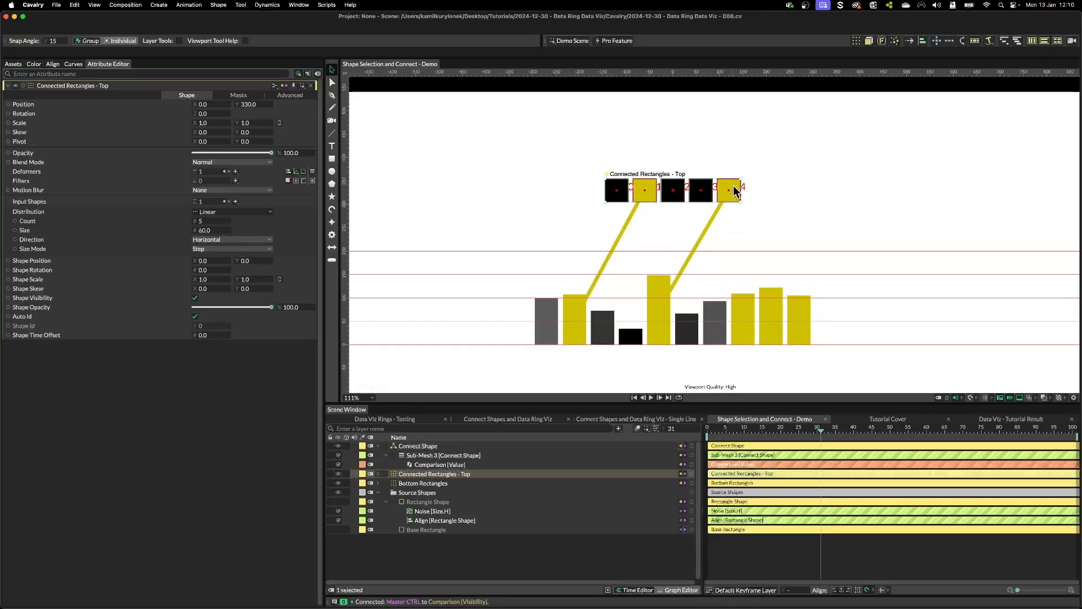
pyautogui.moveTo(752, 430); pyautogui.dragTo(914, 433)
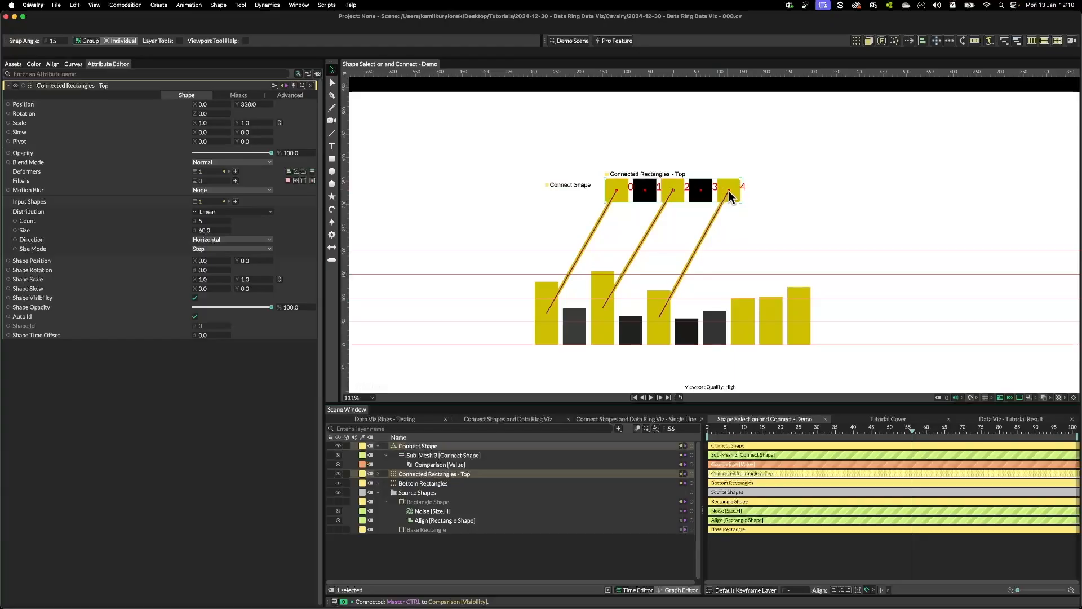
# Step: Check Bottom Rectangles and Connect Shape, and set the Count of Connected Rectangles - Top to 21
pyautogui.click(669, 321)
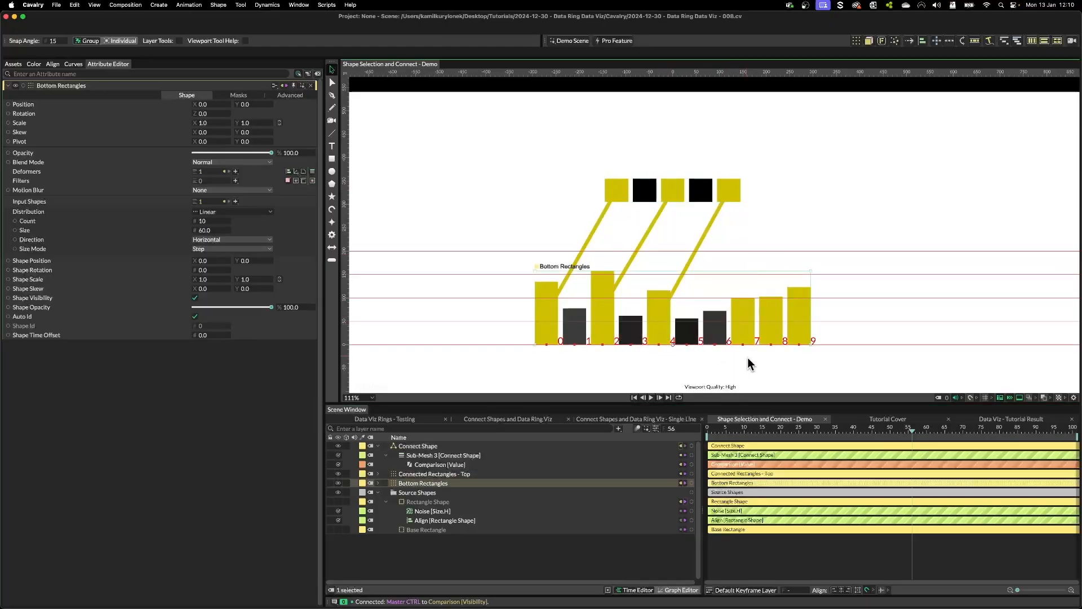
pyautogui.click(448, 445)
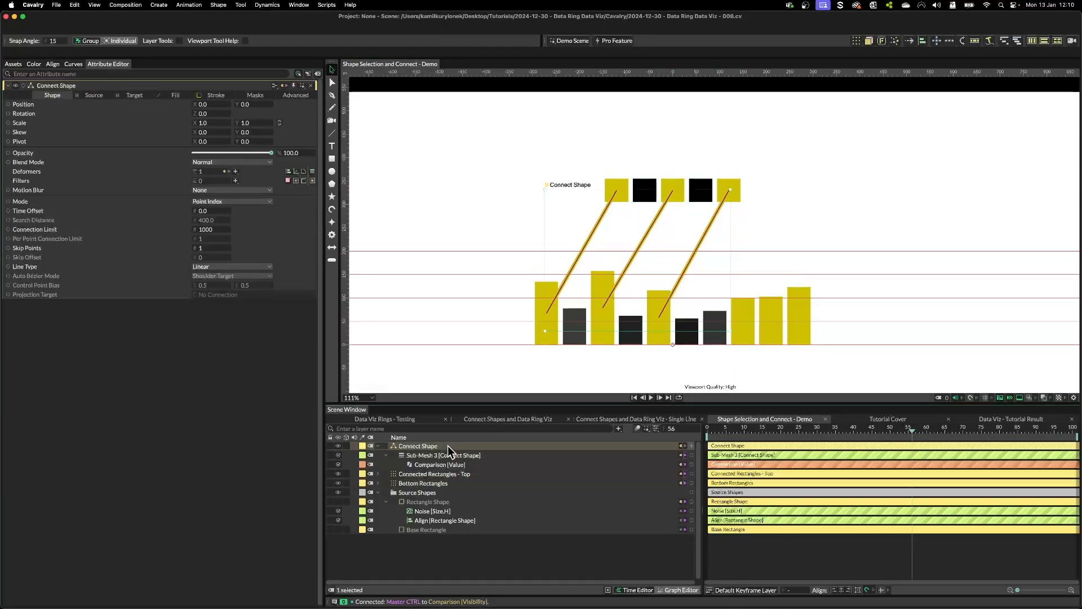
pyautogui.click(445, 476)
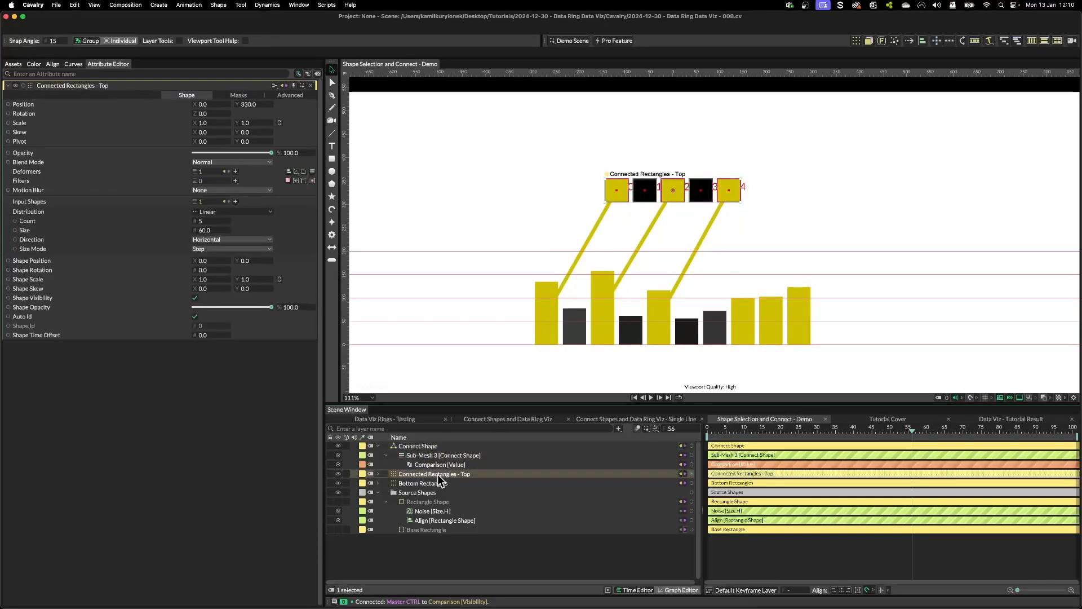
pyautogui.moveTo(210, 226); pyautogui.dragTo(243, 225)
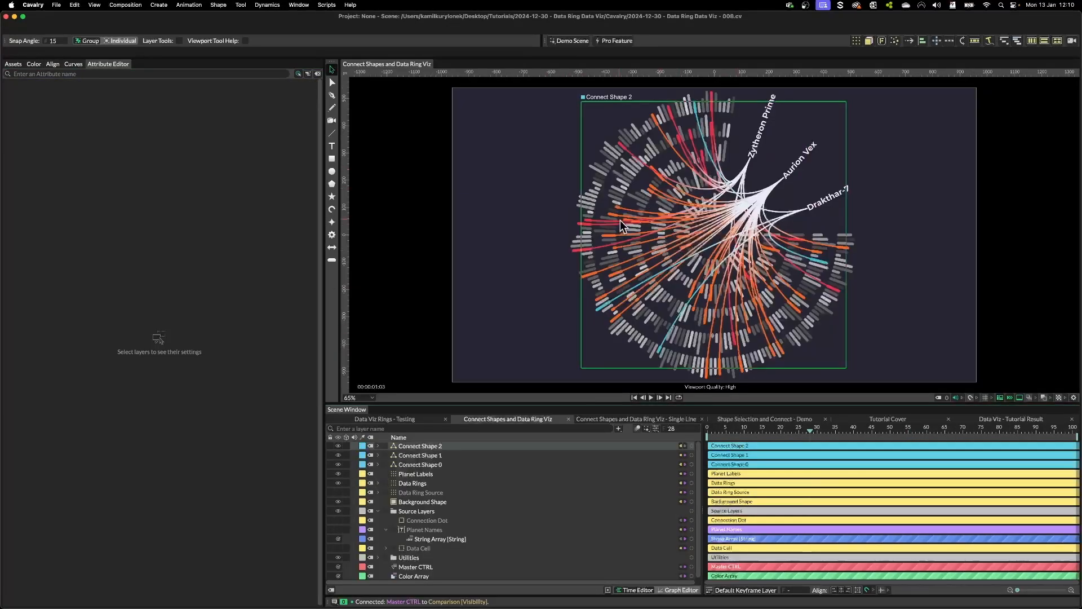
# Step: Hide the index debug information in the Shape Selection and Connect - Demo composition and set the Size of Connected Rectangles - Top to 0
pyautogui.click(752, 418)
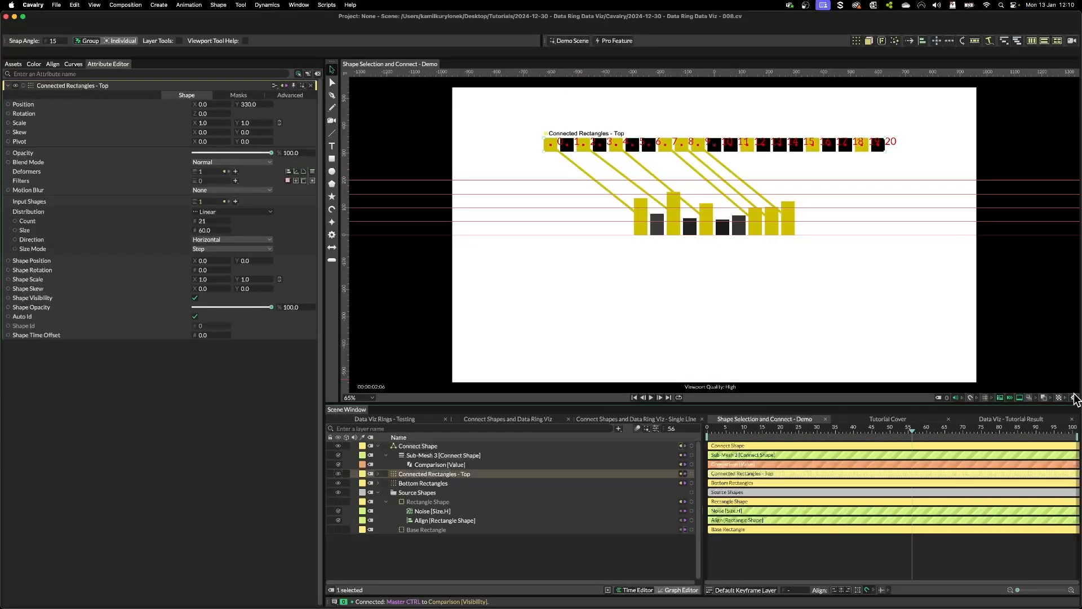
pyautogui.click(1074, 397)
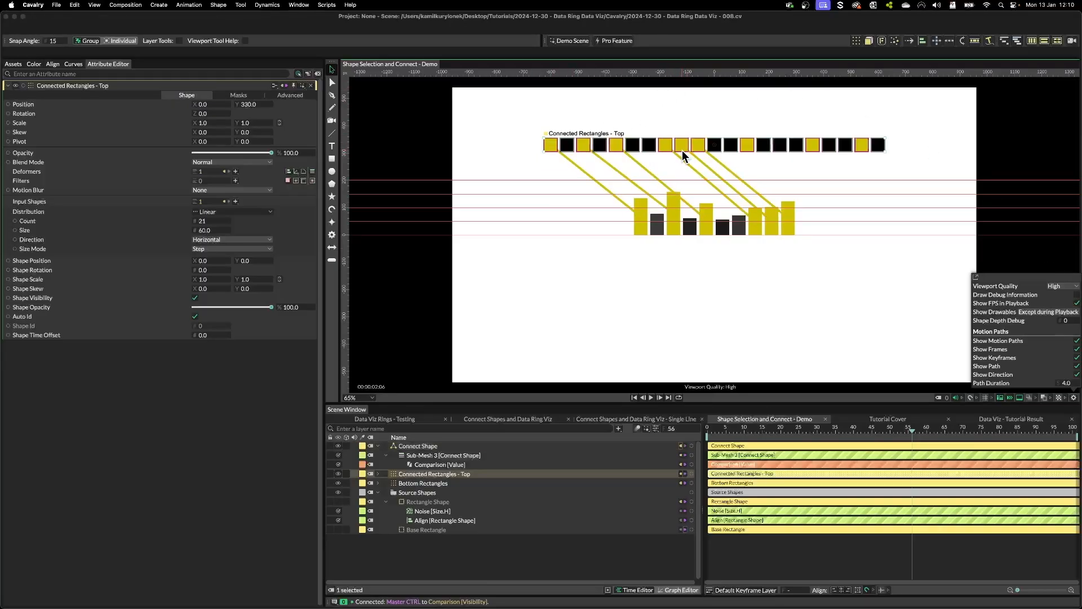
pyautogui.click(206, 230)
pyautogui.write('0')
pyautogui.press('Return')
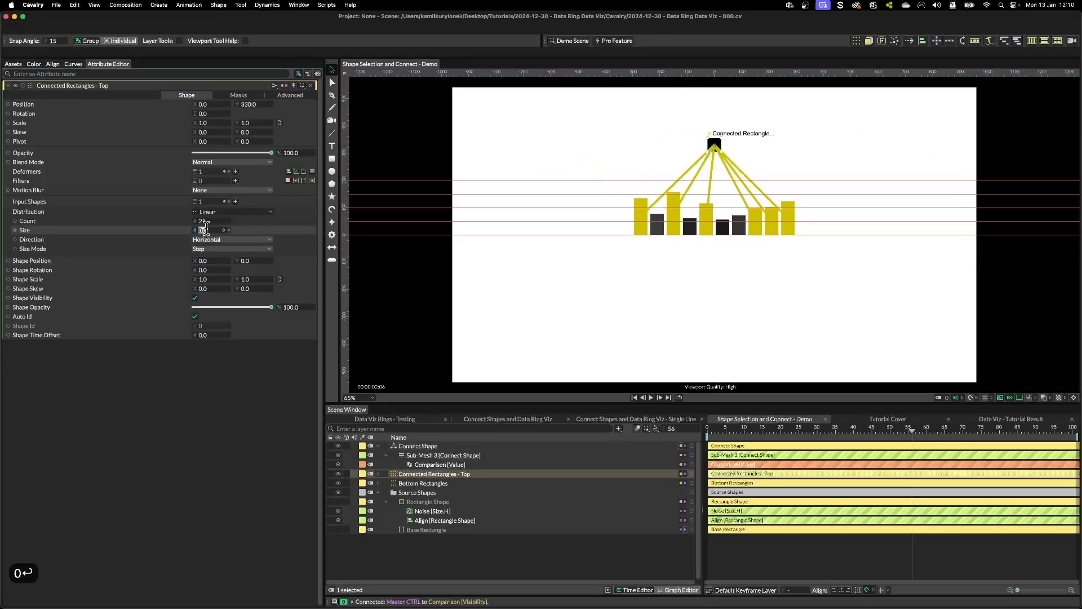
pyautogui.click(736, 310)
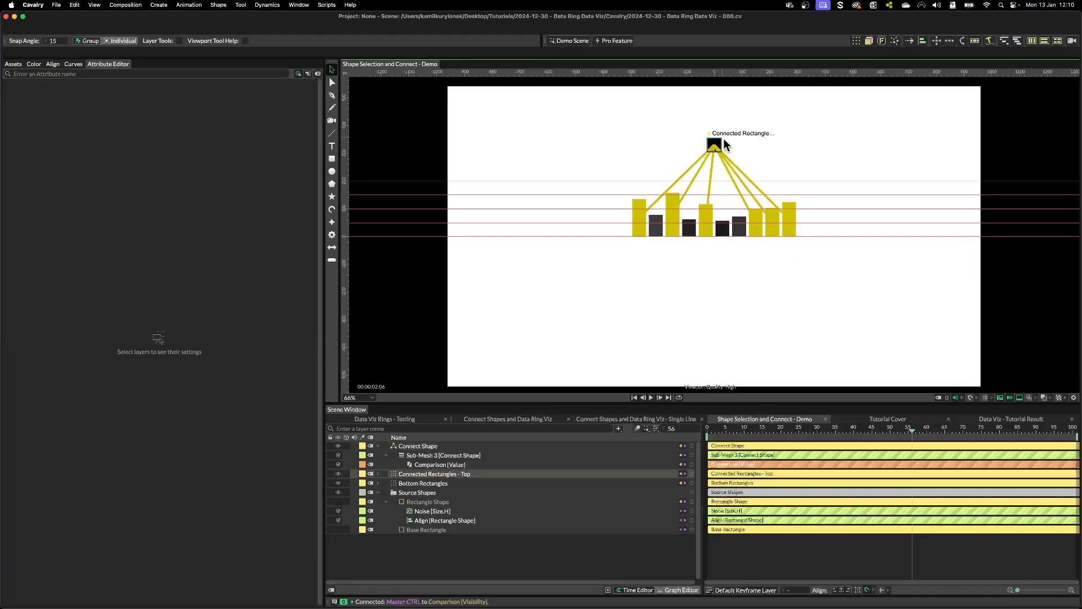
# Step: Scrub the demo's animation to frame 48, examining how the connecting lines follow the changing bar heights
pyautogui.scroll(5, 723, 138)
pyautogui.moveTo(732, 431); pyautogui.dragTo(828, 447)
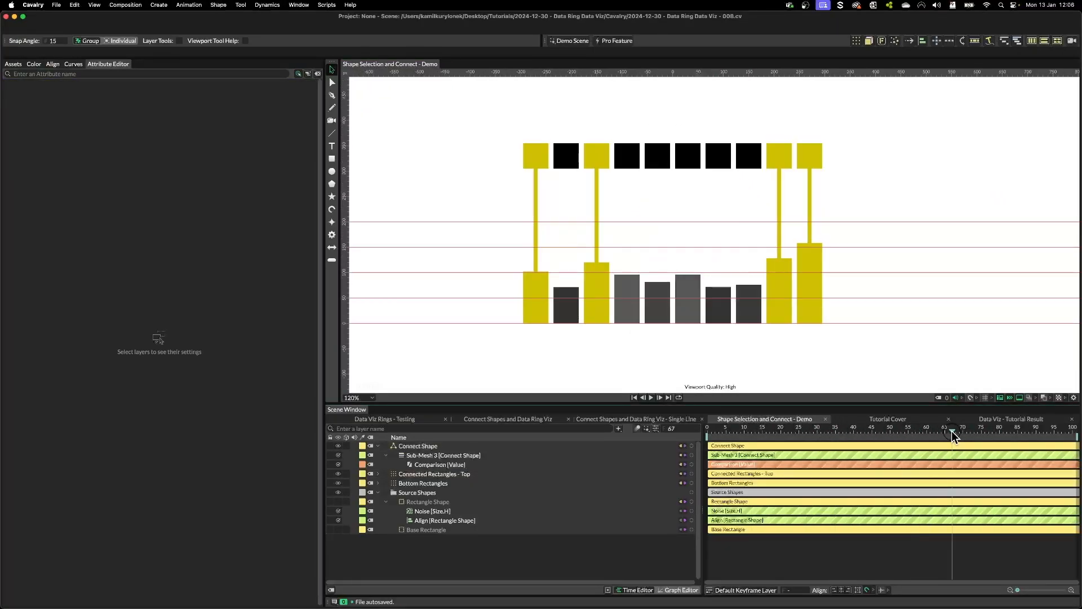
pyautogui.moveTo(952, 430); pyautogui.dragTo(882, 445)
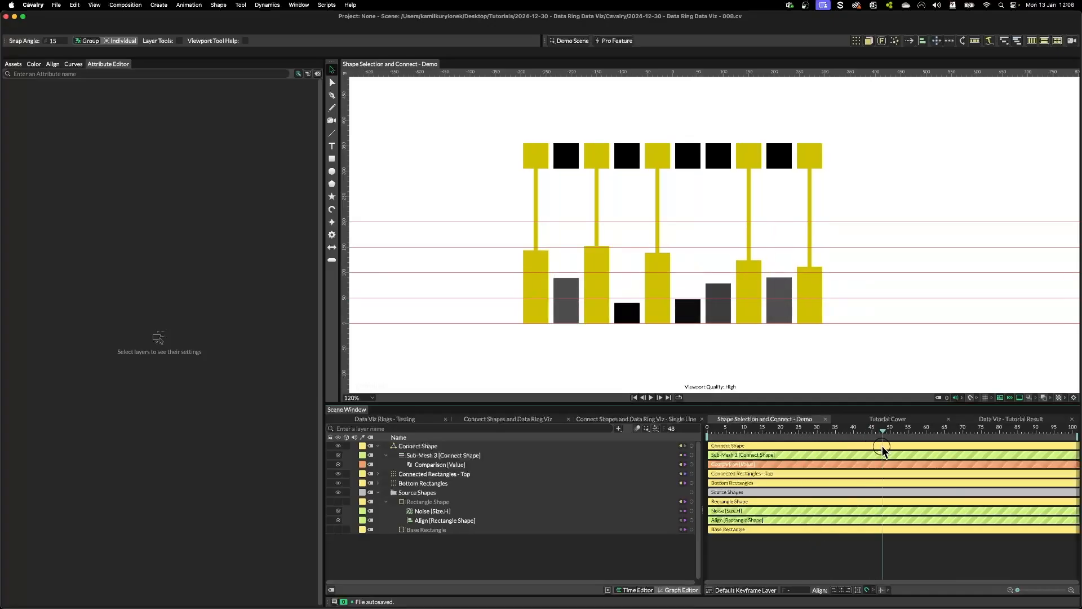
# Step: Add a centred ellipse with a radius of 100 to the Data Viz - Tutorial Result composition and open its fill color
pyautogui.click(1036, 420)
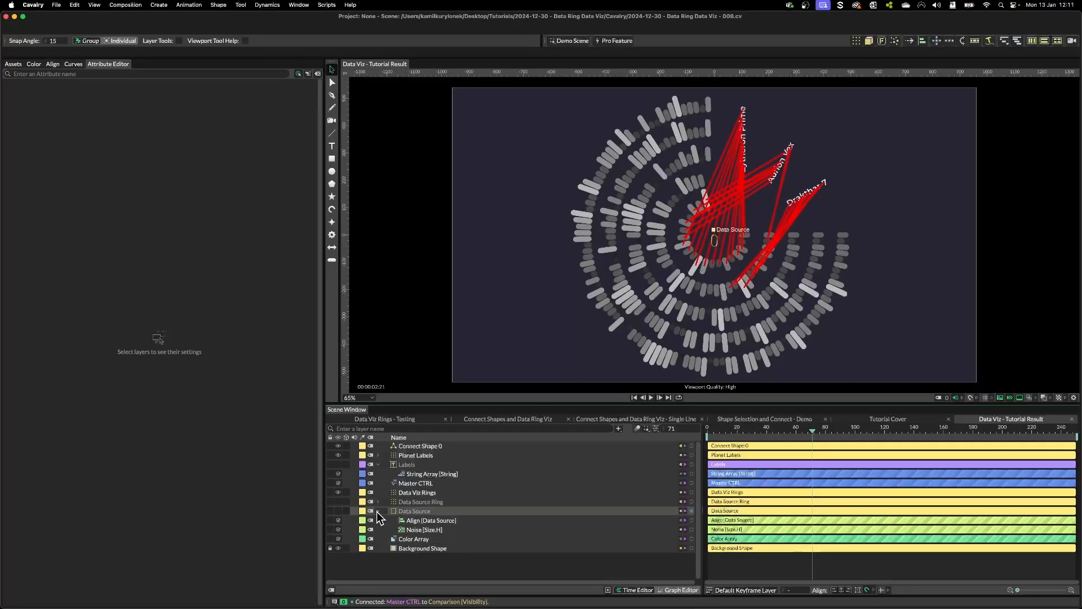
pyautogui.click(336, 170)
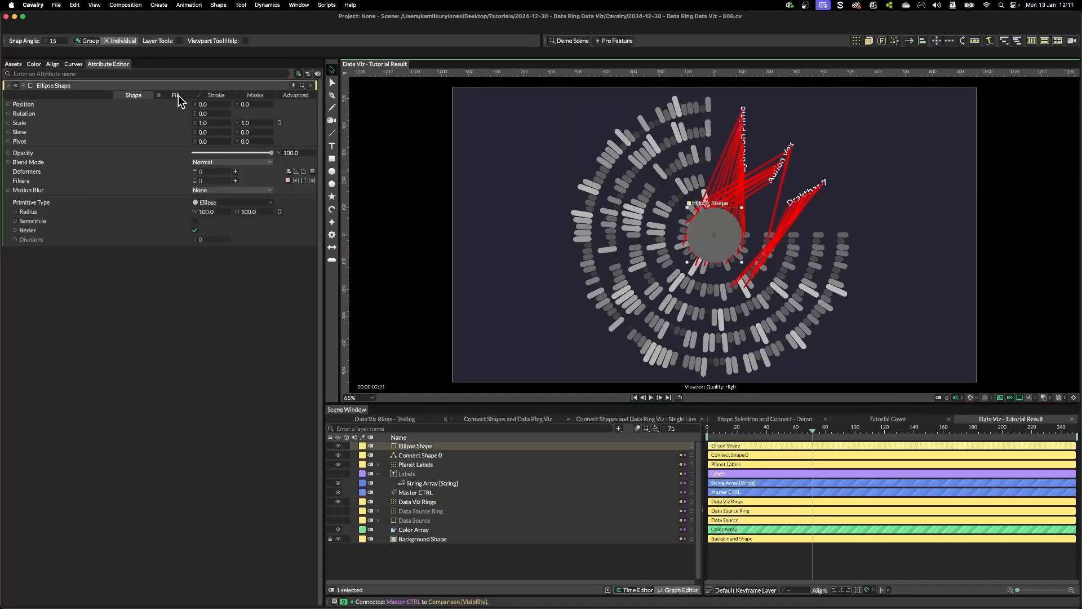
pyautogui.click(176, 96)
pyautogui.click(217, 114)
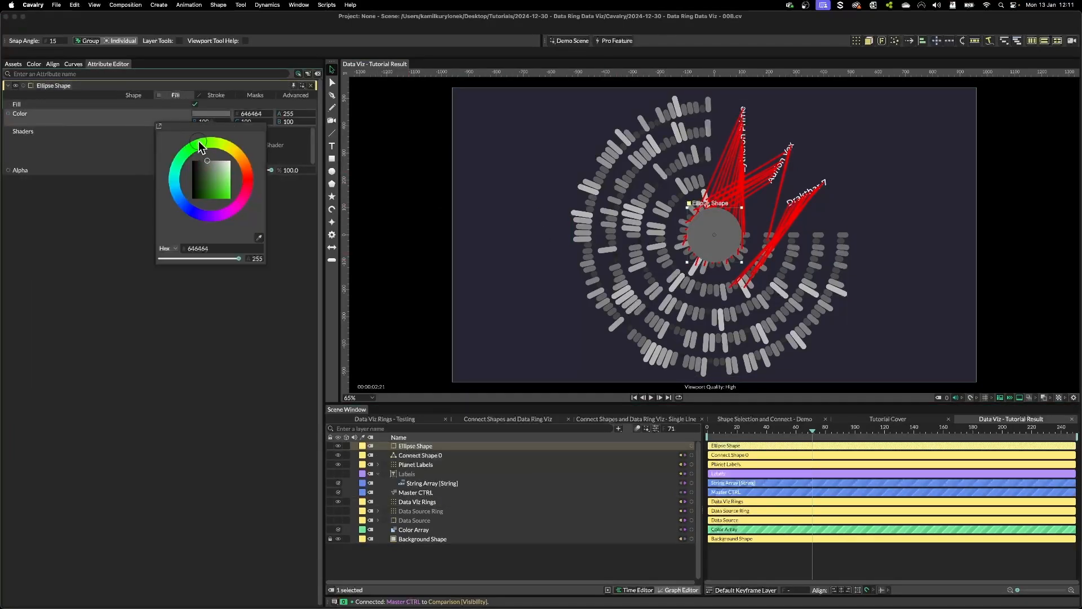
# Step: Fill the ellipse with green (25b800) and set its radius to 10
pyautogui.moveTo(210, 169); pyautogui.dragTo(221, 207)
pyautogui.click(233, 375)
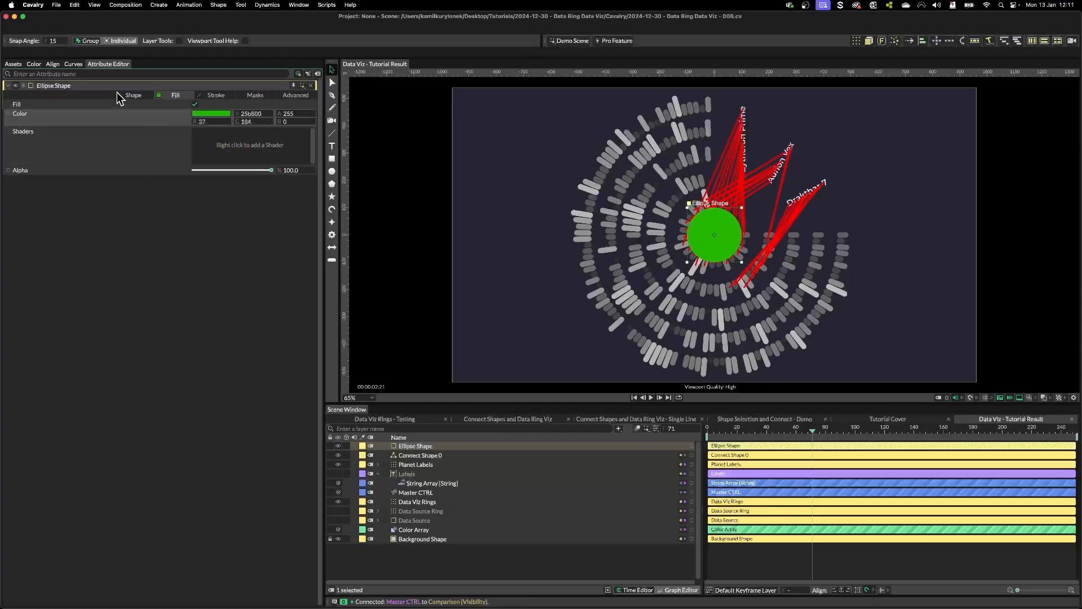
pyautogui.click(133, 94)
pyautogui.click(210, 211)
pyautogui.write('10')
pyautogui.press('Return')
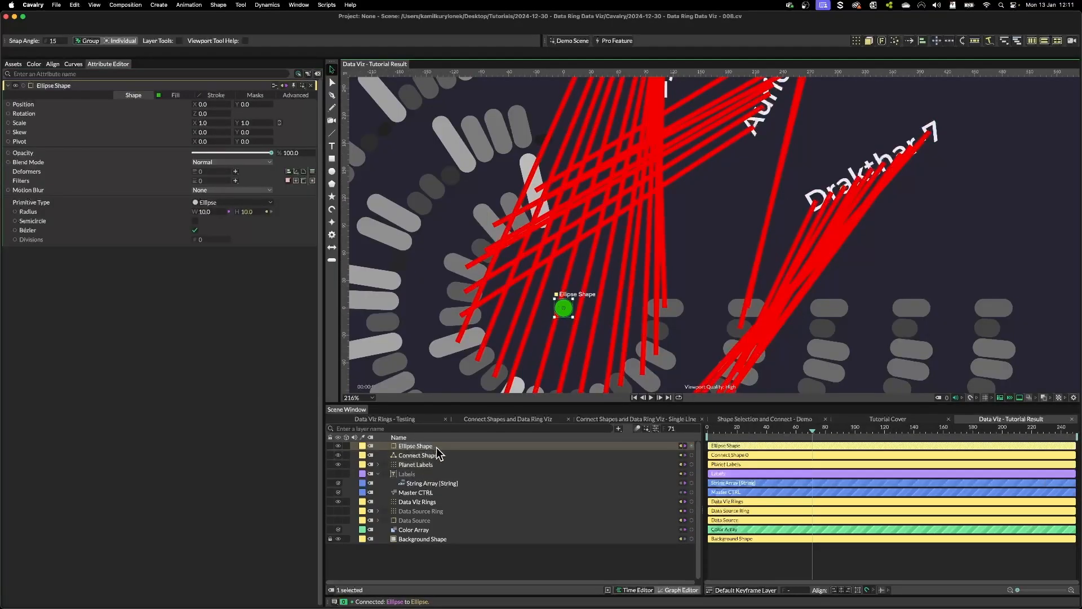
# Step: Hide the Connect Shape 0 layer so the red connecting lines no longer cover the planet labels
pyautogui.moveTo(721, 144); pyautogui.dragTo(641, 214)
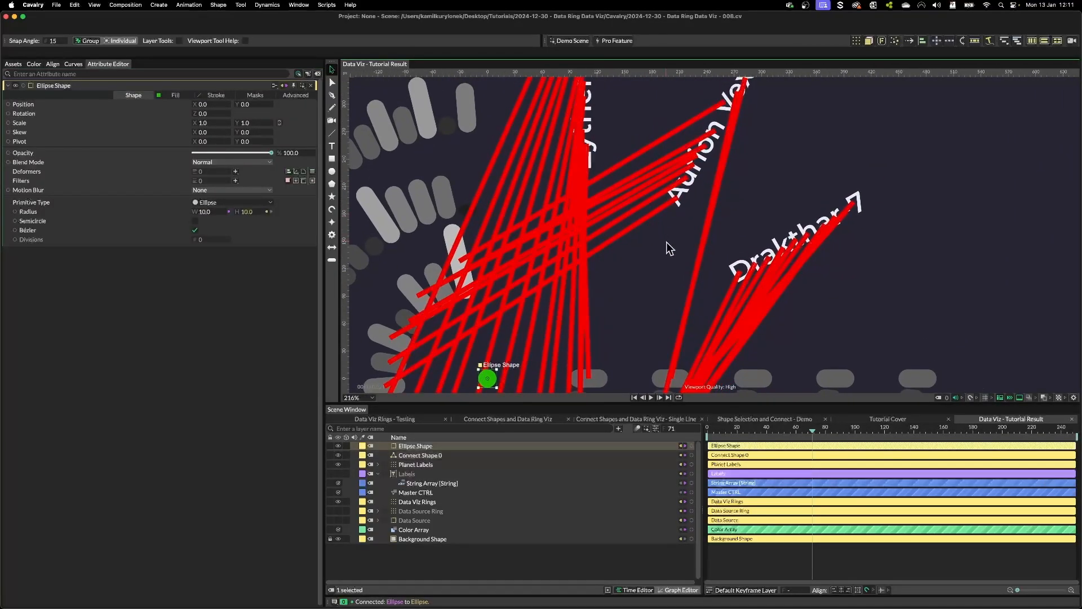
pyautogui.click(338, 455)
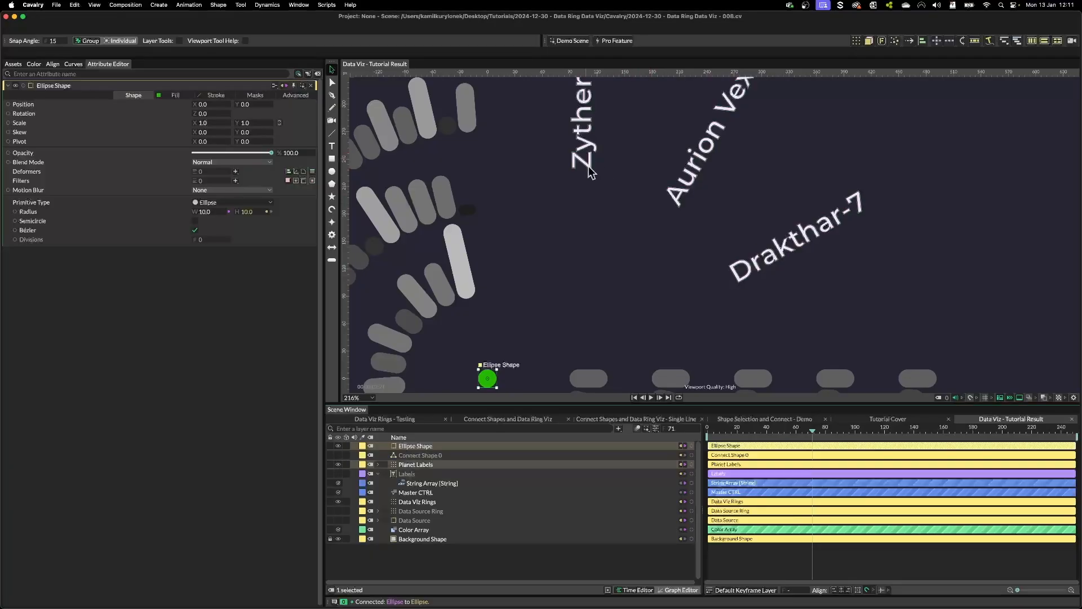
pyautogui.scroll(-5, 549, 343)
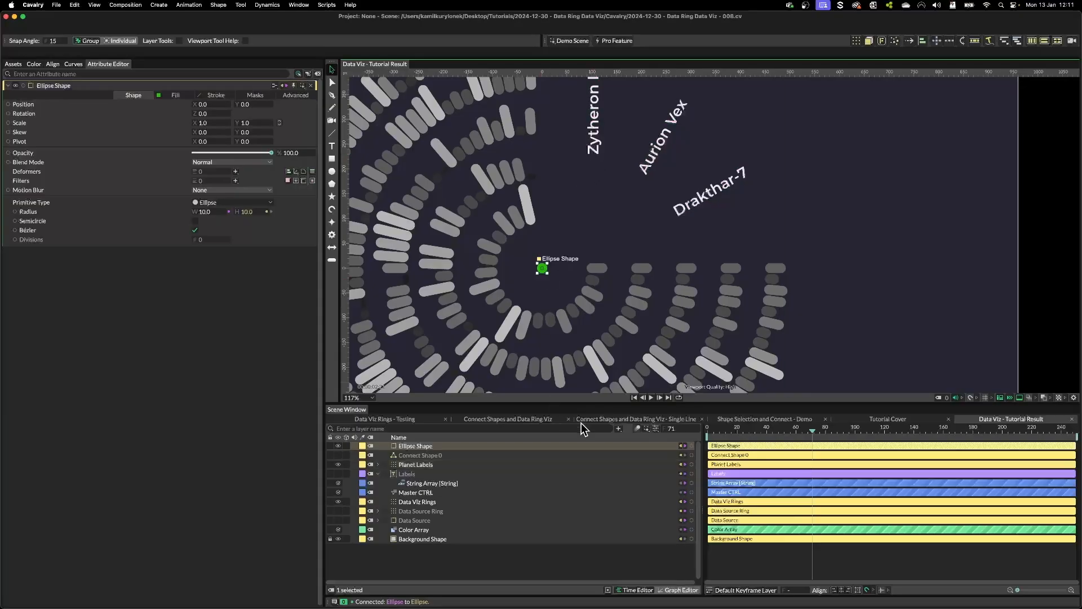
pyautogui.click(528, 421)
pyautogui.scroll(5, 768, 158)
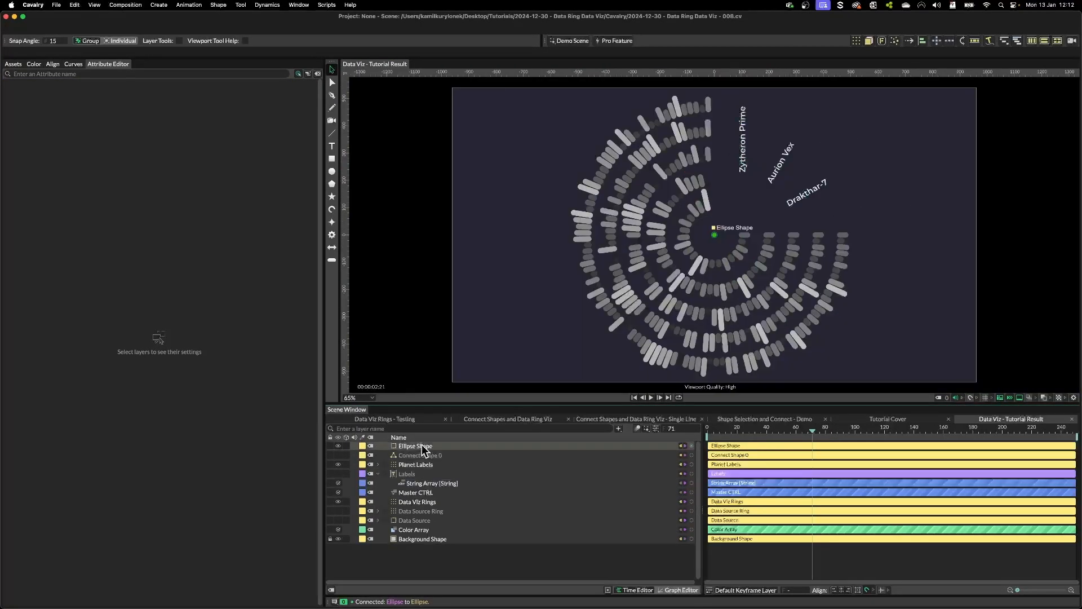
# Step: Create a Duplicator from the Ellipse Shape and rename it Placeholder Position 0
pyautogui.click(422, 446)
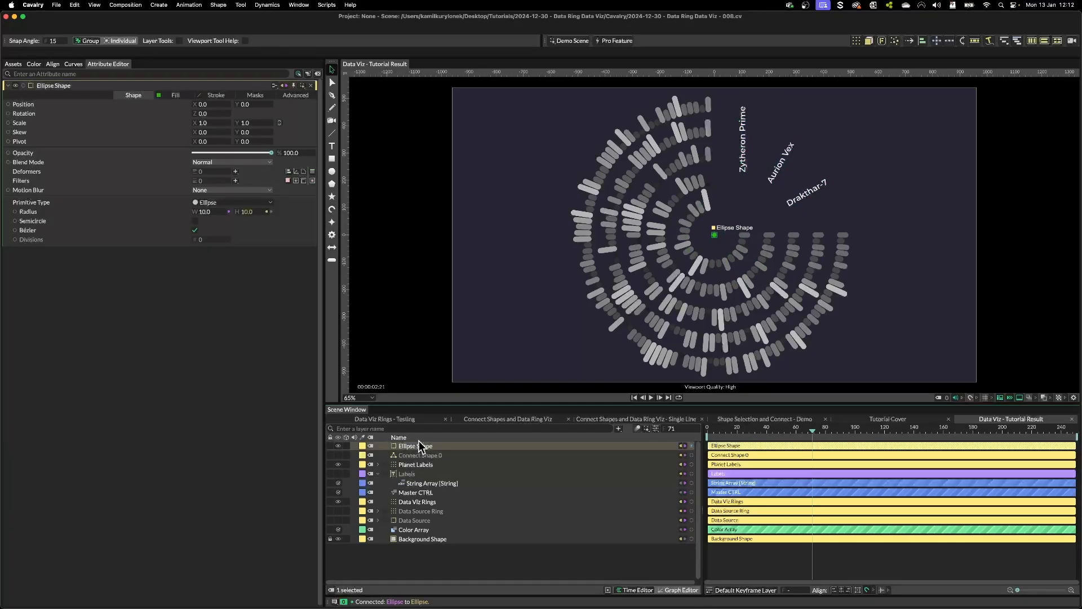
pyautogui.click(858, 42)
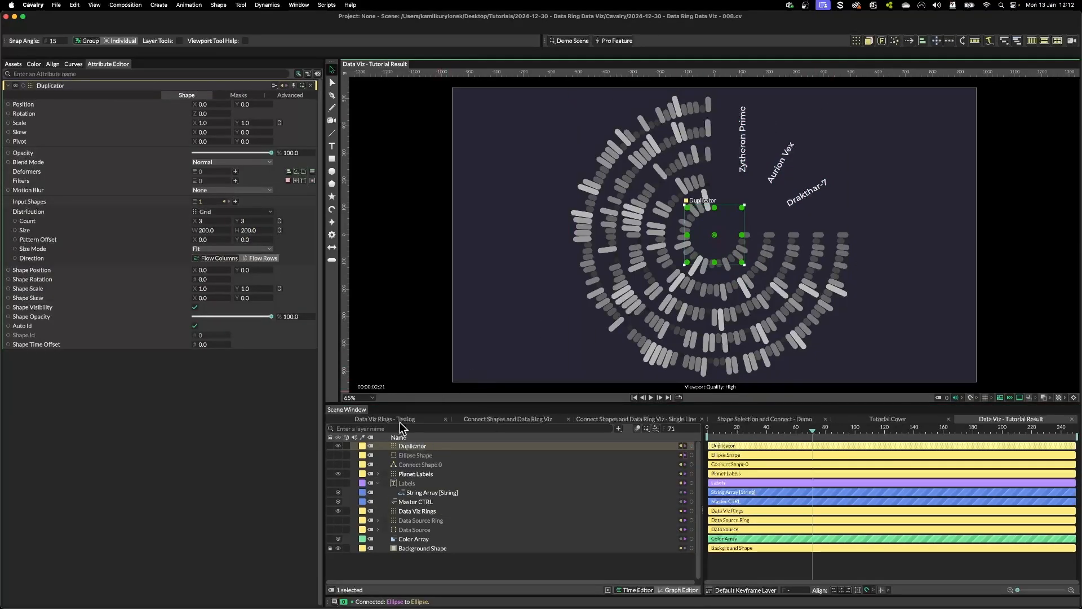
pyautogui.doubleClick(417, 446)
pyautogui.write('Placeholder Position 0')
pyautogui.press('Return')
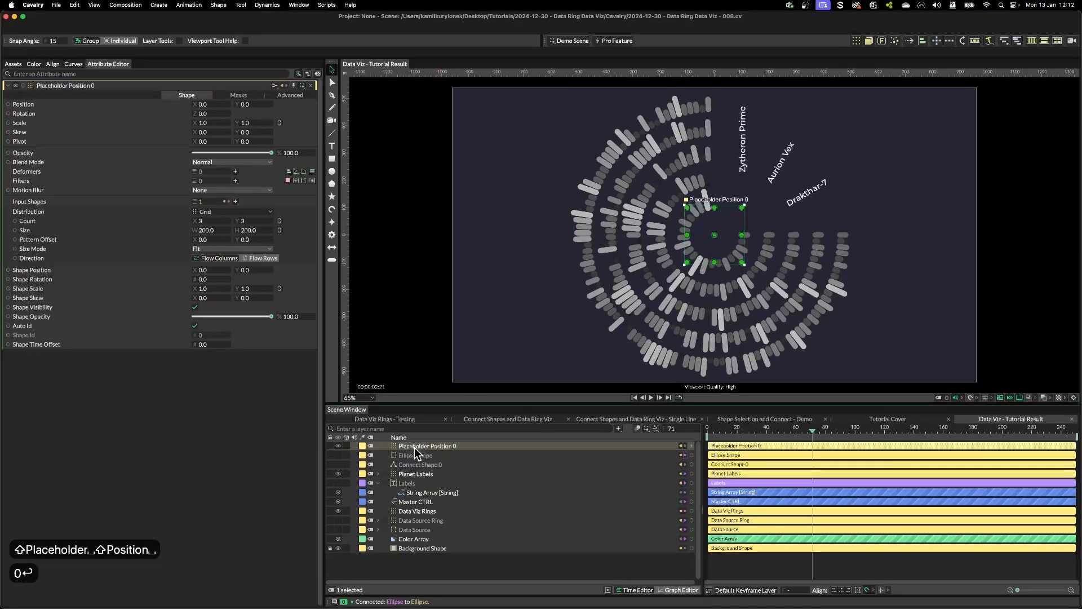
# Step: Change the distribution of Placeholder Position 0 to Point
pyautogui.click(231, 211)
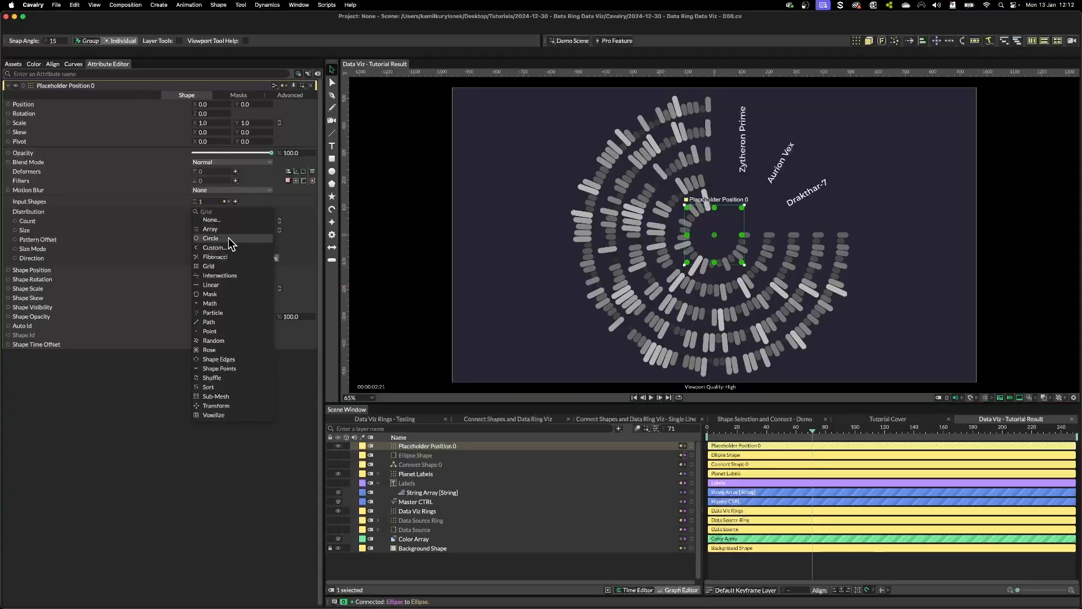
pyautogui.click(218, 331)
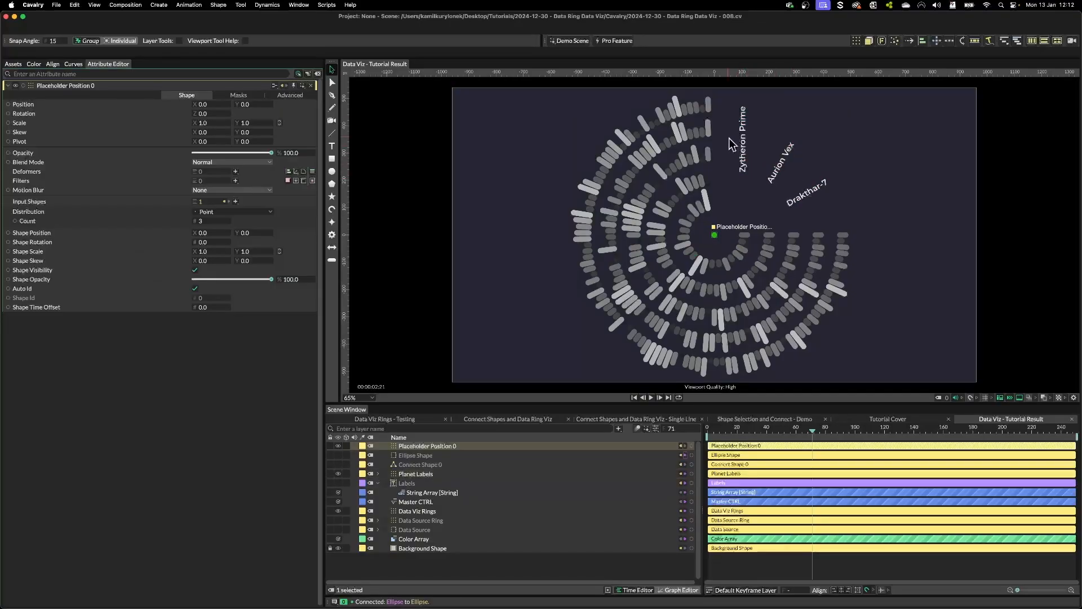
# Step: Add a Get Sub-Mesh Transform utility and assign Planet Labels as its input shape
pyautogui.press('super+period')
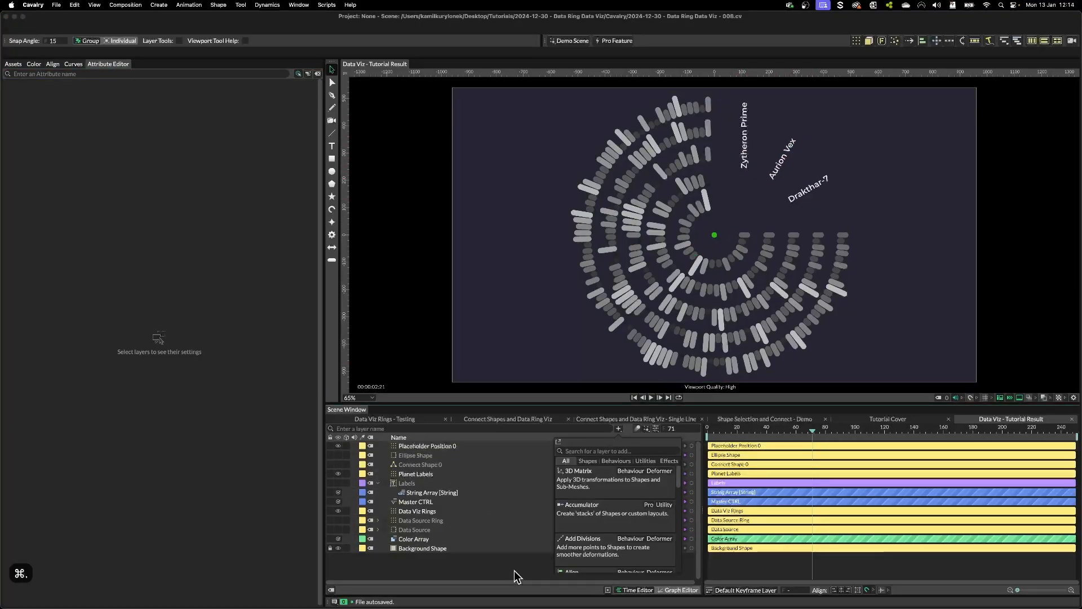
pyautogui.write('get s')
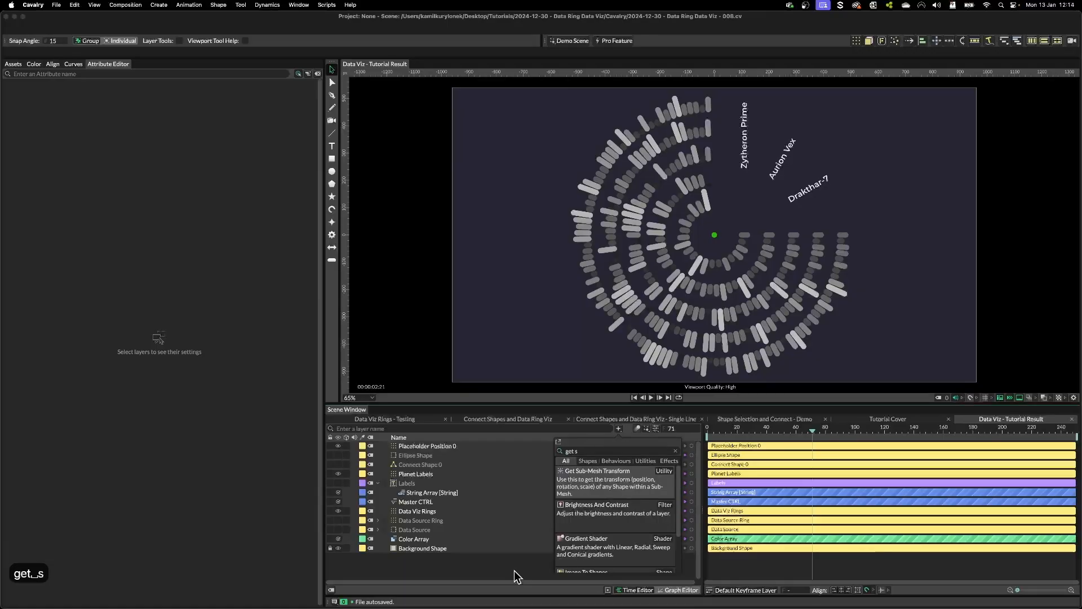
pyautogui.click(574, 475)
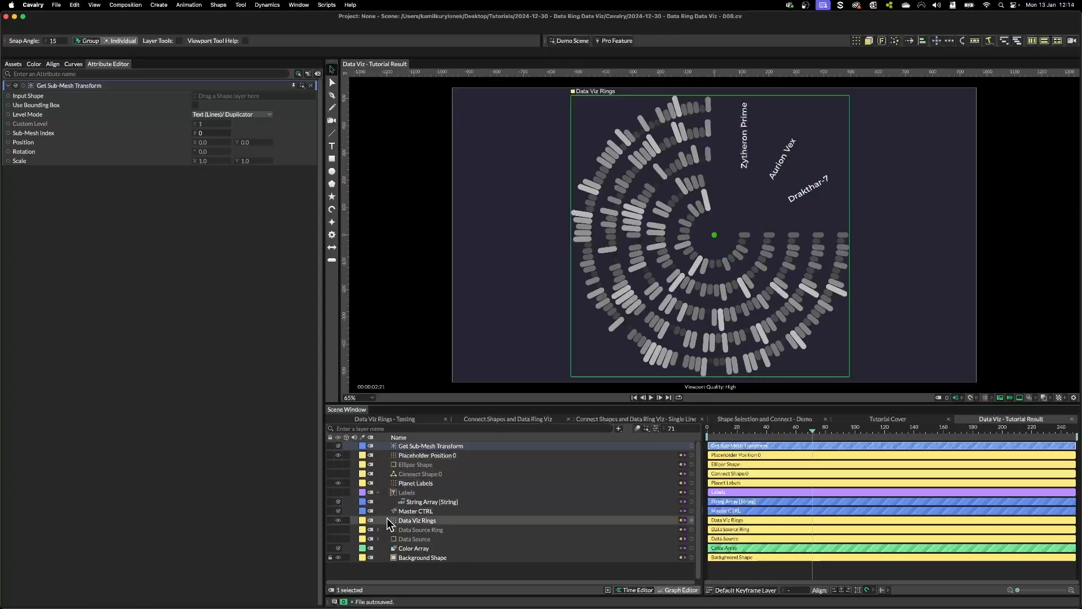
pyautogui.moveTo(421, 482); pyautogui.dragTo(247, 97)
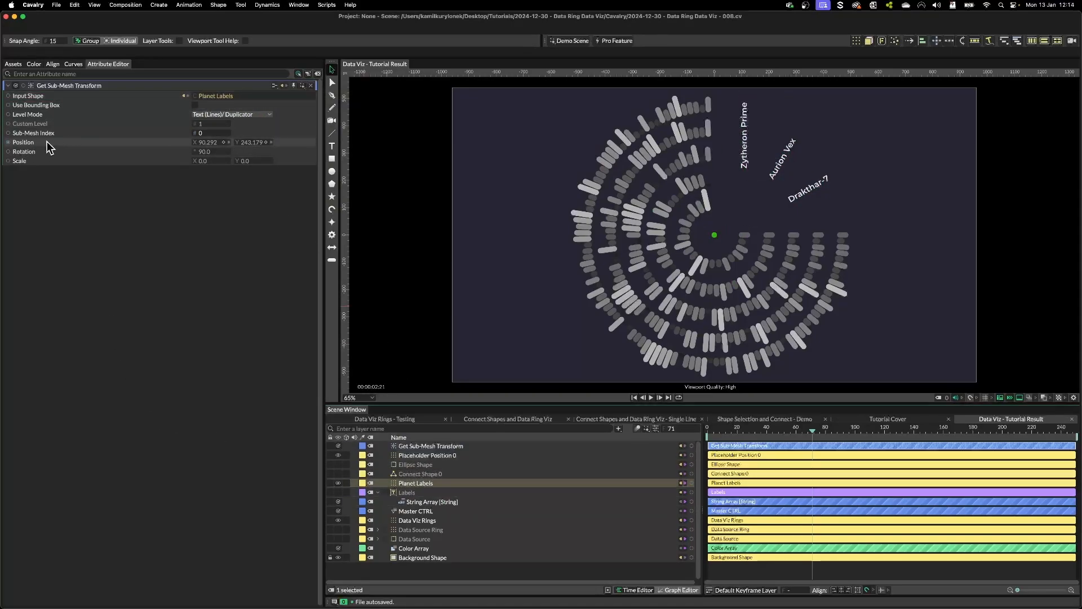
# Step: Connect the Get Sub-Mesh Transform's position to the Position of Placeholder Position 0
pyautogui.moveTo(8, 142); pyautogui.dragTo(10, 143)
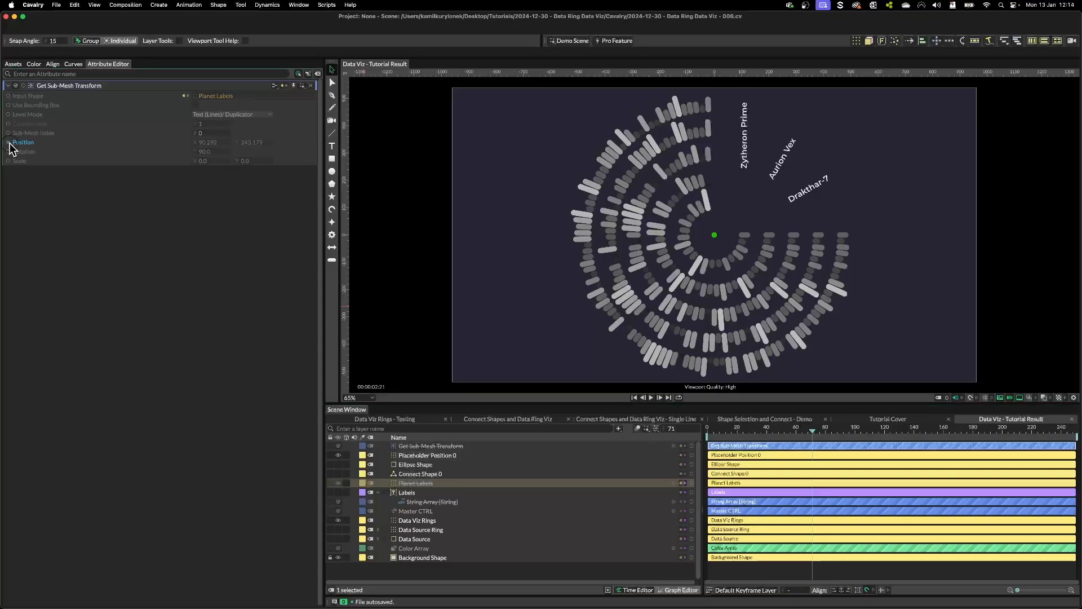
pyautogui.moveTo(166, 299); pyautogui.dragTo(410, 455)
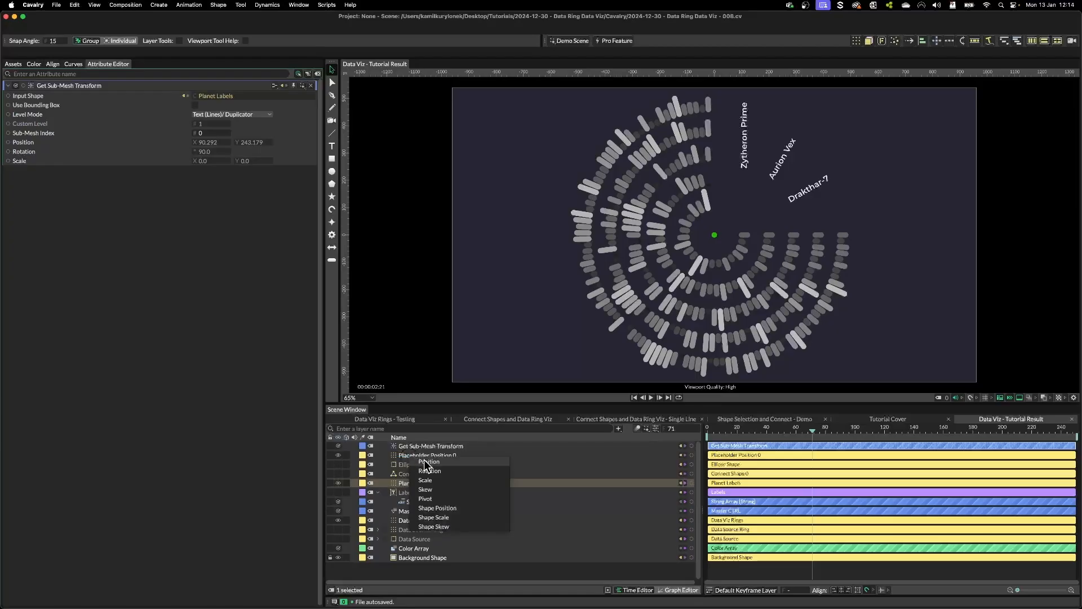
pyautogui.click(424, 459)
pyautogui.scroll(6, 771, 176)
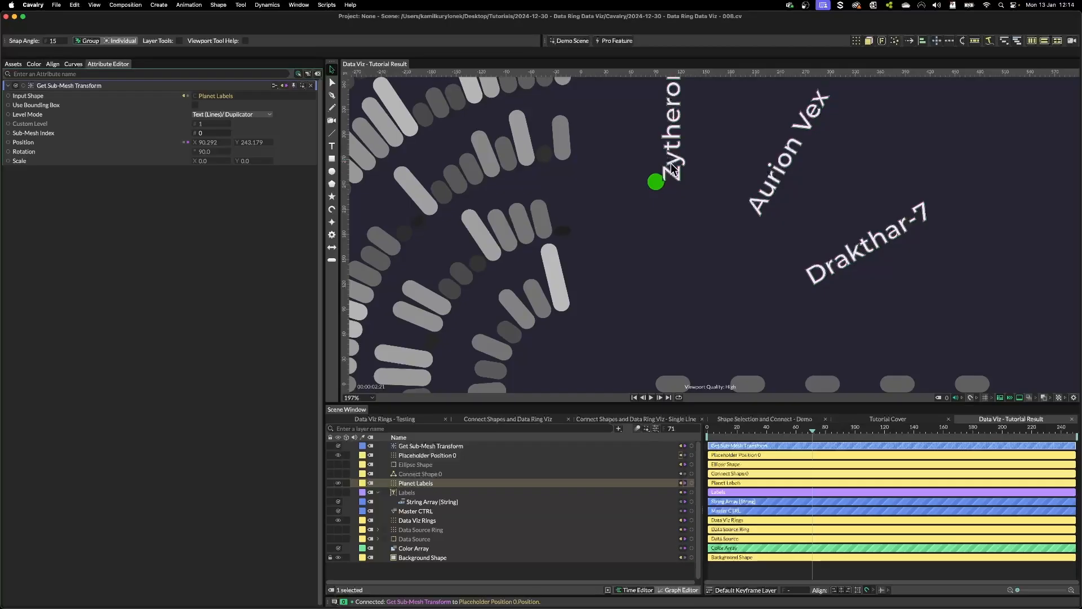
# Step: Test the placeholder's placement by cycling the Sub-Mesh Index through the planet labels and returning it to 0
pyautogui.click(212, 133)
pyautogui.press('Up')
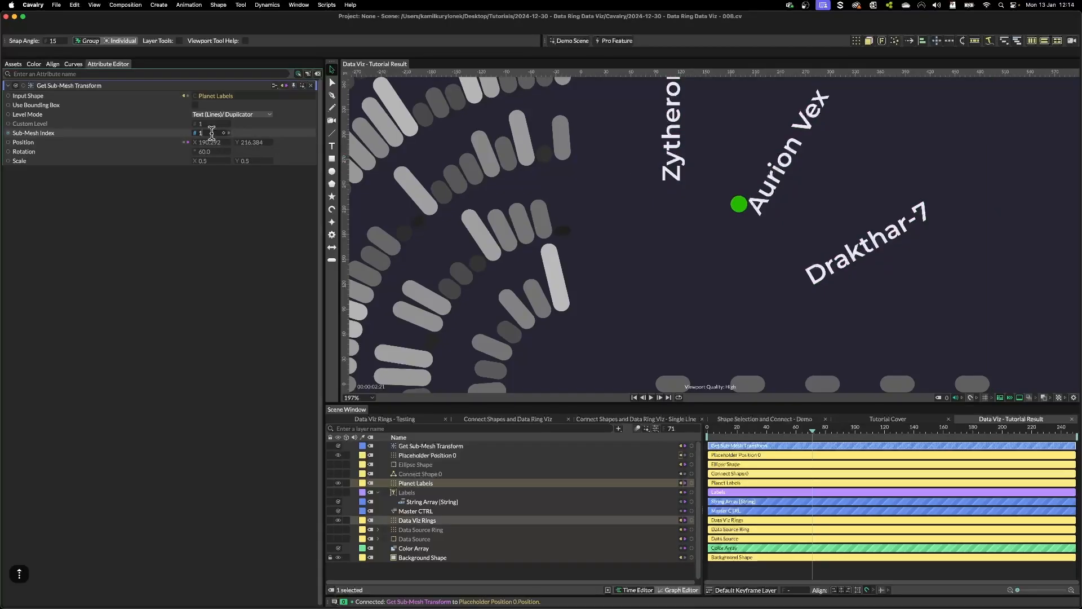
pyautogui.press('Down')
pyautogui.press('Up')
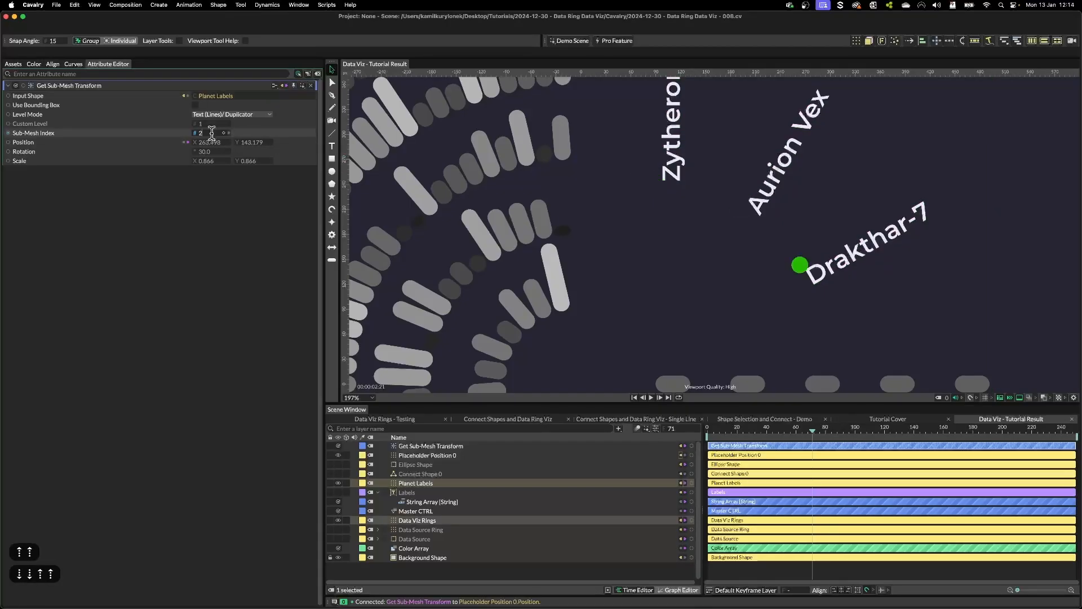
pyautogui.press('Down')
pyautogui.press('Up')
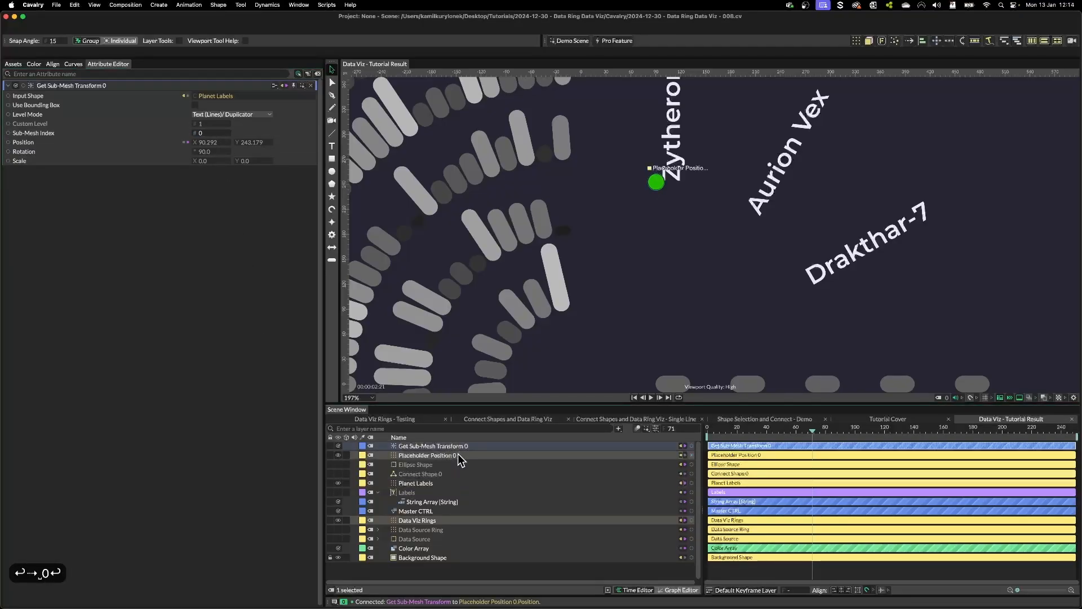
# Step: Set the vertical alignment of the Labels text to middle so the labels centre on the placeholder point
pyautogui.scroll(-3, 669, 214)
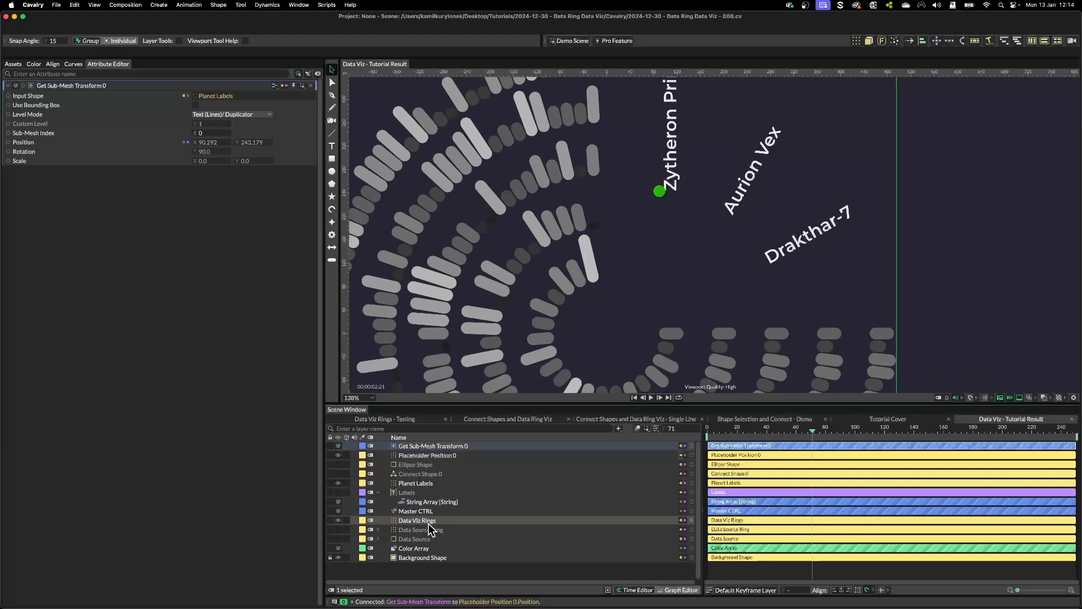
pyautogui.click(406, 494)
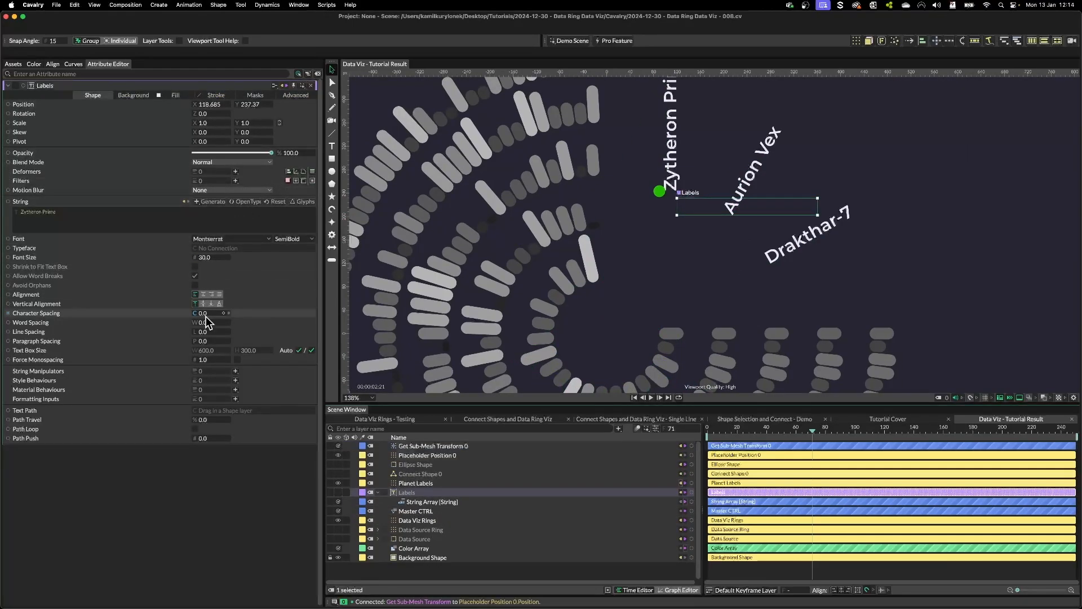
pyautogui.click(203, 304)
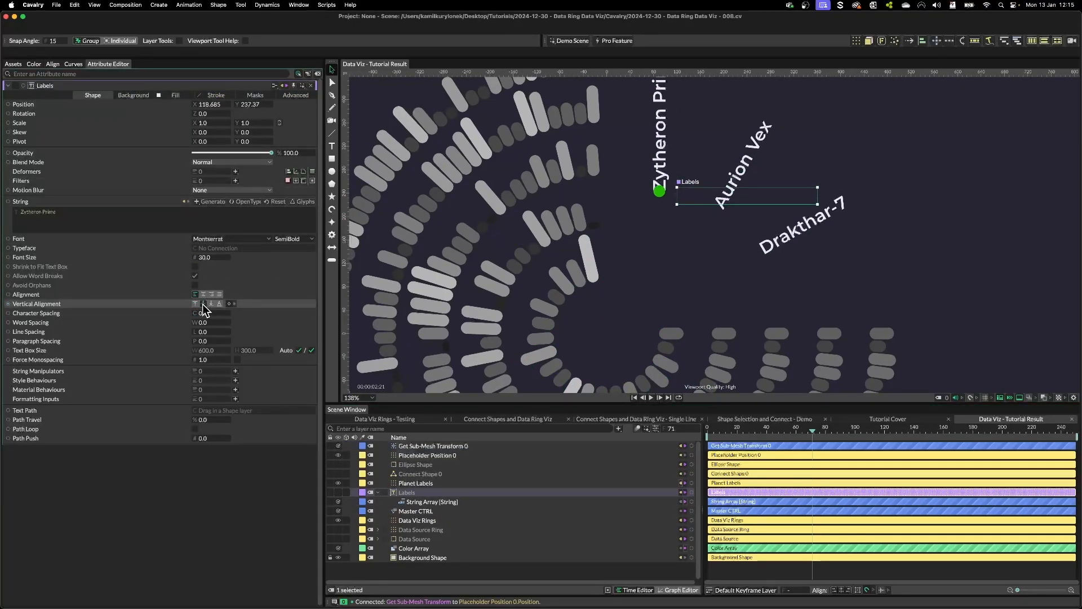
# Step: Make Connect Shape 0 visible again and reduce its Connection Limit to 42
pyautogui.scroll(5, 687, 165)
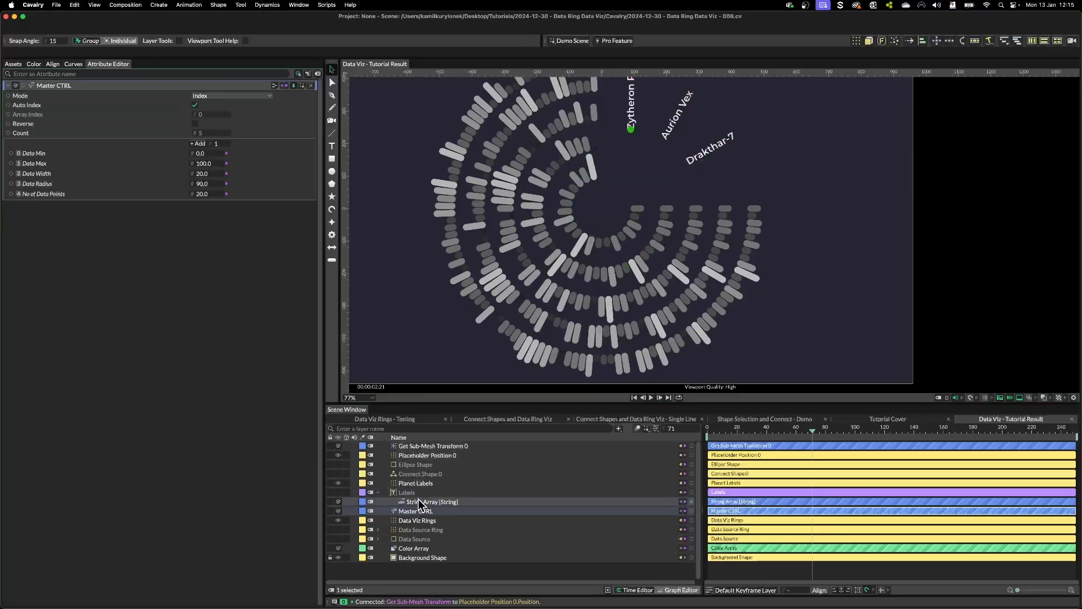
pyautogui.click(431, 475)
pyautogui.click(338, 474)
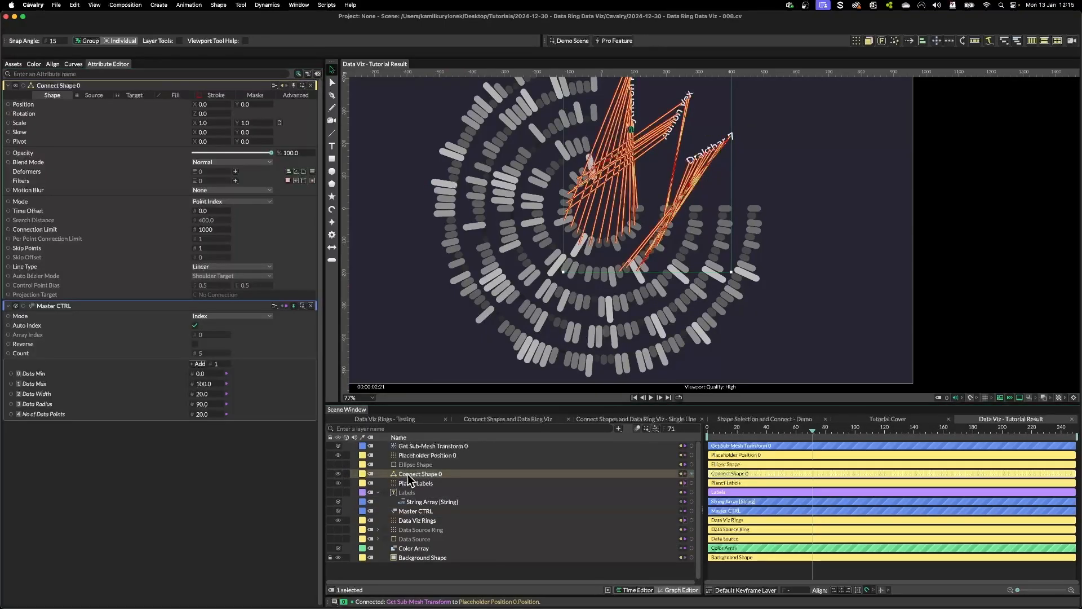
pyautogui.scroll(3, 850, 146)
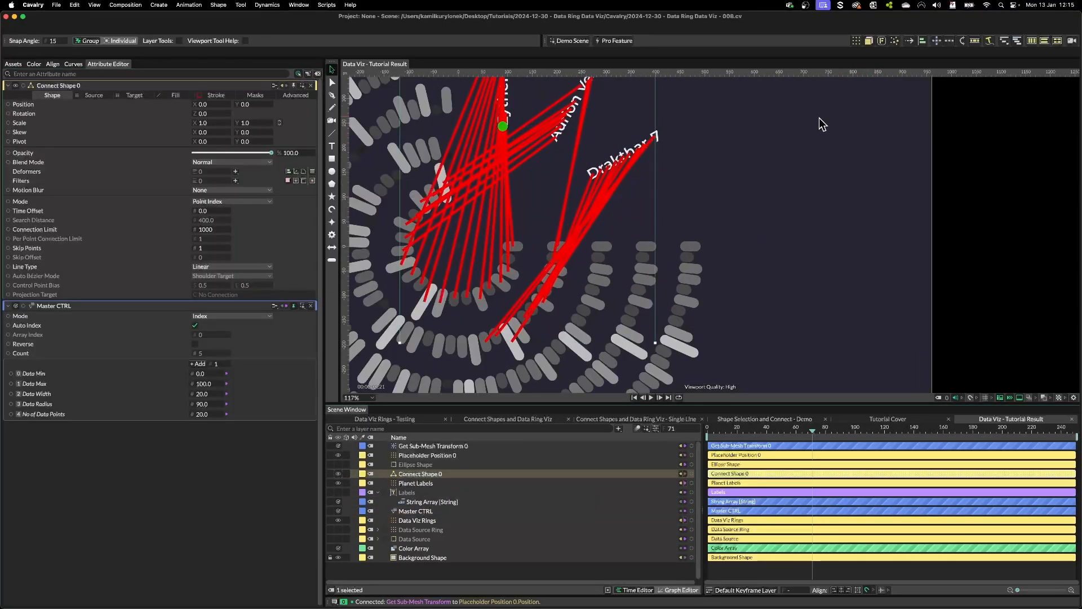
pyautogui.moveTo(820, 117); pyautogui.dragTo(824, 195)
pyautogui.scroll(-3, 823, 196)
pyautogui.moveTo(230, 230)
pyautogui.mouseDown()
pyautogui.moveTo(201, 236)
pyautogui.moveTo(228, 241)
pyautogui.mouseUp()
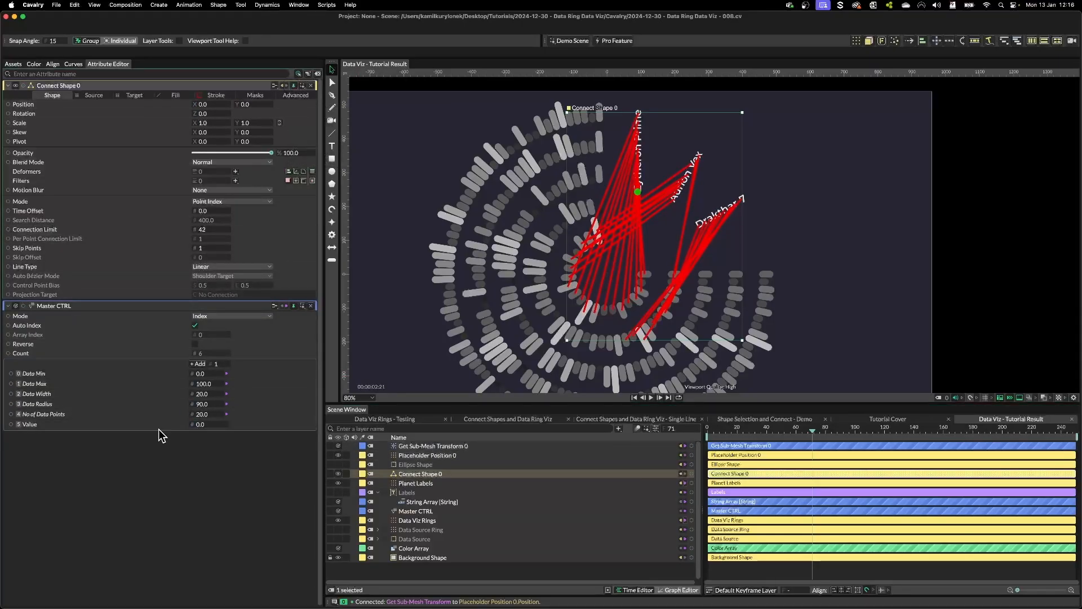
# Step: Rename the new value in Master CTRL to Connections Limit
pyautogui.rightClick(32, 424)
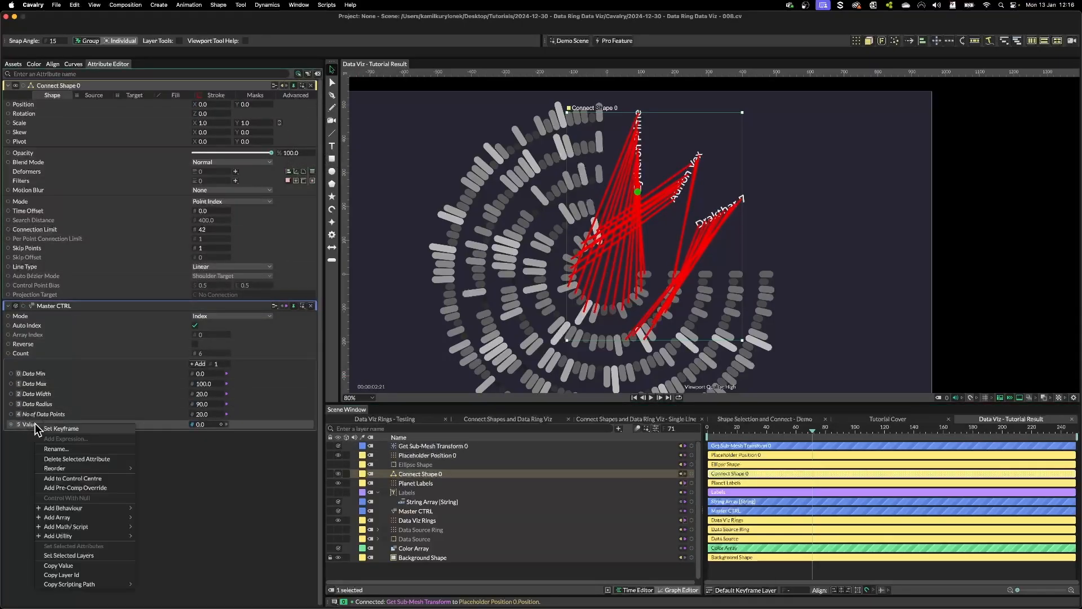
pyautogui.click(71, 448)
pyautogui.write('Connections Limit')
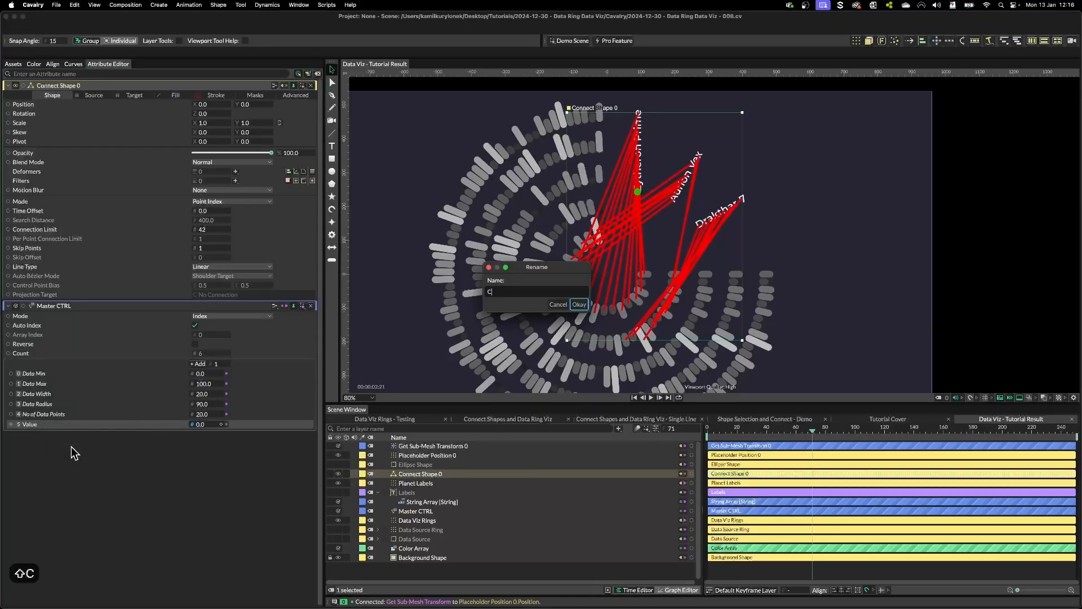
pyautogui.press('Return')
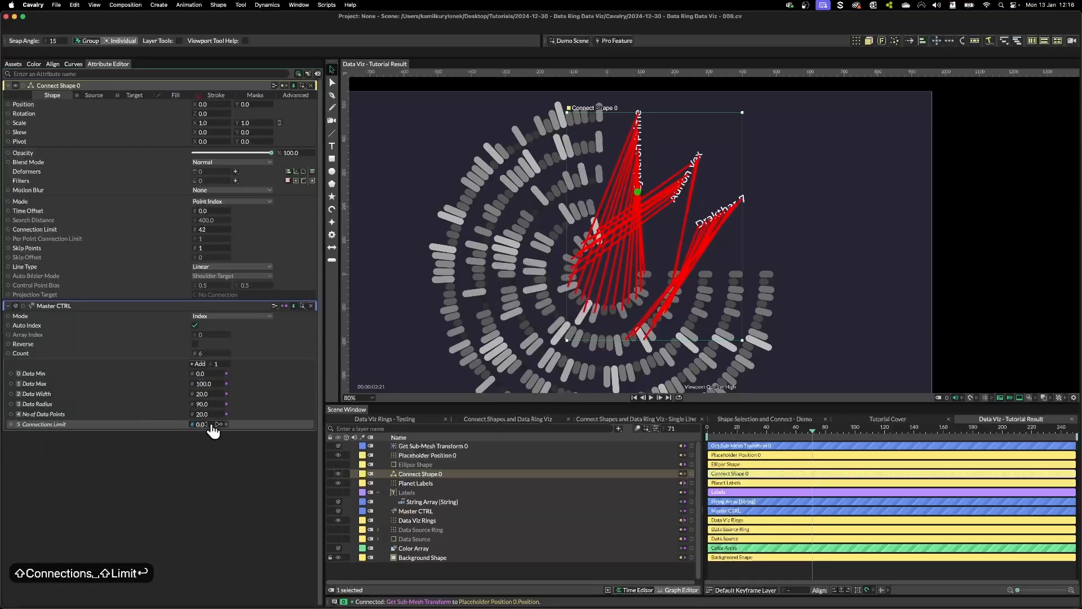
# Step: Connect Master CTRL's Connections Limit to Connect Shape 0's Connection Limit and set the value to 100
pyautogui.moveTo(193, 424); pyautogui.dragTo(215, 230)
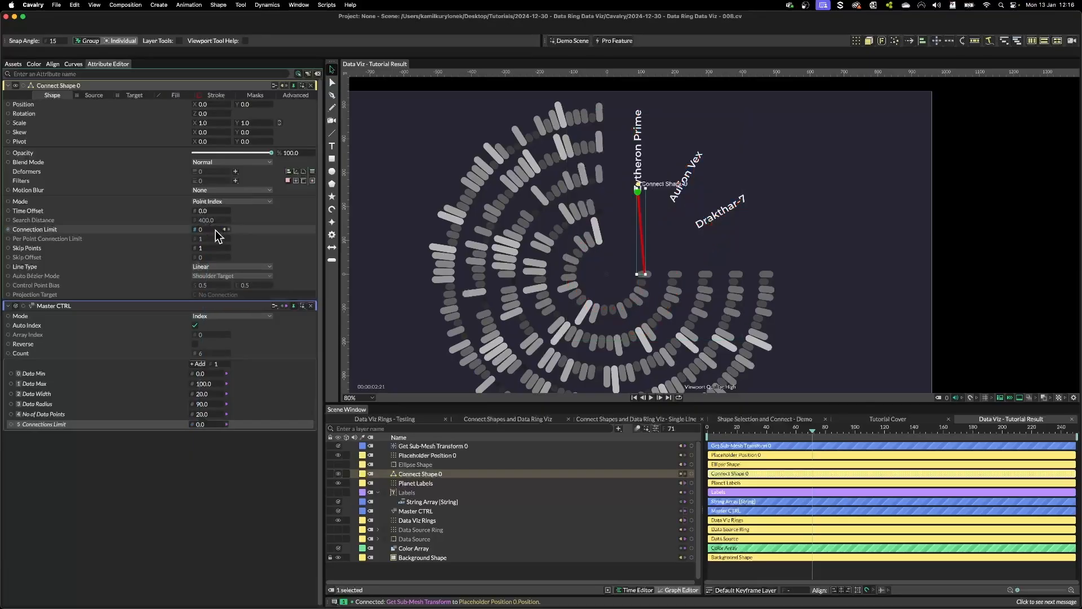
pyautogui.click(204, 424)
pyautogui.write('100')
pyautogui.press('Return')
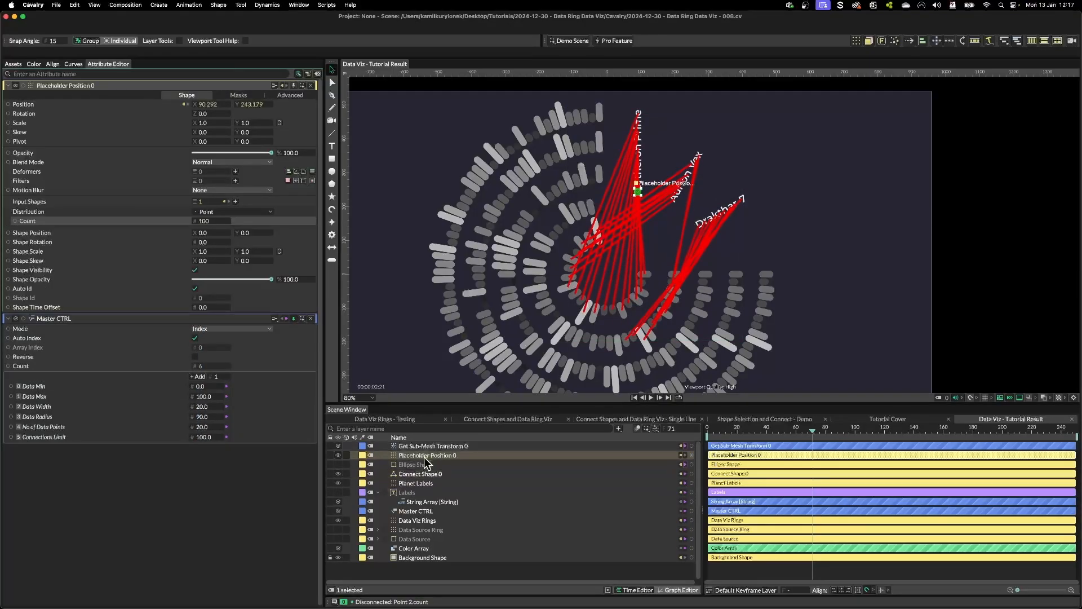
# Step: Drive the point count of Placeholder Position 0 from Master CTRL and open the settings of Connect Shape 0
pyautogui.click(425, 456)
pyautogui.click(420, 474)
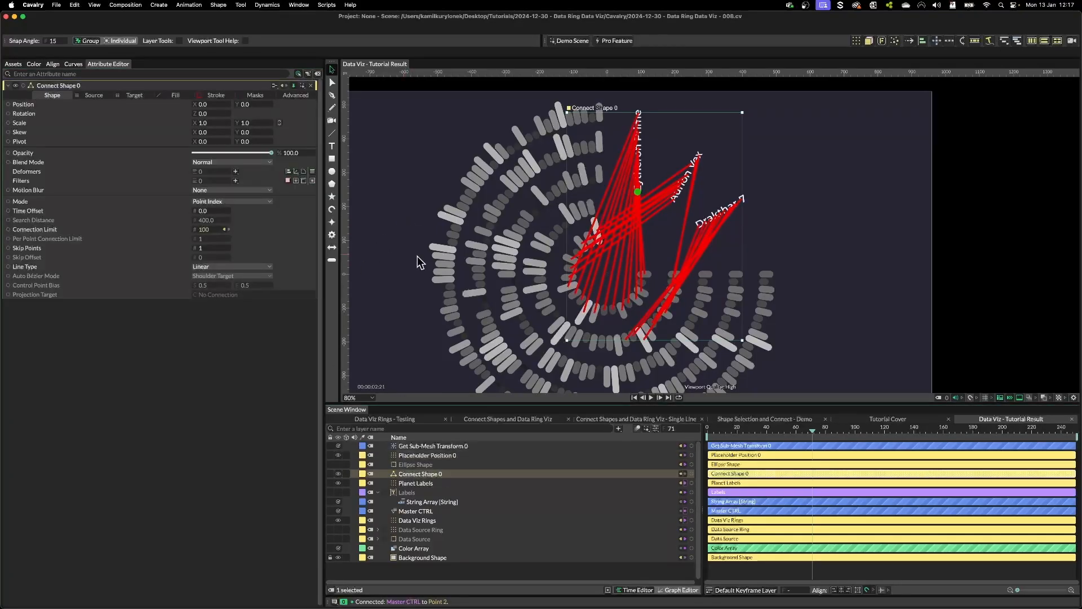
pyautogui.scroll(-2, 410, 276)
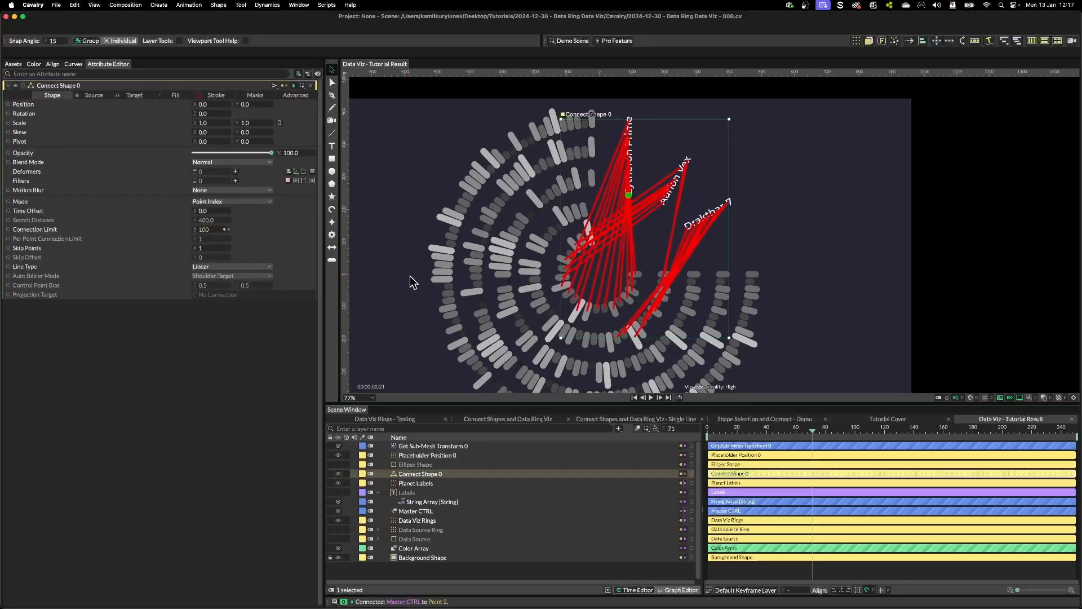
# Step: Set Placeholder Position 0 as the target Input Shape of Connect Shape 0 in place of Planet Labels
pyautogui.click(99, 96)
pyautogui.click(134, 95)
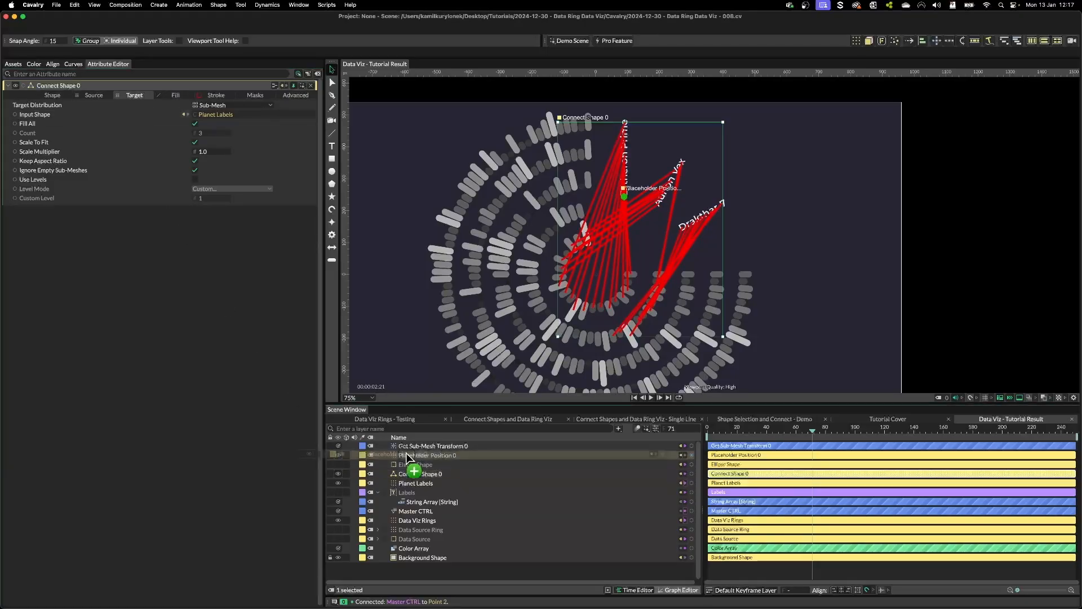
pyautogui.moveTo(406, 452); pyautogui.dragTo(263, 114)
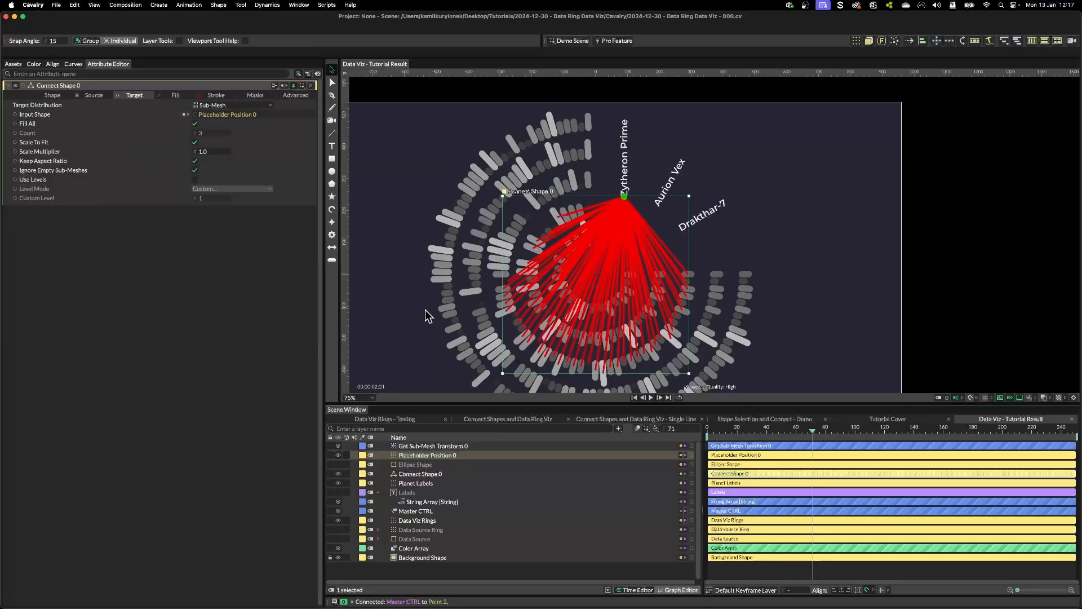
pyautogui.click(874, 323)
pyautogui.scroll(-2, 874, 322)
pyautogui.moveTo(871, 323); pyautogui.dragTo(771, 290)
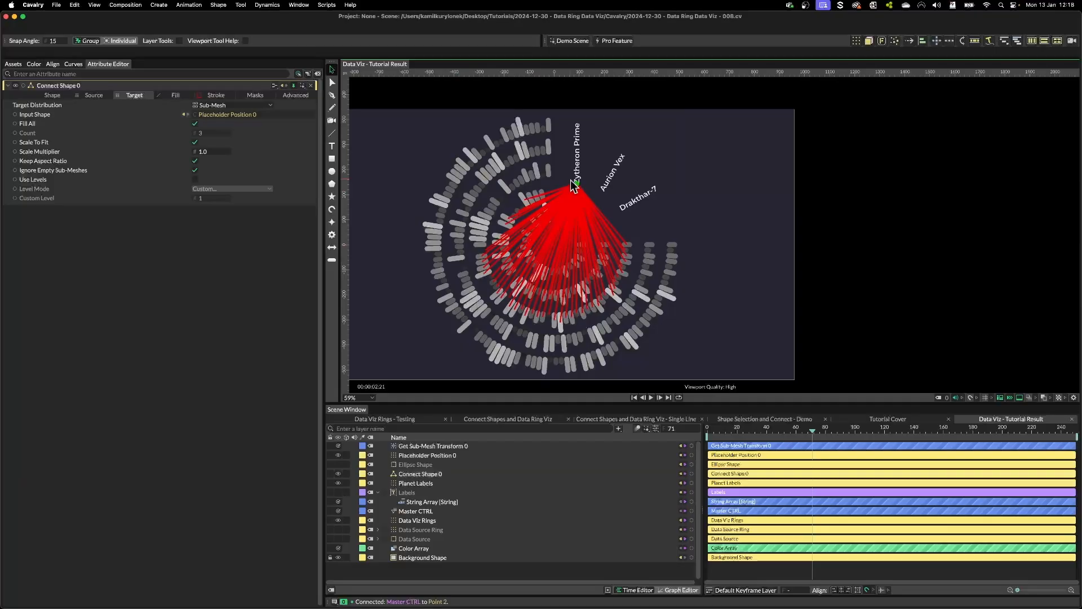
# Step: Cycle Get Sub-Mesh Transform 0's Sub-Mesh Index between 0 and 2 to test each planet label, and return it to 0
pyautogui.click(429, 456)
pyautogui.click(428, 446)
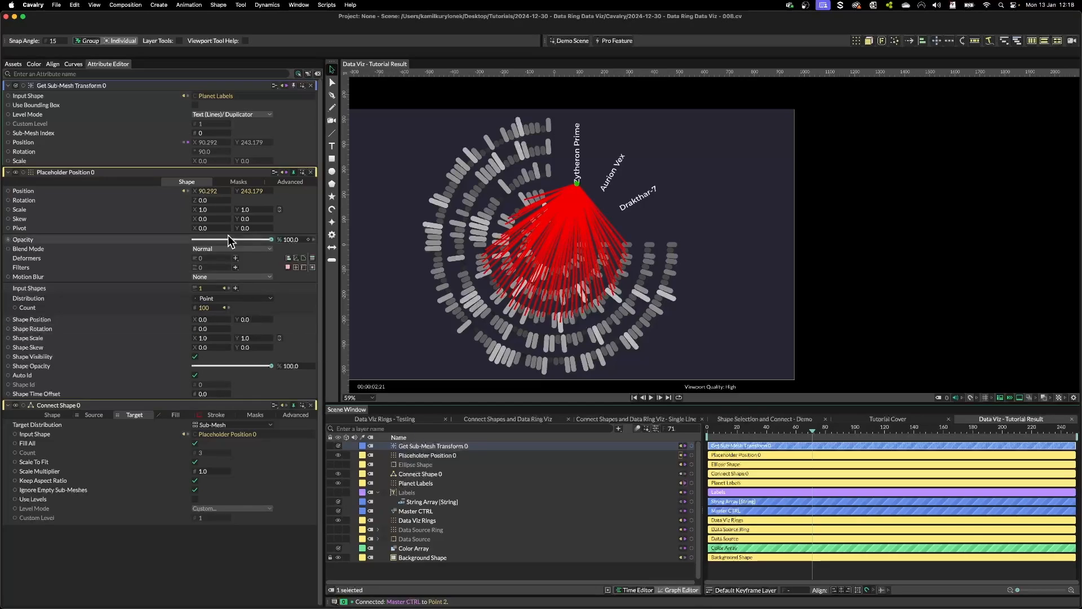
pyautogui.click(208, 133)
pyautogui.press('Up')
pyautogui.press('Up')
pyautogui.press('Down')
pyautogui.press('Down')
pyautogui.press('Up')
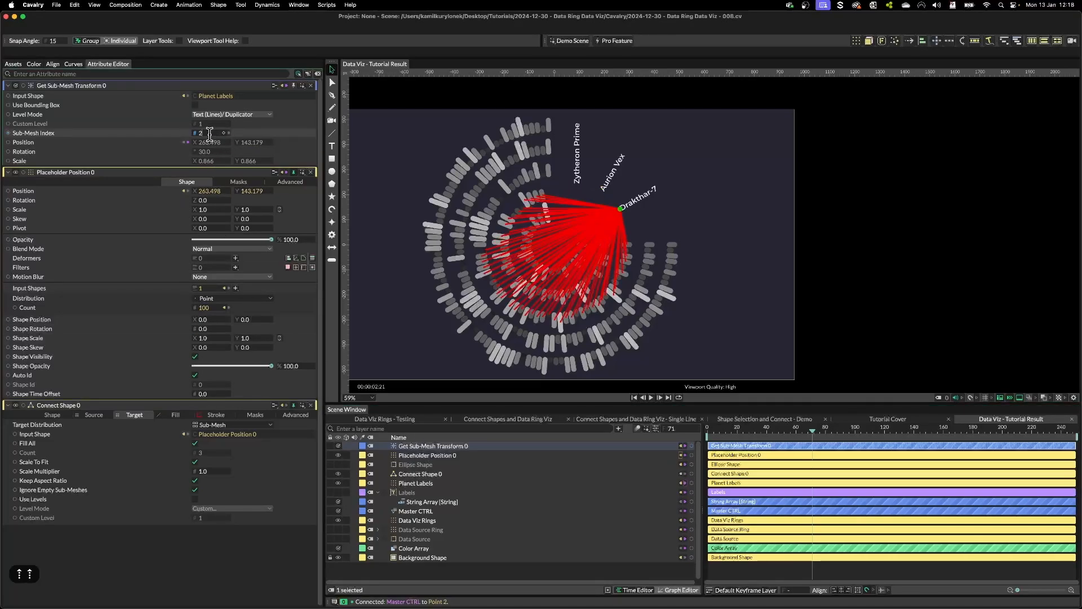
pyautogui.press('Up')
pyautogui.press('Down')
pyautogui.press('Down')
pyautogui.press('Up')
pyautogui.press('Up')
pyautogui.press('Down')
pyautogui.press('Down')
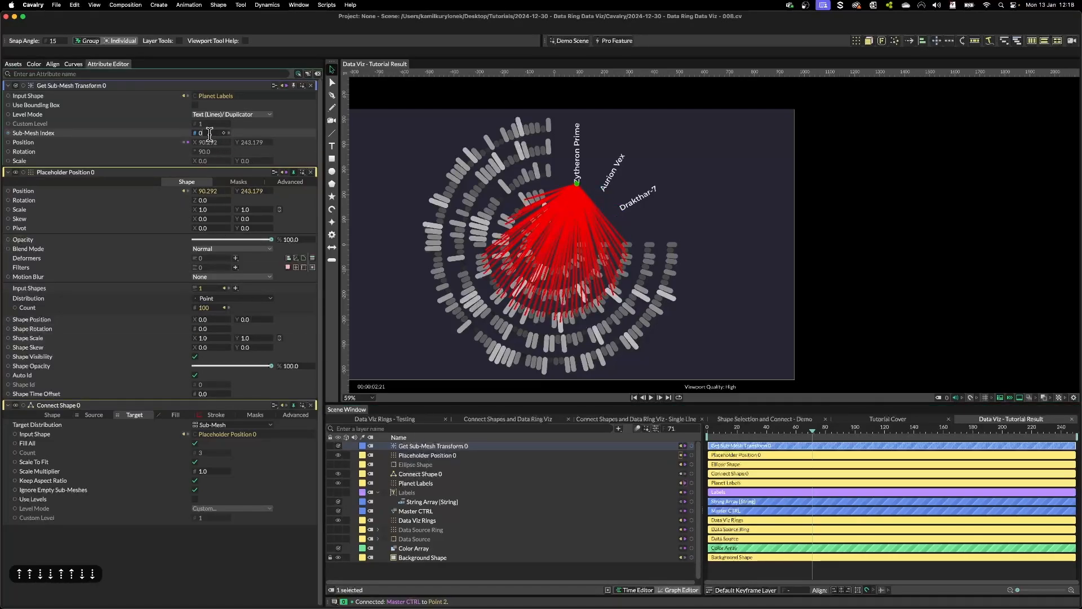
pyautogui.press('Up')
pyautogui.press('Up')
pyautogui.press('Down')
pyautogui.press('Down')
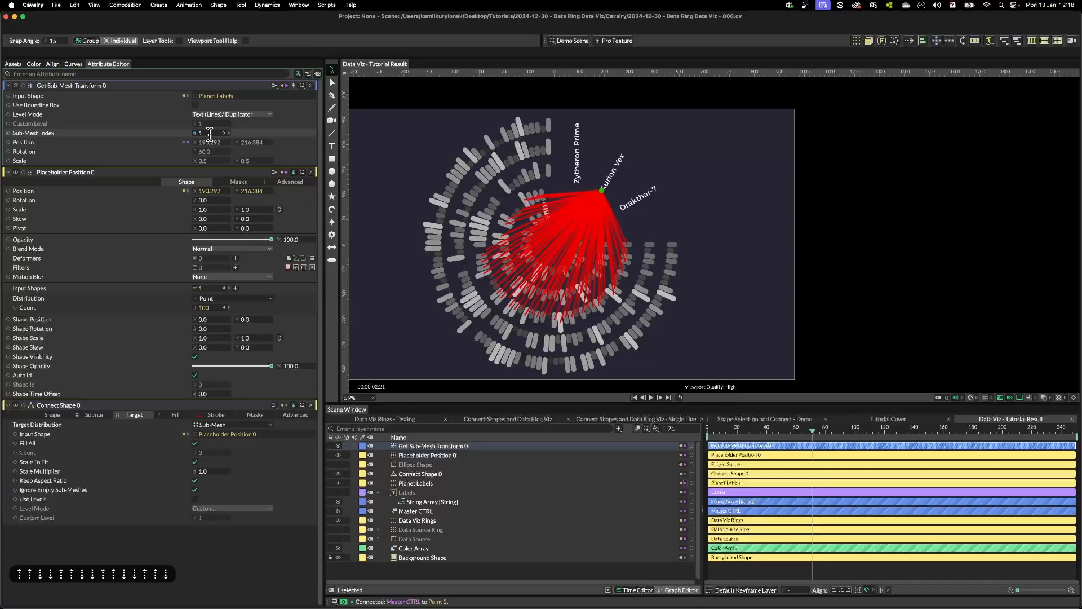
# Step: Open the stroke settings of Connect Shape 0
pyautogui.click(752, 279)
pyautogui.click(421, 474)
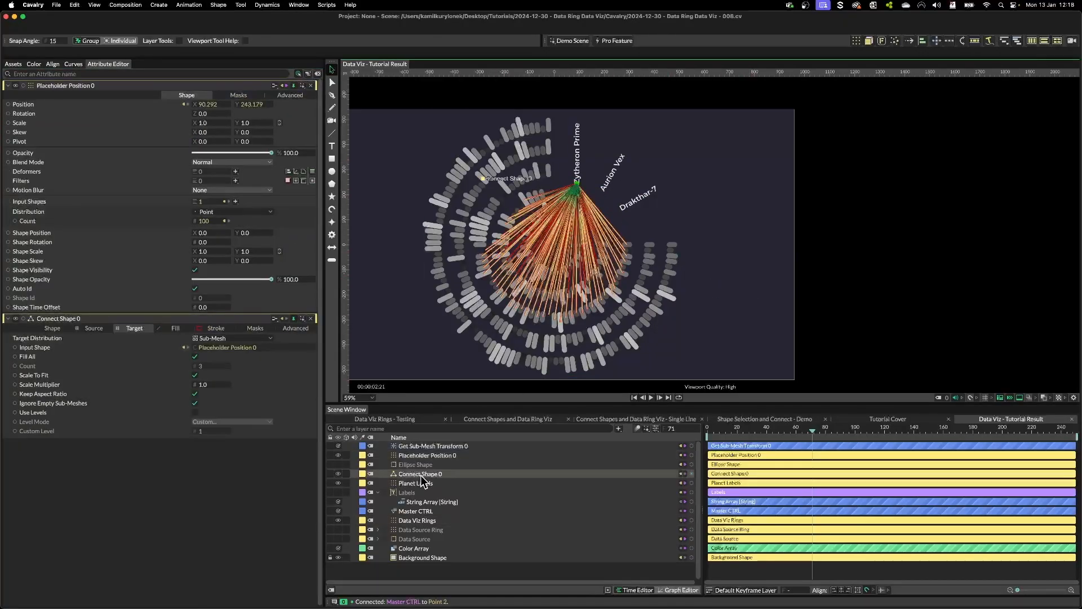
pyautogui.click(421, 476)
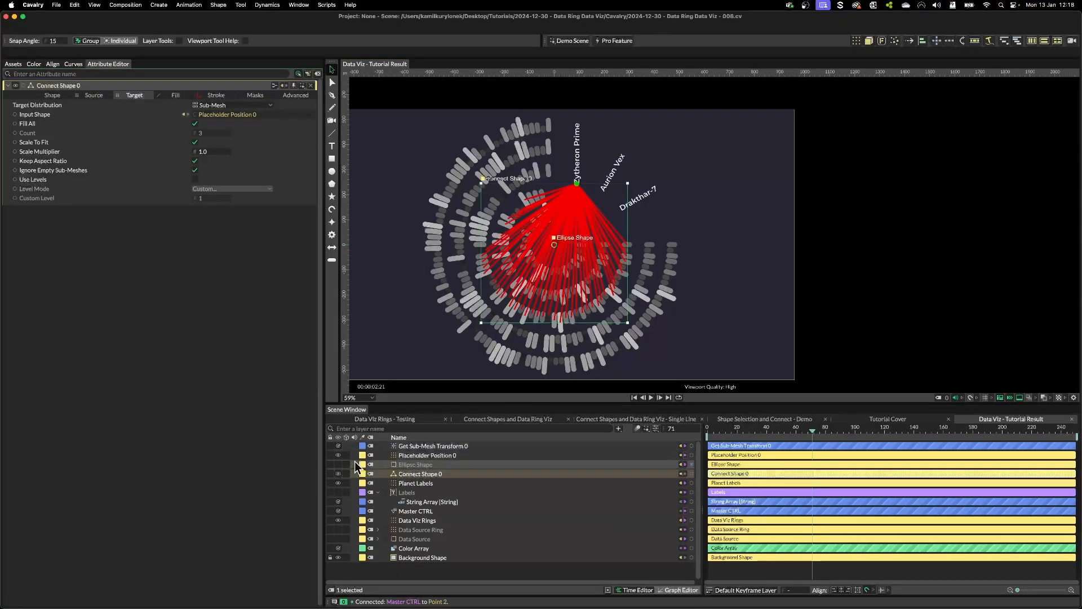
pyautogui.click(454, 456)
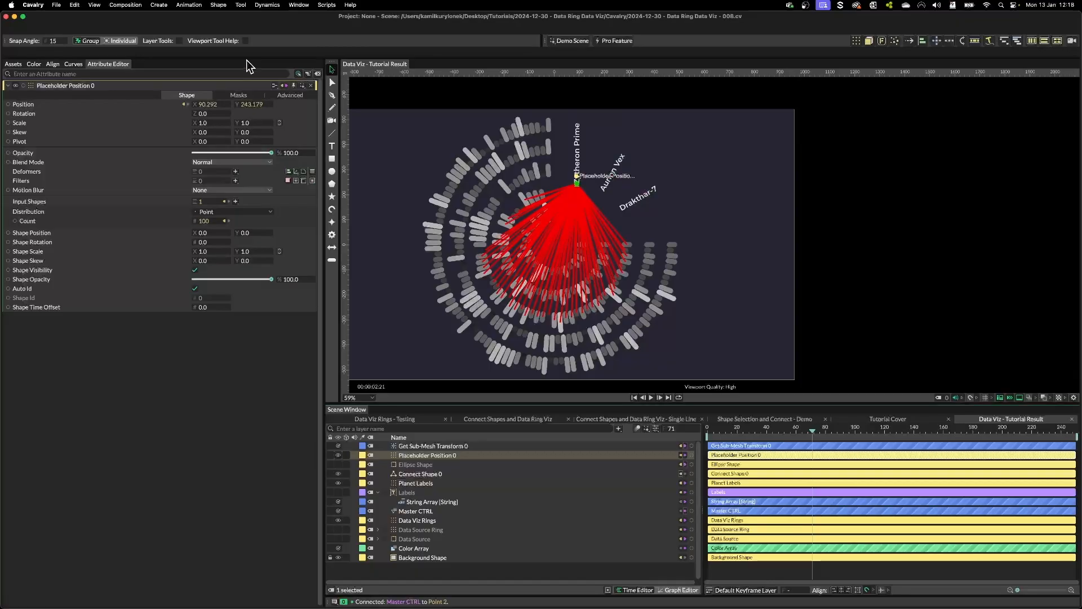
pyautogui.click(414, 473)
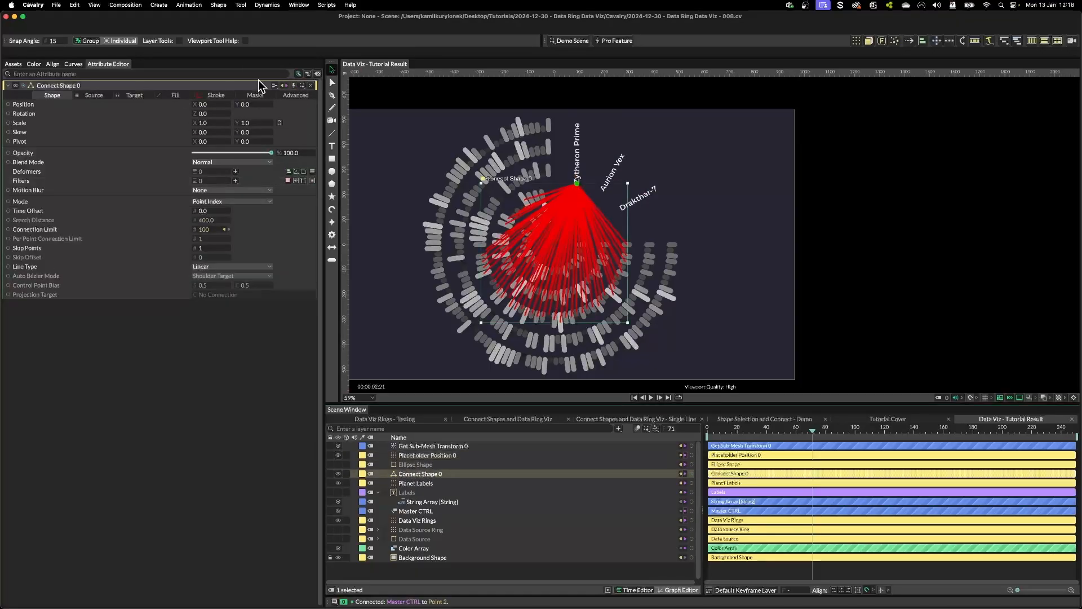
pyautogui.click(216, 95)
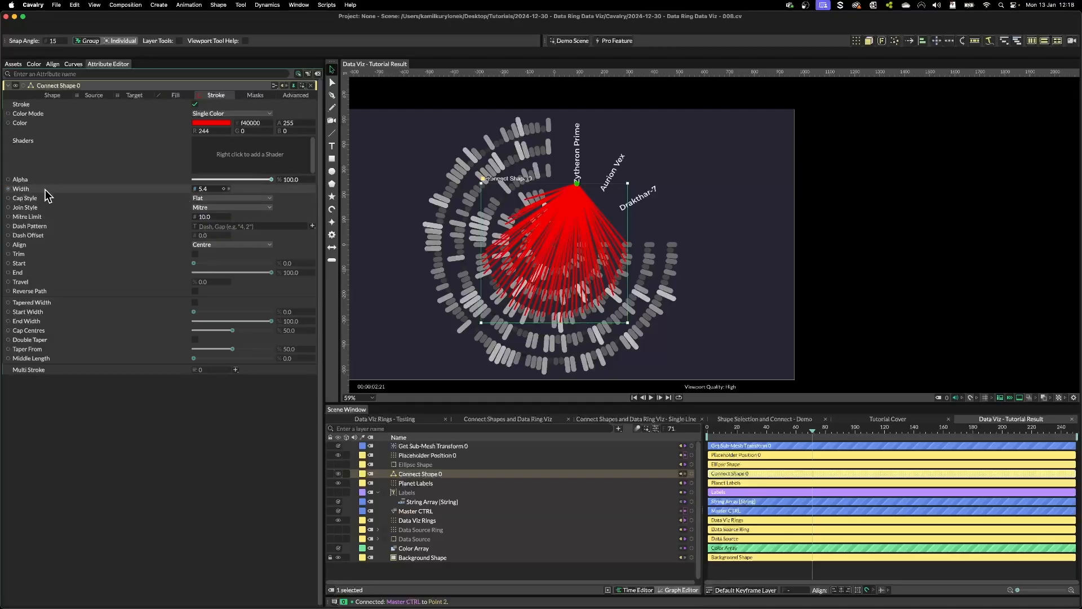
# Step: Add a value to Master CTRL and rename it Connection Stroke Size
pyautogui.click(425, 512)
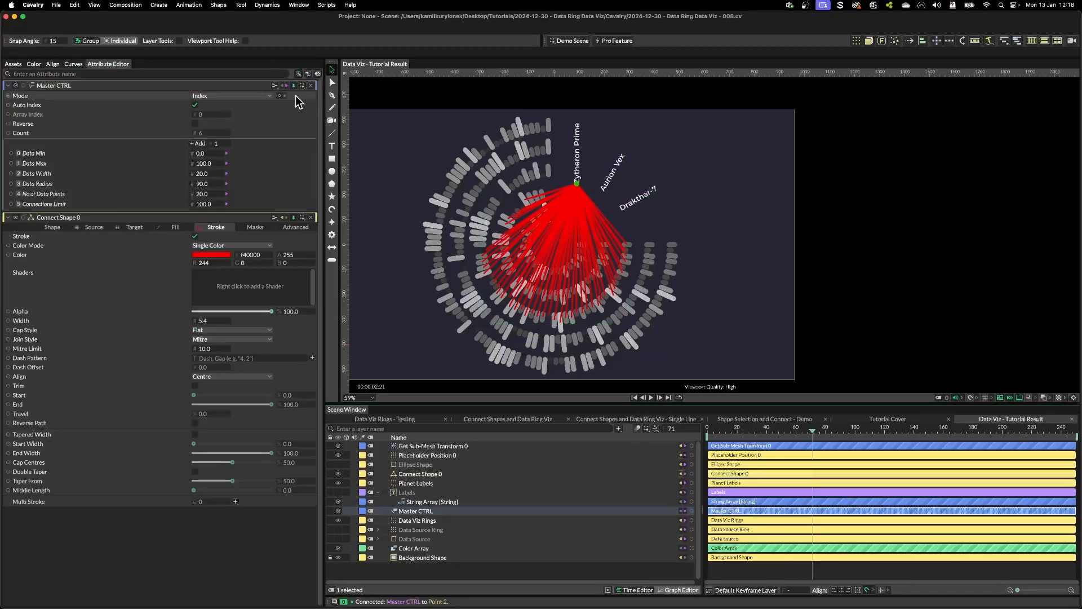
pyautogui.click(200, 144)
pyautogui.rightClick(30, 215)
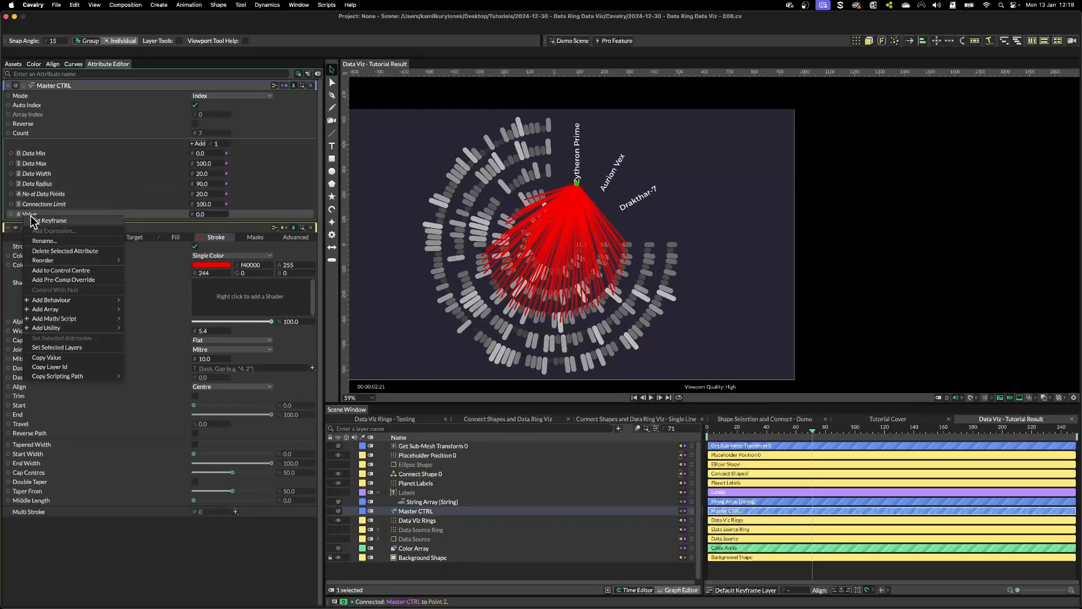
pyautogui.click(48, 241)
pyautogui.write('Connection Stroke Size')
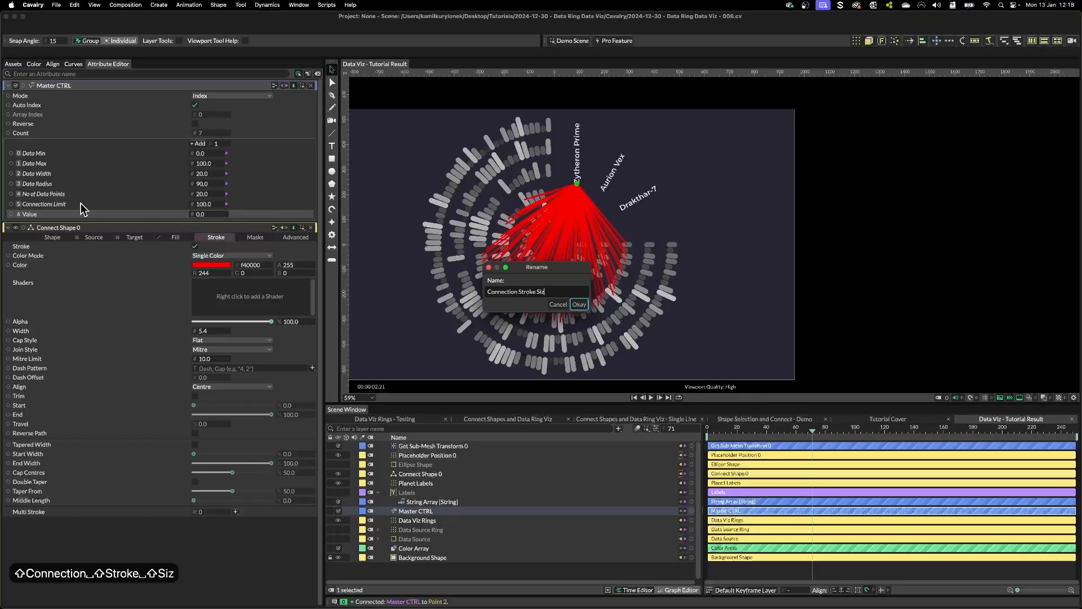
pyautogui.press('Return')
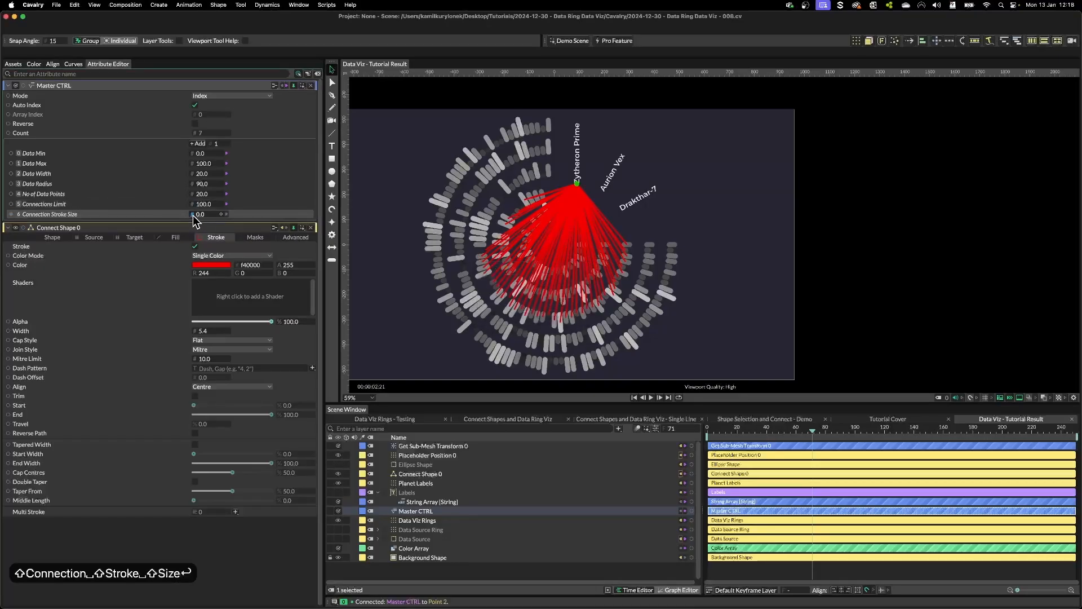
# Step: Connect Master CTRL's Connection Stroke Size to Connect Shape 0's stroke Width and set the value to 5
pyautogui.moveTo(192, 215); pyautogui.dragTo(261, 296)
pyautogui.moveTo(184, 330); pyautogui.dragTo(210, 333)
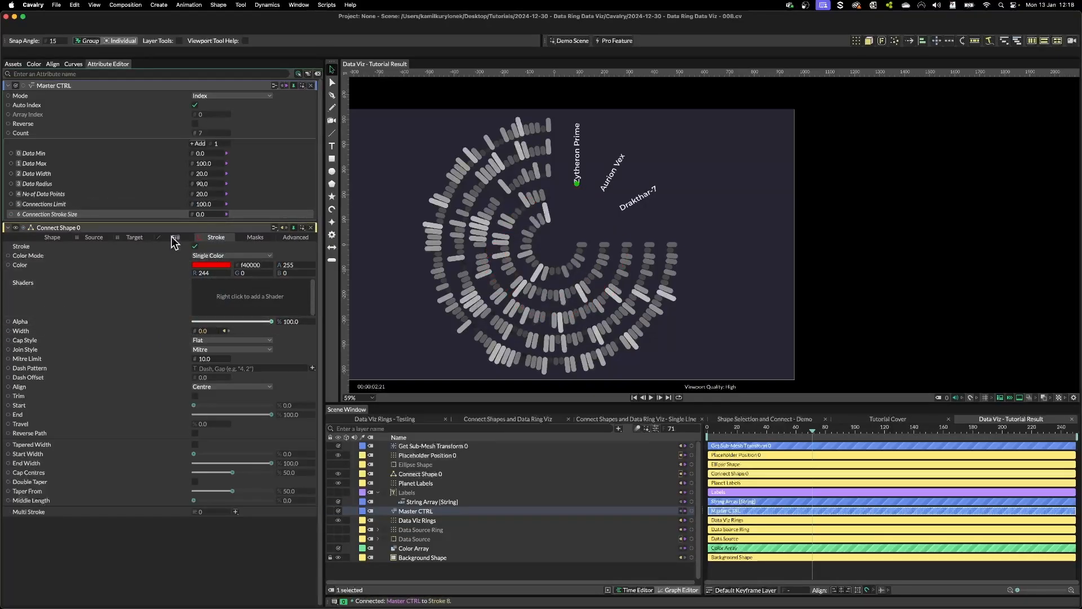
pyautogui.click(209, 212)
pyautogui.write('5')
pyautogui.press('Return')
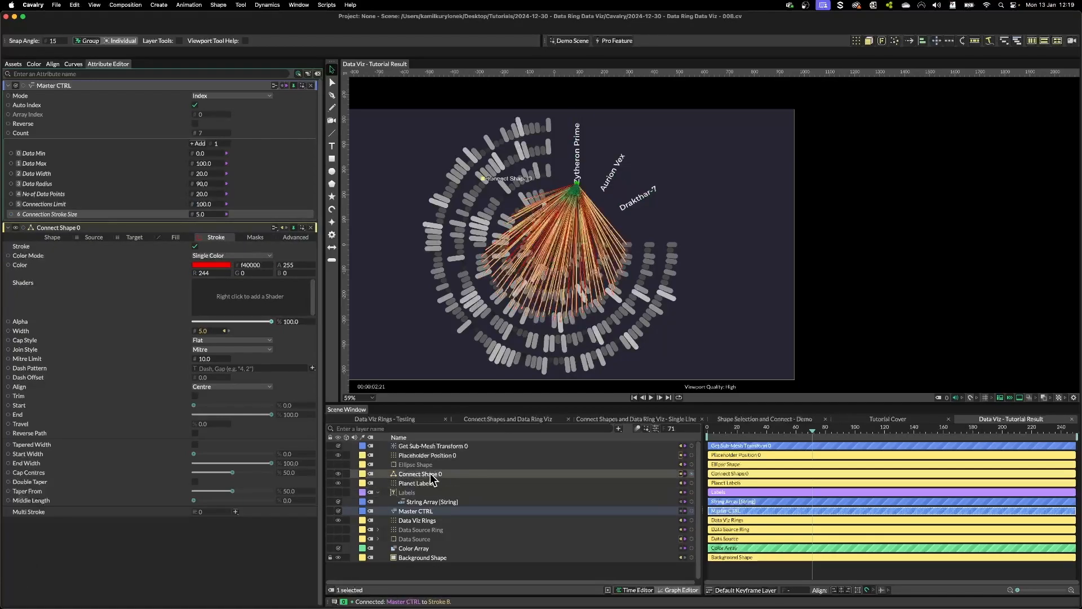
# Step: Add a Sub-Mesh deformer to Connect Shape 0 and drive the deformer's Visibility with a Comparison
pyautogui.click(50, 238)
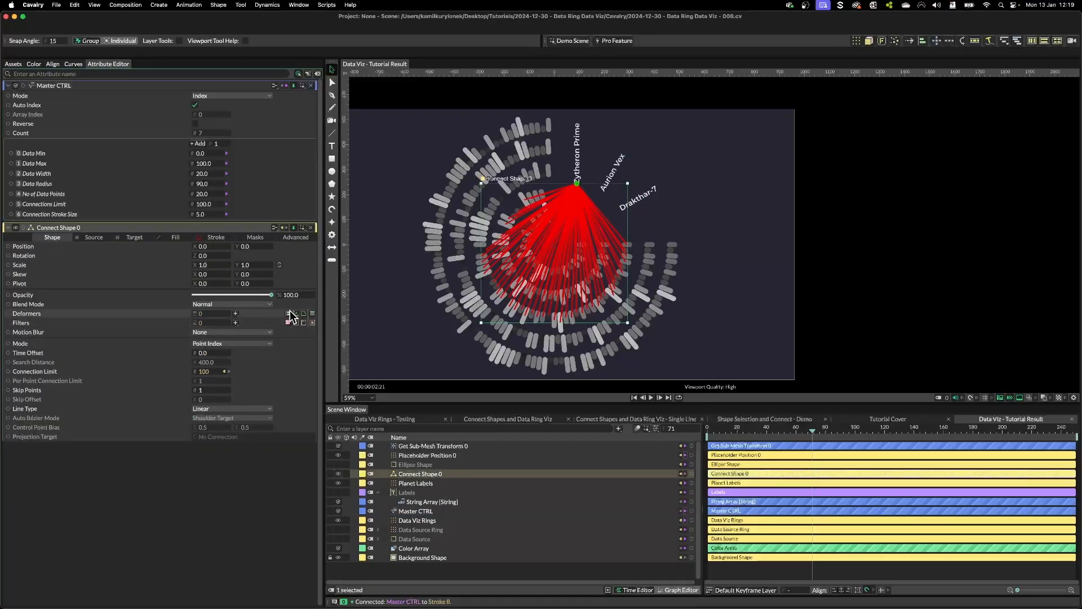
pyautogui.click(312, 314)
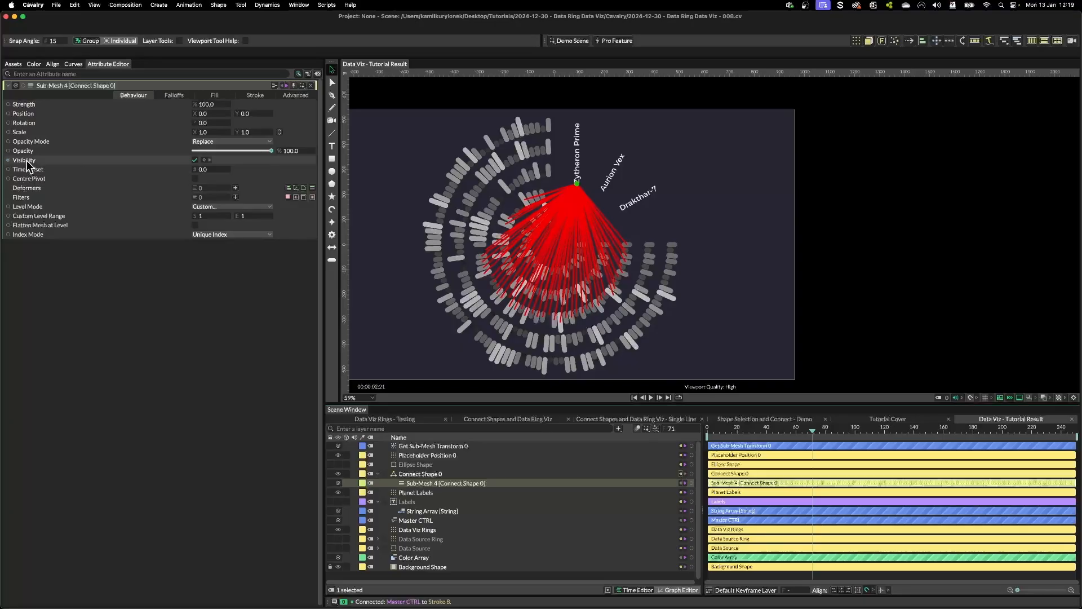
pyautogui.rightClick(25, 162)
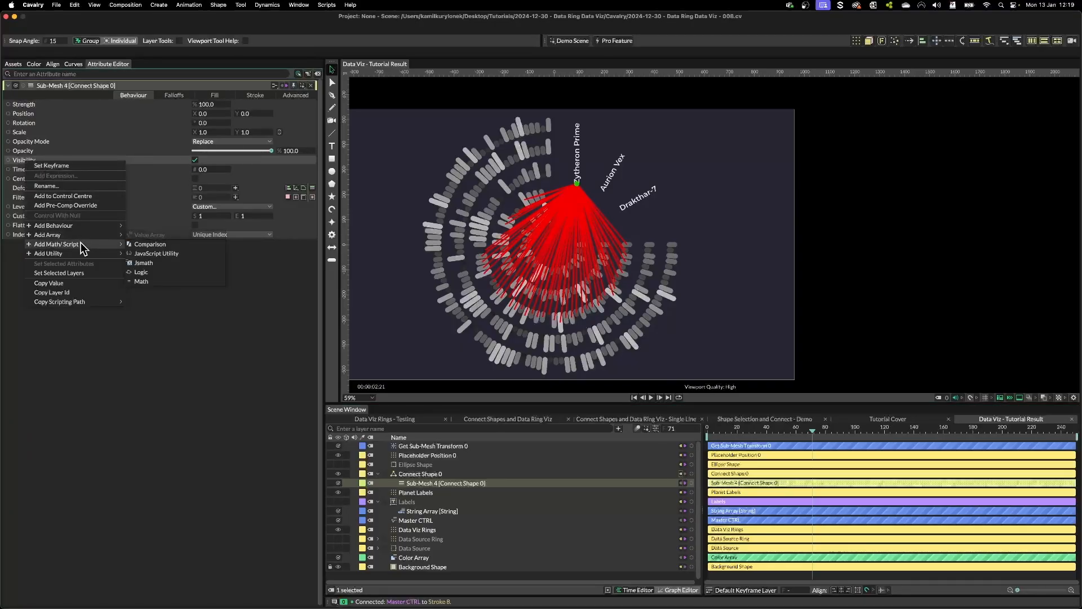
pyautogui.moveTo(80, 244)
pyautogui.click(153, 246)
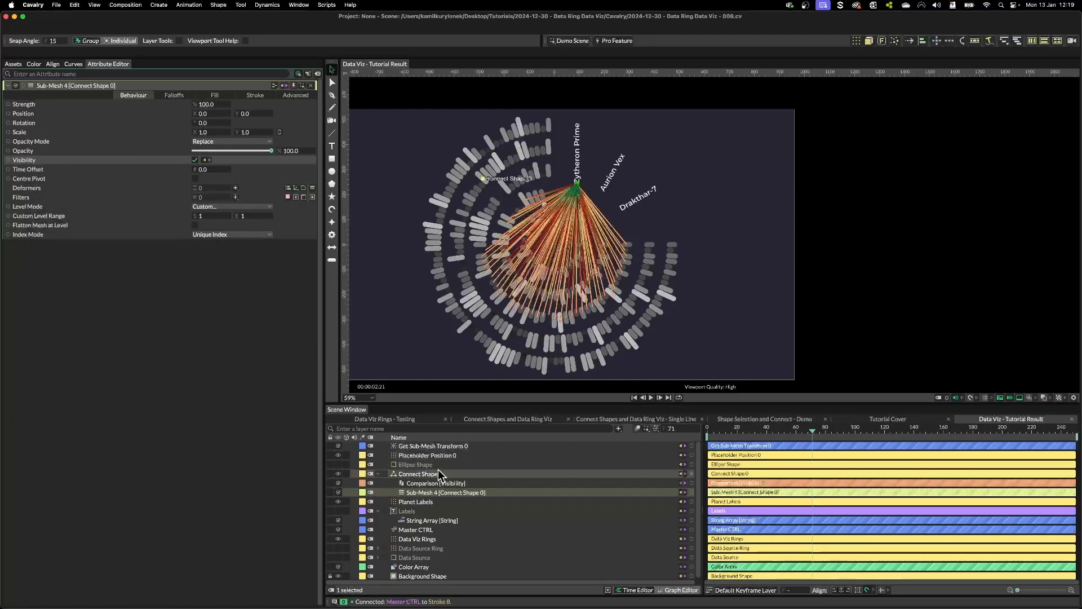
# Step: Connect Data Source's Noise [Size.H] to the Visibility Comparison's First input and set Second to 41
pyautogui.click(378, 556)
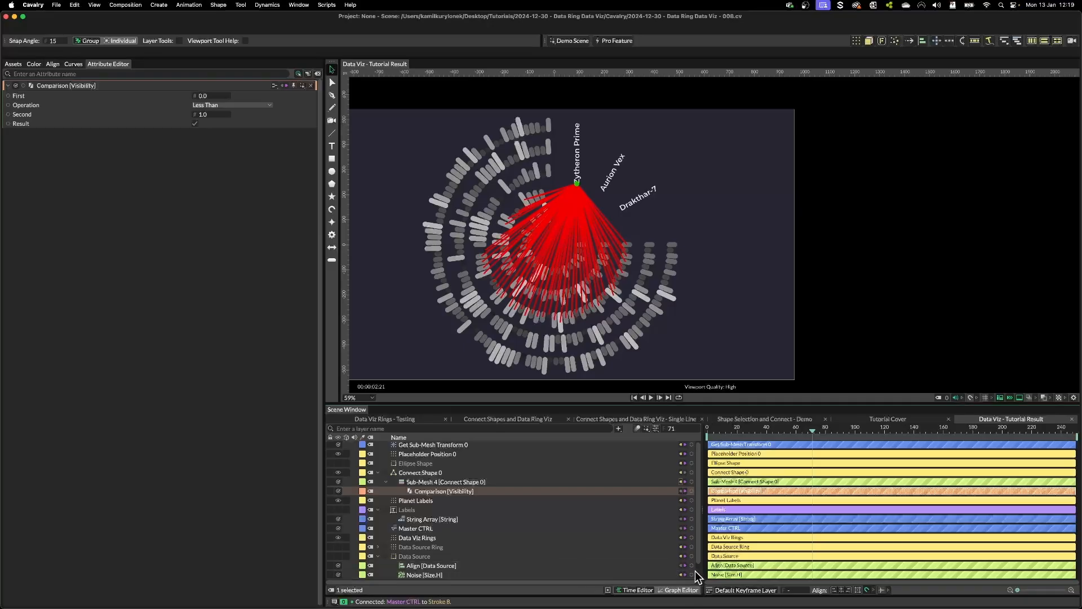
pyautogui.moveTo(692, 573); pyautogui.dragTo(215, 119)
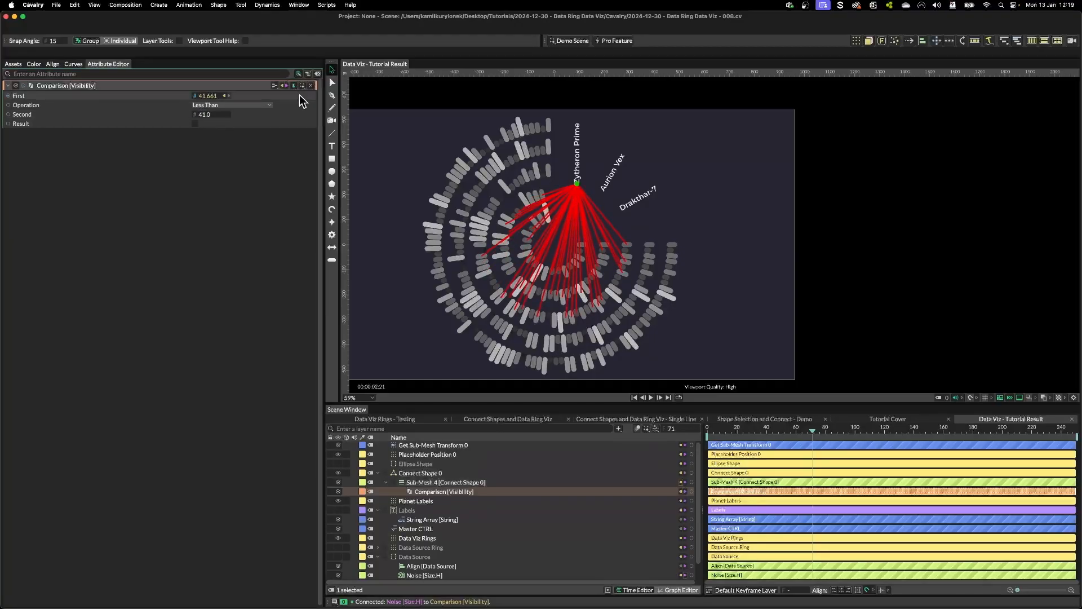
# Step: Add another value to Master CTRL and rename it Data Selection 0
pyautogui.click(414, 527)
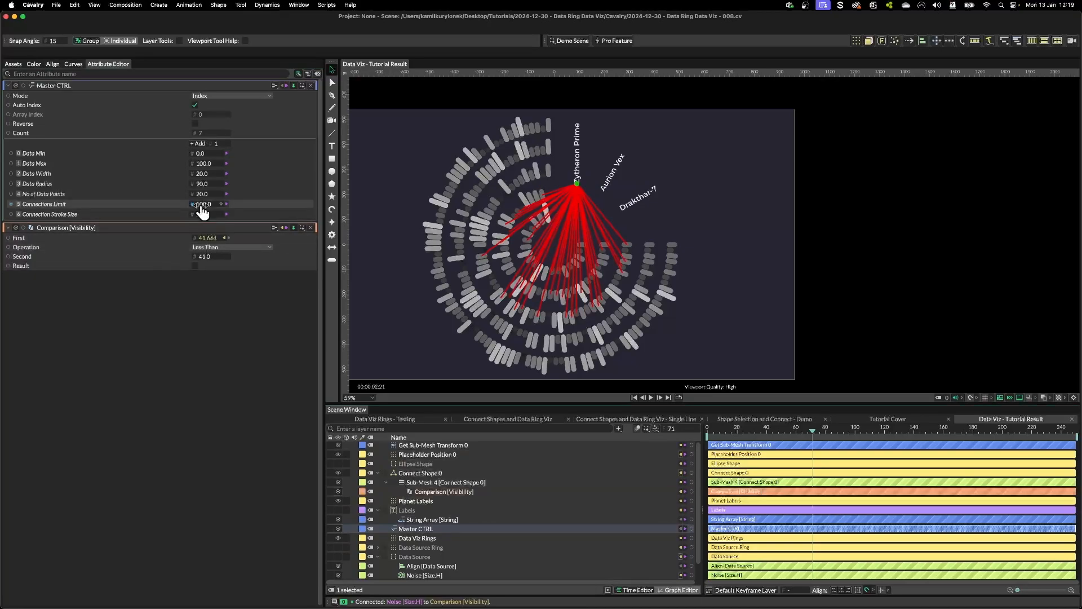
pyautogui.click(199, 145)
pyautogui.press('BackSpace')
pyautogui.press('BackSpace')
pyautogui.press('BackSpace')
pyautogui.press('BackSpace')
pyautogui.press('BackSpace')
pyautogui.press('BackSpace')
pyautogui.press('BackSpace')
pyautogui.press('BackSpace')
pyautogui.press('BackSpace')
pyautogui.write('Data Selection 0')
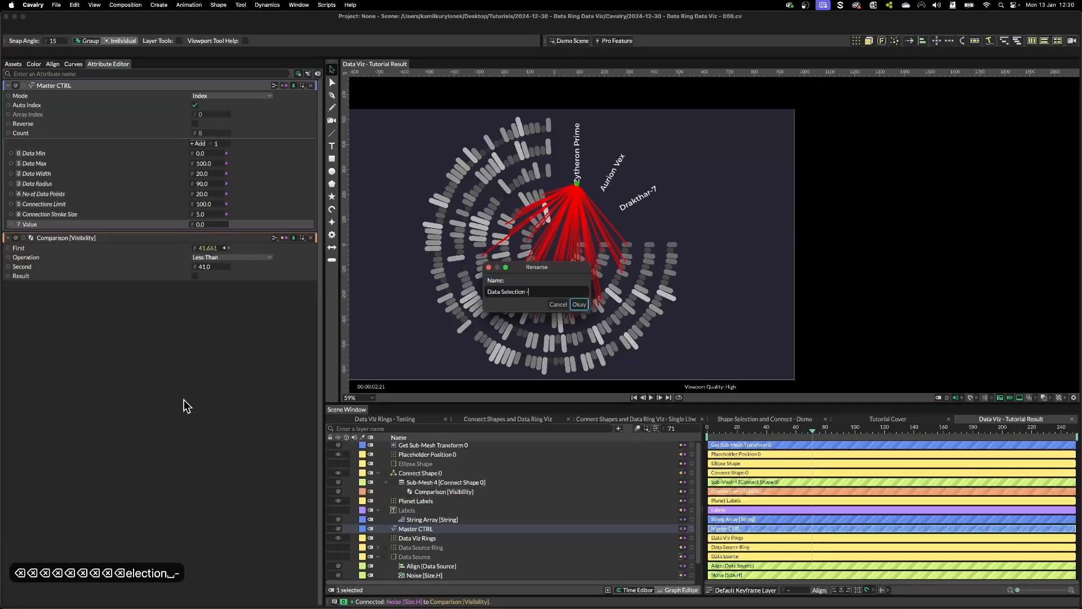
pyautogui.press('Return')
# Step: Connect Data Selection 0 to the Visibility Comparison's Second input and set the value to 30
pyautogui.moveTo(191, 223); pyautogui.dragTo(211, 267)
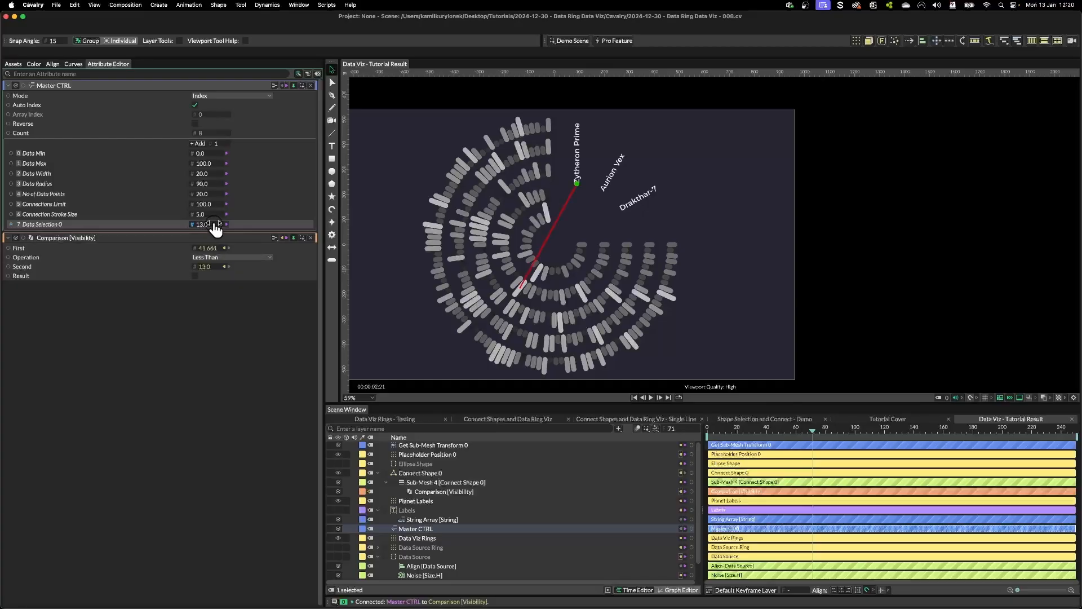
pyautogui.moveTo(219, 228); pyautogui.dragTo(225, 230)
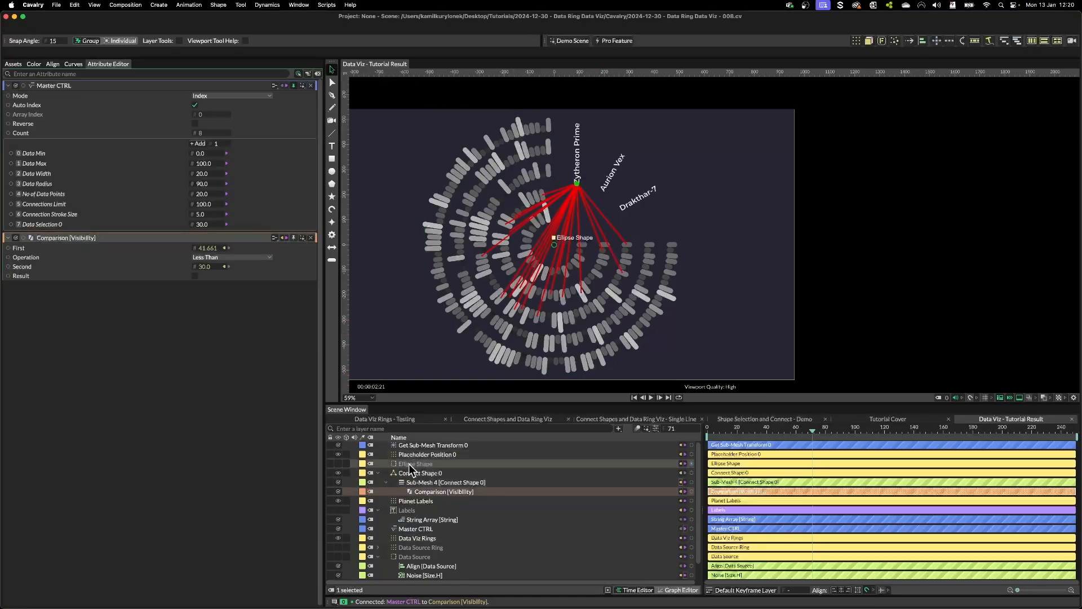
# Step: Hide Placeholder Position 0 and Get Sub-Mesh Transform 0 in the scene
pyautogui.click(420, 454)
pyautogui.keyDown('shift'); pyautogui.click(412, 445); pyautogui.keyUp('shift')
pyautogui.click(339, 447)
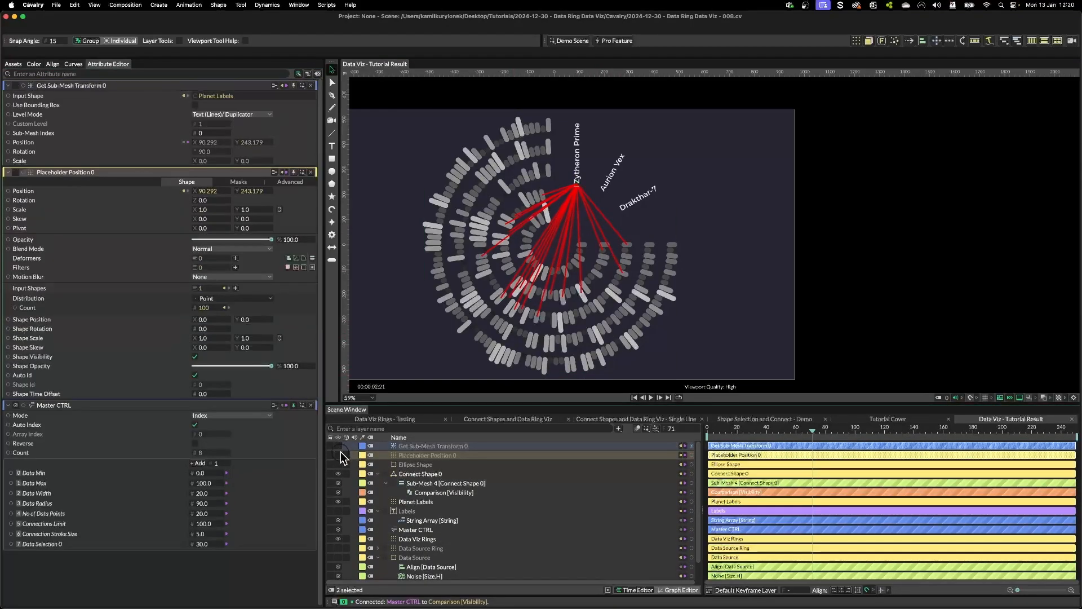
pyautogui.click(669, 150)
# Step: Set Connect Shape 0's Line Type to Auto Bézier
pyautogui.scroll(5, 669, 151)
pyautogui.hscroll(-4, 745, 181)
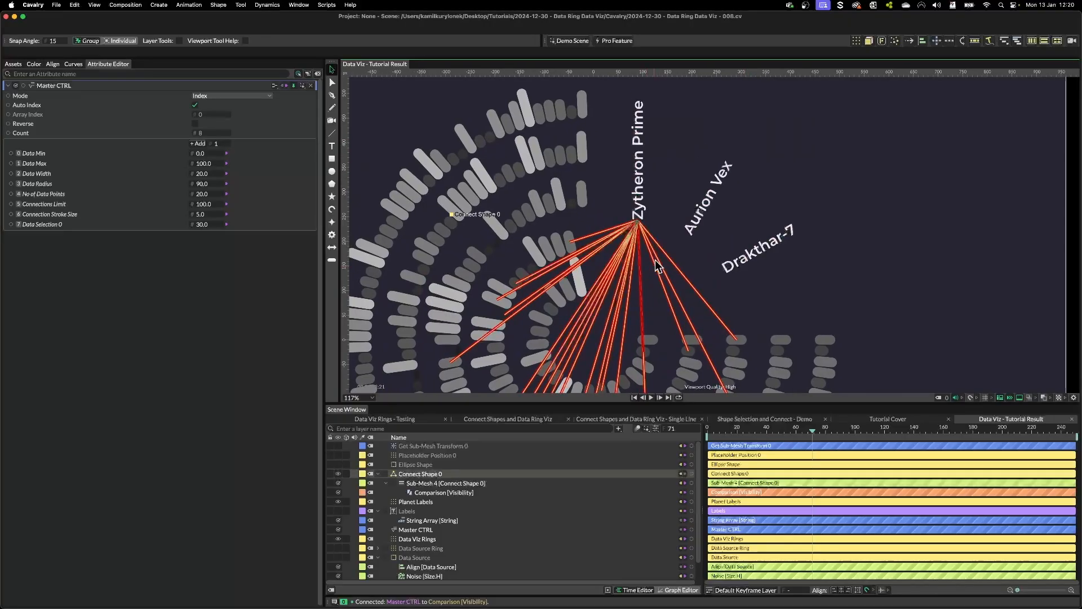
pyautogui.scroll(-3, 689, 338)
pyautogui.click(467, 474)
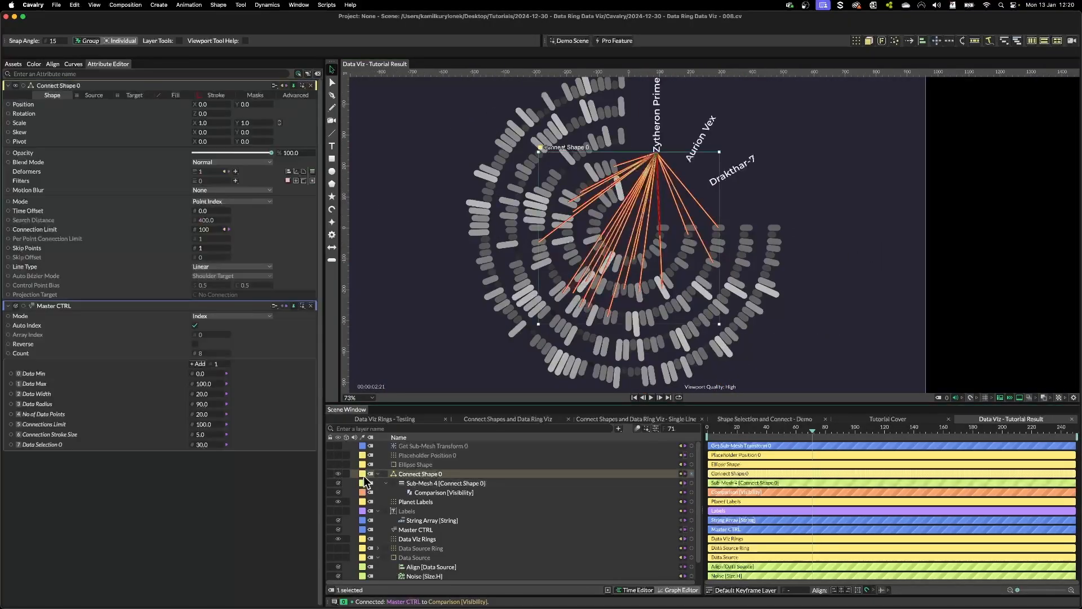
pyautogui.click(310, 306)
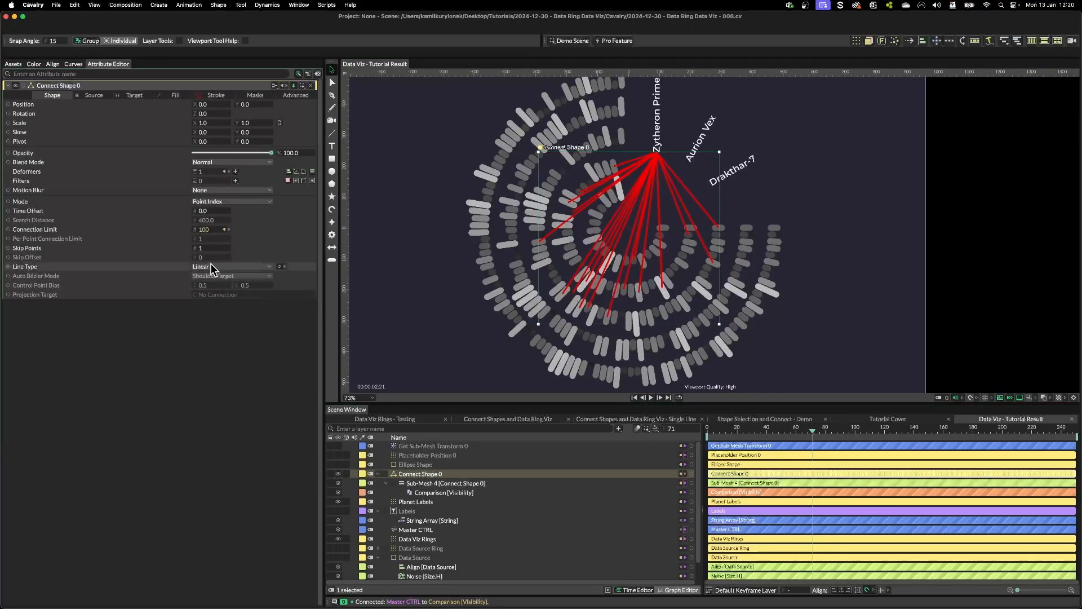
pyautogui.click(229, 268)
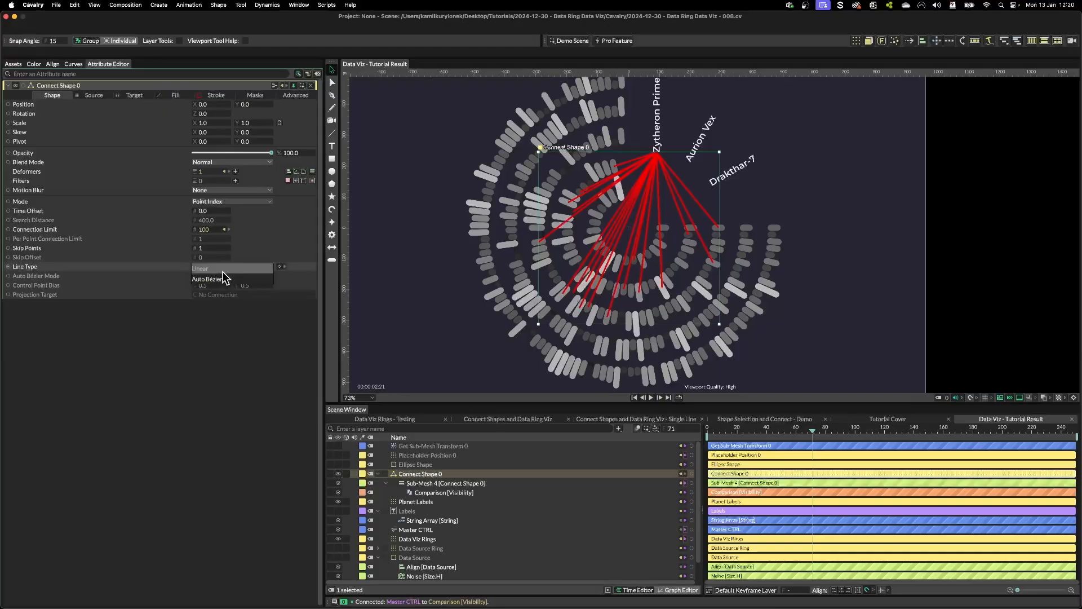
pyautogui.click(225, 279)
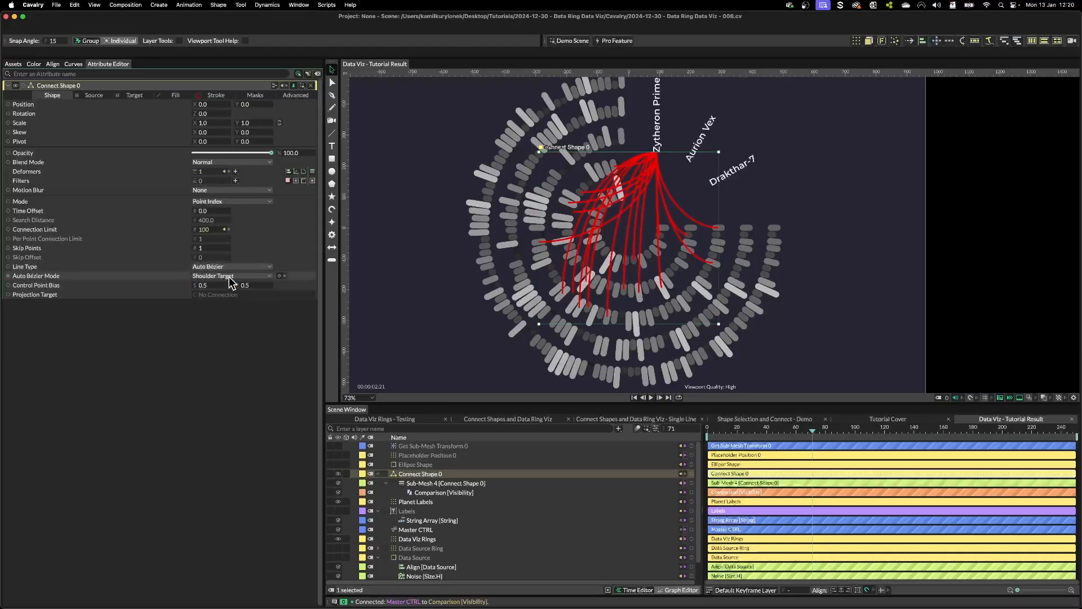
# Step: Set Connect Shape 0's Auto Bézier Mode to Projection Vectors and its Control Point Bias to 0 at the start and 1 at the end
pyautogui.click(215, 276)
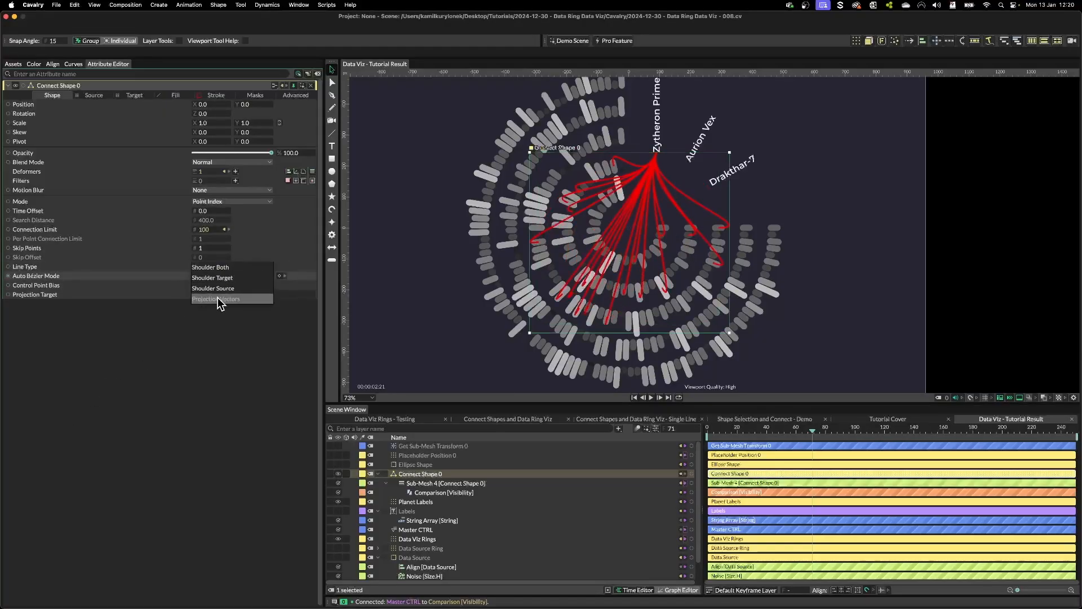
pyautogui.click(218, 299)
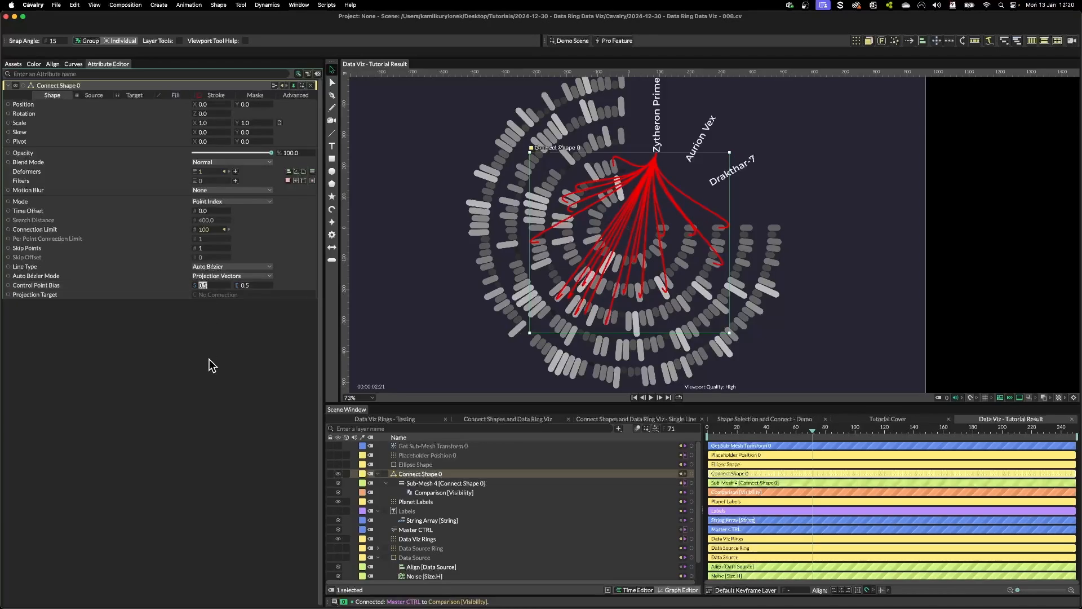
pyautogui.write('0')
pyautogui.press('Return')
pyautogui.press('Tab')
pyautogui.write('1')
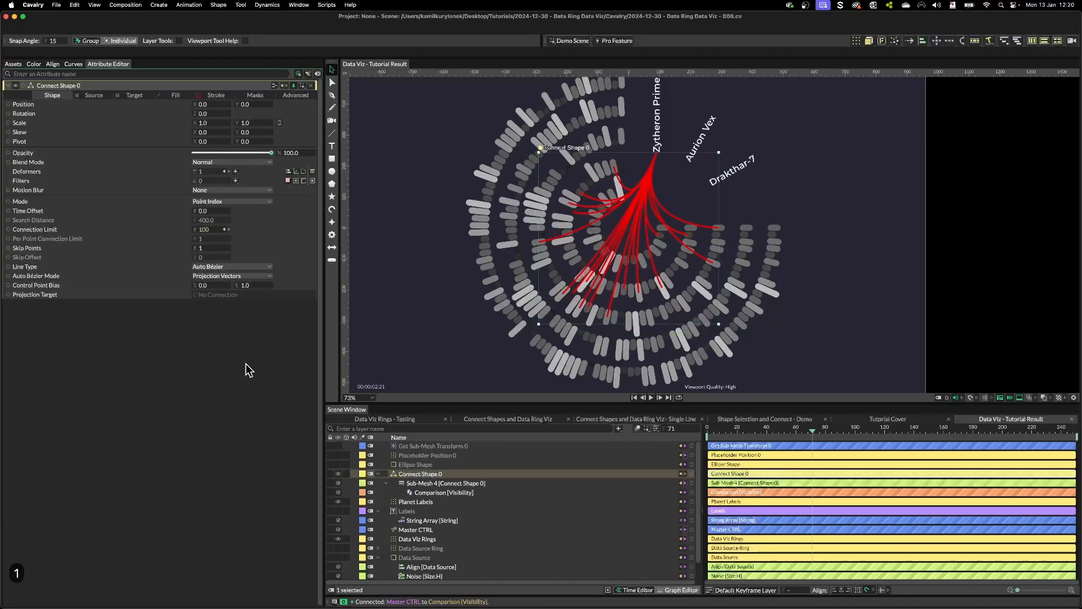
# Step: Add a value to Master CTRL and rename it Control Point Bias - End
pyautogui.scroll(-1, 394, 507)
pyautogui.click(411, 526)
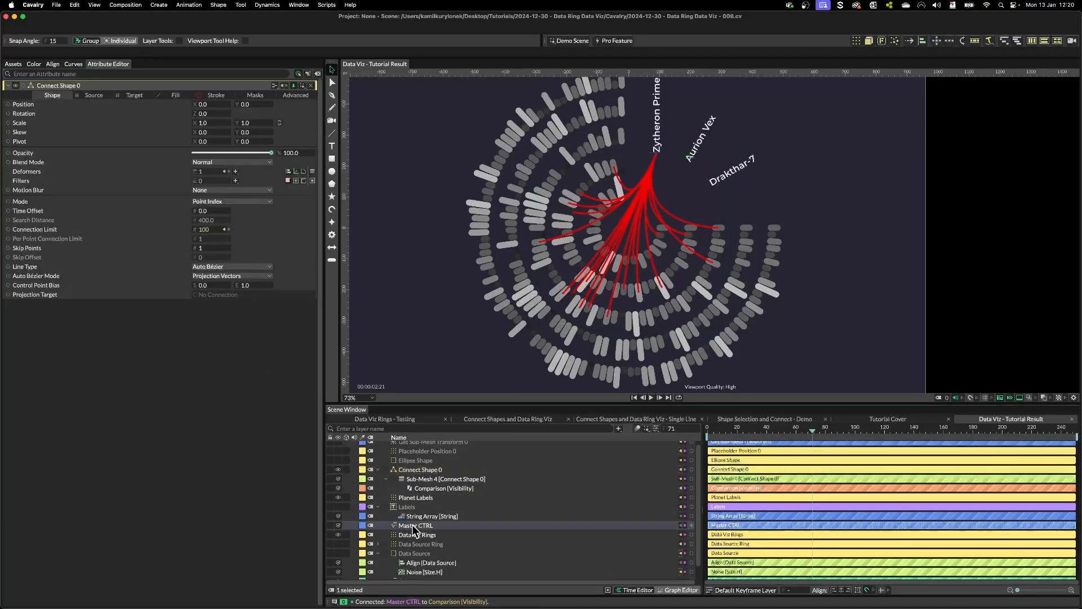
pyautogui.click(198, 143)
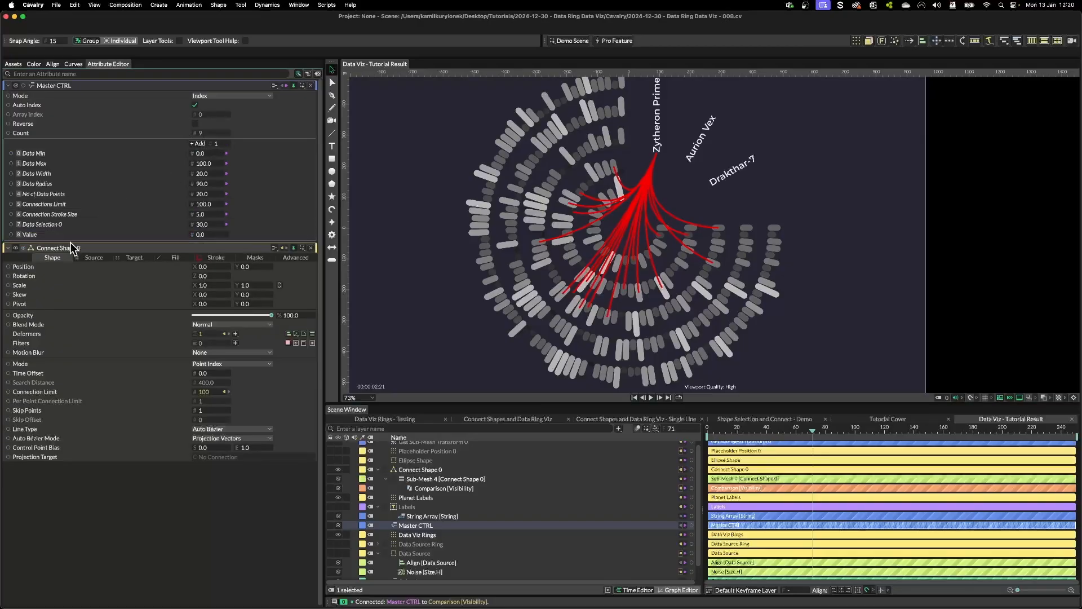
pyautogui.rightClick(40, 236)
pyautogui.click(72, 258)
pyautogui.write('Control Point Bias ')
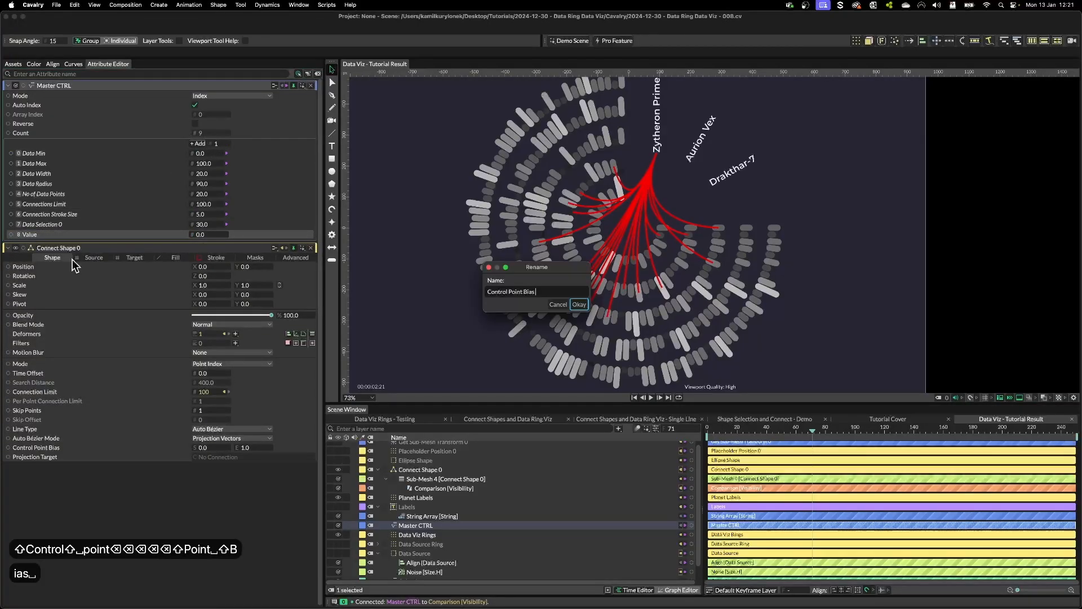
pyautogui.write('- End')
pyautogui.press('Return')
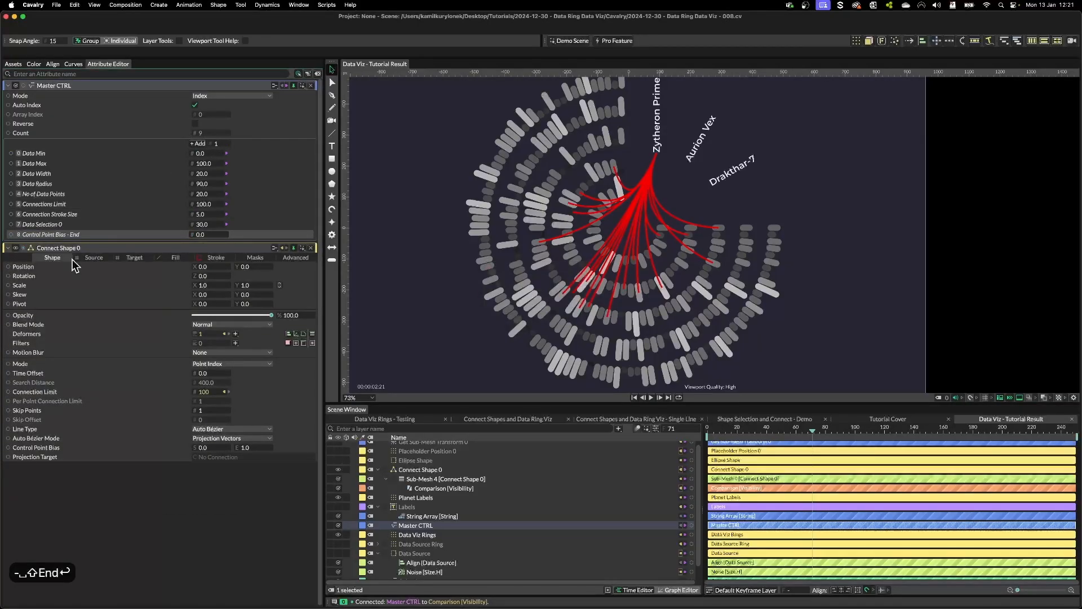
# Step: Connect Control Point Bias - End to the end value of Connect Shape 0's Control Point Bias and set it to 1
pyautogui.moveTo(192, 234); pyautogui.dragTo(252, 451)
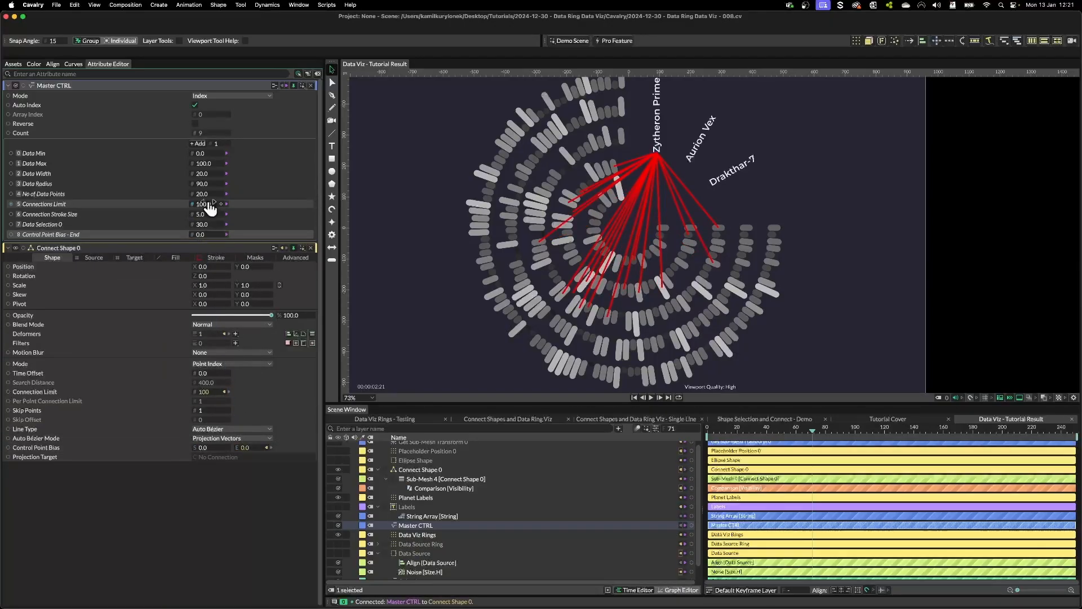
pyautogui.write('1')
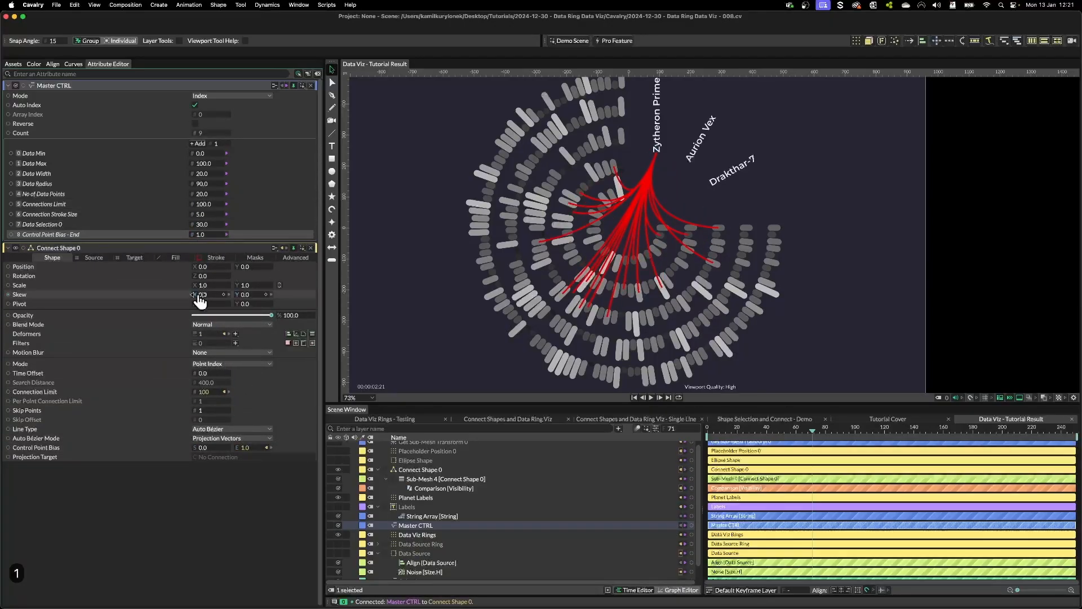
pyautogui.moveTo(204, 241); pyautogui.dragTo(222, 241)
pyautogui.press('Return')
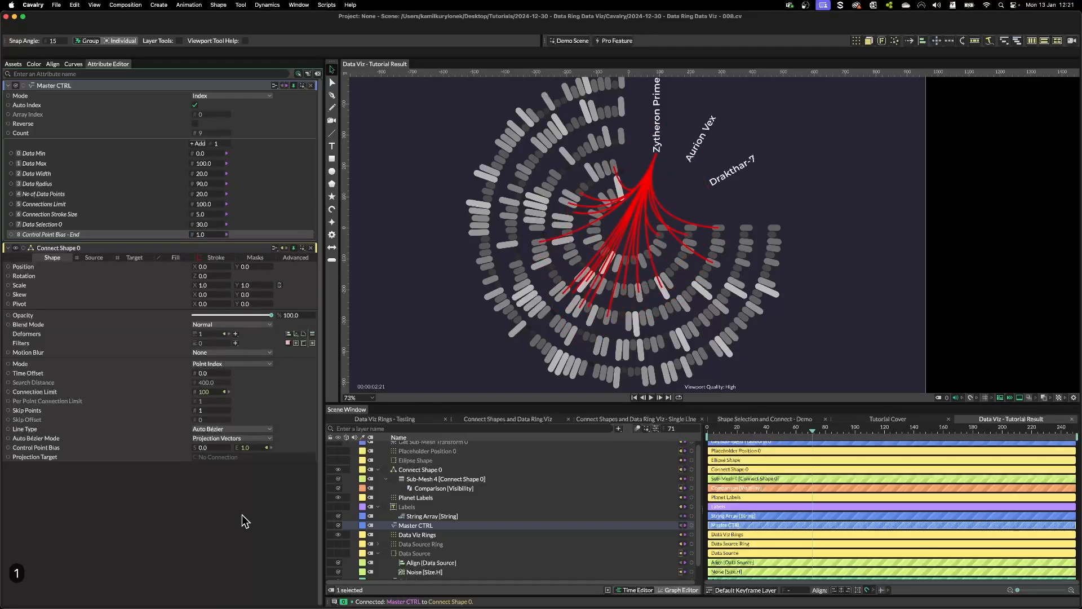
# Step: Move the Control Point Bias - End value up one place in Master CTRL
pyautogui.rightClick(74, 235)
pyautogui.moveTo(113, 291)
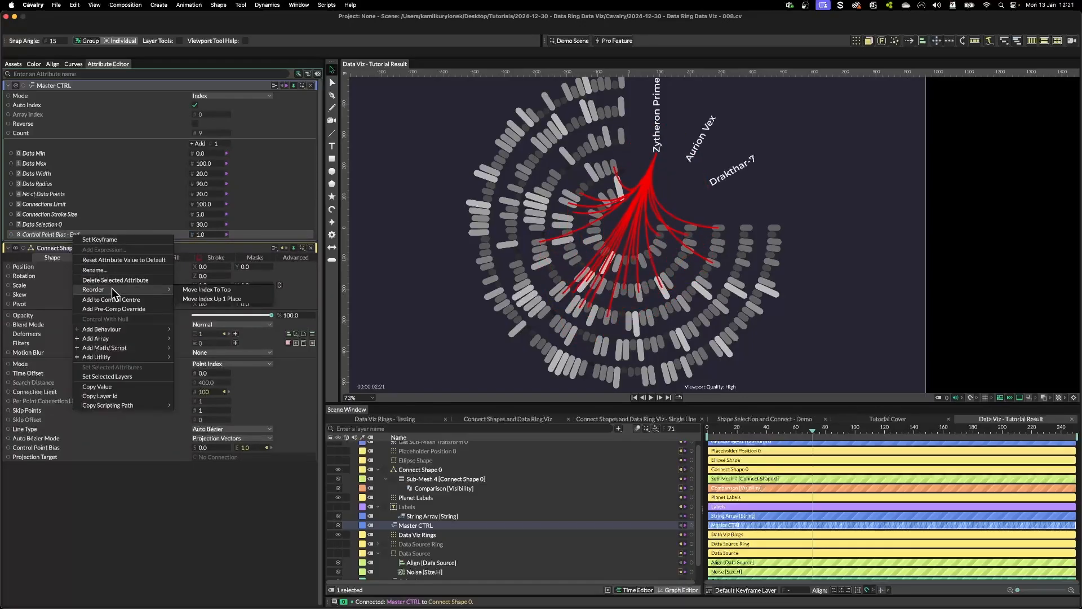
pyautogui.click(189, 299)
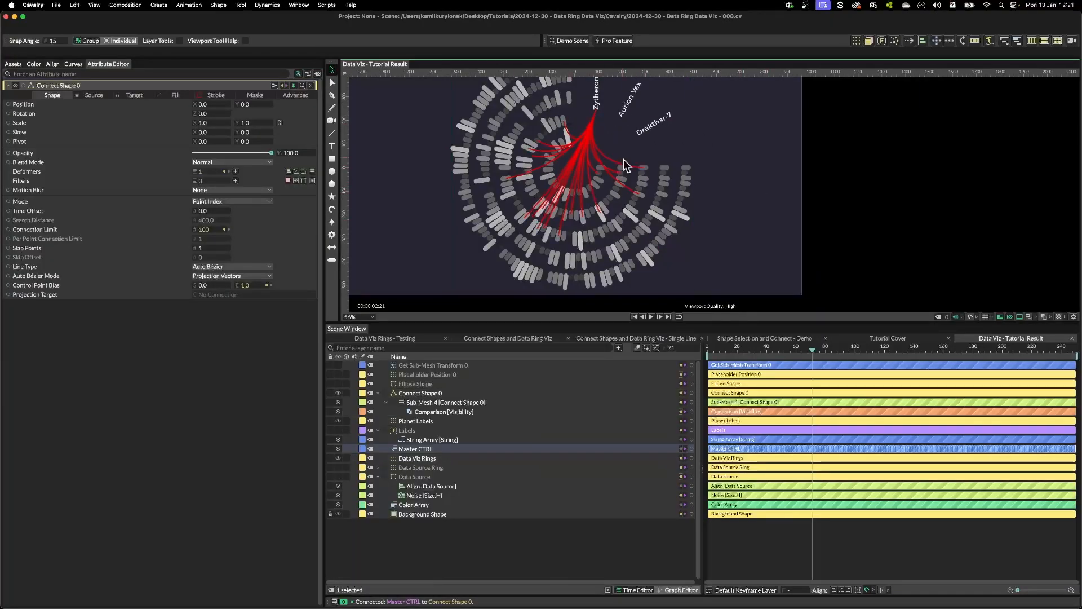
# Step: Move Labels, Get Sub-Mesh Transform 0, Placeholder Position 0 and Ellipse Shape to the end of the layer stack and collapse Connect Shape 0
pyautogui.scroll(3, 602, 198)
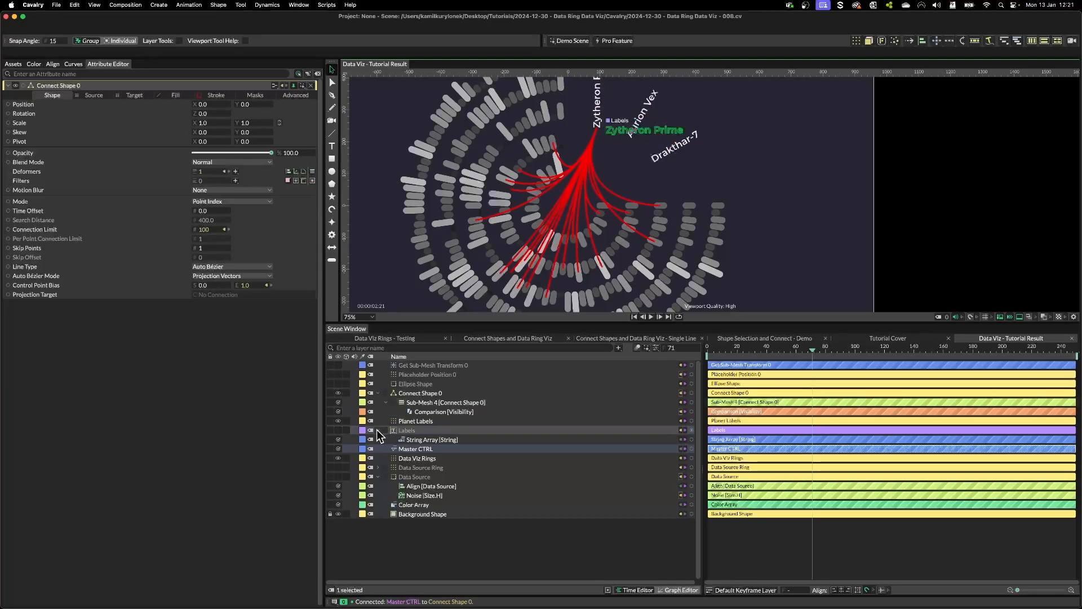
pyautogui.moveTo(414, 431); pyautogui.dragTo(424, 523)
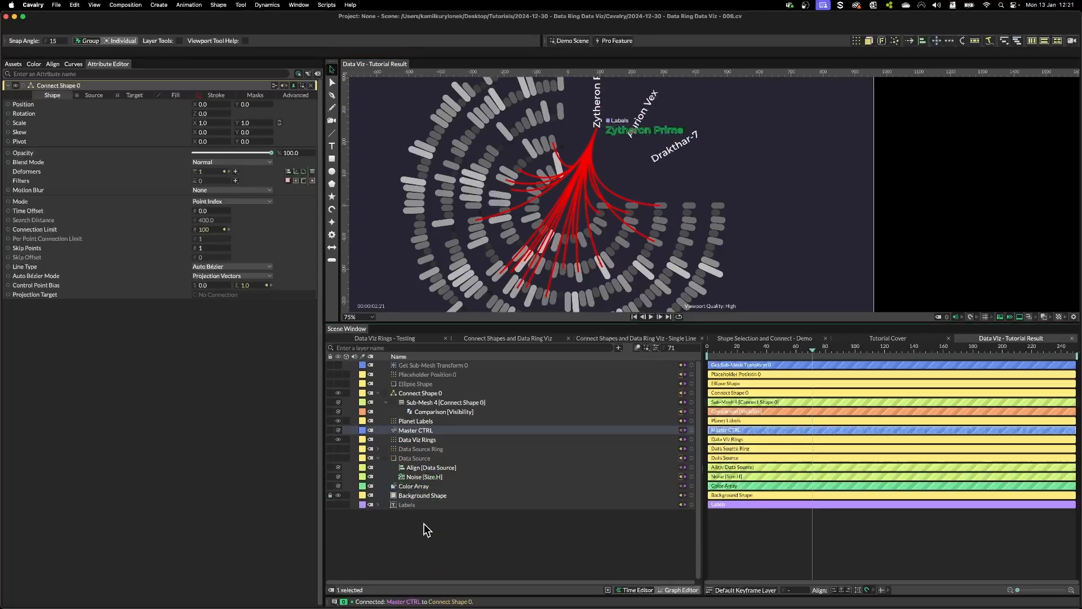
pyautogui.click(379, 394)
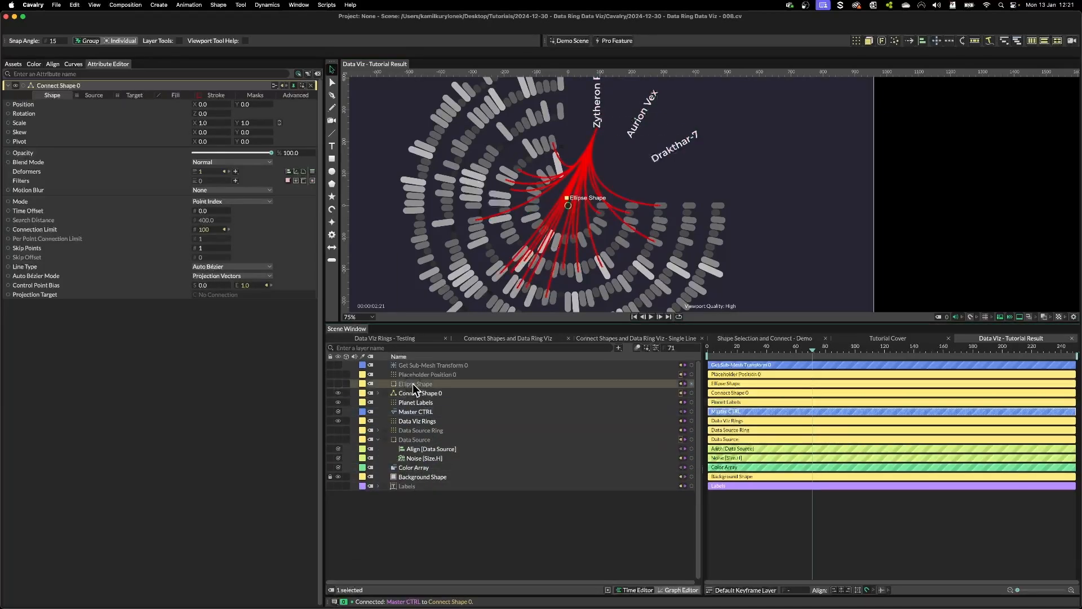
pyautogui.keyDown('shift'); pyautogui.click(413, 384); pyautogui.keyUp('shift')
pyautogui.moveTo(414, 381); pyautogui.dragTo(430, 522)
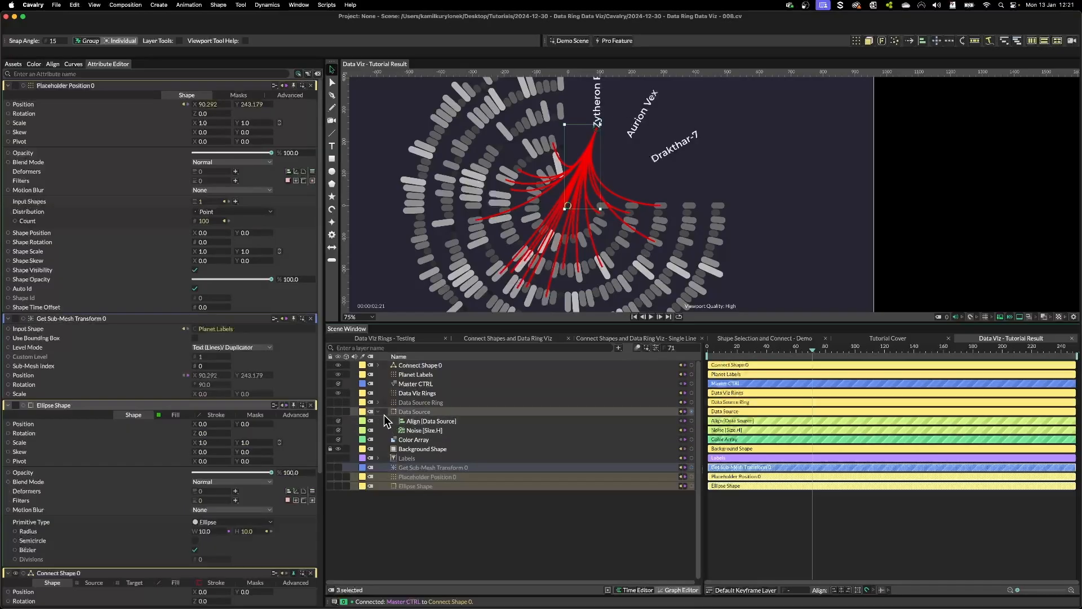
# Step: Group Ellipse Shape and Data Source and name the group Shape Sources
pyautogui.press('super+g')
pyautogui.press('Return')
pyautogui.write('Shape')
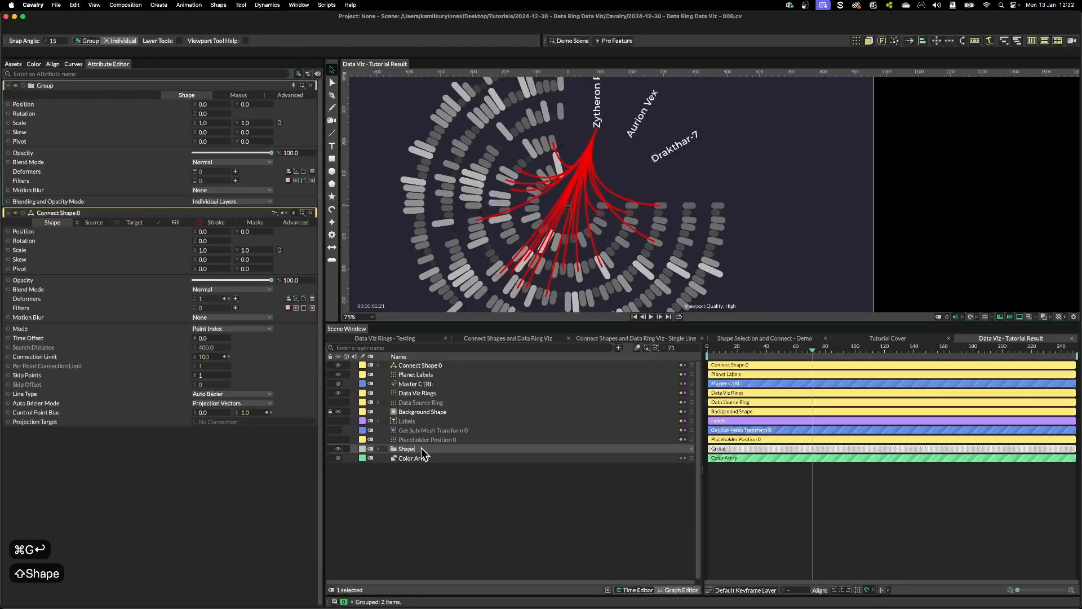
pyautogui.write(' Sources')
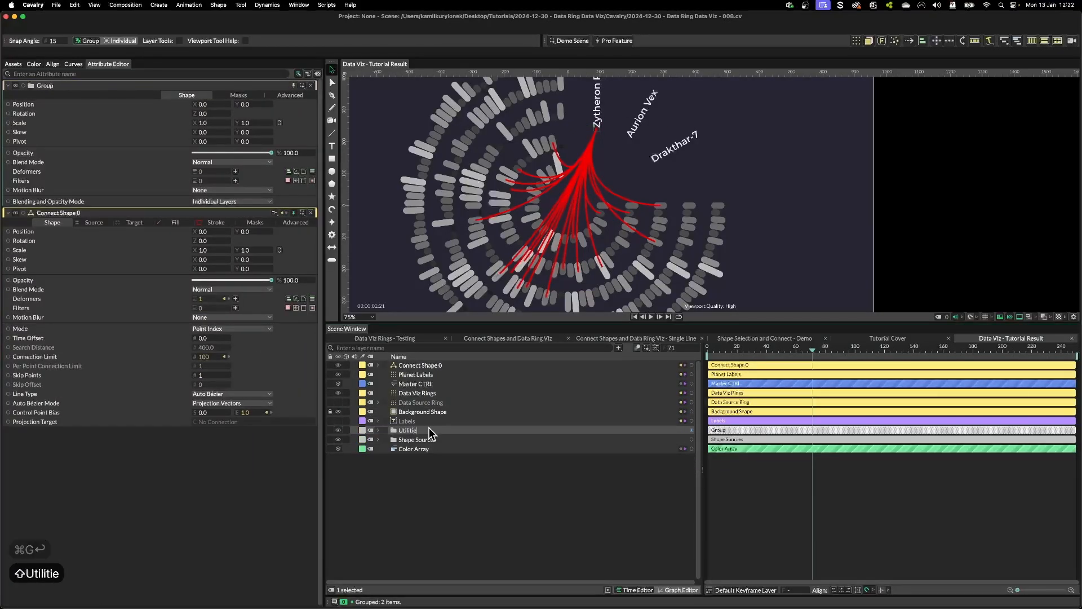
# Step: Name the group of Get Sub-Mesh Transform 0 and Placeholder Position 0 Utilities, and move Labels into Shape Sources
pyautogui.write('s')
pyautogui.press('Return')
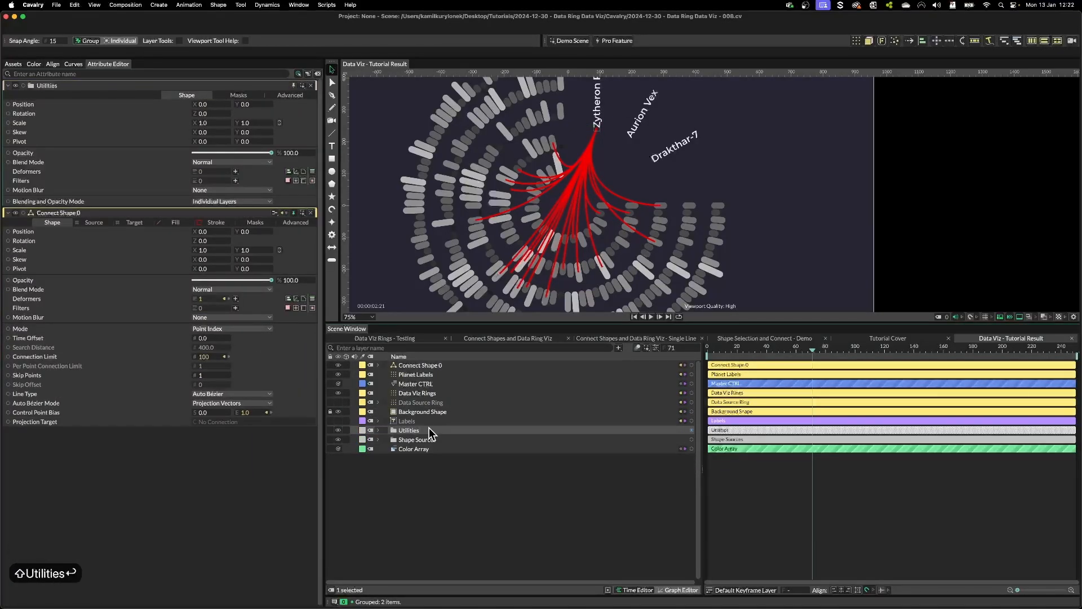
pyautogui.moveTo(403, 422); pyautogui.dragTo(411, 433)
pyautogui.click(415, 477)
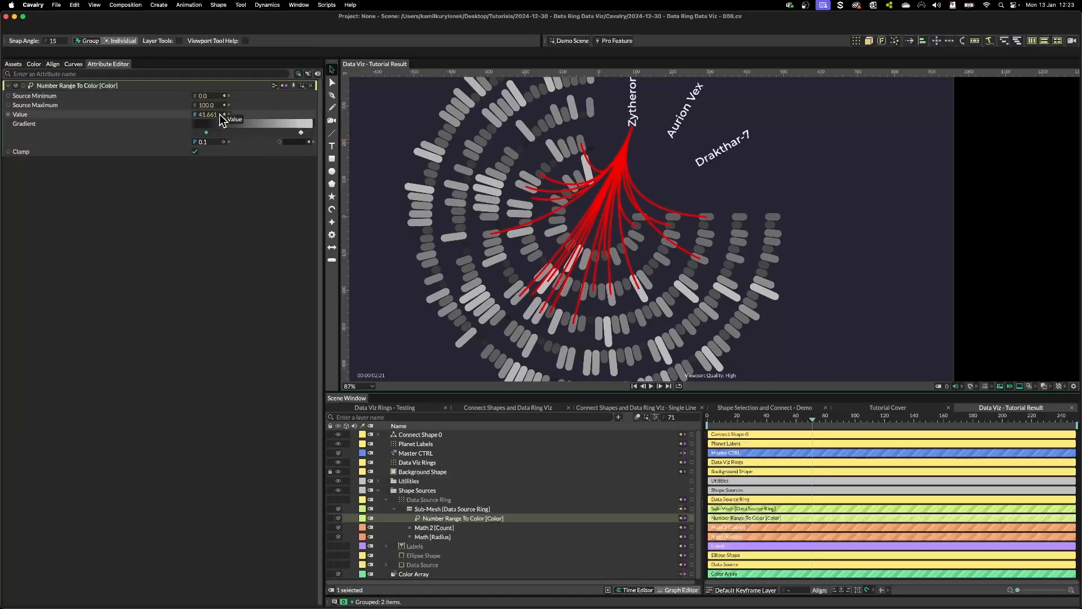
# Step: Add a Color Material Override to the fill of Data Source Ring's Sub-Mesh
pyautogui.click(417, 510)
pyautogui.click(236, 188)
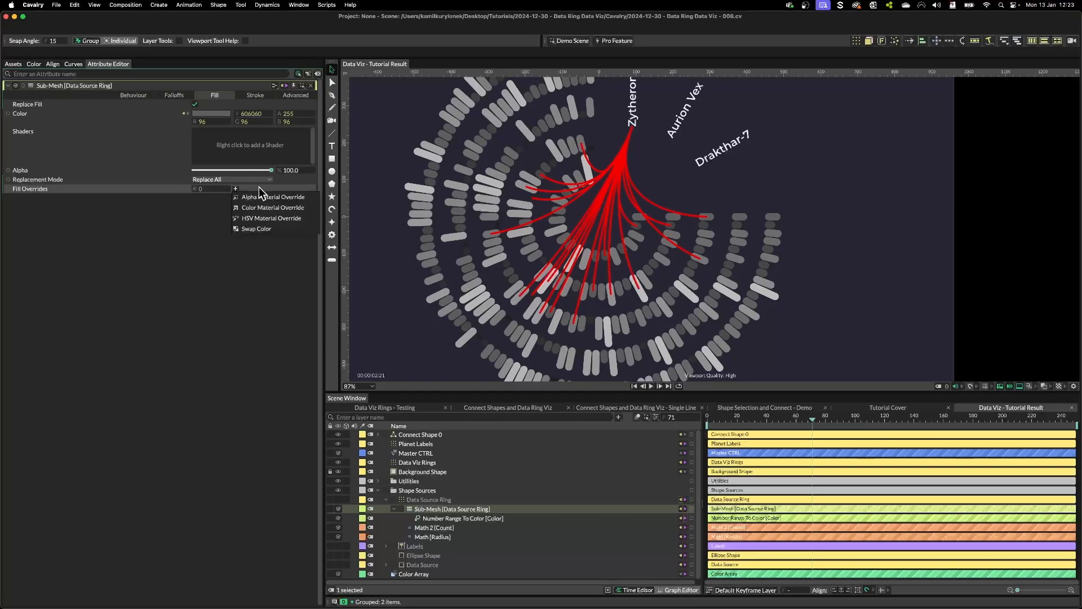
pyautogui.click(272, 208)
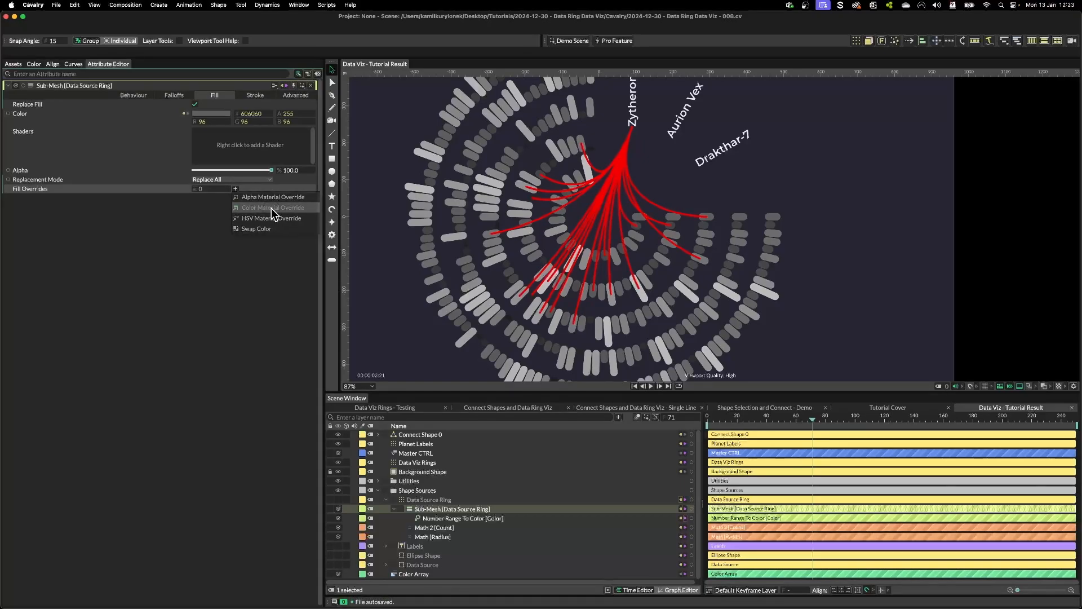
pyautogui.moveTo(433, 510); pyautogui.dragTo(435, 521)
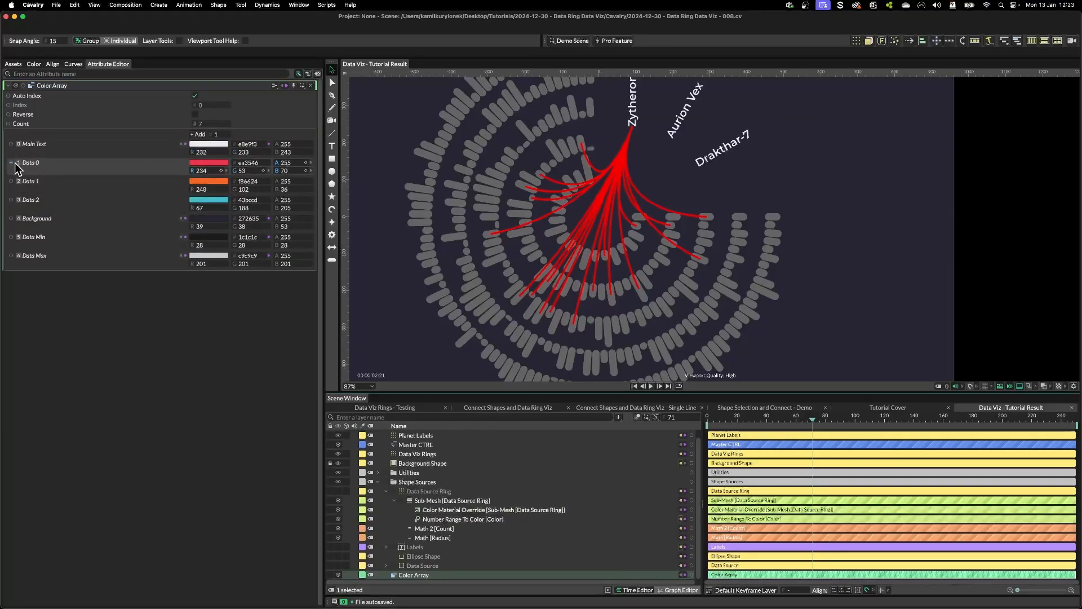
# Step: Connect Color Array's Data 0 to the Color Material Override's Color and the Visibility Comparison to its Strength
pyautogui.moveTo(11, 162); pyautogui.dragTo(453, 515)
pyautogui.click(460, 516)
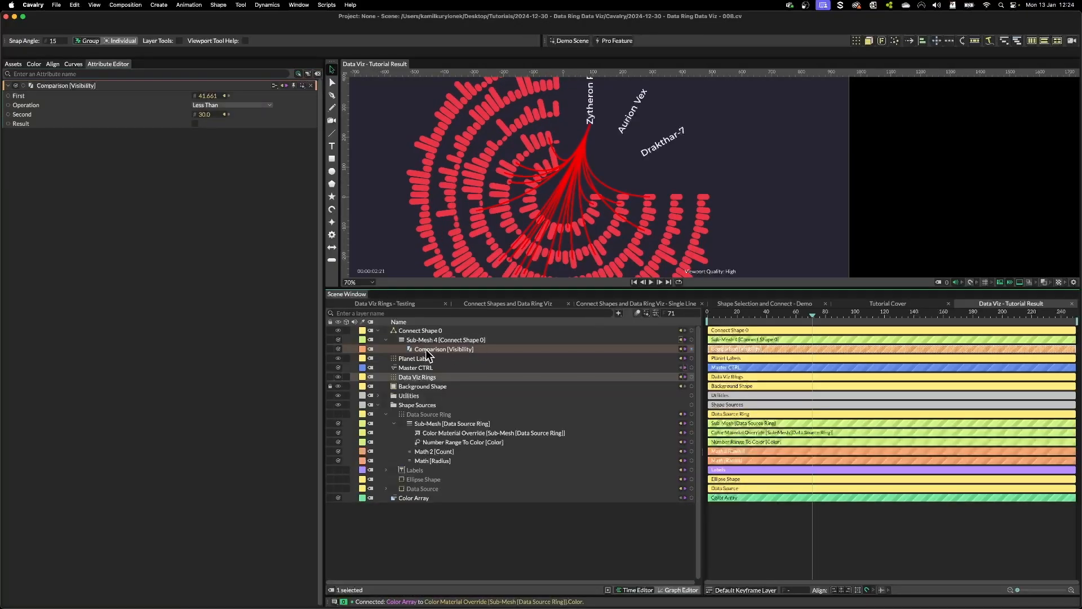
pyautogui.moveTo(691, 349); pyautogui.dragTo(445, 434)
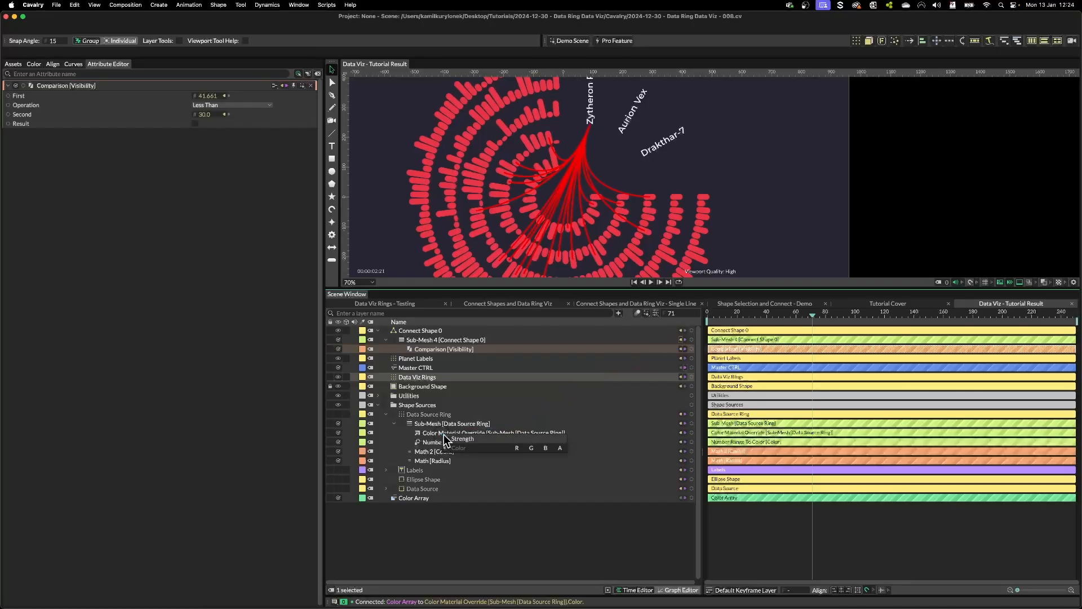
pyautogui.click(460, 439)
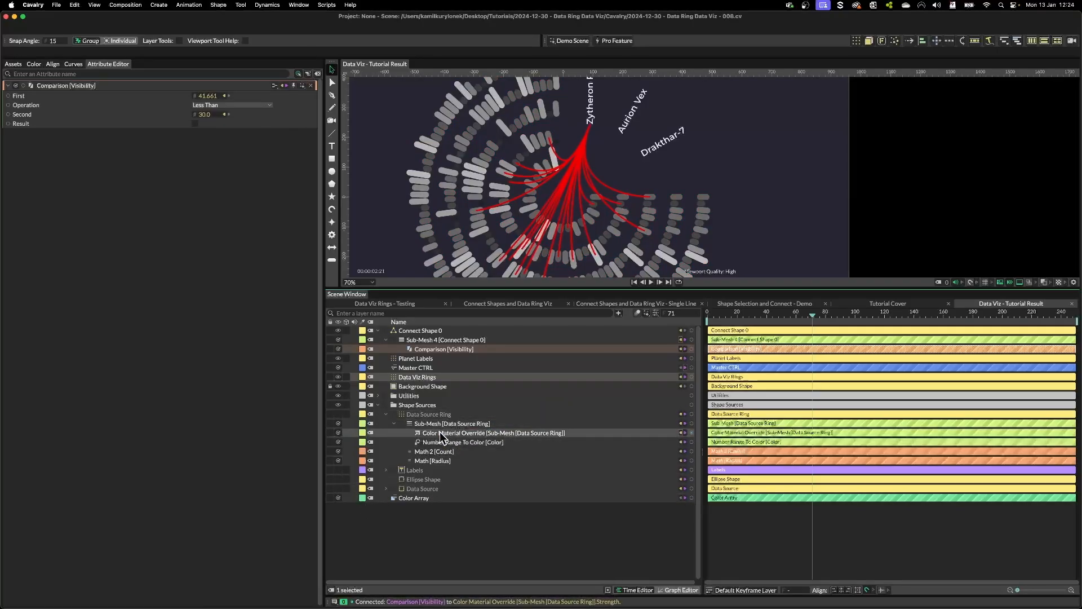
# Step: Add the expression value*100; to the Strength of the Color Material Override on Data Source Ring's Sub-Mesh
pyautogui.click(438, 432)
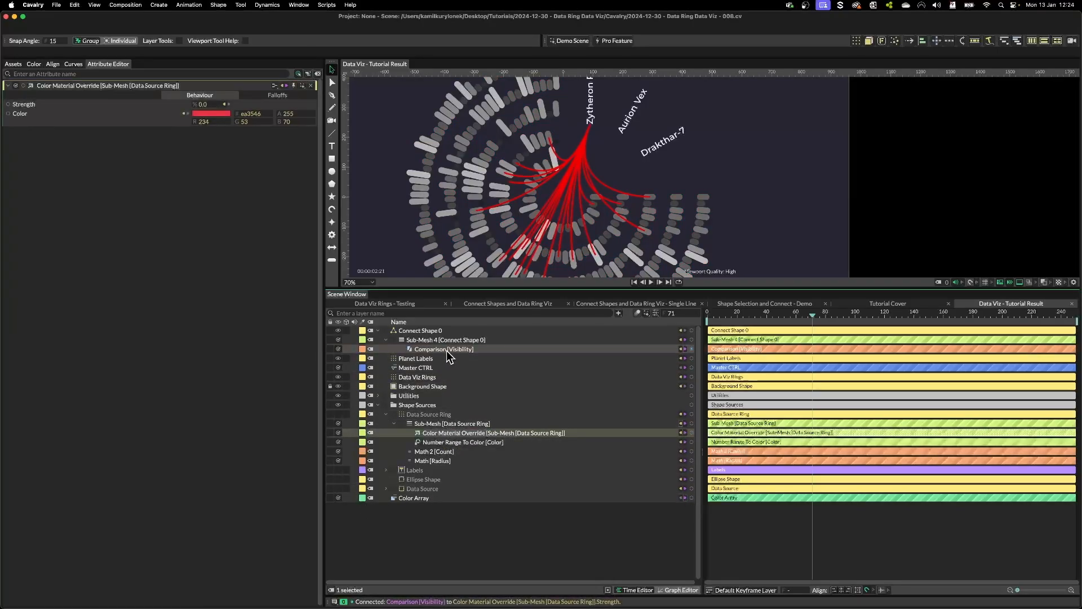
pyautogui.click(446, 351)
pyautogui.click(446, 340)
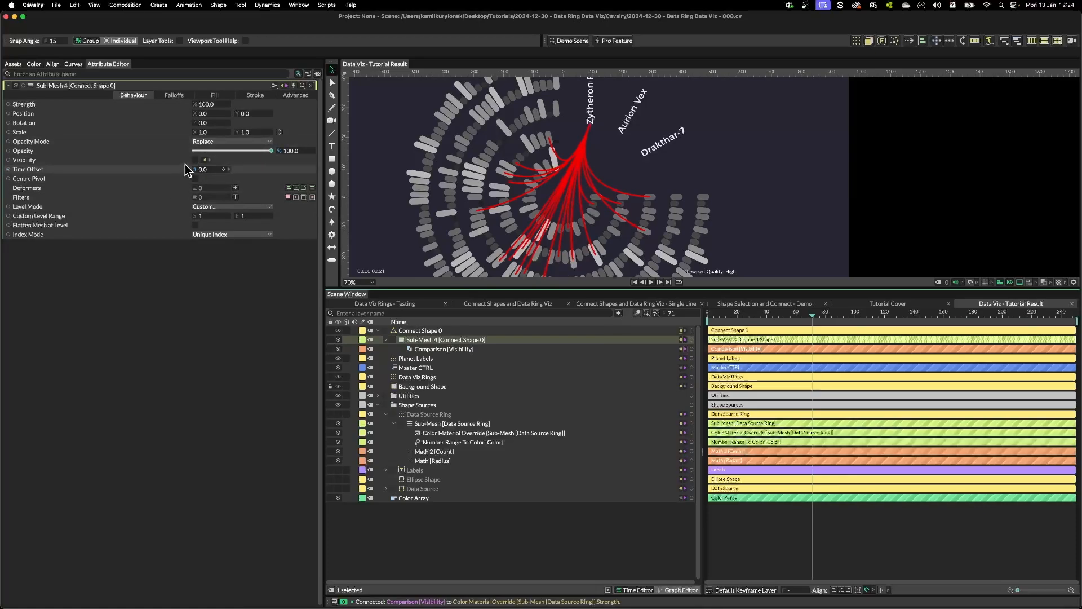
pyautogui.click(446, 433)
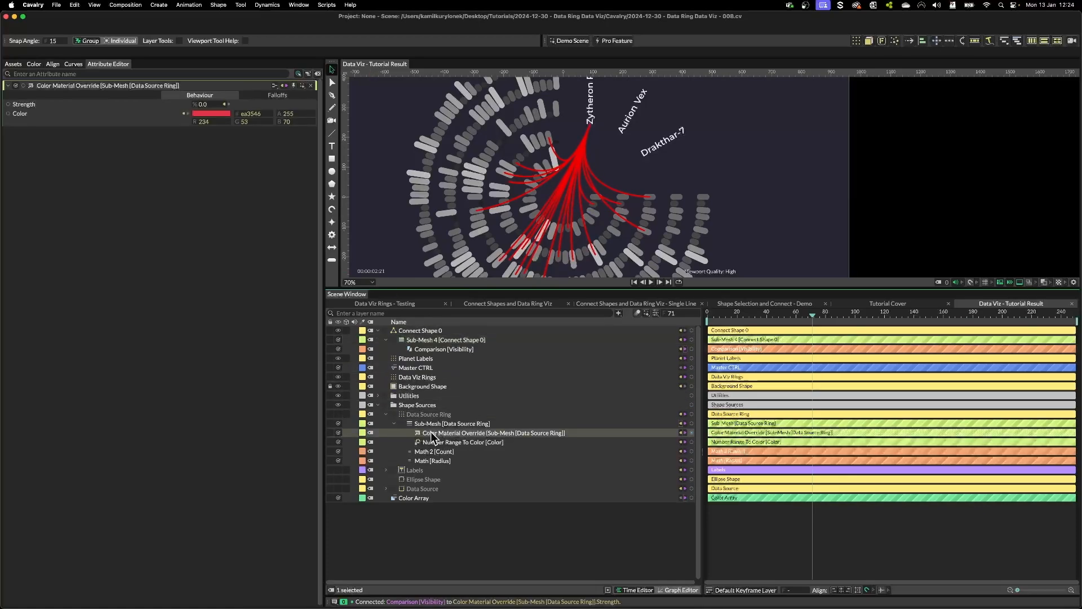
pyautogui.rightClick(164, 103)
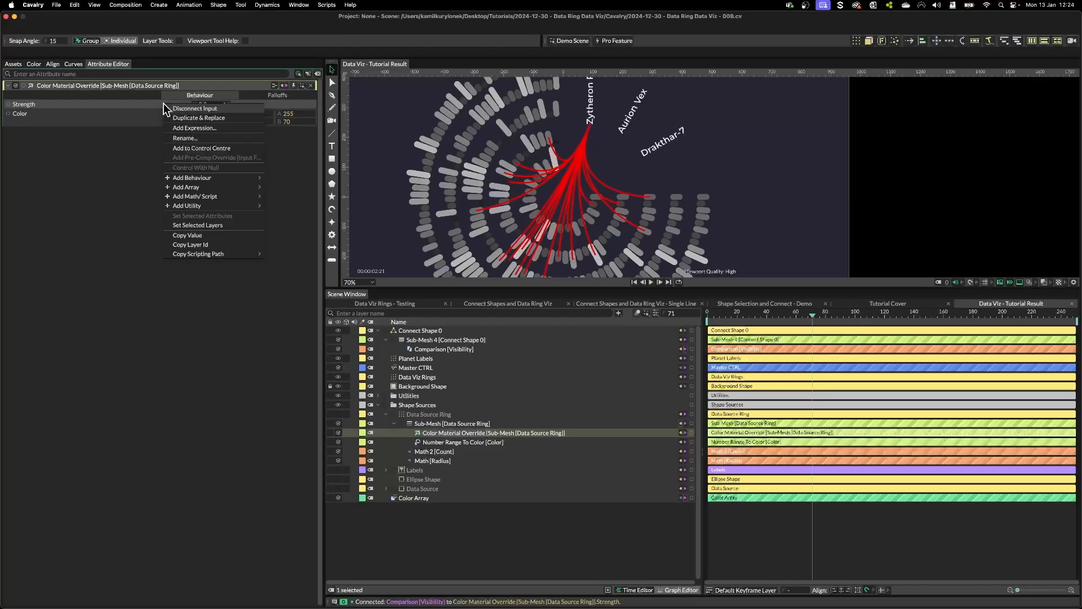
pyautogui.click(194, 129)
pyautogui.write('va')
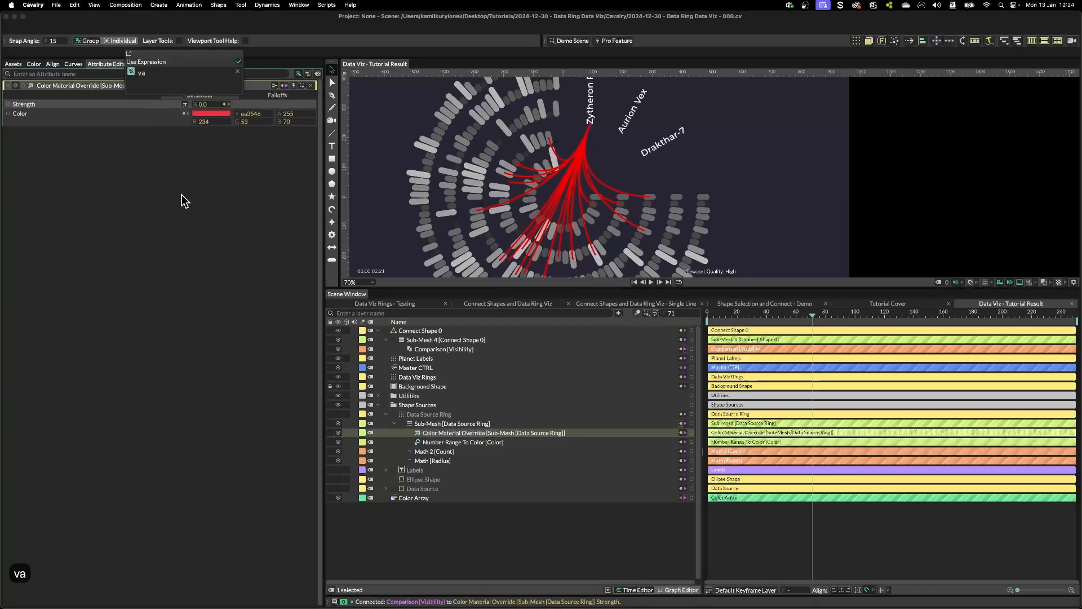
pyautogui.write('lue*100;')
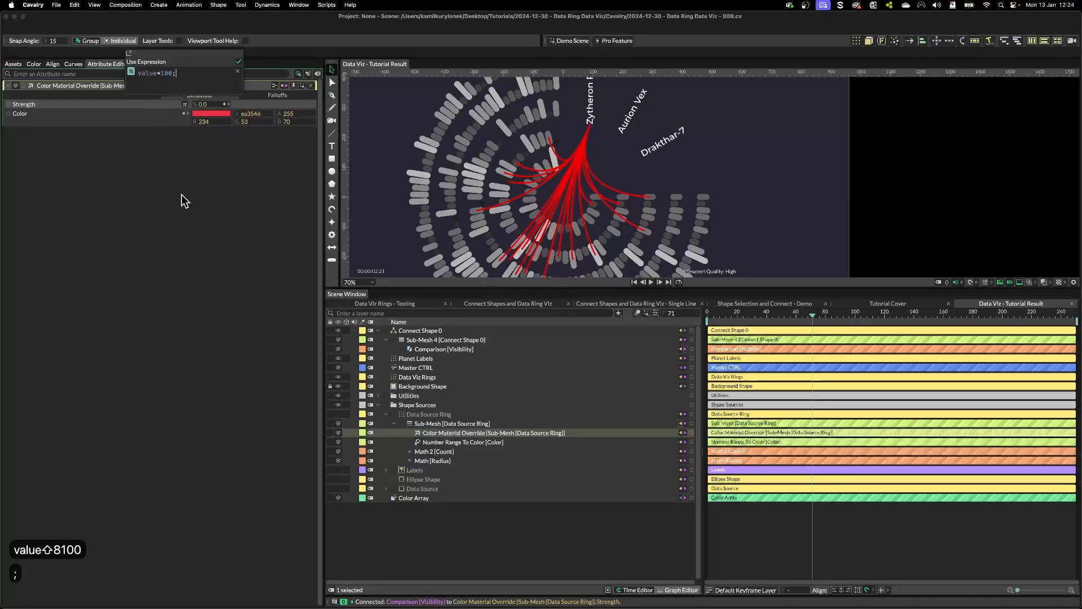
pyautogui.click(182, 194)
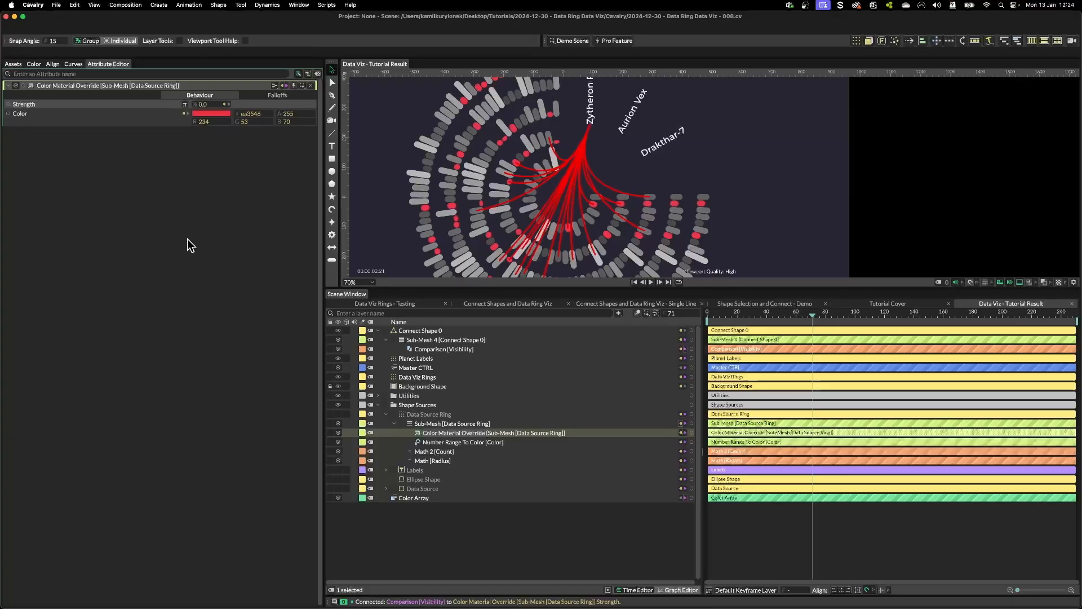
# Step: Enlarge the viewport area and keep Master CTRL pinned in the Attribute Editor
pyautogui.scroll(-3, 788, 126)
pyautogui.moveTo(786, 175); pyautogui.dragTo(689, 161)
pyautogui.scroll(2, 654, 146)
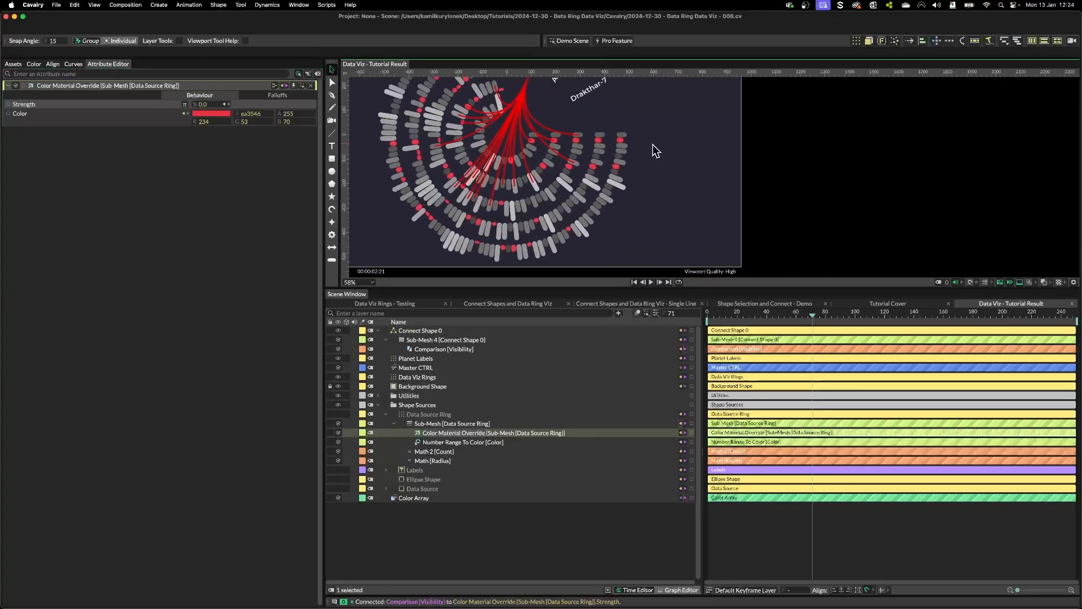
pyautogui.moveTo(603, 287); pyautogui.dragTo(603, 393)
pyautogui.scroll(3, 655, 231)
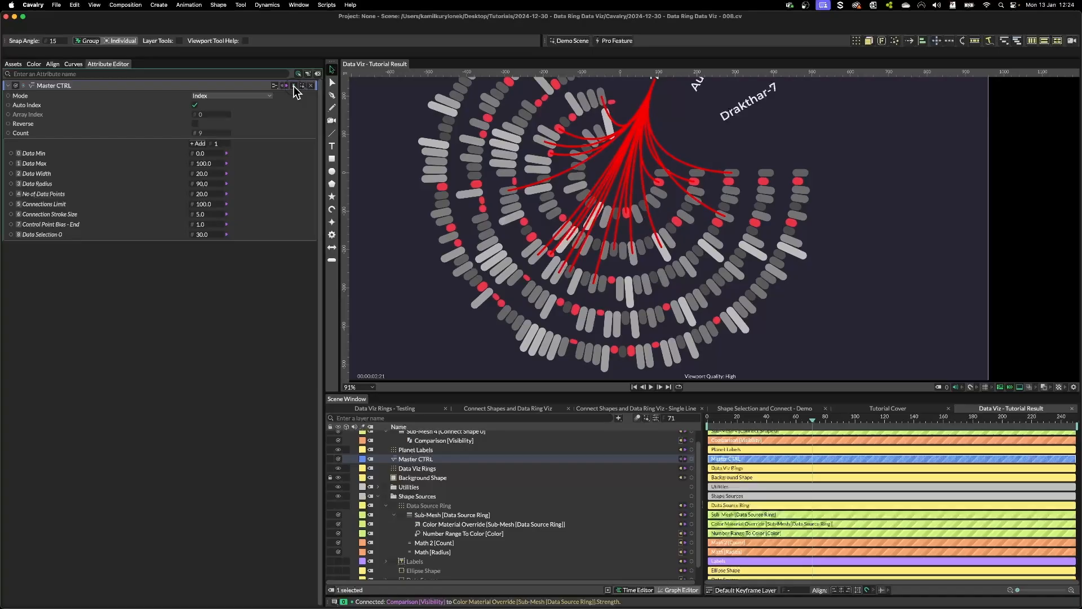
pyautogui.click(294, 85)
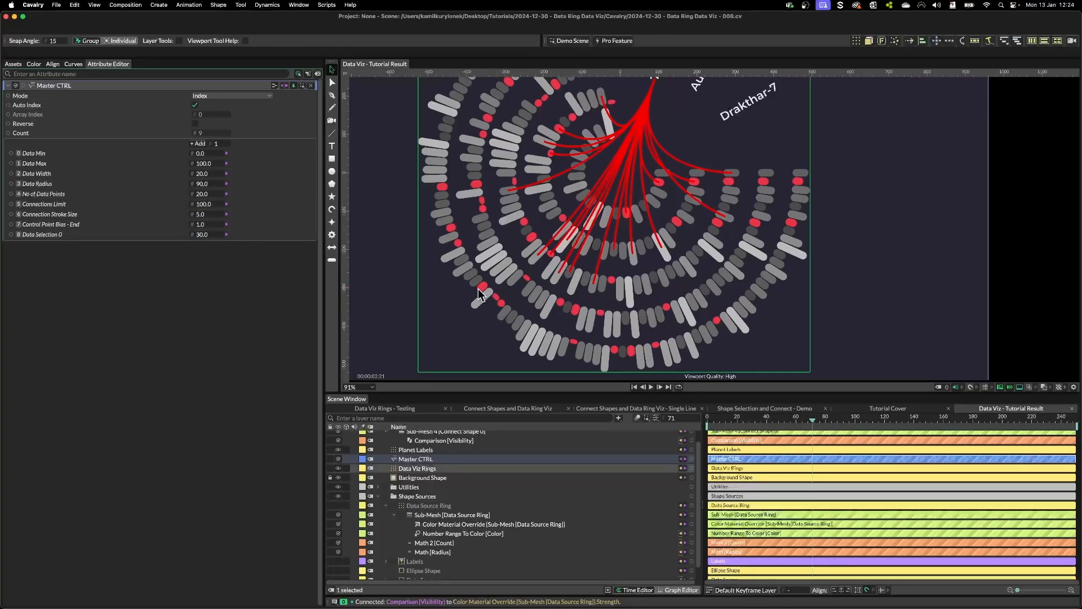
# Step: Examine how the ends of Connect Shape 0's lines line up with the red ring segments
pyautogui.scroll(5, 454, 213)
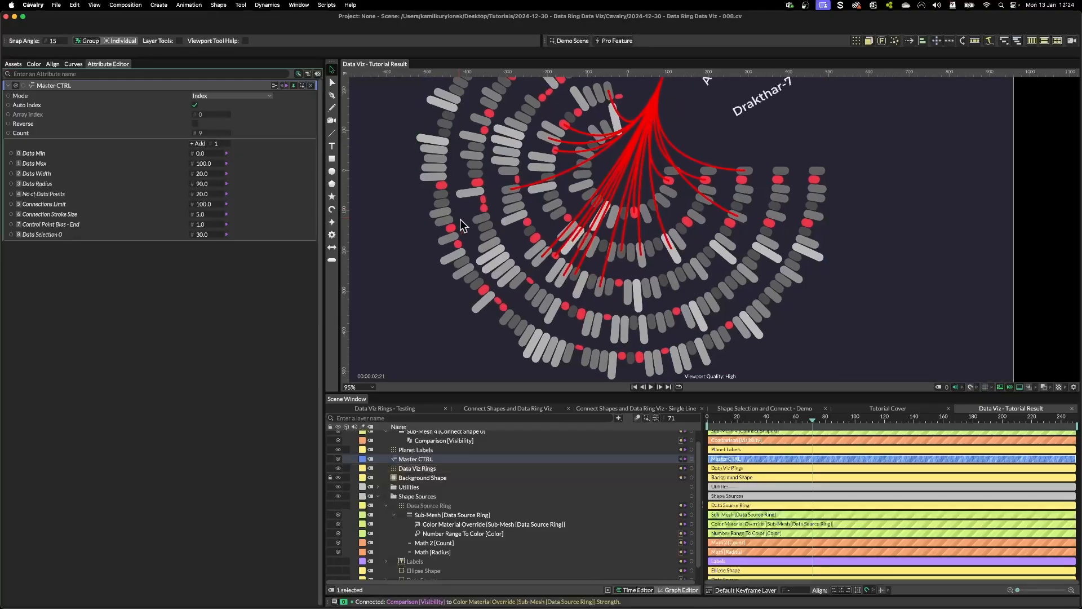
pyautogui.scroll(-4, 449, 249)
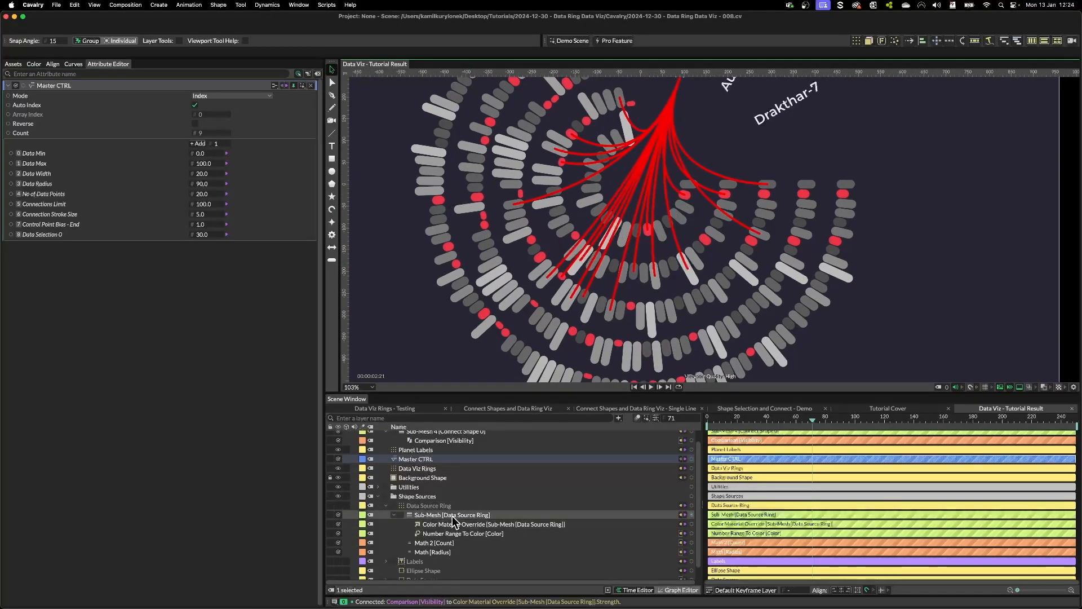
pyautogui.moveTo(660, 187); pyautogui.dragTo(513, 255)
pyautogui.scroll(2, 451, 445)
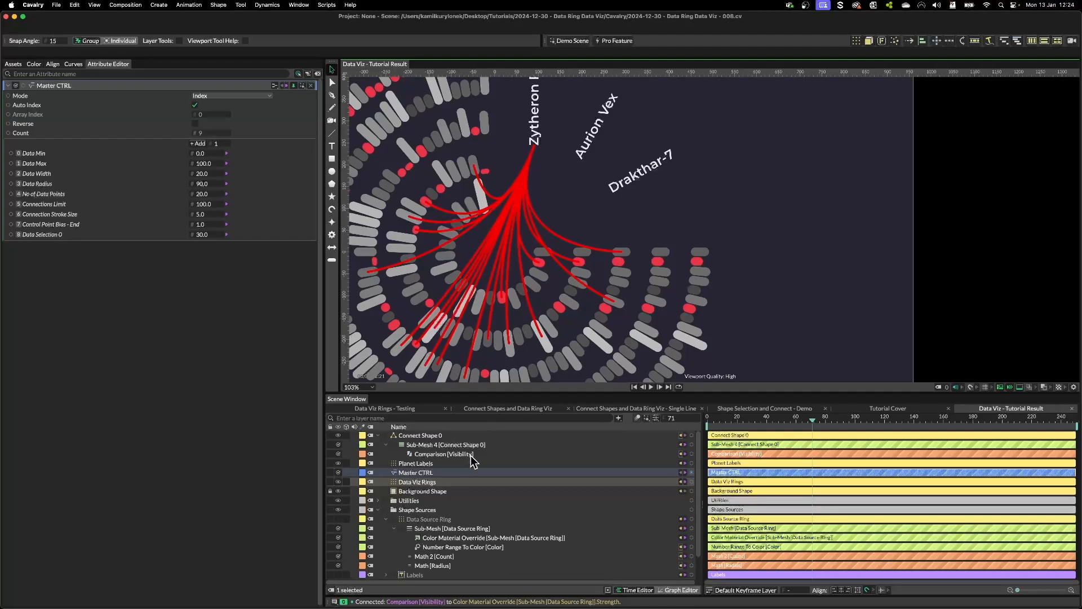
pyautogui.click(420, 435)
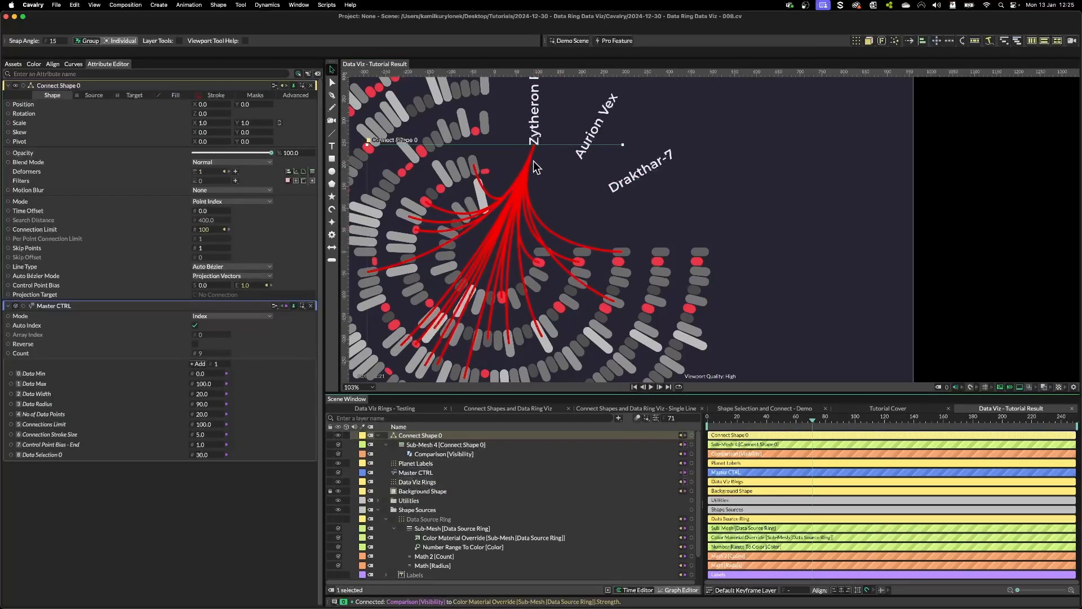
pyautogui.moveTo(471, 308); pyautogui.dragTo(608, 245)
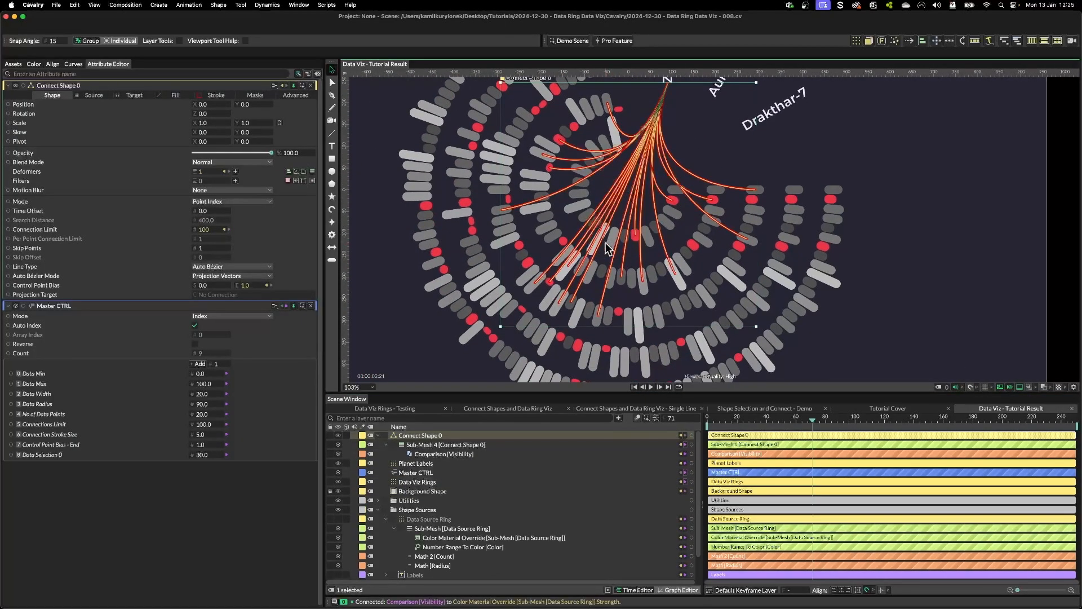
pyautogui.scroll(-4, 491, 241)
pyautogui.moveTo(599, 282); pyautogui.dragTo(645, 270)
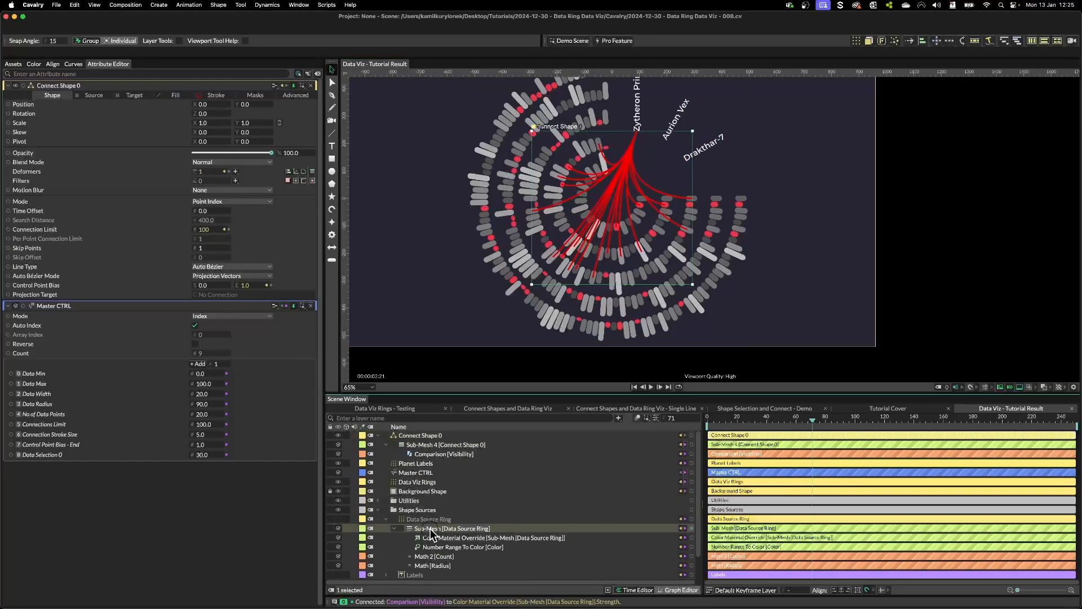
# Step: Move the Sub-Mesh under Data Viz Rings in the layer hierarchy and disconnect it from Data Source Ring's Deformers
pyautogui.moveTo(431, 530); pyautogui.dragTo(429, 483)
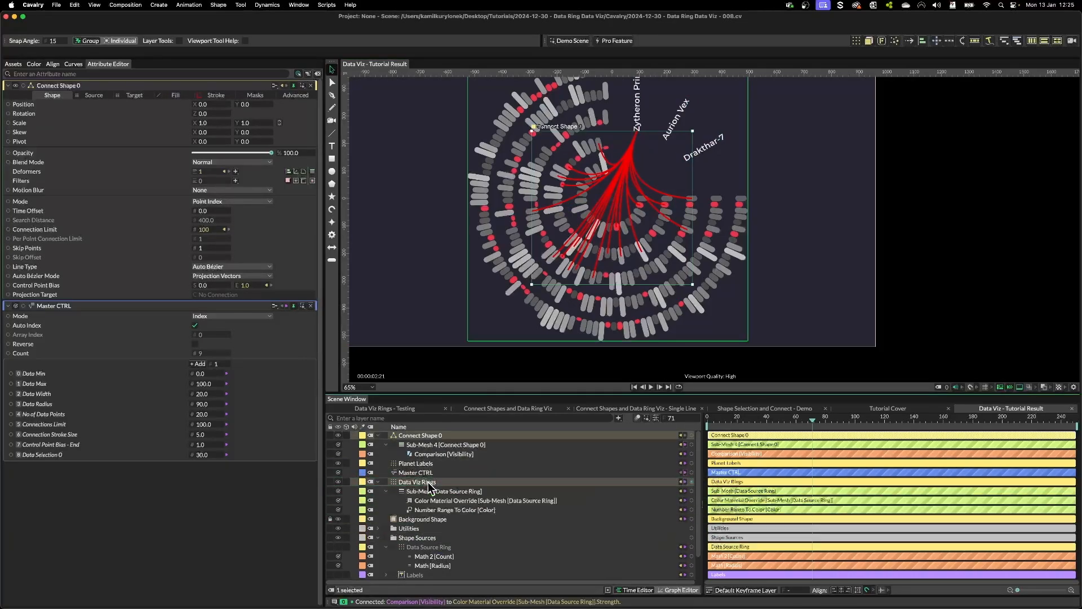
pyautogui.click(429, 548)
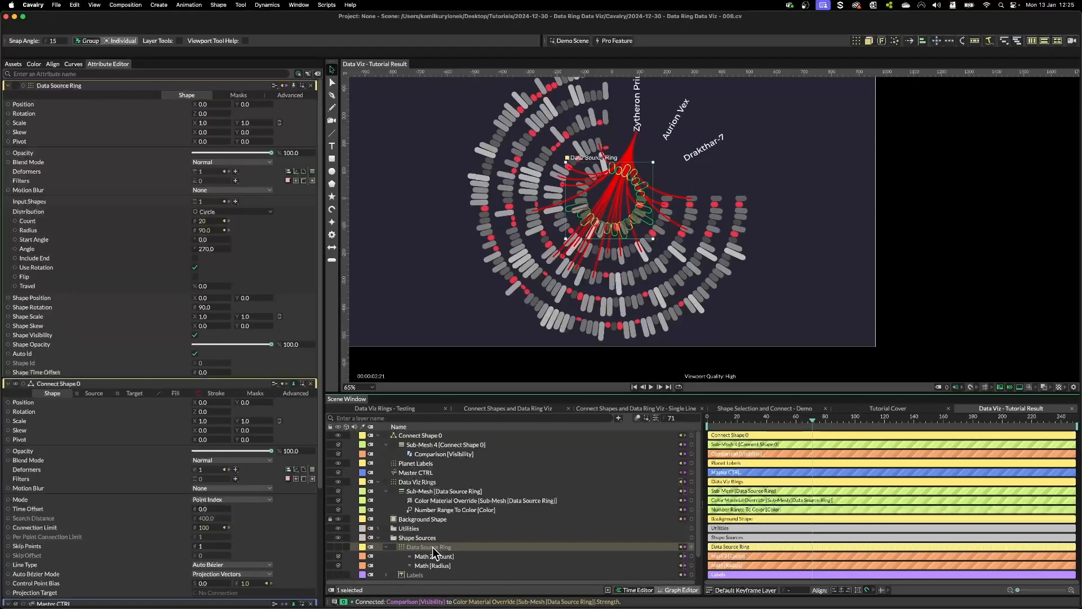
pyautogui.click(227, 172)
pyautogui.click(409, 172)
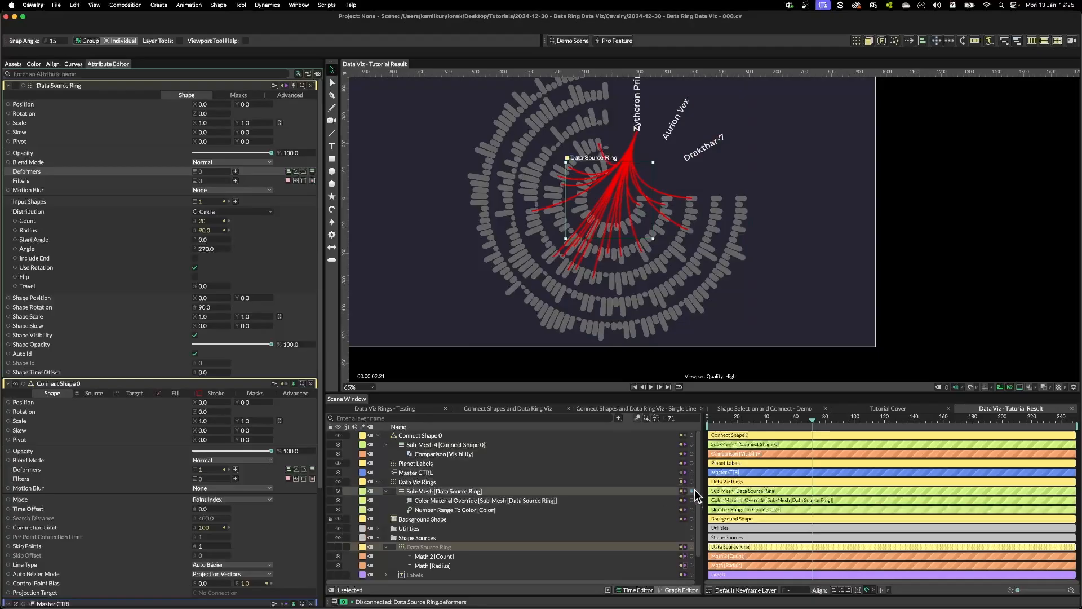
# Step: Connect the Sub-Mesh to a new Deformers index of Data Viz Rings
pyautogui.moveTo(692, 491); pyautogui.dragTo(665, 480)
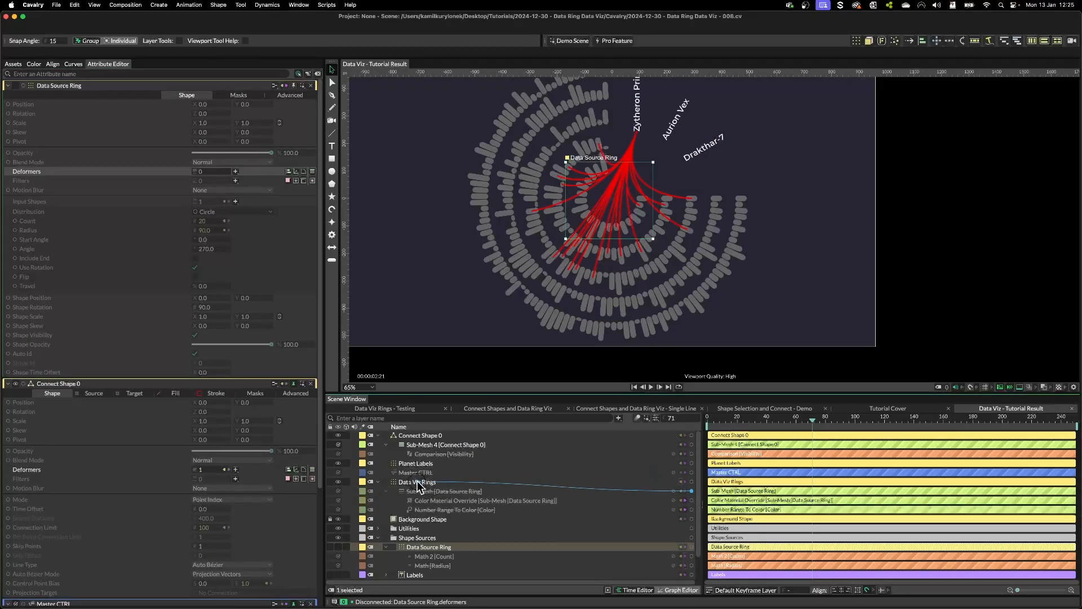
pyautogui.moveTo(419, 486); pyautogui.dragTo(421, 485)
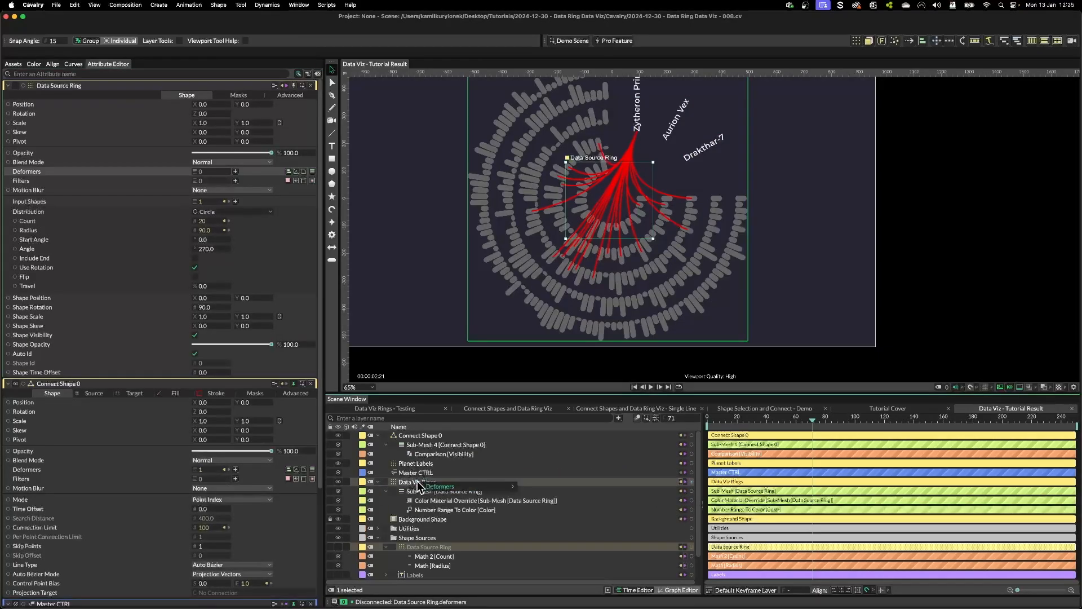
pyautogui.moveTo(460, 490)
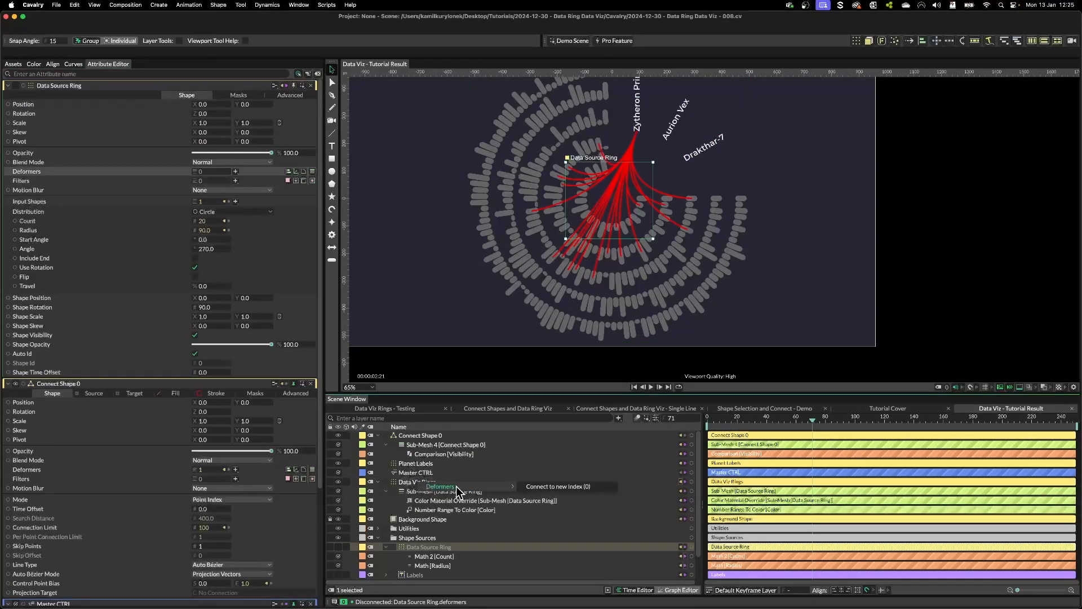
pyautogui.click(562, 489)
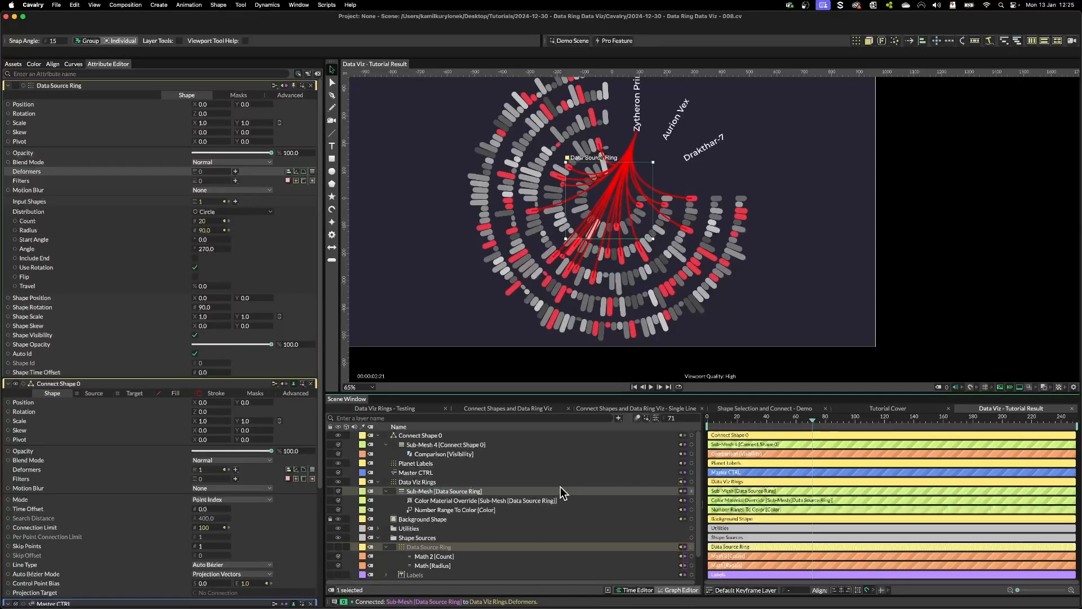
# Step: Check that the lines end on the red segments, and set Master CTRL's Connections Limit to 300
pyautogui.scroll(8, 605, 259)
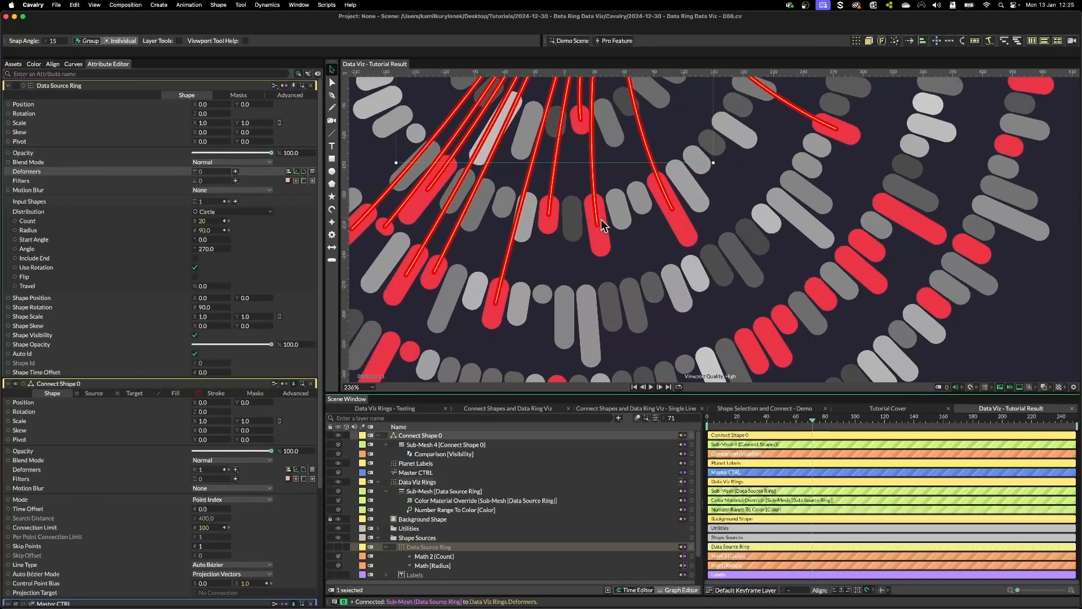
pyautogui.scroll(-5, 414, 202)
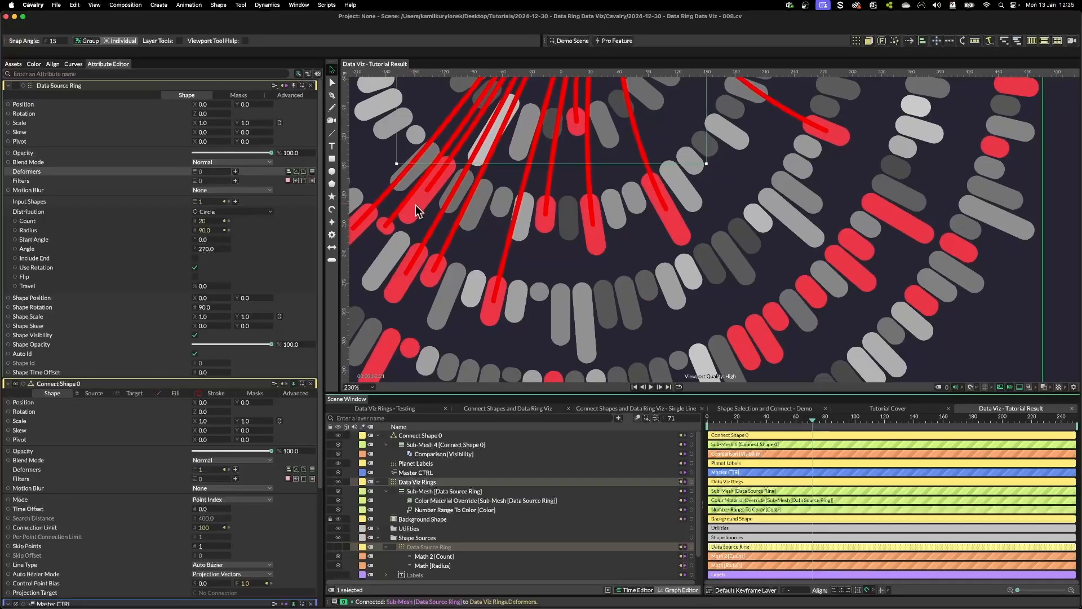
pyautogui.scroll(8, 517, 124)
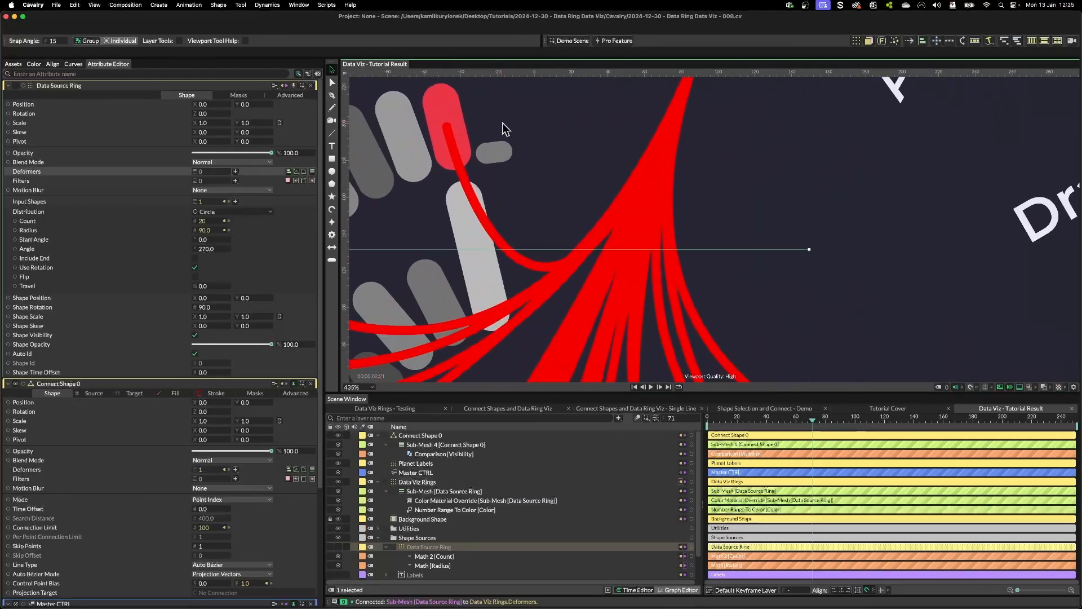
pyautogui.scroll(-10, 636, 208)
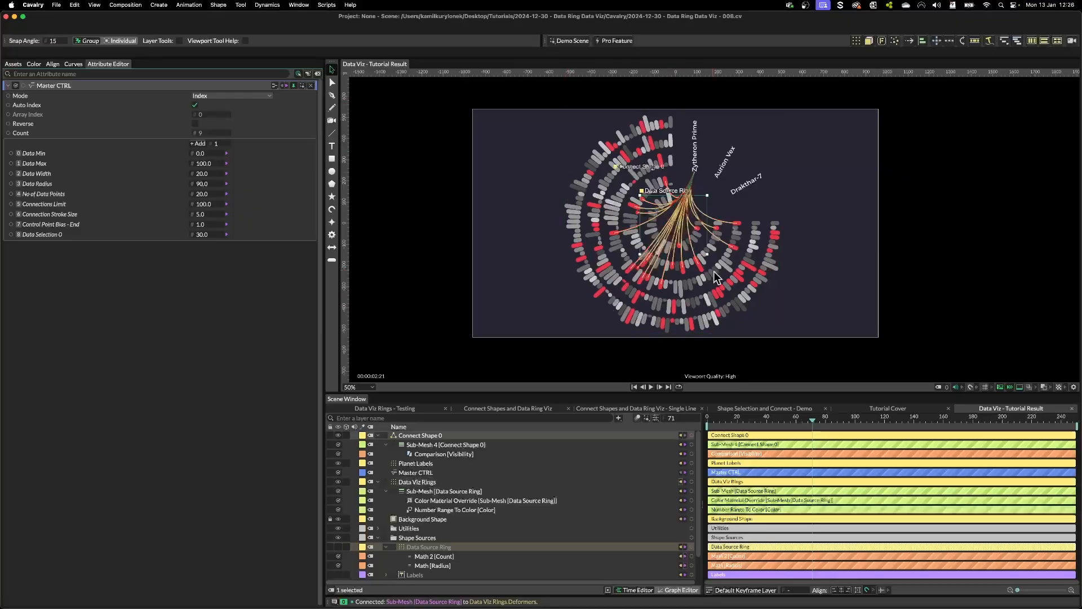
pyautogui.click(415, 473)
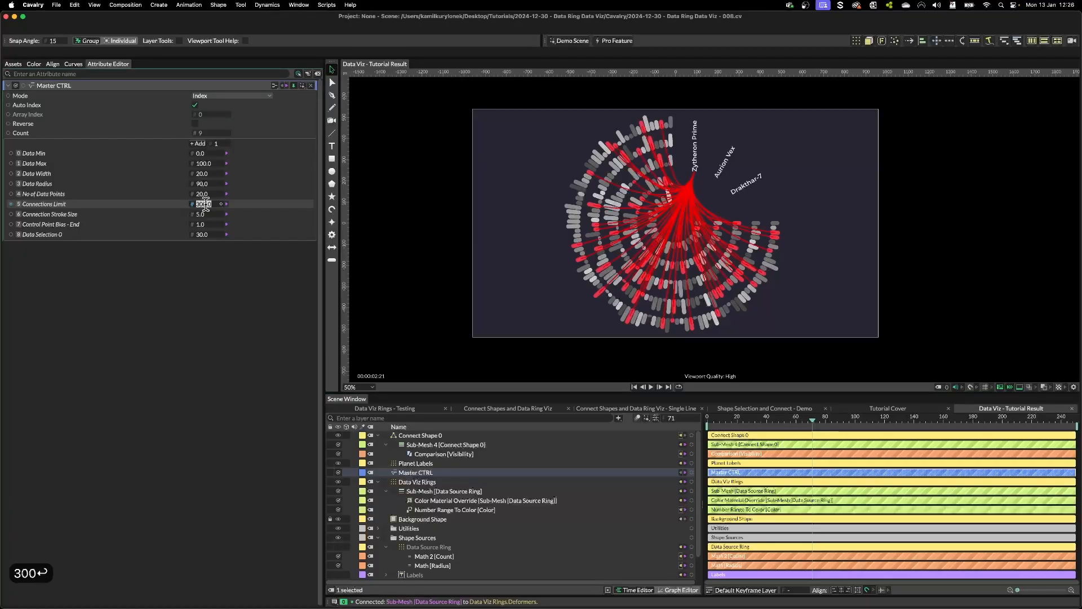
pyautogui.scroll(6, 782, 162)
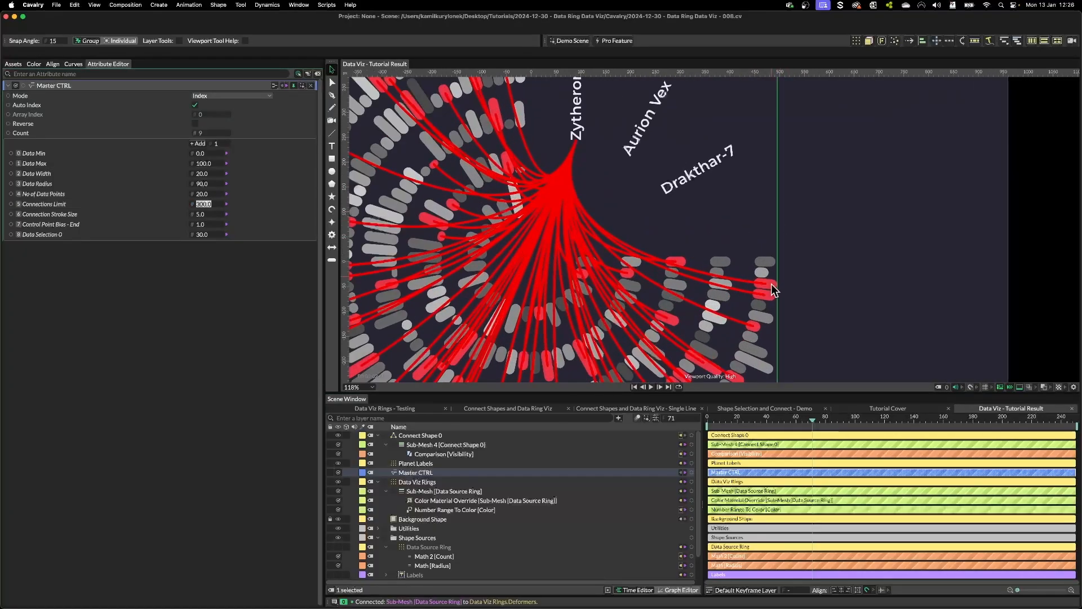
pyautogui.scroll(-1, 454, 226)
# Step: Set Connect Shape 0's stroke Color Mode to Gradient with the stops at 0.1 and 0.9
pyautogui.click(406, 435)
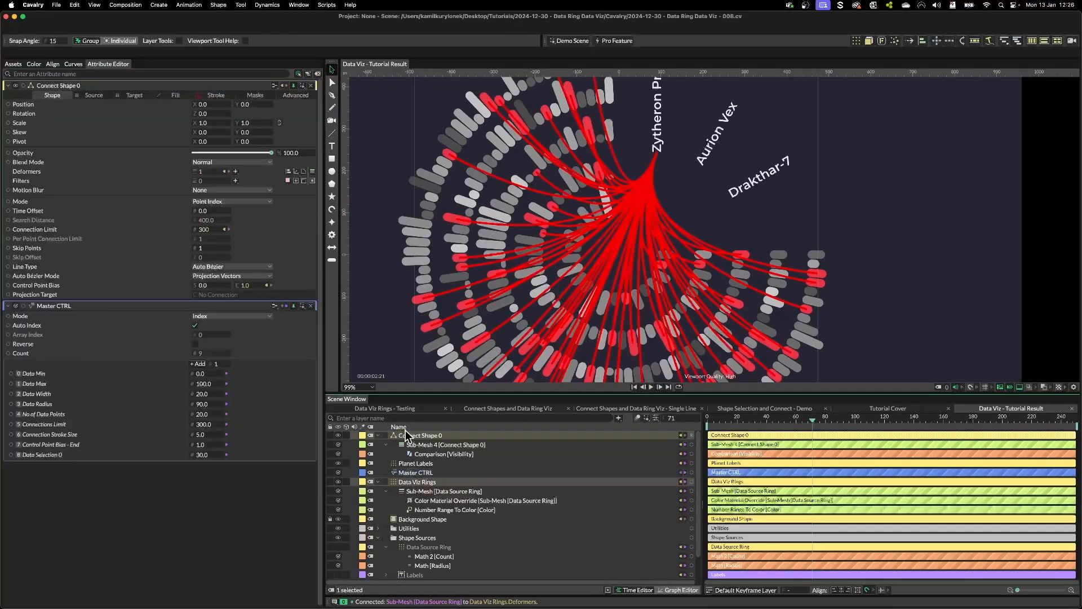
pyautogui.click(217, 96)
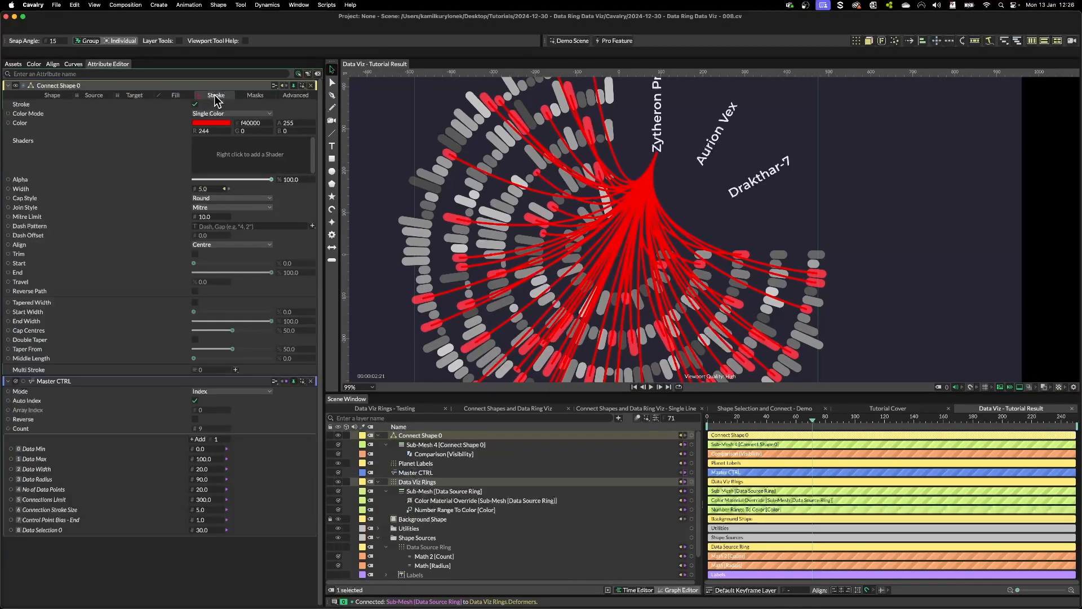
pyautogui.click(213, 125)
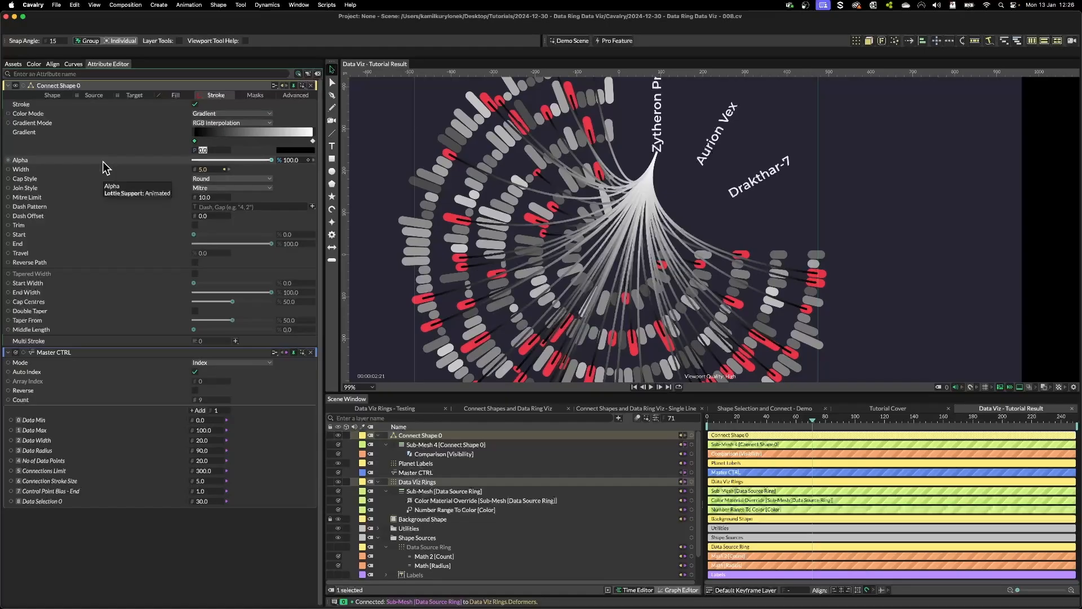
pyautogui.write('.1')
pyautogui.press('Return')
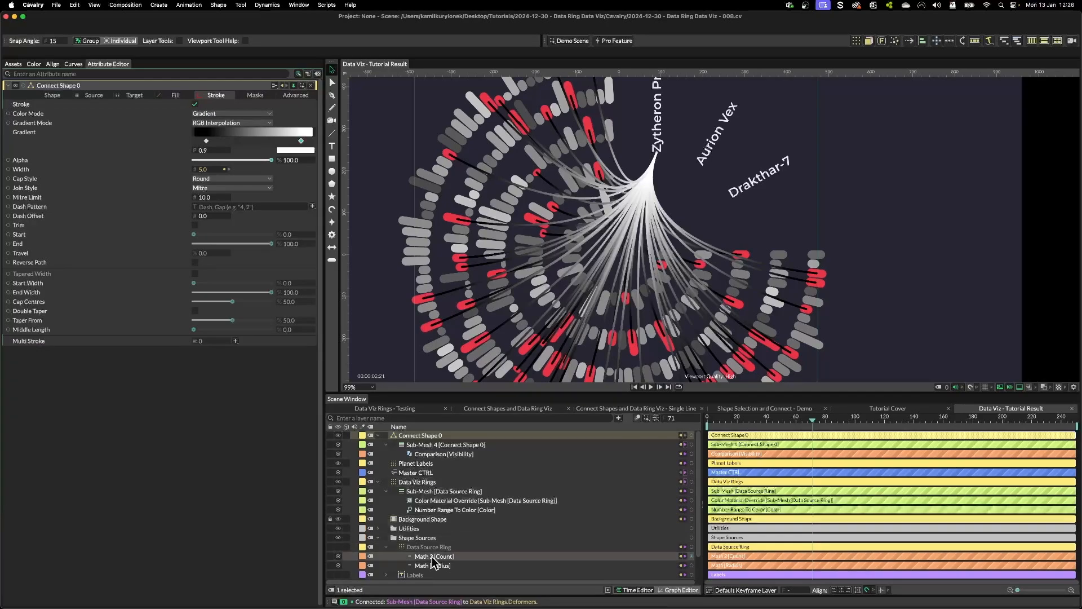
# Step: Connect the Color Array's Main Text color to Connect Shape 0's 0.9 gradient stop and Data 0 to the 0.1 stop, and scrub to check
pyautogui.scroll(-3, 423, 558)
pyautogui.click(422, 575)
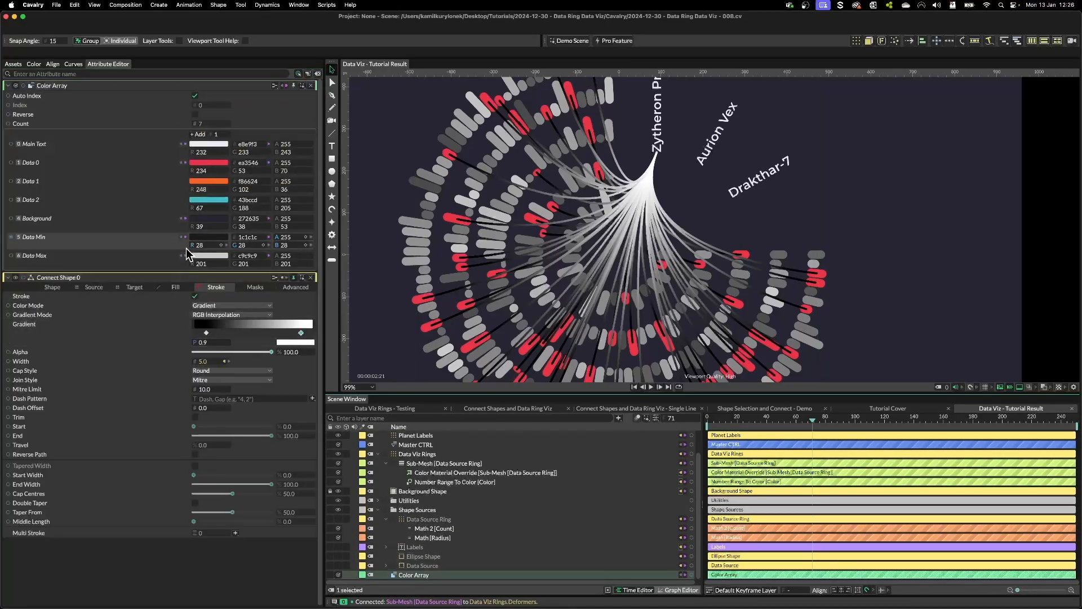
pyautogui.moveTo(12, 144); pyautogui.dragTo(67, 121)
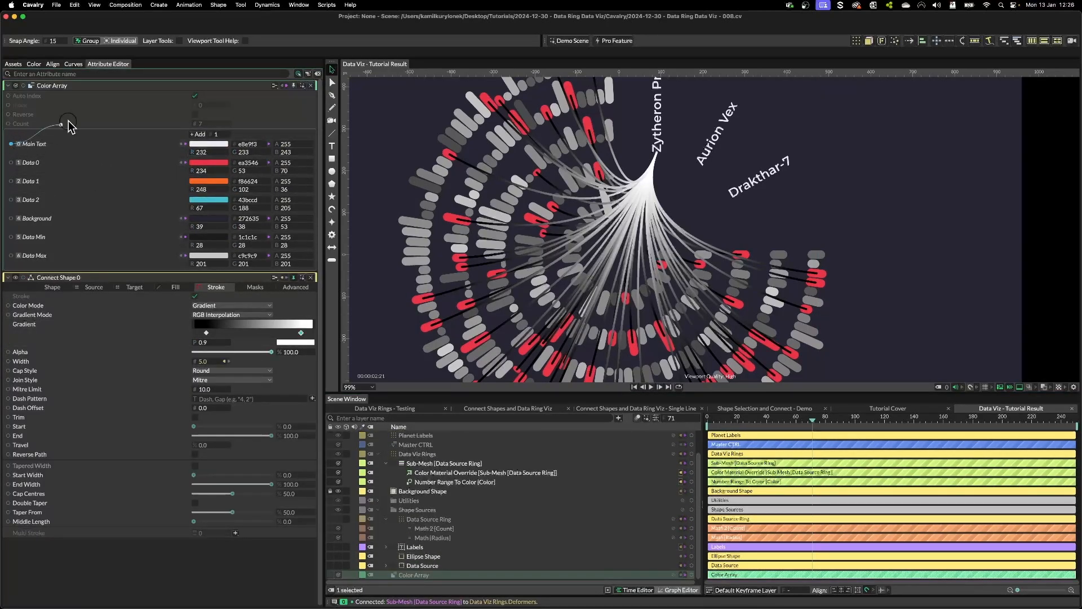
pyautogui.moveTo(233, 364); pyautogui.dragTo(303, 340)
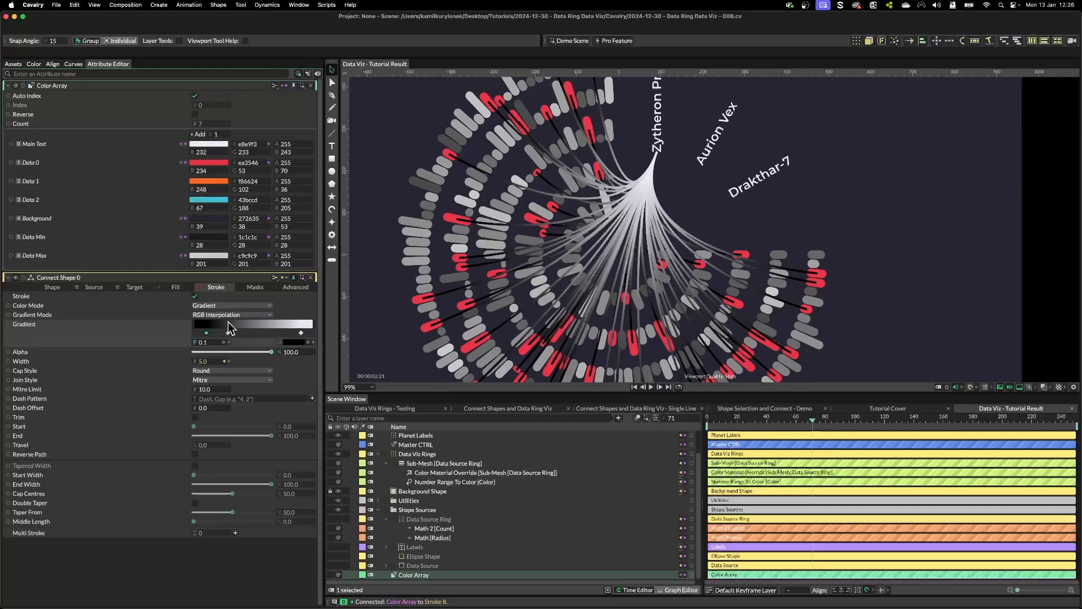
pyautogui.moveTo(10, 162); pyautogui.dragTo(306, 342)
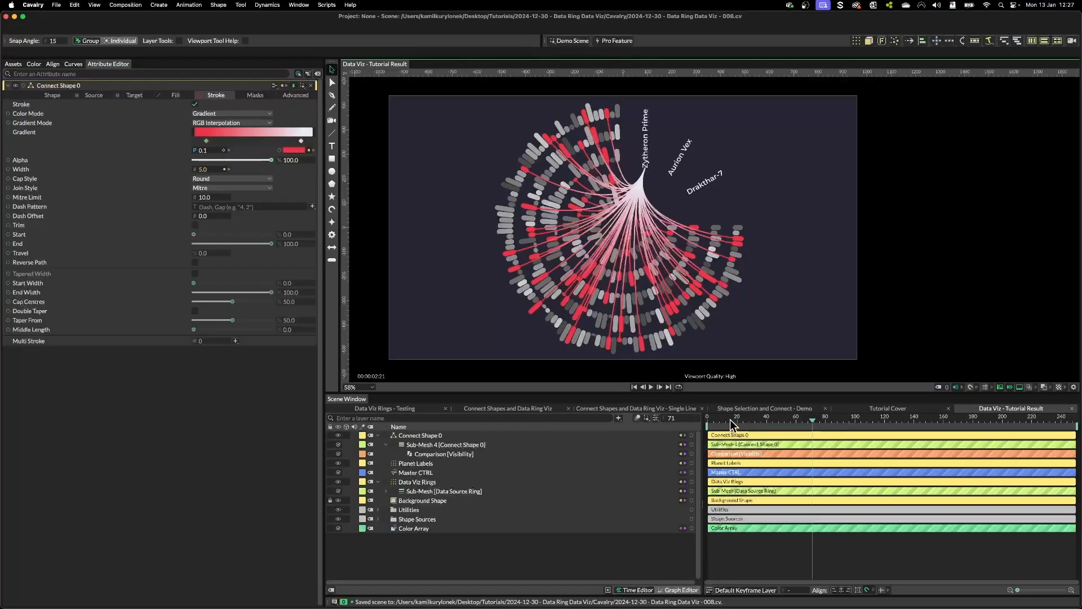
pyautogui.moveTo(730, 418); pyautogui.dragTo(953, 436)
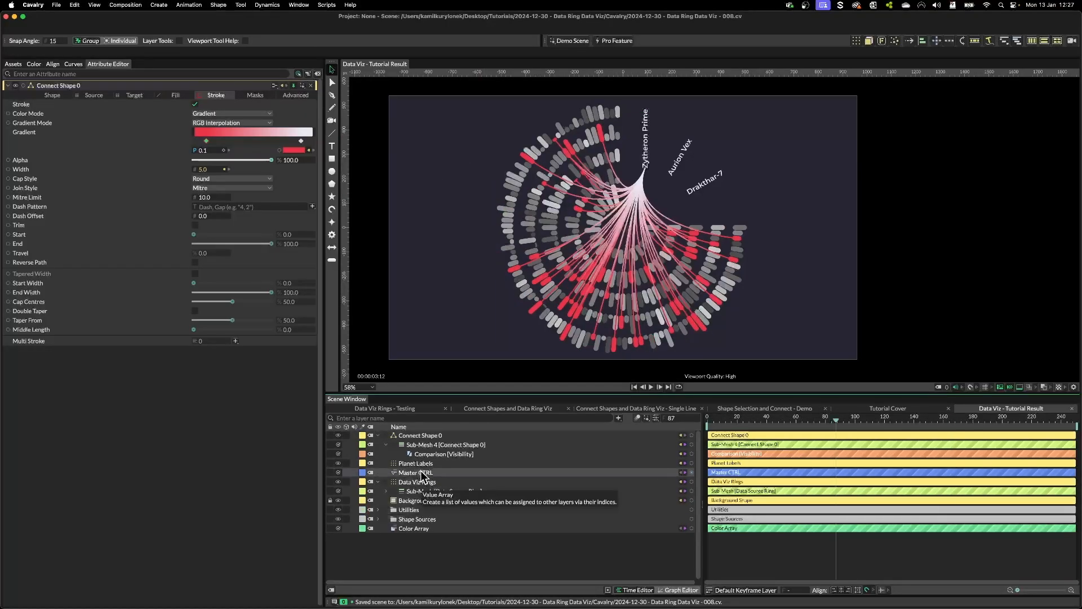
# Step: Duplicate Connect Shape 0 with its deformer twice to get one connection layer for each planet label
pyautogui.click(440, 455)
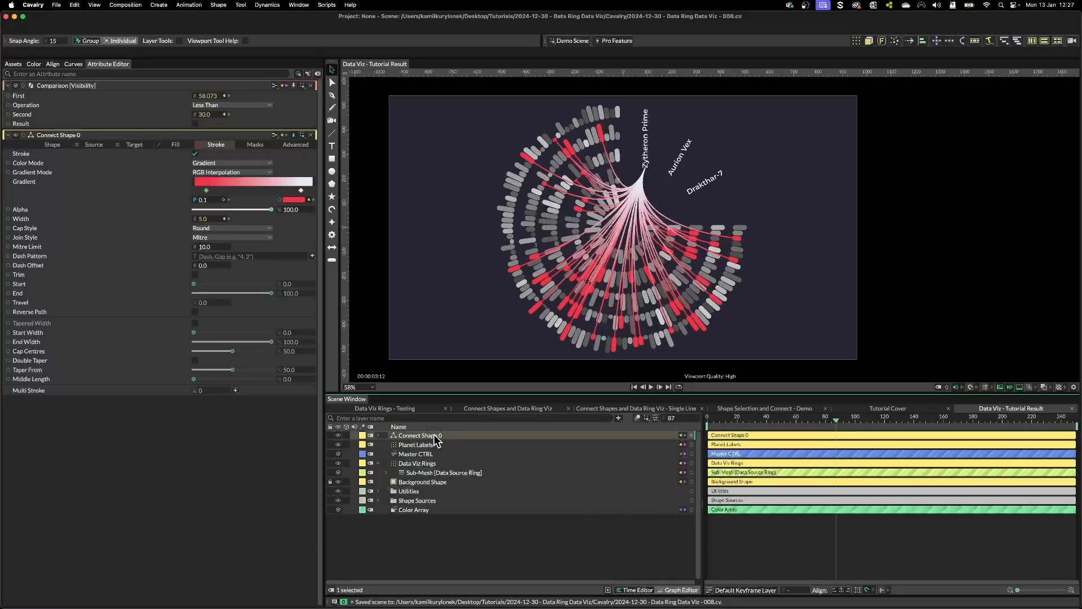
pyautogui.click(439, 438)
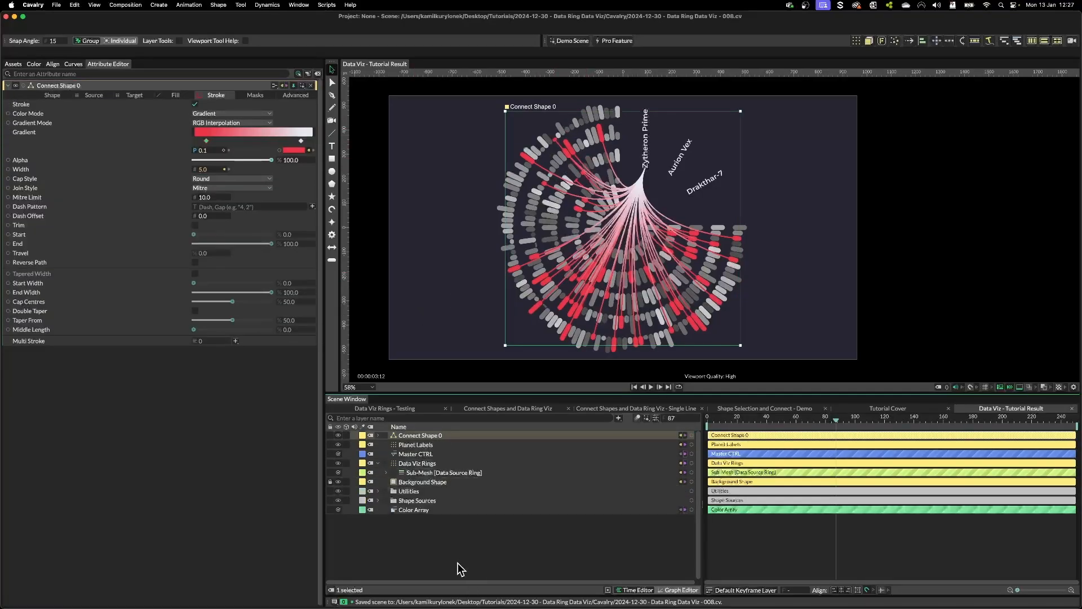
pyautogui.press('super+d')
pyautogui.press('super+d')
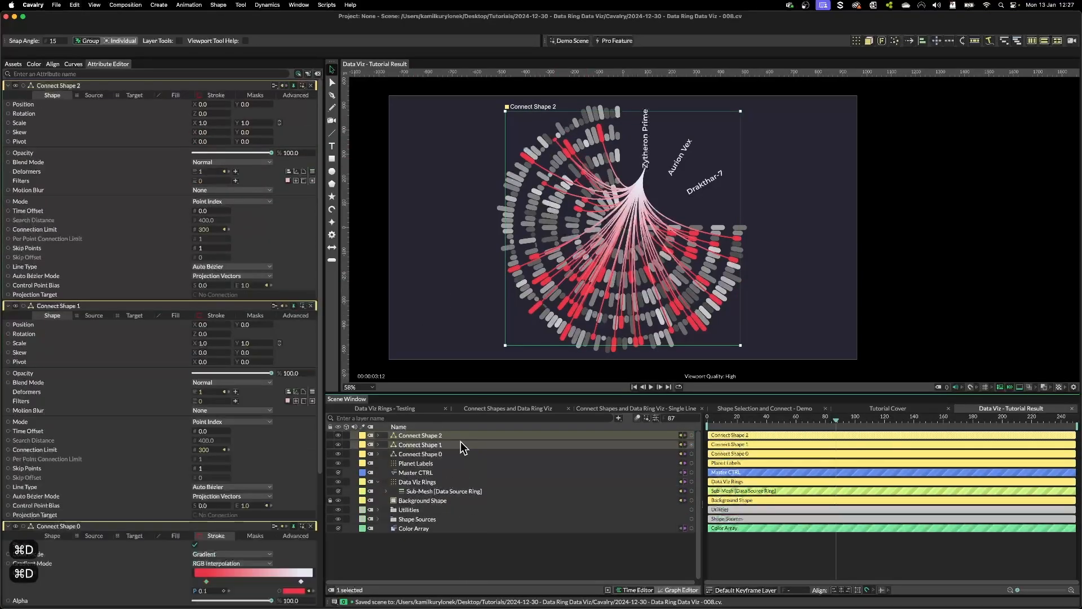
pyautogui.click(378, 481)
pyautogui.click(406, 445)
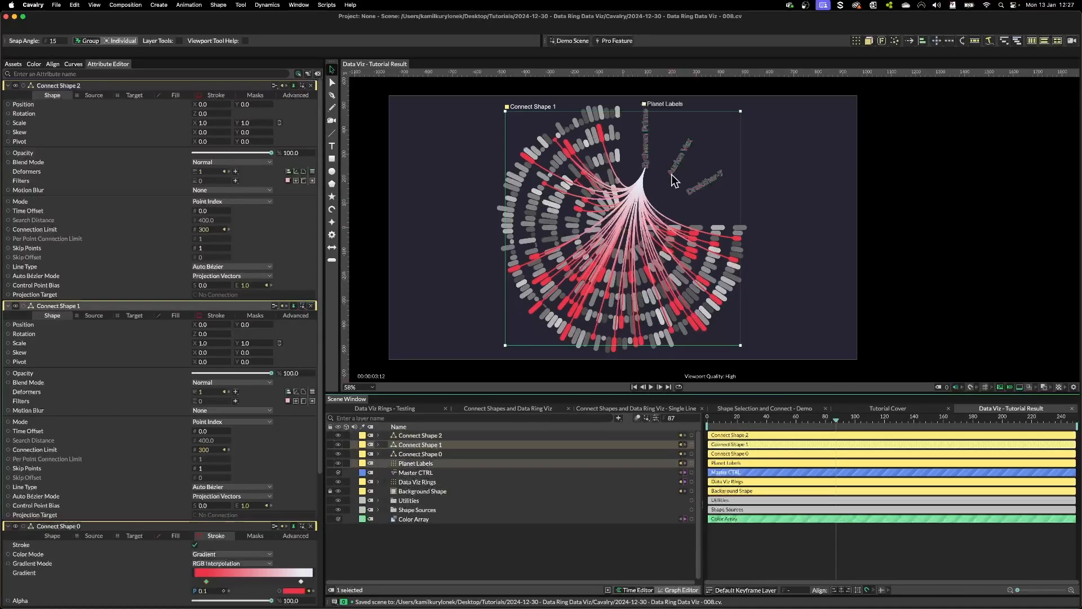
pyautogui.click(418, 435)
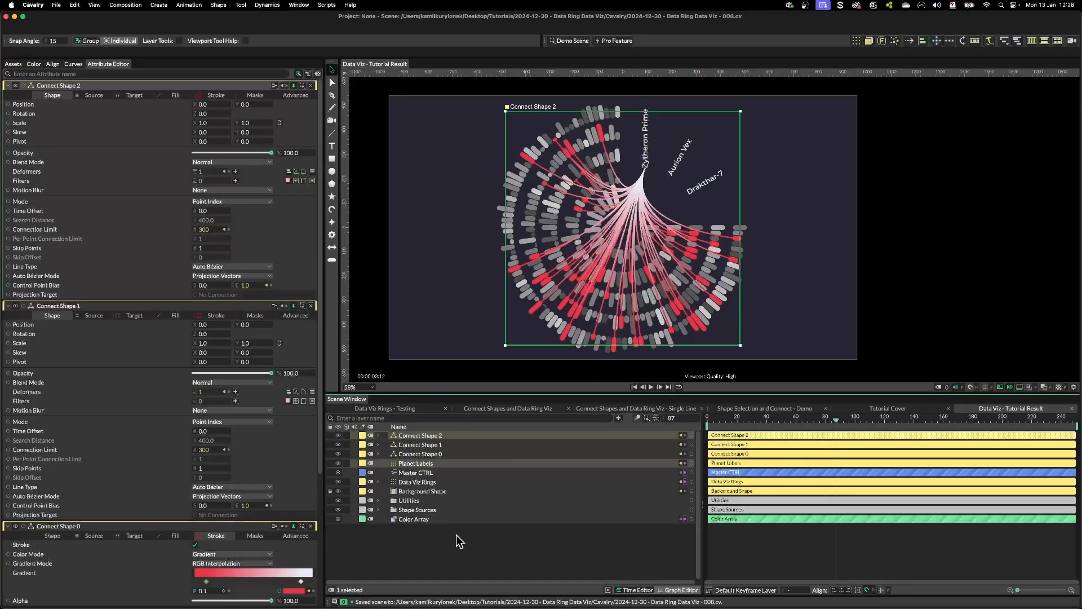
# Step: Undo the last duplication and hide the three Connect Shape layers
pyautogui.hotkey('ctrl', 'z')
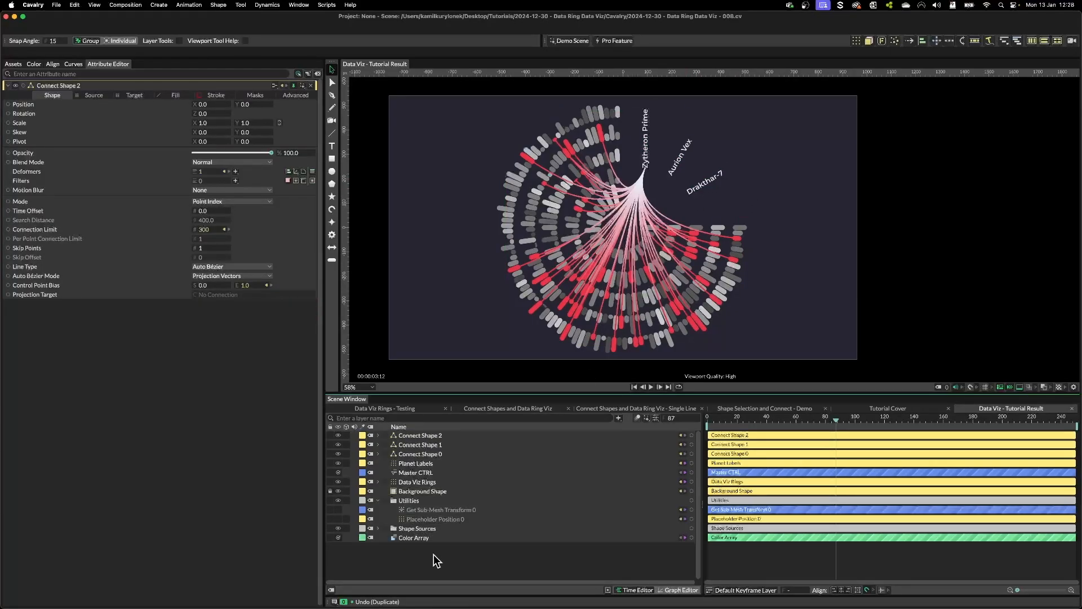
pyautogui.click(435, 519)
pyautogui.keyDown('shift'); pyautogui.click(432, 509); pyautogui.keyUp('shift')
pyautogui.moveTo(338, 435); pyautogui.dragTo(340, 454)
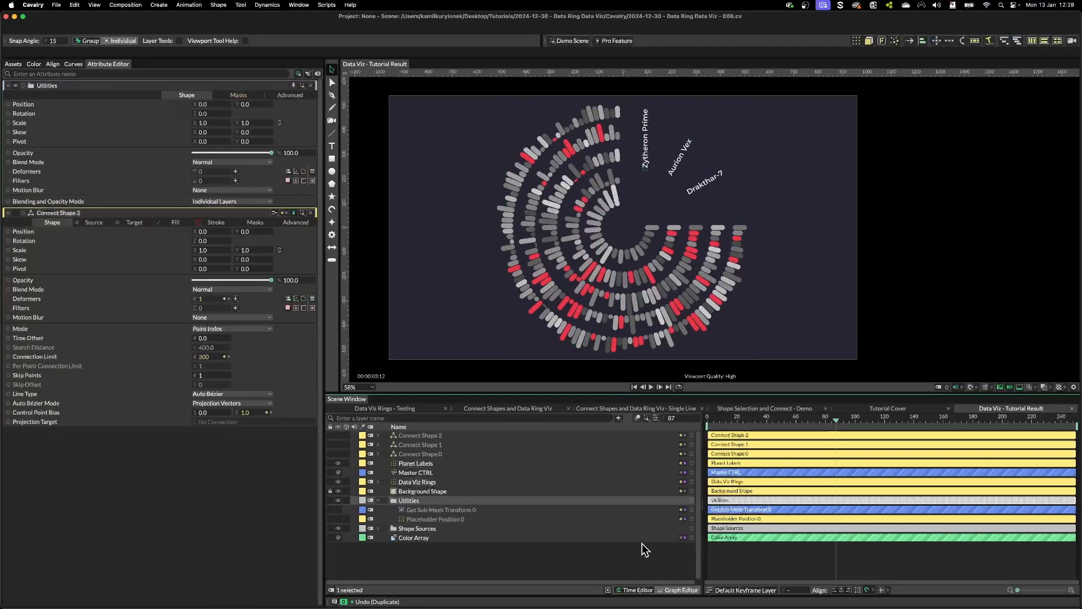
pyautogui.scroll(4, 634, 297)
pyautogui.hscroll(3, 736, 266)
pyautogui.scroll(2, 570, 237)
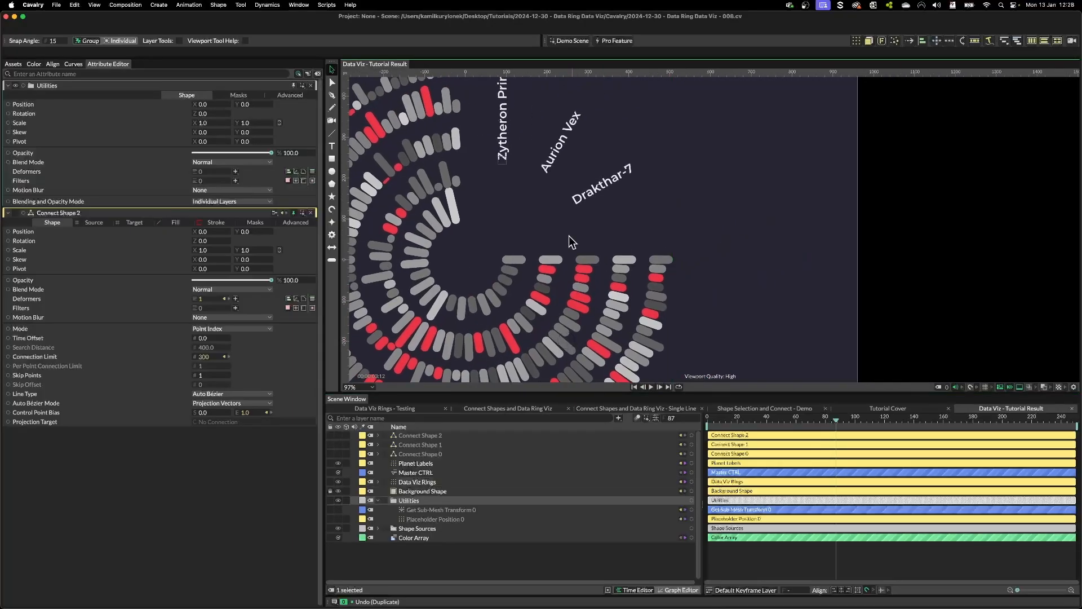
# Step: Duplicate Get Sub-Mesh Transform 0 and Placeholder Position 0 together twice inside the Utilities group
pyautogui.click(422, 519)
pyautogui.keyDown('shift'); pyautogui.click(438, 511); pyautogui.keyUp('shift')
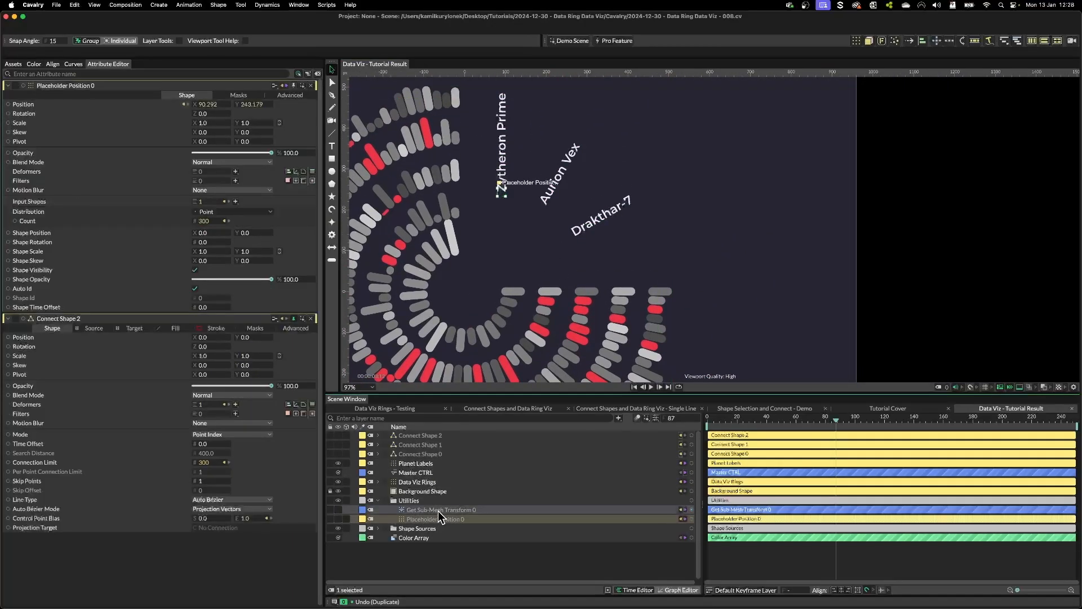
pyautogui.press('super+d')
pyautogui.press('super+d')
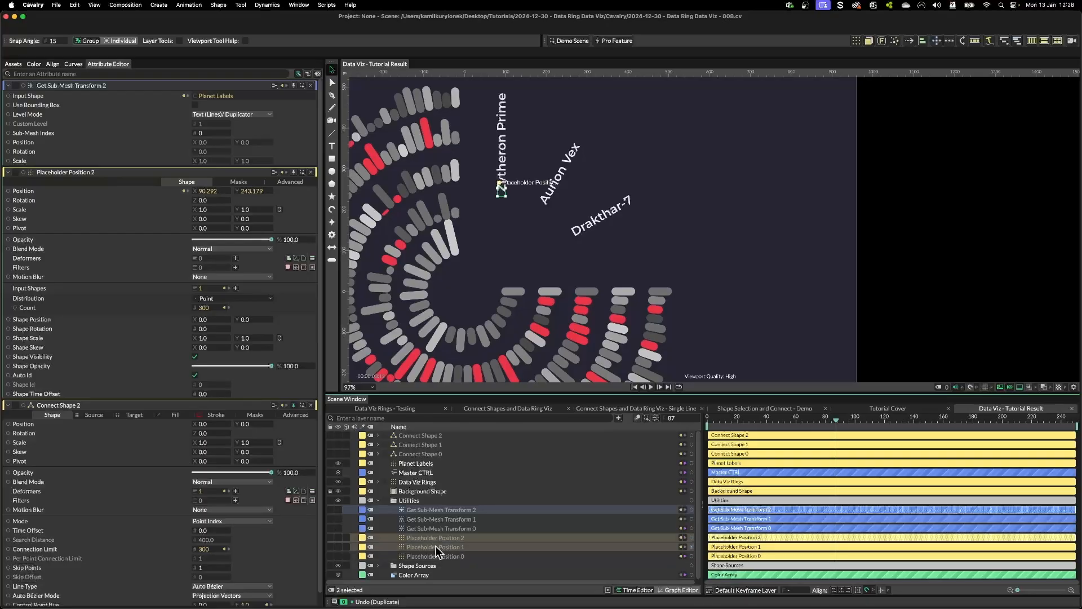
# Step: Move the Utilities group above Background Shape and make its three Placeholder Position layers visible
pyautogui.moveTo(422, 519); pyautogui.dragTo(425, 487)
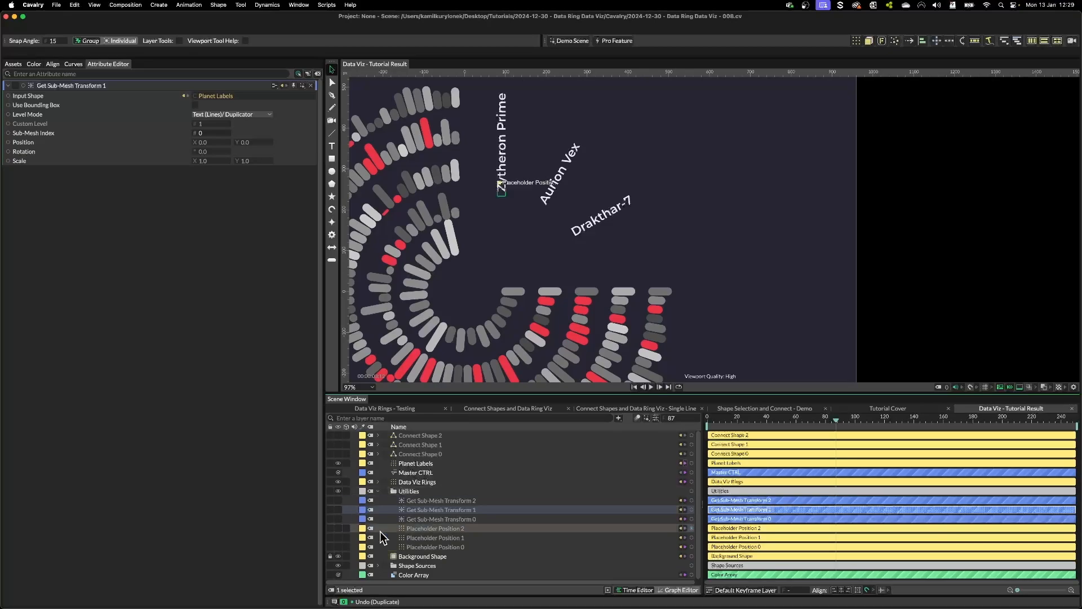
pyautogui.moveTo(338, 530); pyautogui.dragTo(340, 546)
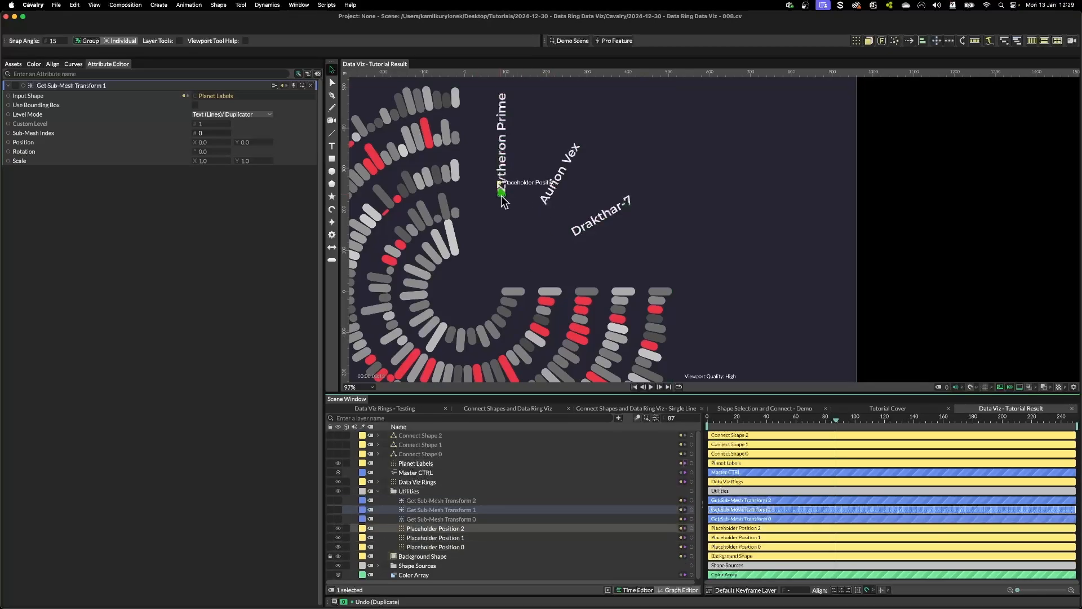
pyautogui.scroll(5, 503, 200)
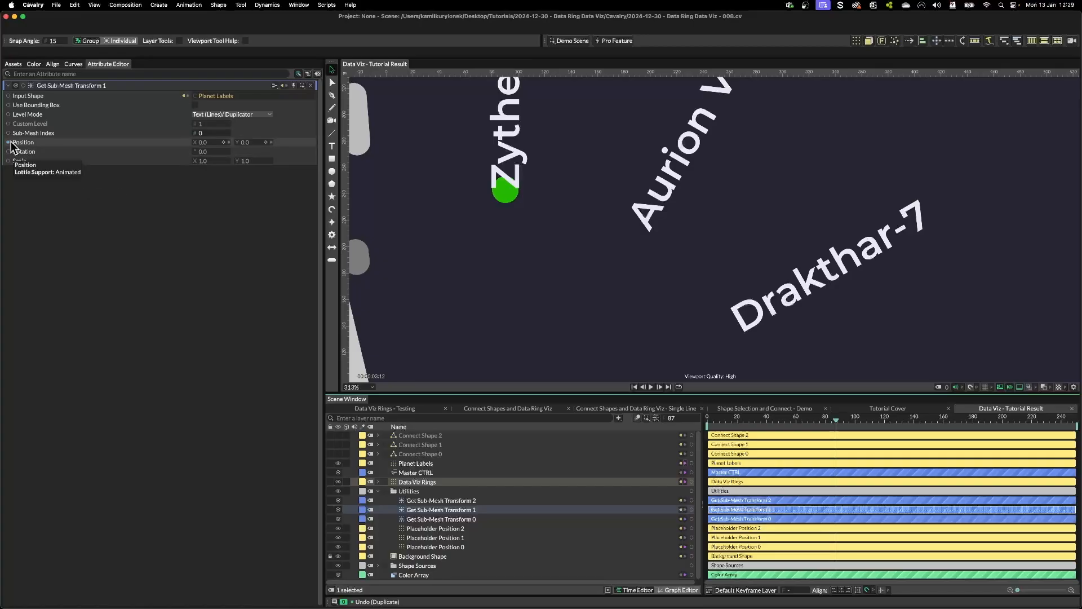
# Step: Connect Get Sub-Mesh Transform 1's Position to Placeholder Position 1's Position and set its Sub-Mesh Index to 1
pyautogui.moveTo(8, 142); pyautogui.dragTo(456, 540)
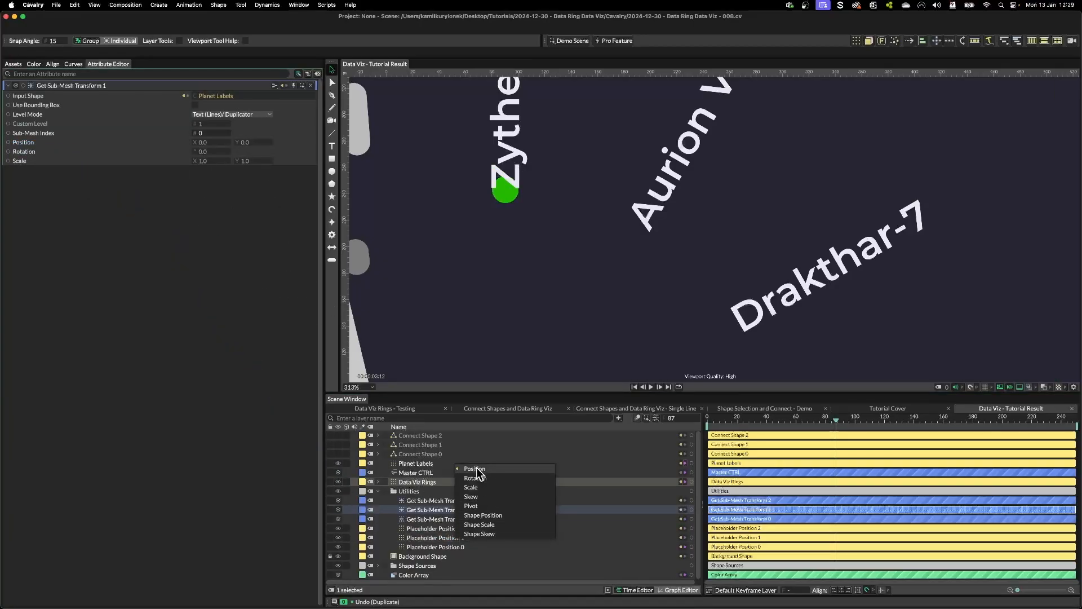
pyautogui.click(475, 470)
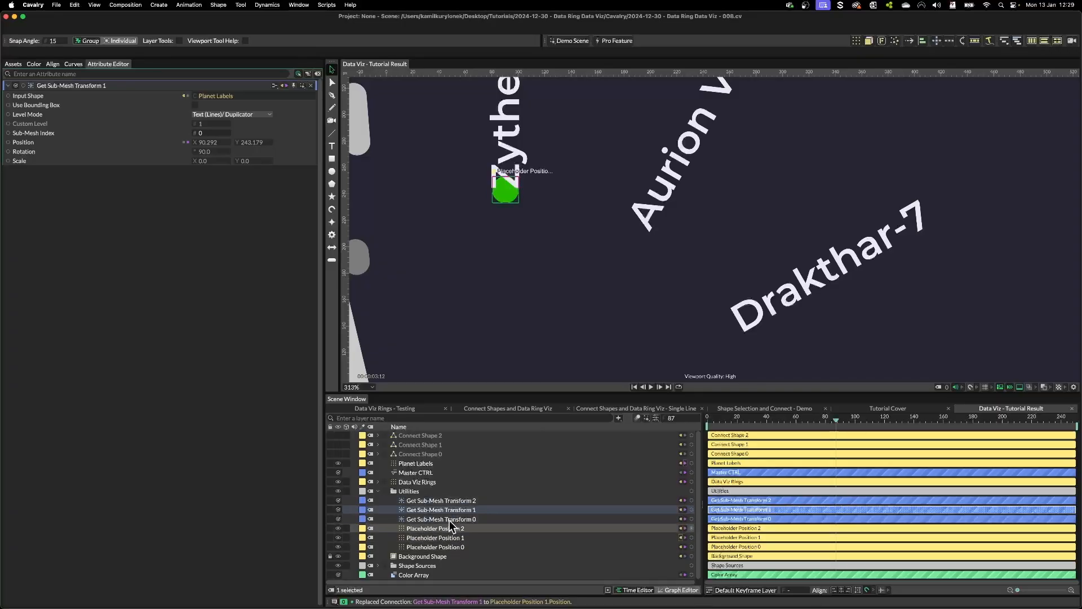
pyautogui.click(201, 132)
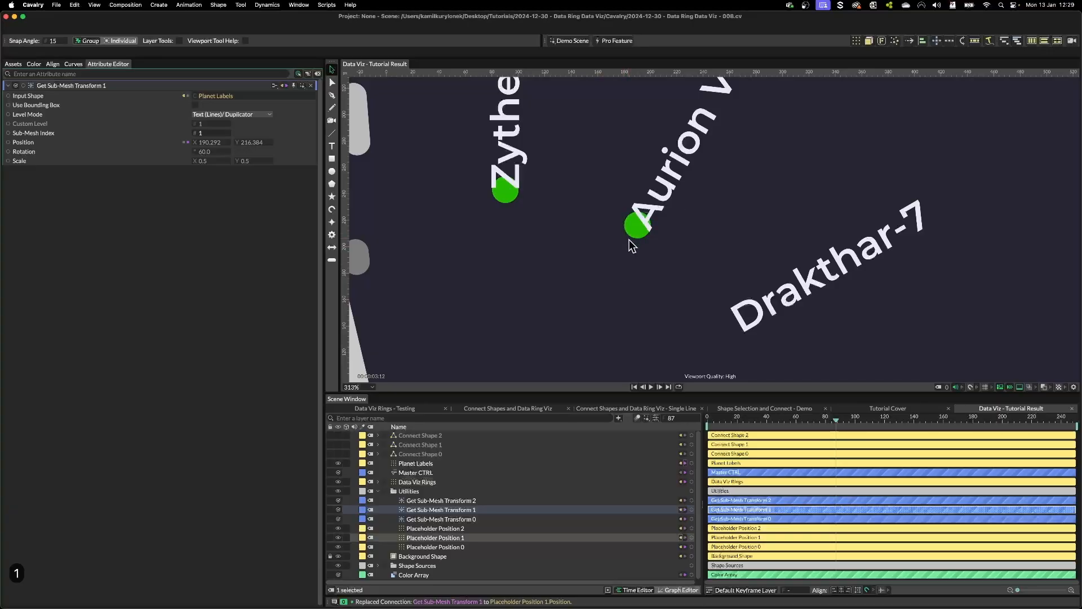
# Step: Connect Get Sub-Mesh Transform 2's Position to Placeholder Position 2's Position, set its Sub-Mesh Index to 2, and check the marker at Drakthar-7
pyautogui.click(456, 499)
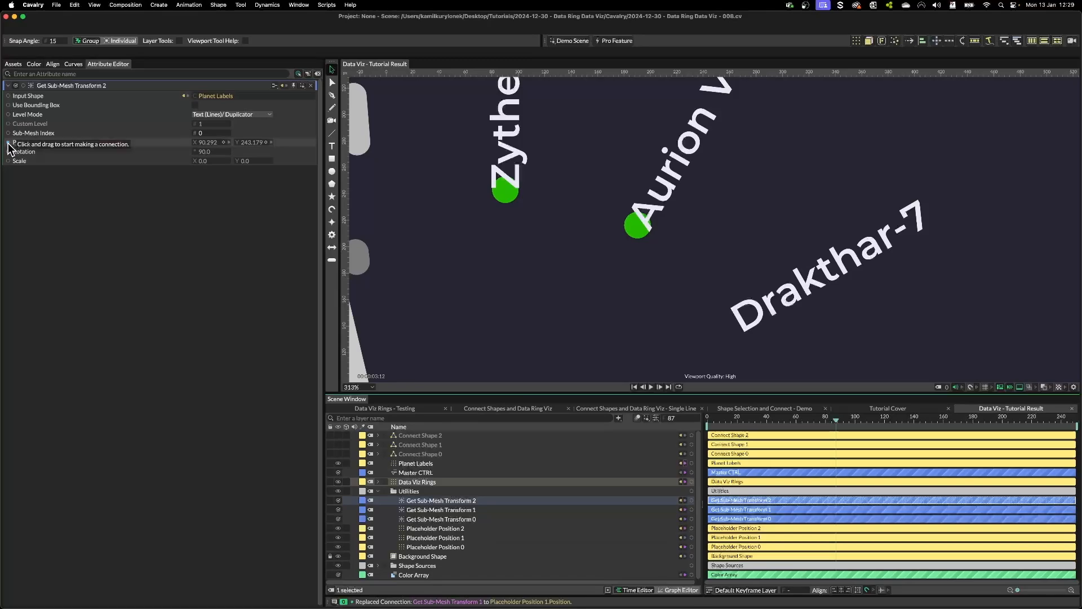
pyautogui.moveTo(9, 142); pyautogui.dragTo(451, 529)
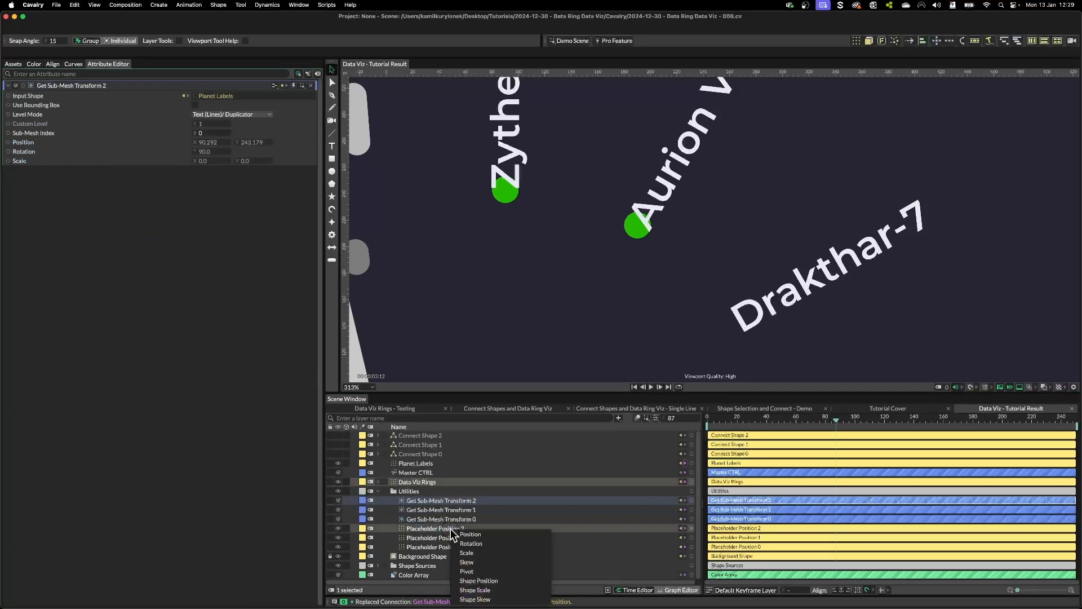
pyautogui.click(468, 537)
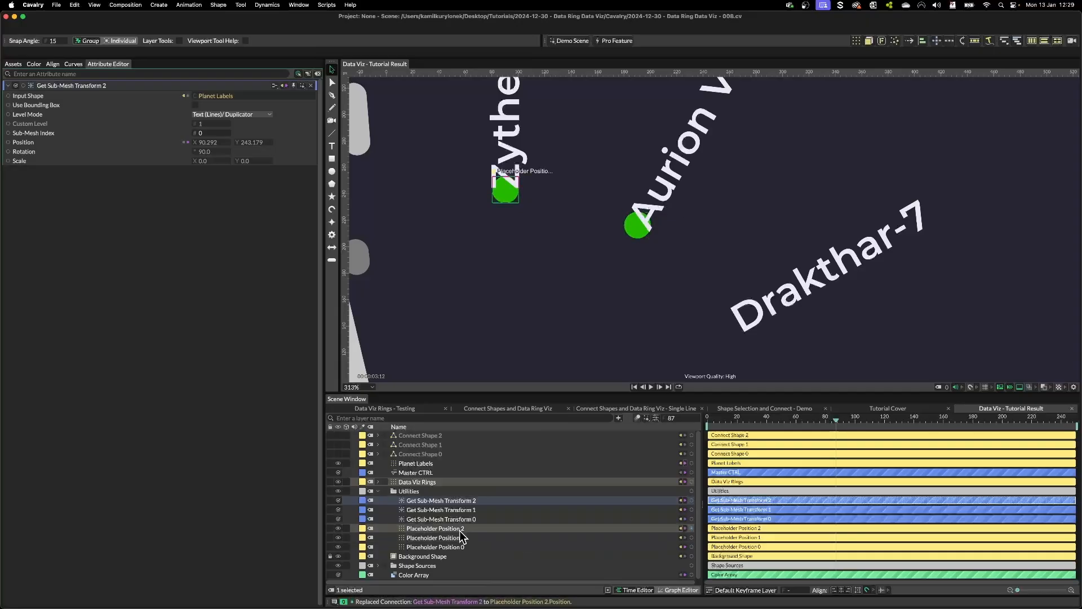
pyautogui.click(207, 133)
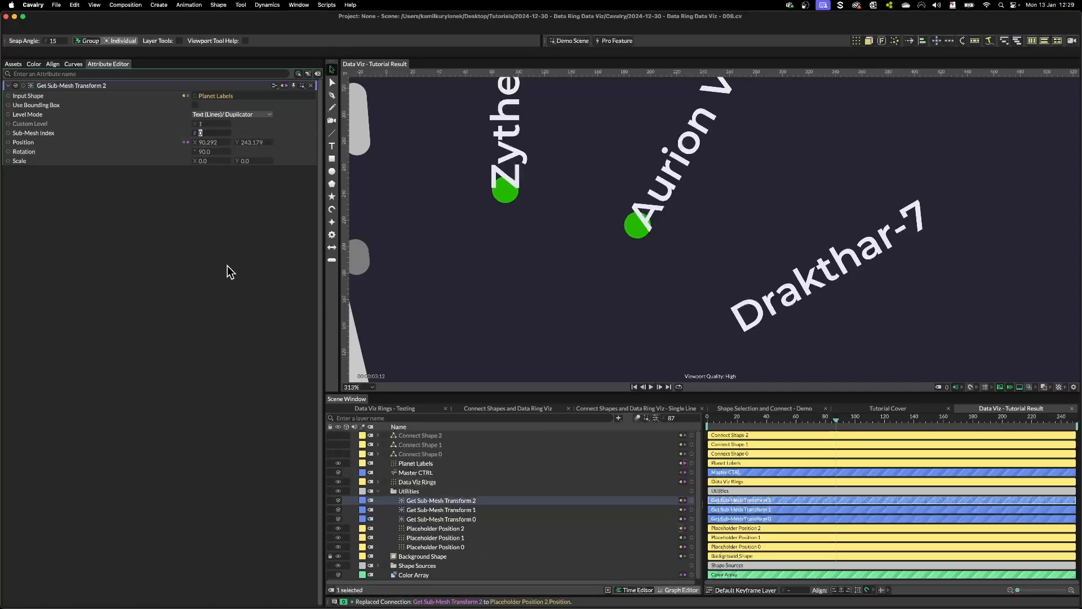
pyautogui.write('2')
pyautogui.press('Return')
pyautogui.scroll(-5, 479, 242)
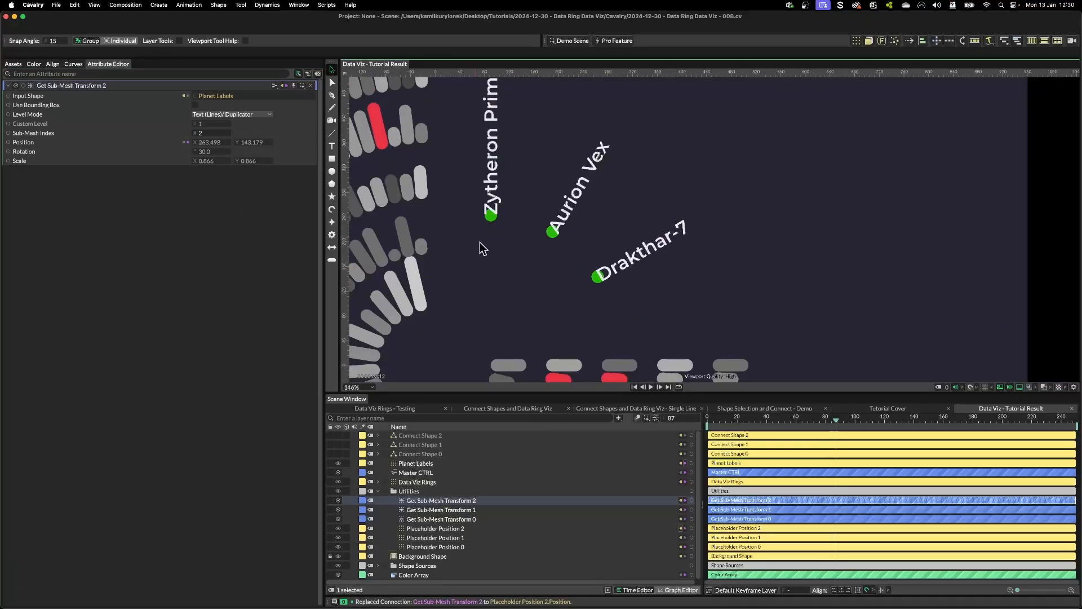
pyautogui.scroll(5, 635, 282)
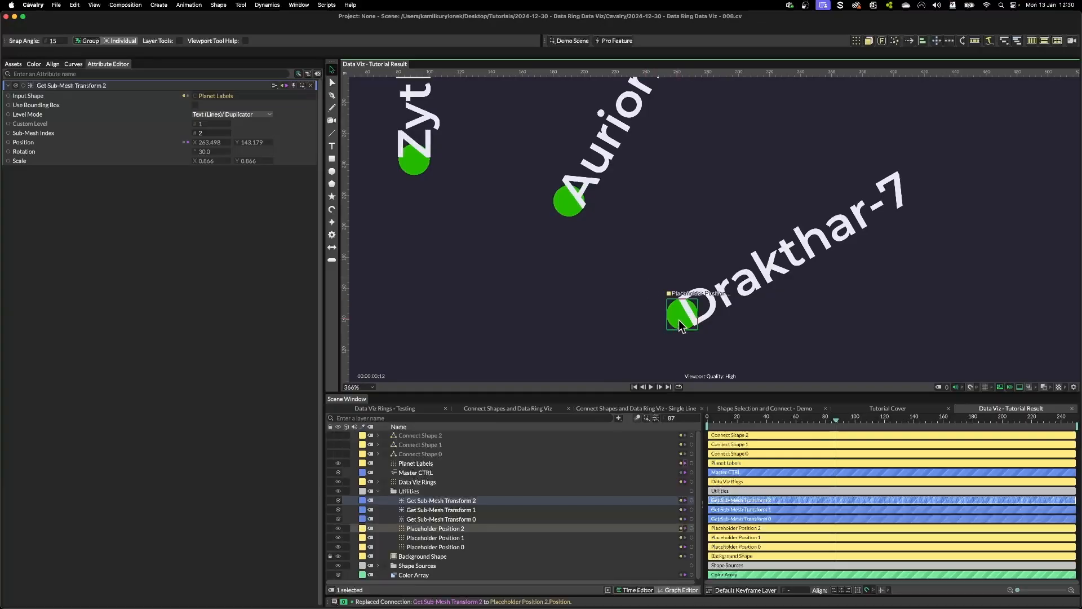
pyautogui.scroll(-5, 710, 293)
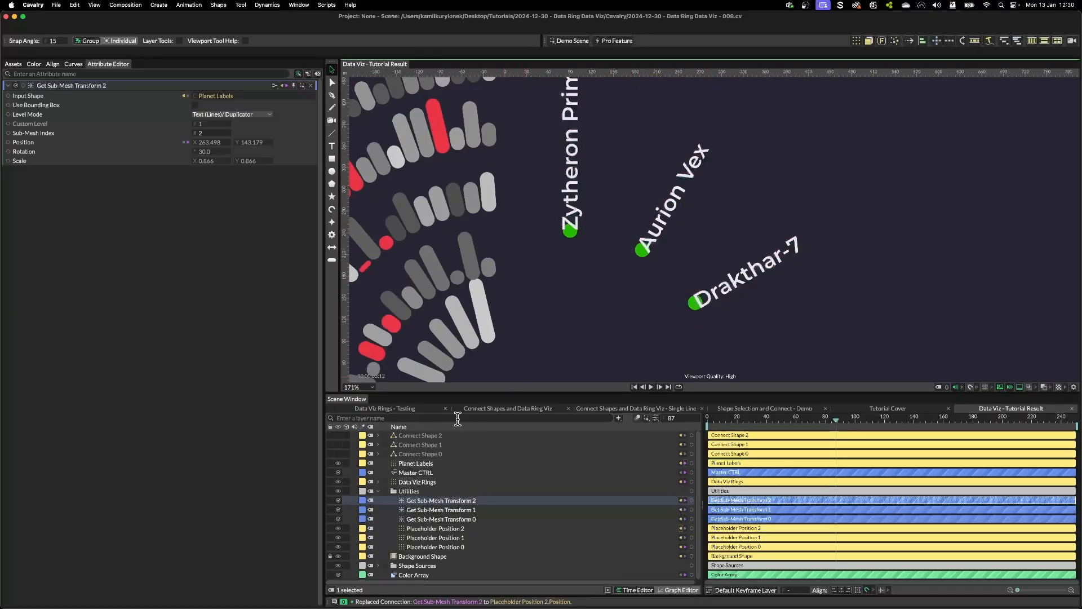
# Step: Show Connect Shape 1 and set its target Input Shape to Placeholder Position 1
pyautogui.click(412, 445)
pyautogui.click(340, 444)
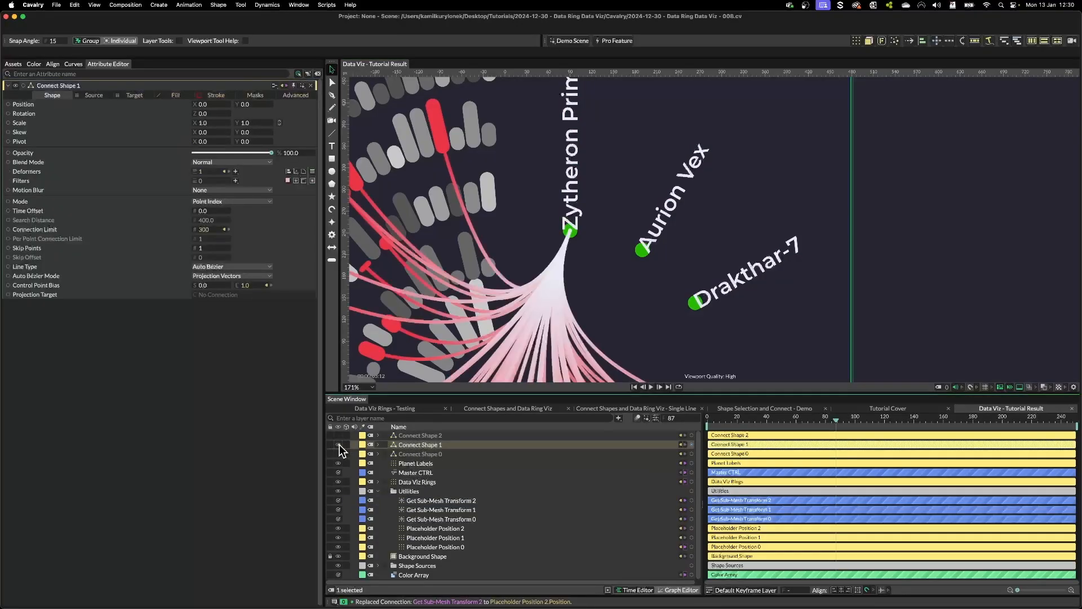
pyautogui.click(134, 95)
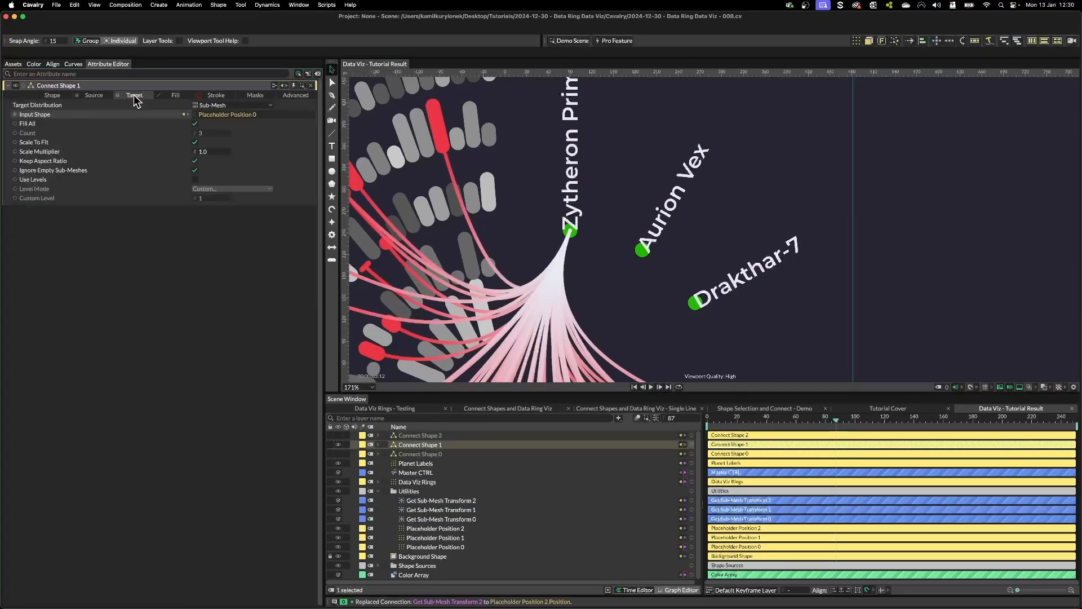
pyautogui.moveTo(435, 537); pyautogui.dragTo(265, 115)
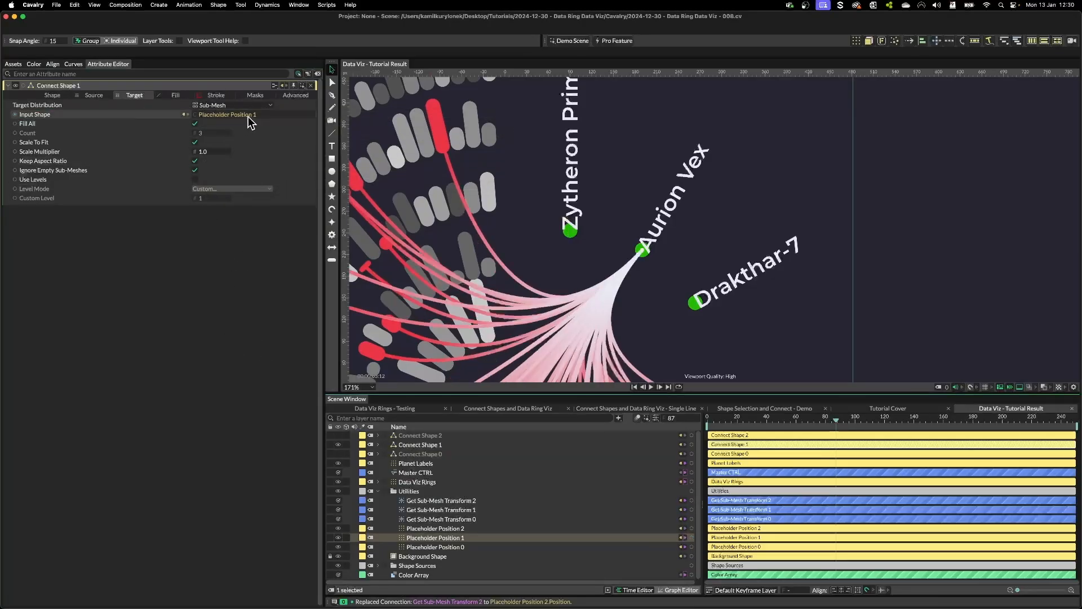
# Step: Show Connect Shape 2 in place of Connect Shape 1 and set its target Input Shape to Placeholder Position 2
pyautogui.click(339, 445)
pyautogui.click(338, 435)
pyautogui.click(439, 436)
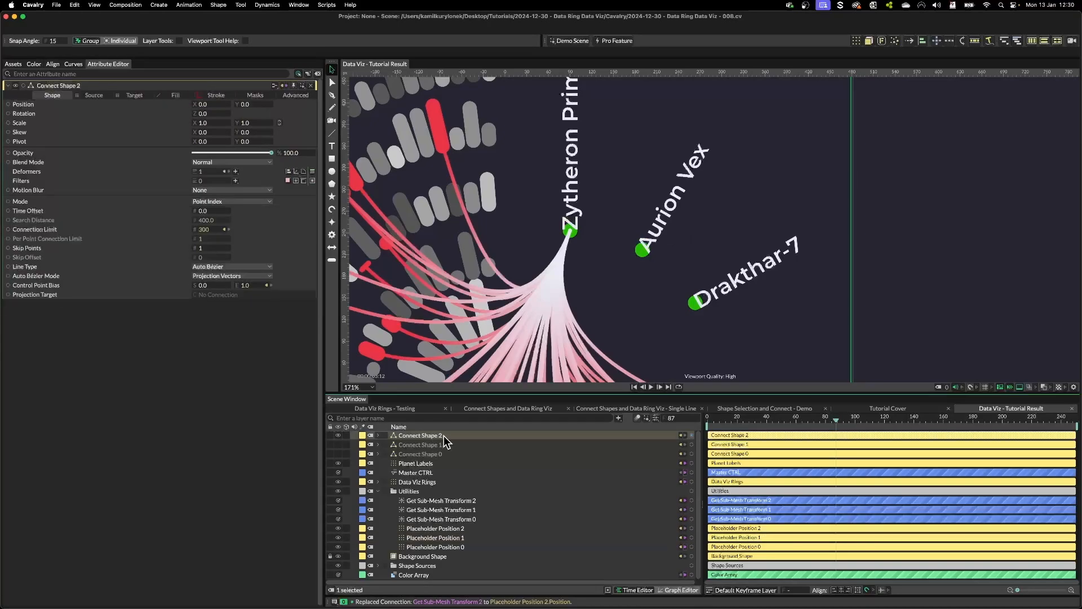
pyautogui.click(134, 95)
pyautogui.moveTo(456, 528); pyautogui.dragTo(225, 115)
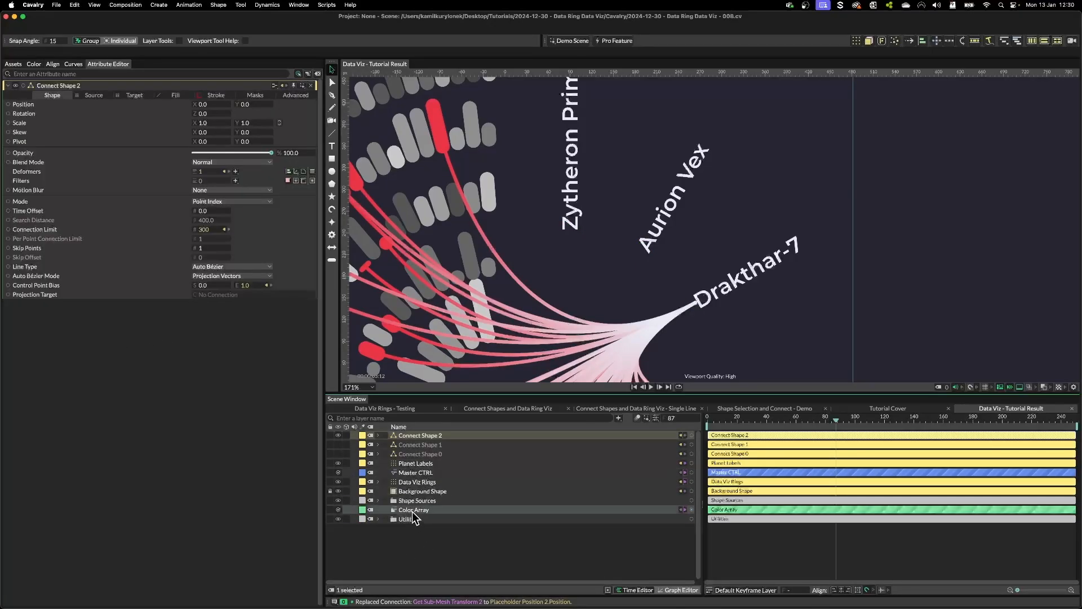
# Step: Show Connect Shape 1 in place of Connect Shape 2 and connect the Color Array's Data 1 to its first stroke gradient color
pyautogui.click(412, 510)
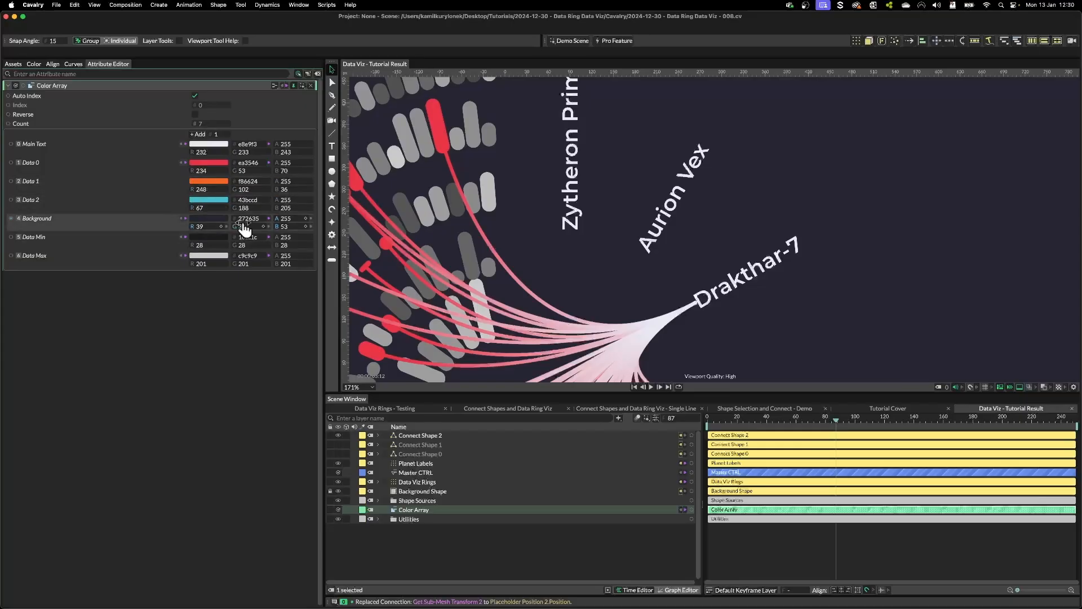
pyautogui.click(338, 435)
pyautogui.click(338, 444)
pyautogui.click(433, 445)
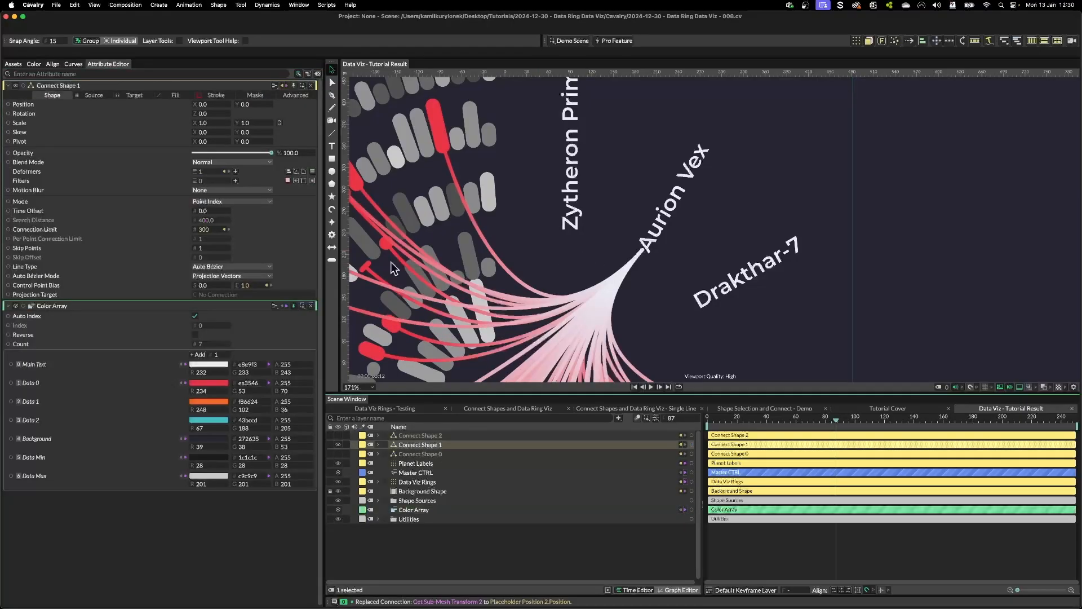
pyautogui.click(206, 96)
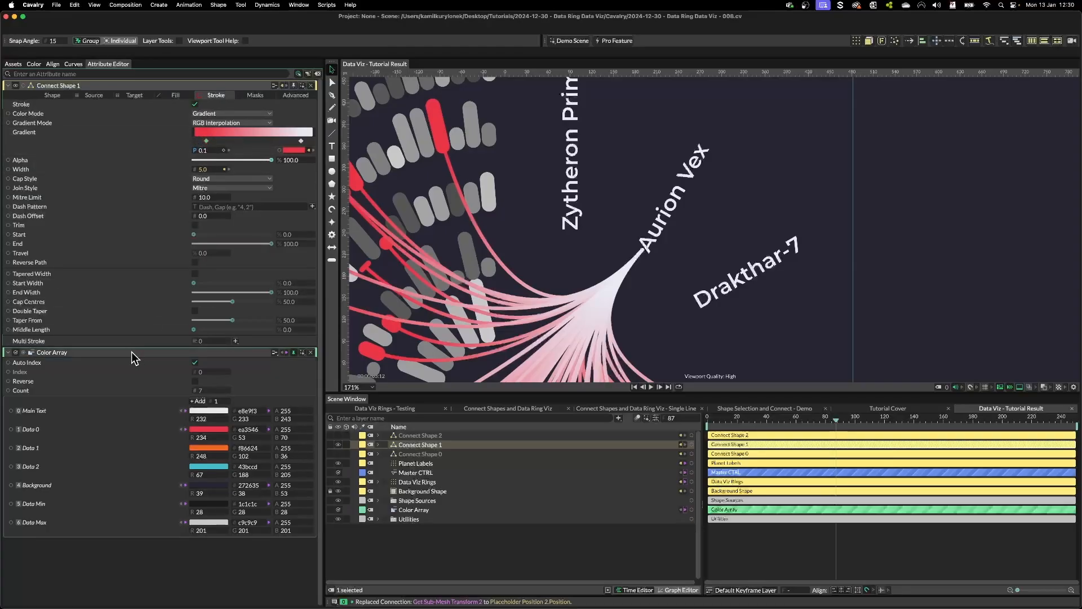
pyautogui.moveTo(28, 446)
pyautogui.mouseDown()
pyautogui.moveTo(261, 165)
pyautogui.moveTo(292, 150)
pyautogui.moveTo(314, 160)
pyautogui.mouseUp()
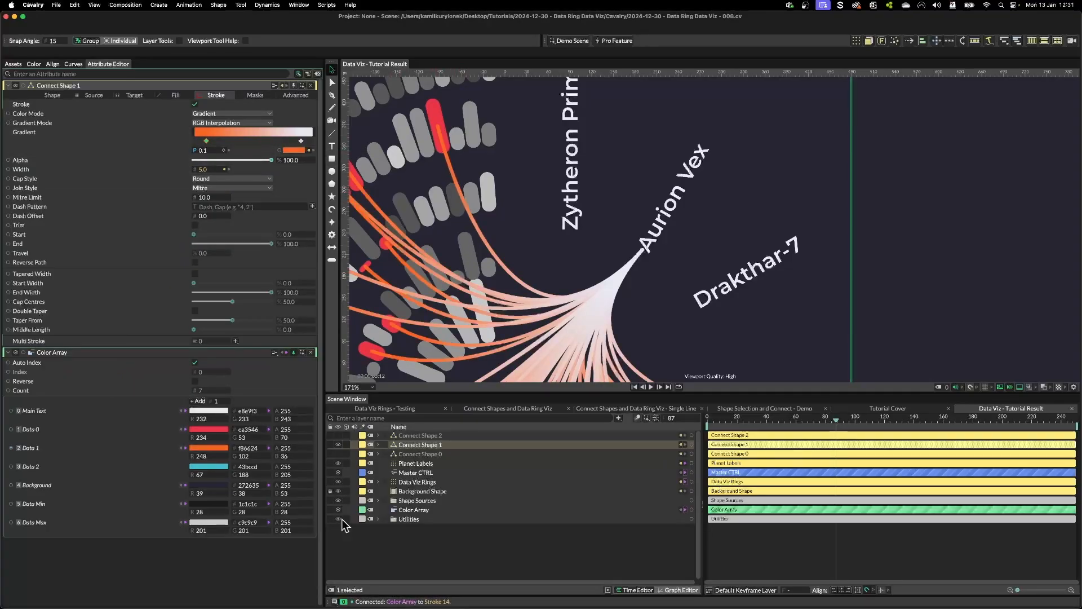
# Step: Show Connect Shape 2 in place of Connect Shape 1 and connect the Color Array's Data 2 to its first stroke gradient color
pyautogui.click(337, 444)
pyautogui.click(338, 436)
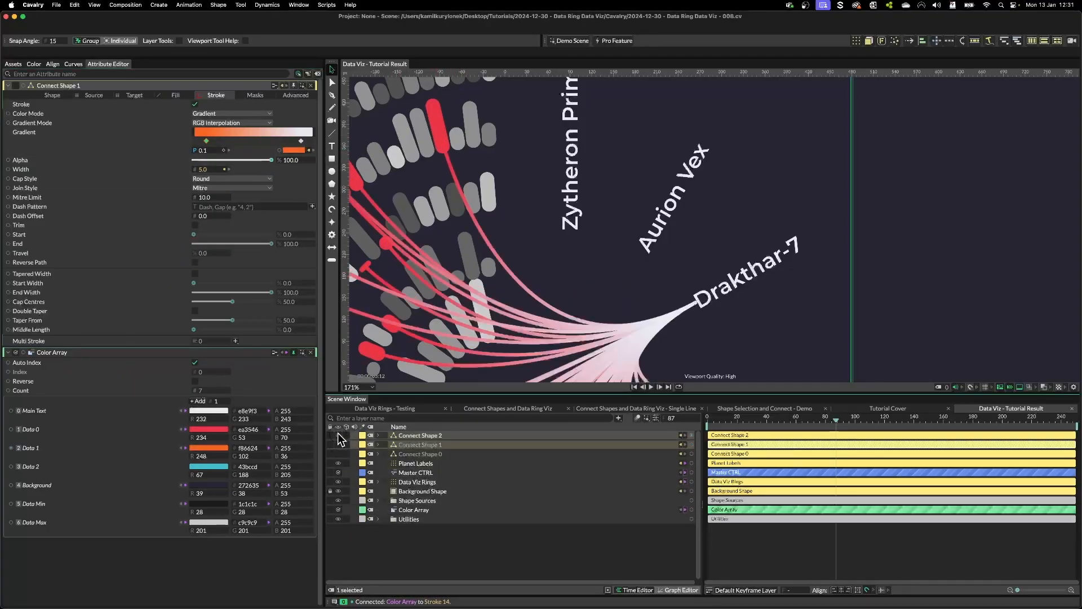
pyautogui.click(449, 437)
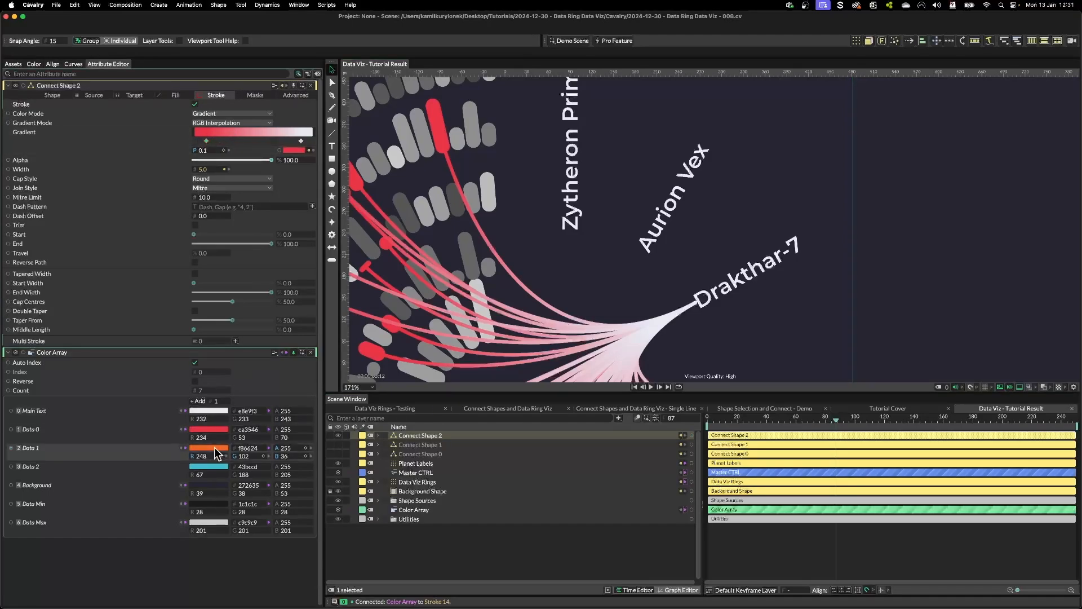
pyautogui.moveTo(12, 468); pyautogui.dragTo(292, 150)
pyautogui.click(307, 155)
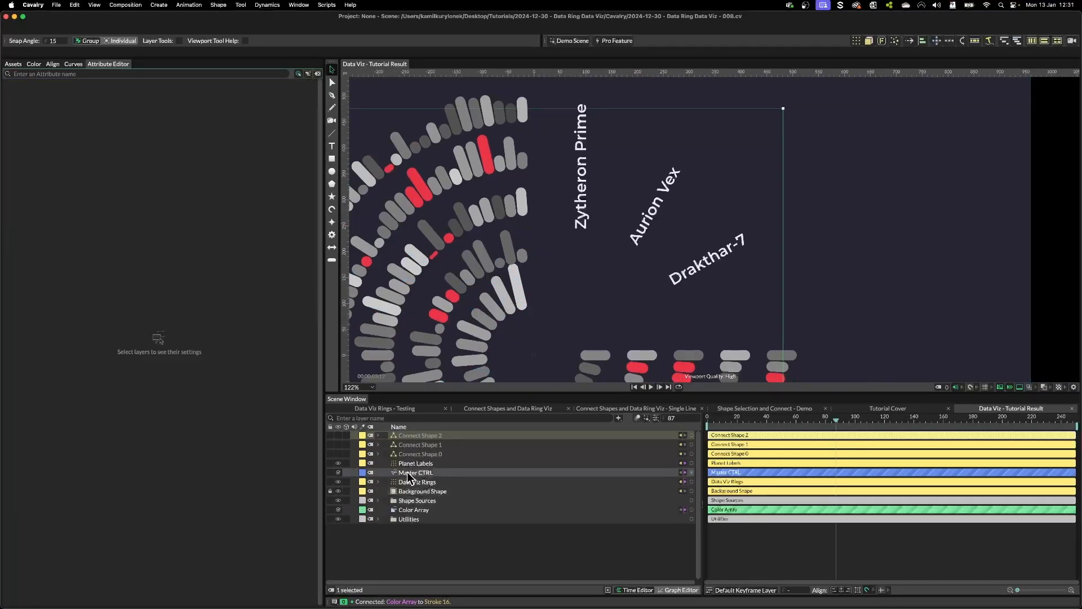
# Step: Add three new values to the Master CTRL array
pyautogui.click(454, 473)
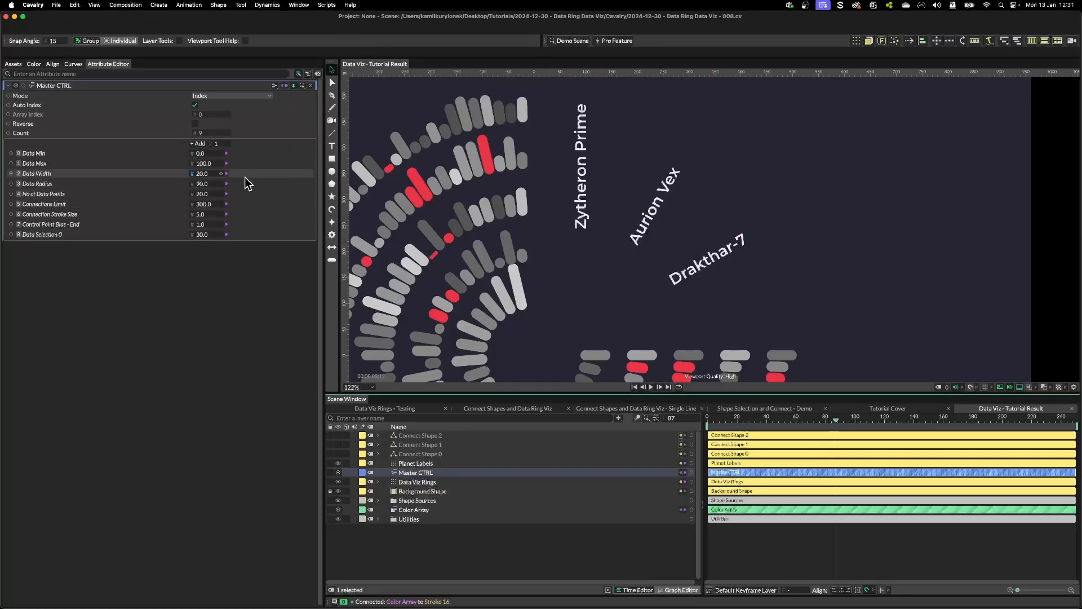
pyautogui.click(198, 144)
pyautogui.click(198, 145)
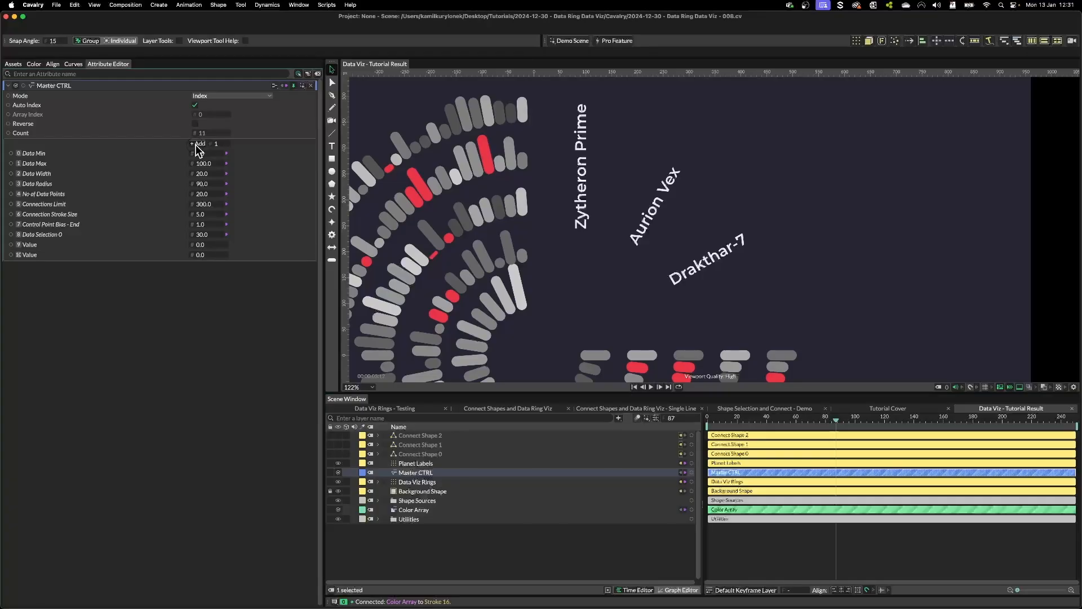
pyautogui.click(198, 145)
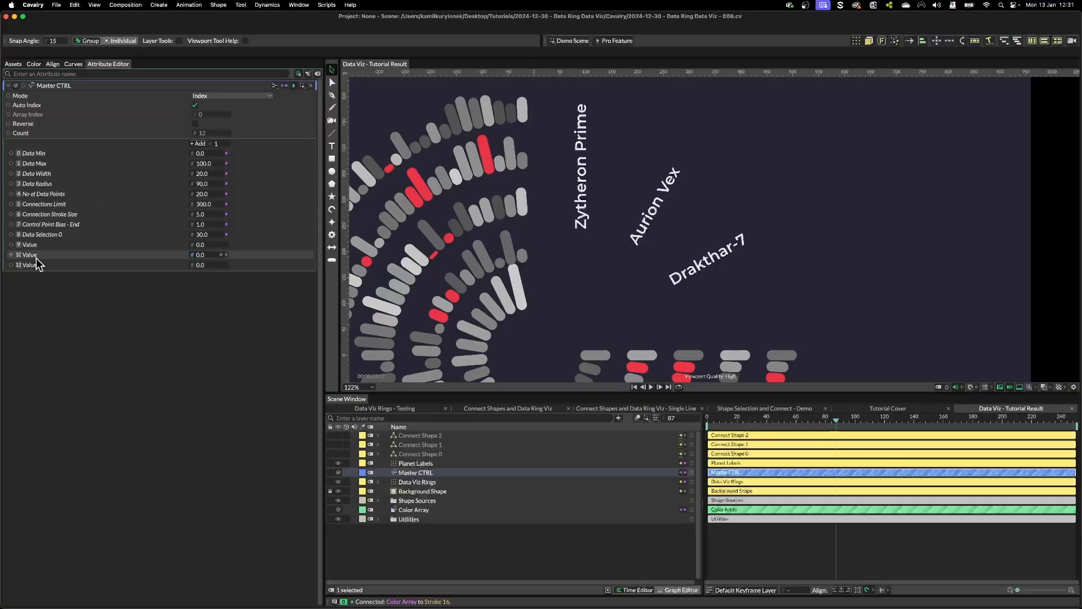
# Step: Show Connect Shape 0 and examine the Comparison driving its Sub-Mesh visibility
pyautogui.click(378, 454)
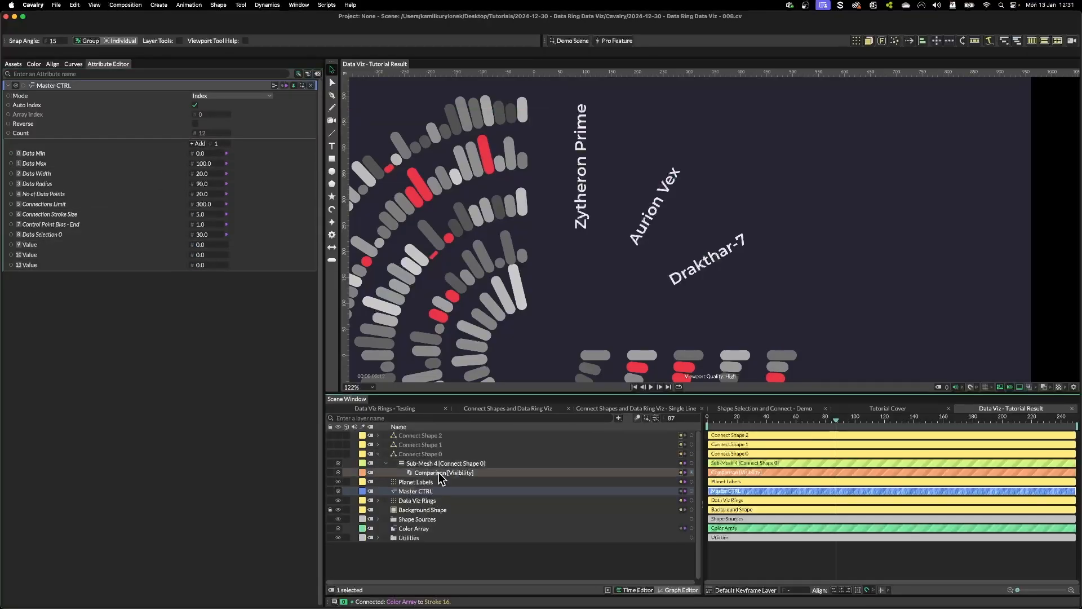
pyautogui.click(339, 454)
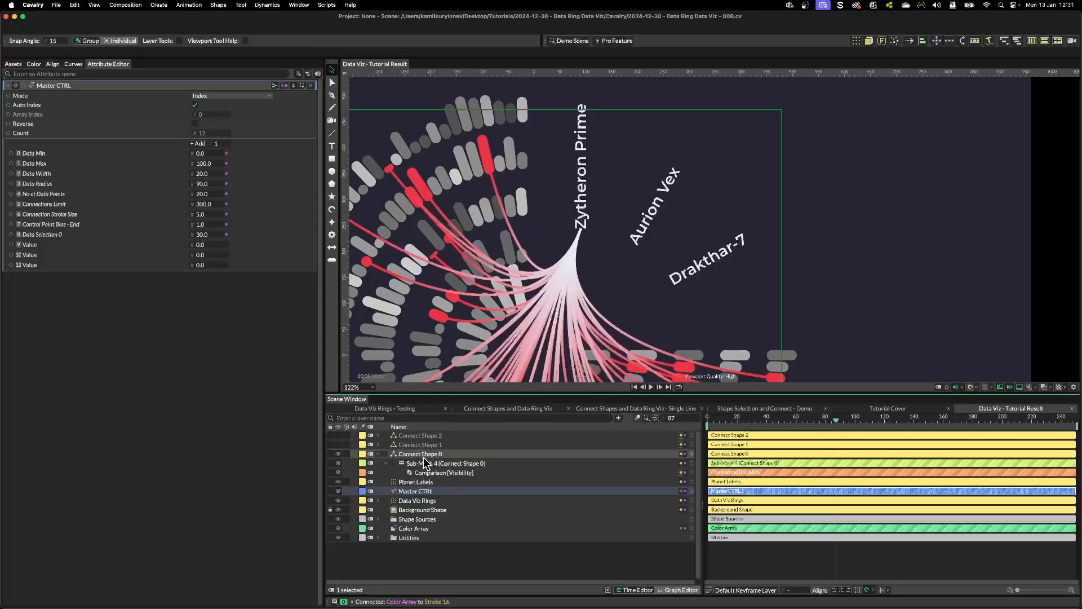
pyautogui.click(439, 473)
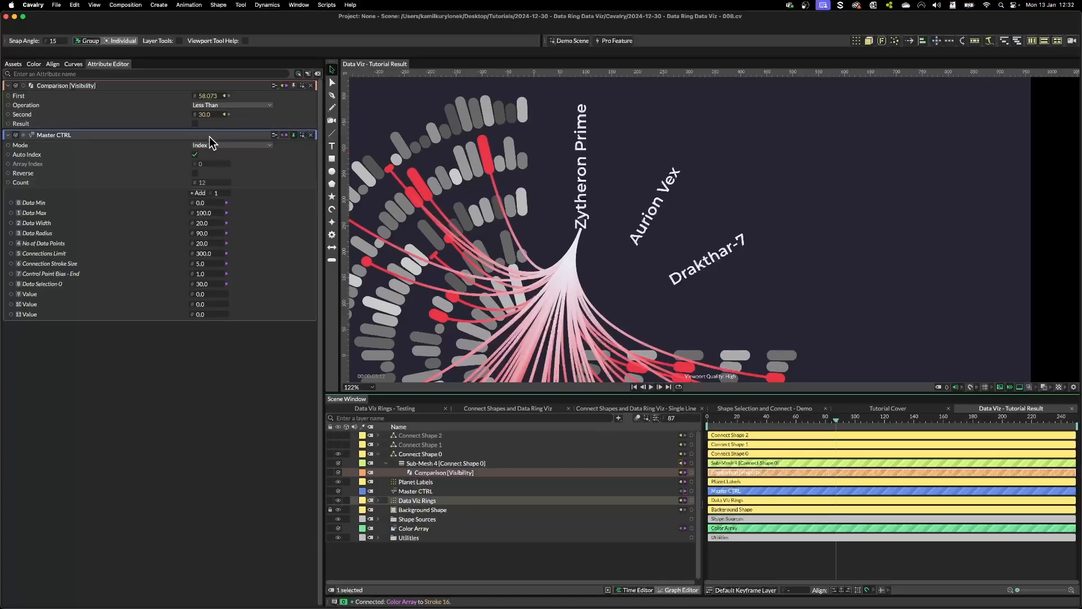
# Step: Rename the first new Master CTRL value as Data Selection 1 - Min
pyautogui.rightClick(51, 294)
pyautogui.click(147, 420)
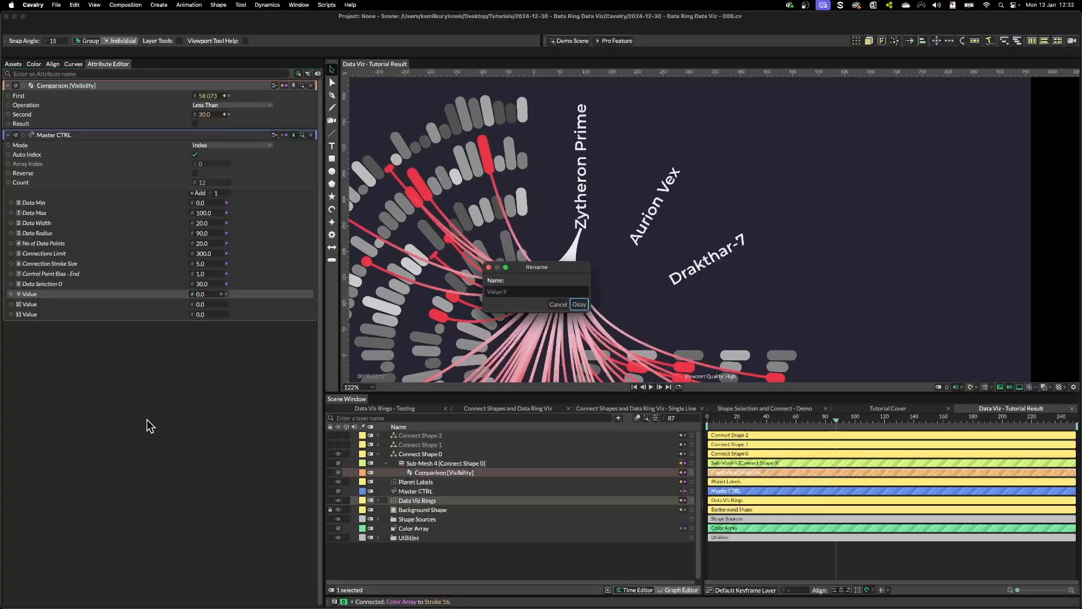
pyautogui.write('Data Selecti')
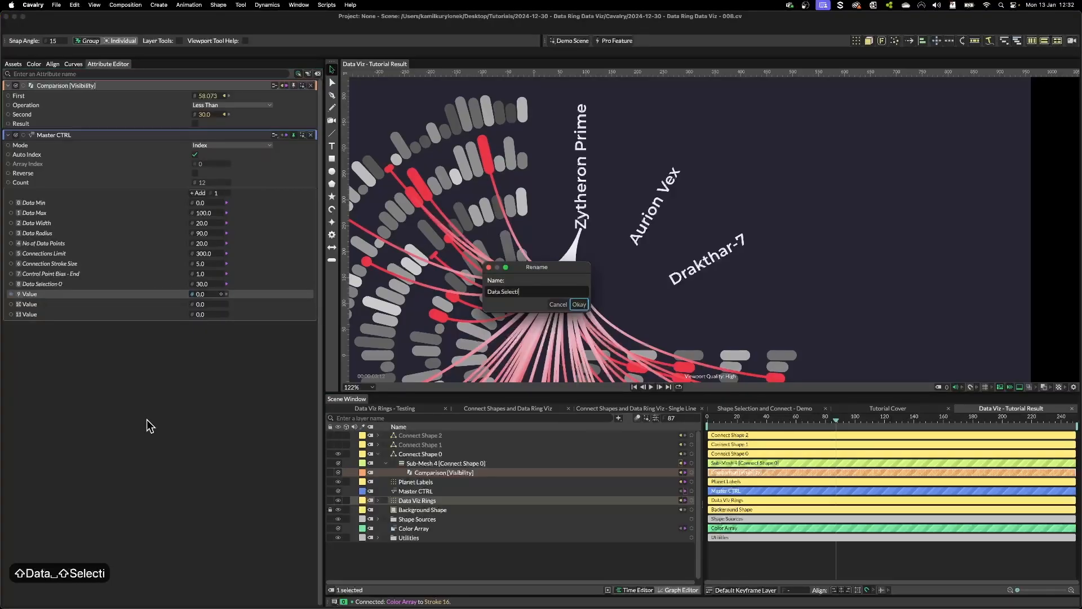
pyautogui.write('on 1 - Min')
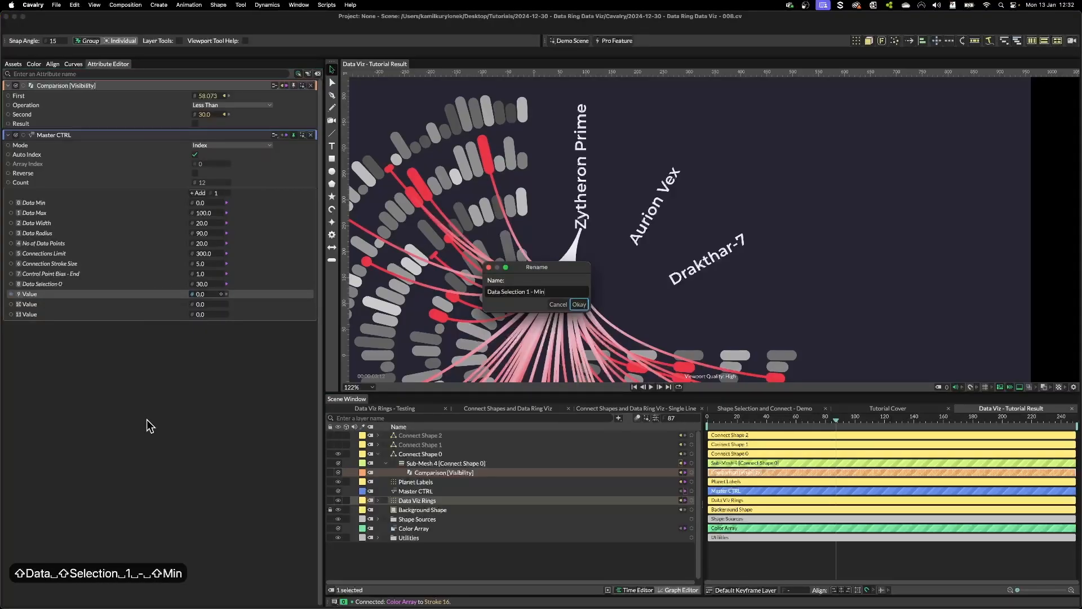
pyautogui.press('Return')
# Step: Rename the second new Master CTRL value as Data Selection 1 - Max
pyautogui.rightClick(82, 303)
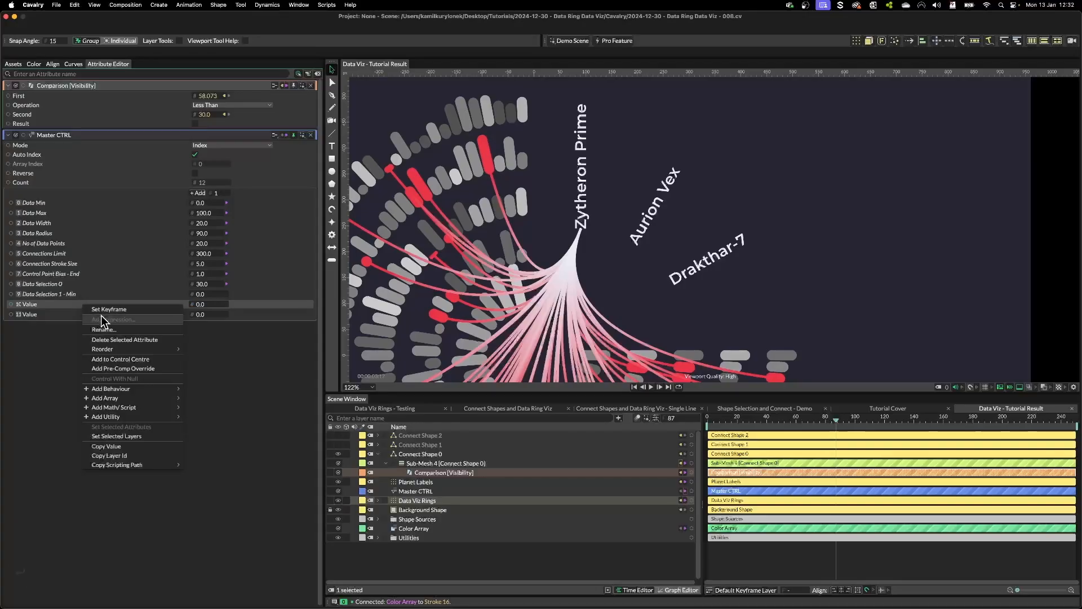
pyautogui.click(106, 329)
pyautogui.write('Data S')
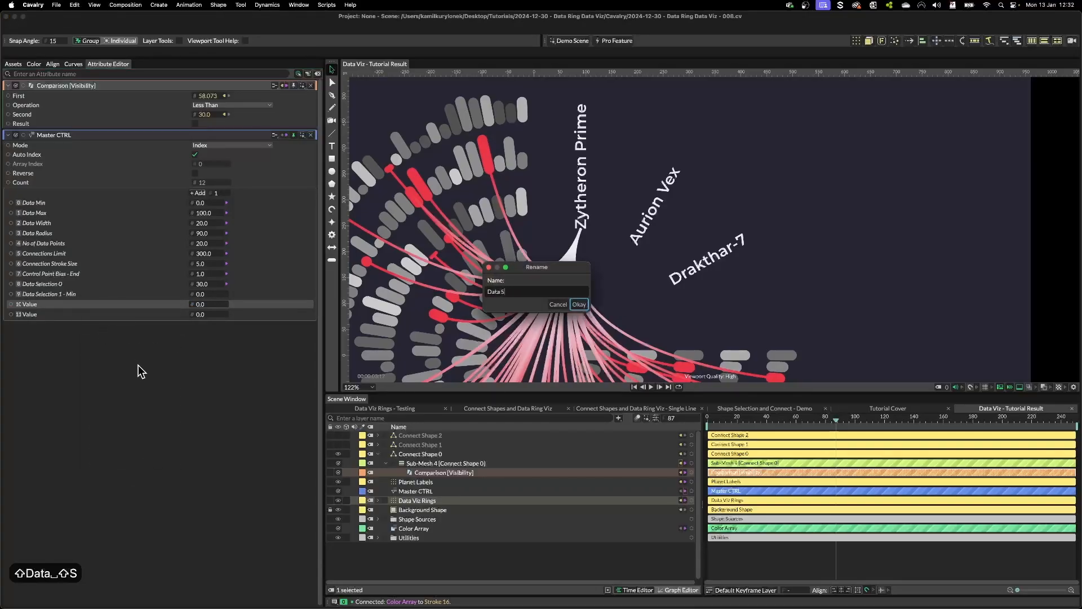
pyautogui.write('election 1 - Max')
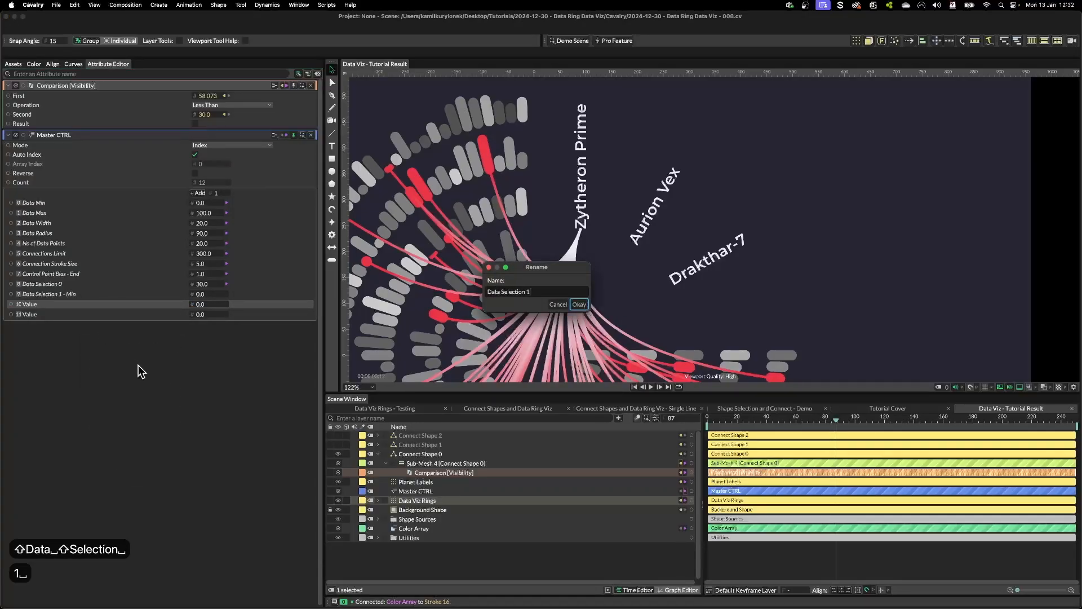
pyautogui.press('Return')
# Step: Rename the last new Master CTRL value as Data Selection 2
pyautogui.rightClick(122, 315)
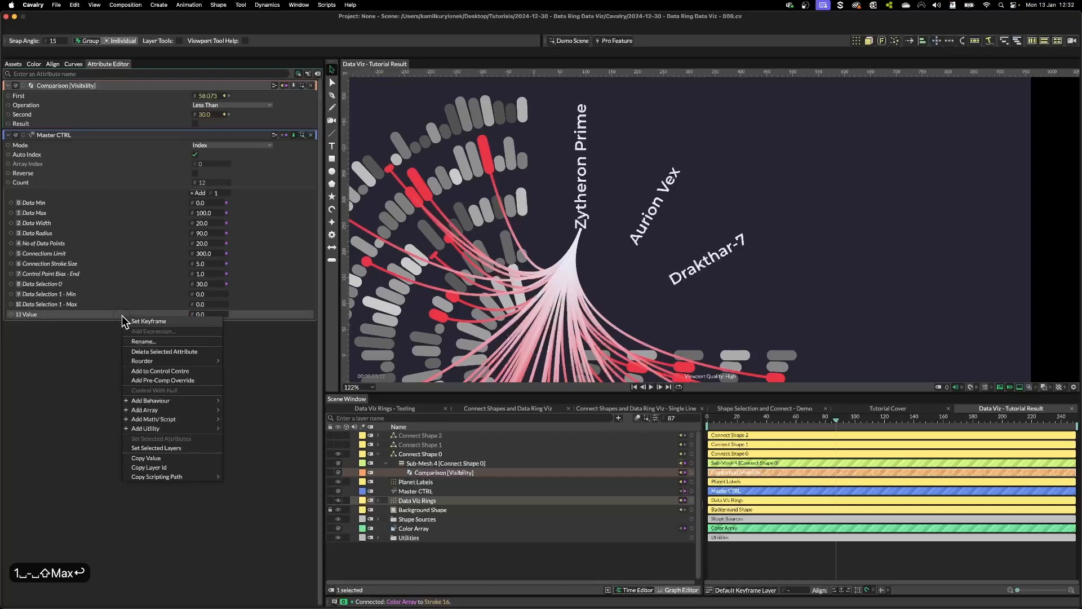
pyautogui.click(140, 337)
pyautogui.write('Data Selection 2')
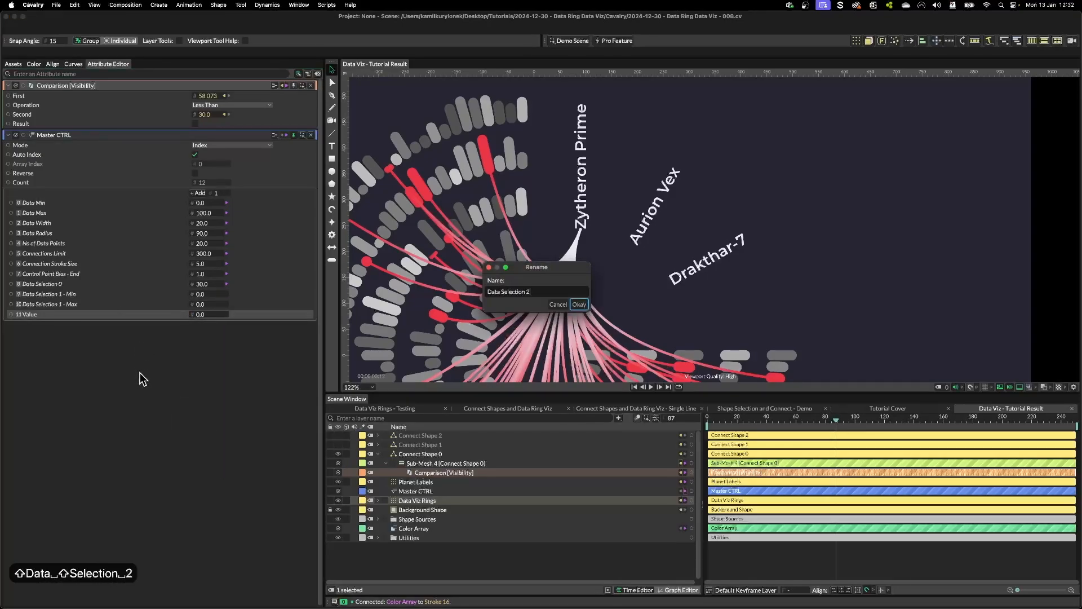
pyautogui.press('Return')
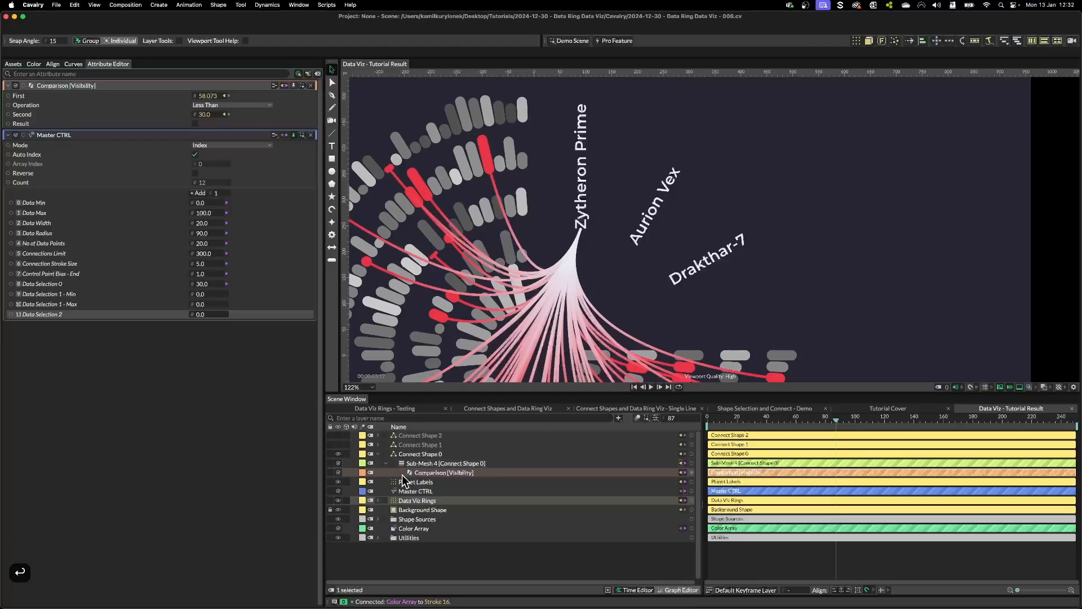
# Step: Show Connect Shape 1 in place of Connect Shape 0 and delete the Comparison driving its Sub-Mesh visibility
pyautogui.click(338, 453)
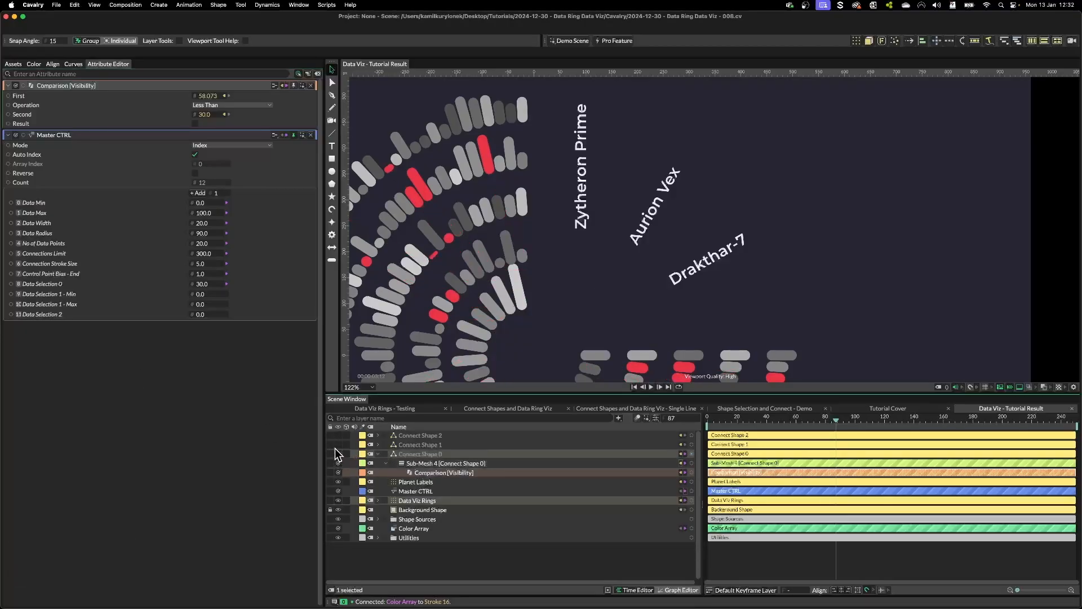
pyautogui.click(342, 445)
pyautogui.click(338, 445)
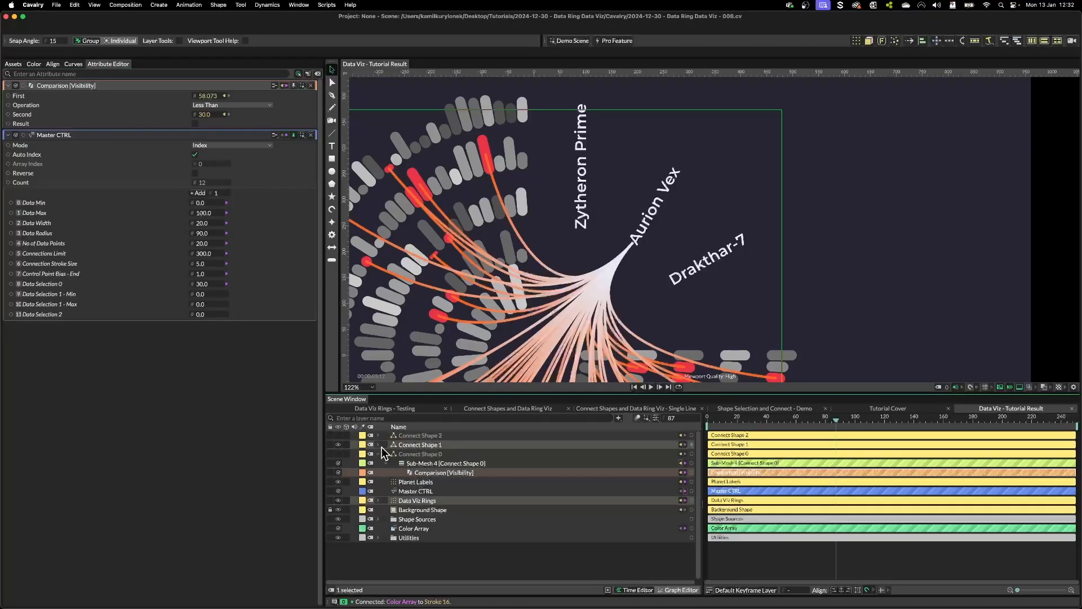
pyautogui.click(378, 445)
pyautogui.click(441, 454)
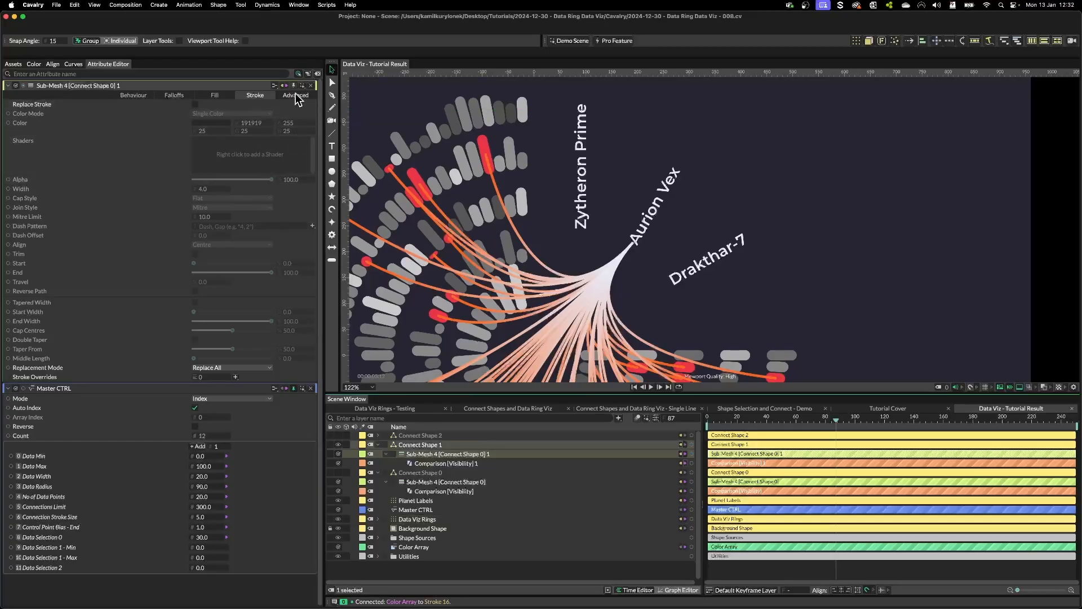
pyautogui.click(127, 96)
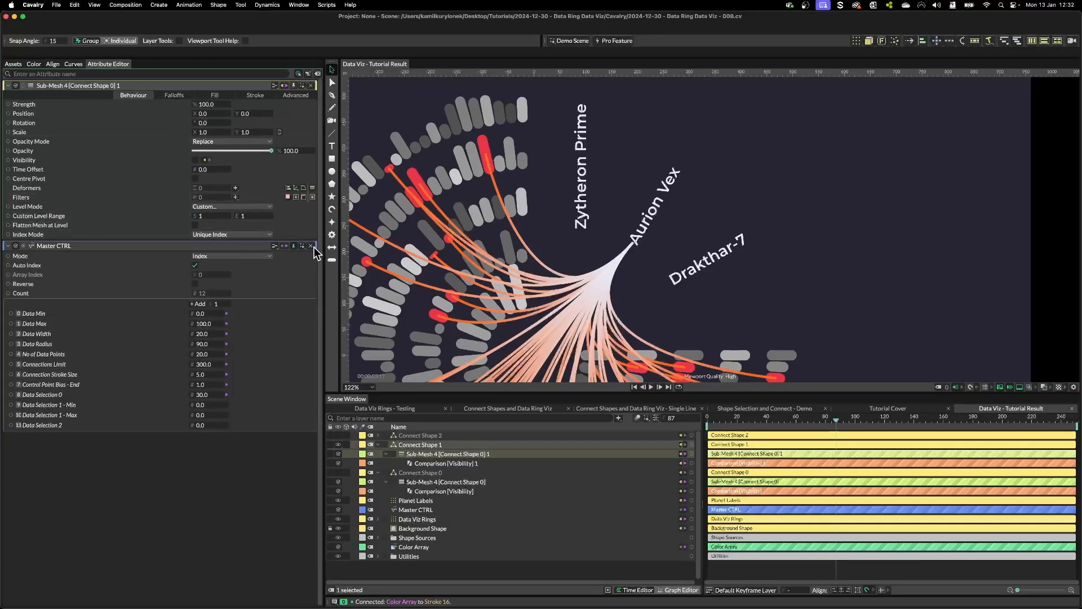
pyautogui.click(447, 464)
pyautogui.press('BackSpace')
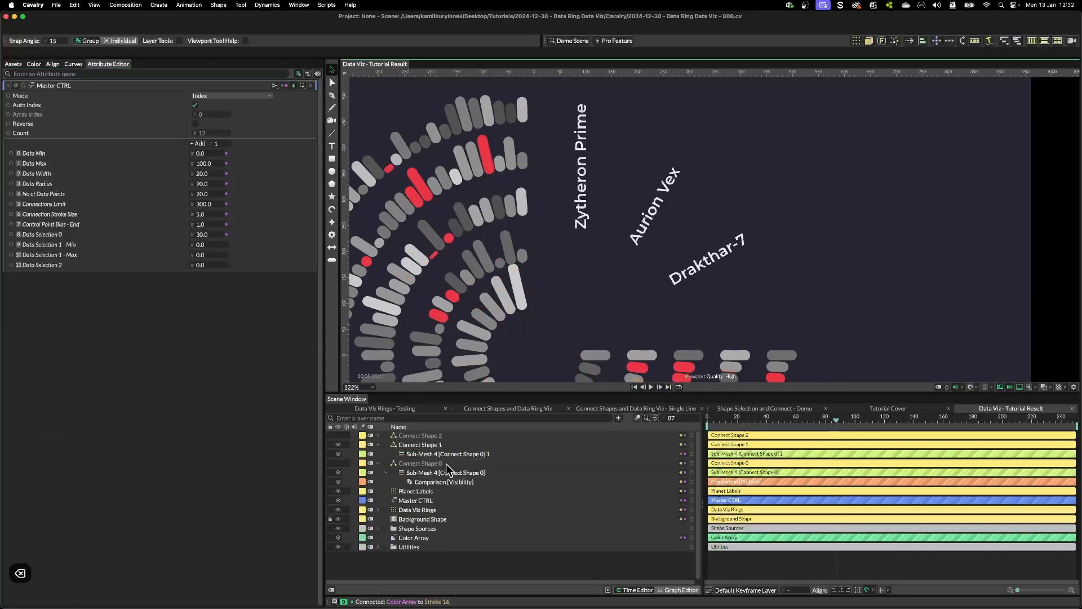
# Step: Turn on Visibility for Connect Shape 1's Sub-Mesh and add a Logic node to that attribute
pyautogui.click(443, 454)
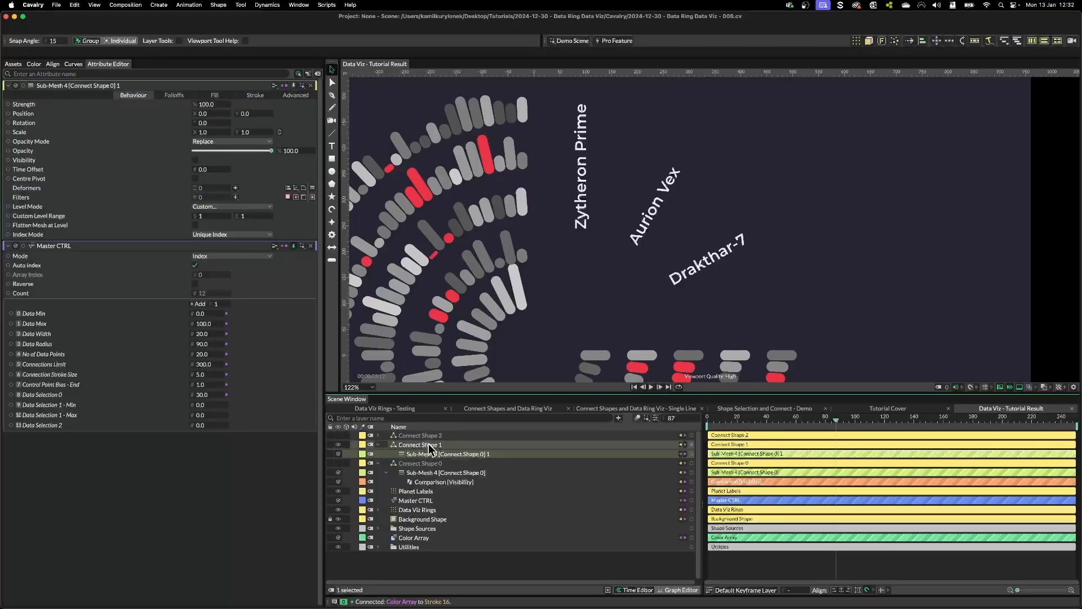
pyautogui.click(195, 160)
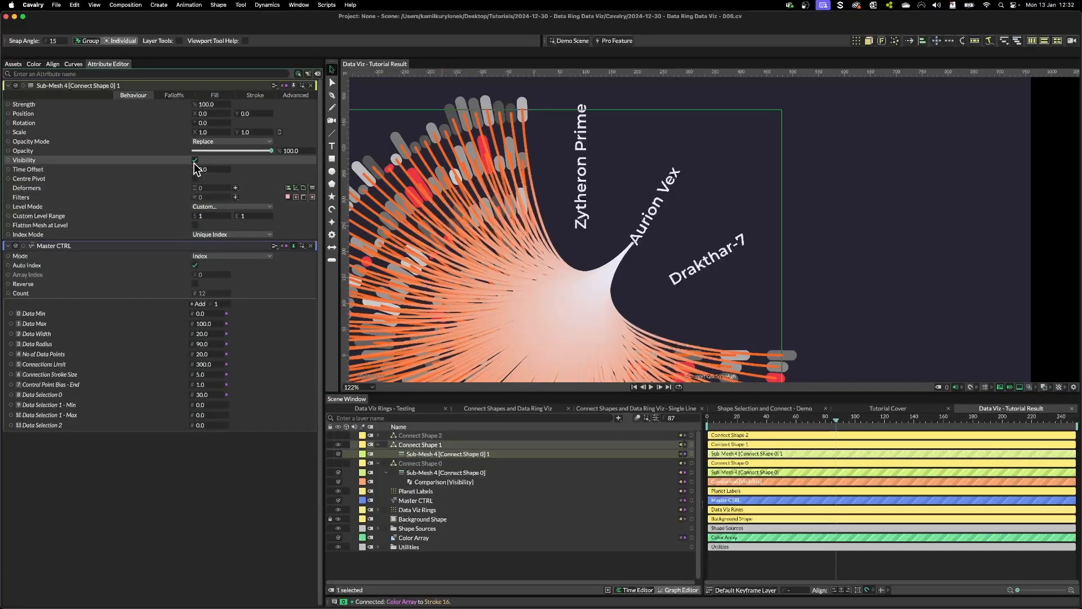
pyautogui.rightClick(105, 162)
pyautogui.moveTo(199, 223)
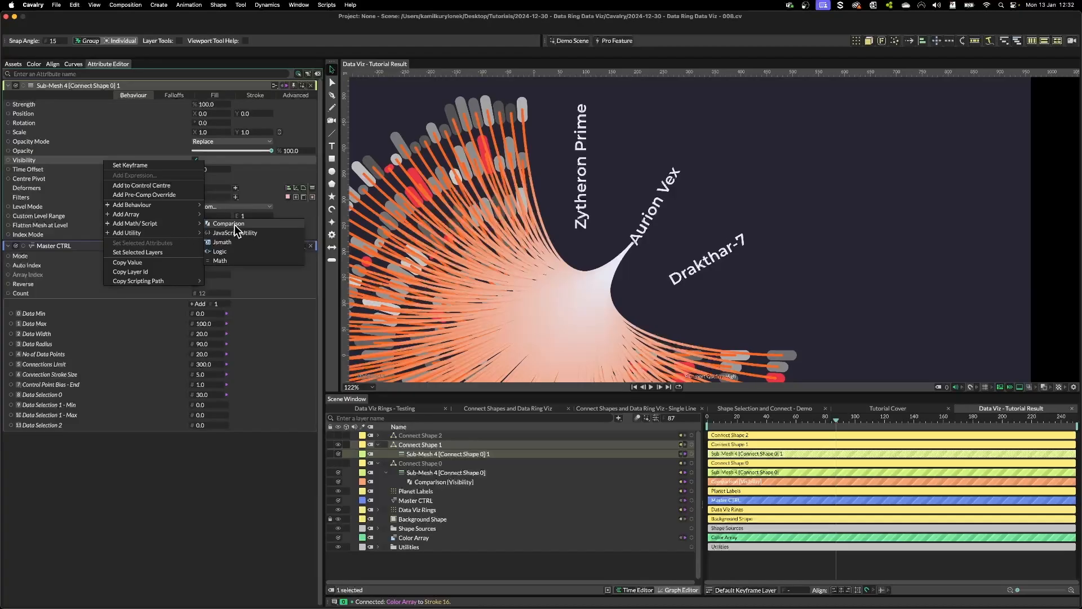
pyautogui.click(222, 252)
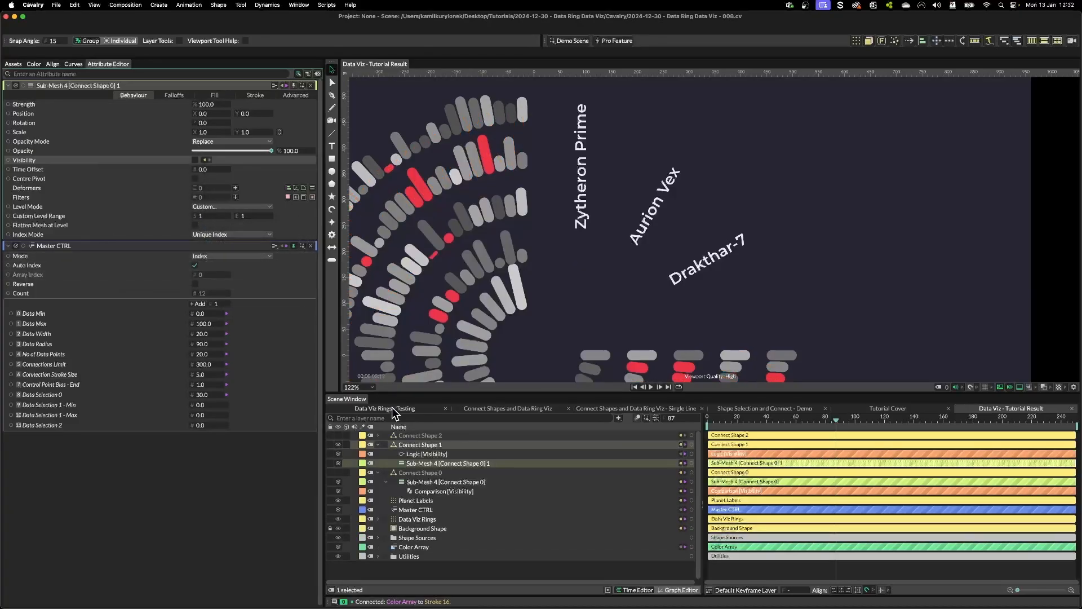
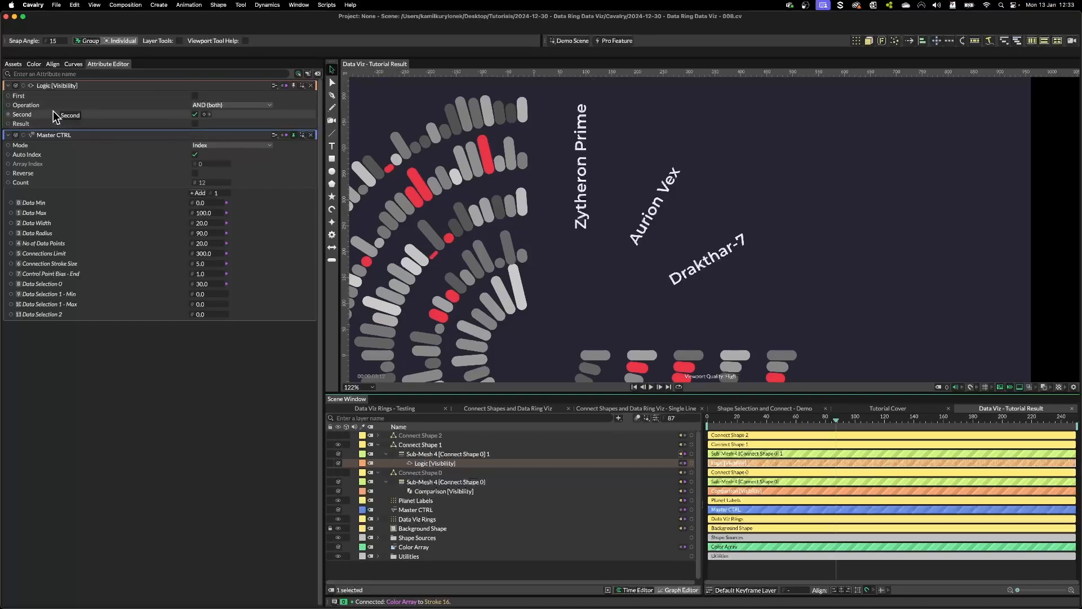
# Step: Add a Comparison to the First input of Connect Shape 1's visibility Logic node
pyautogui.rightClick(41, 96)
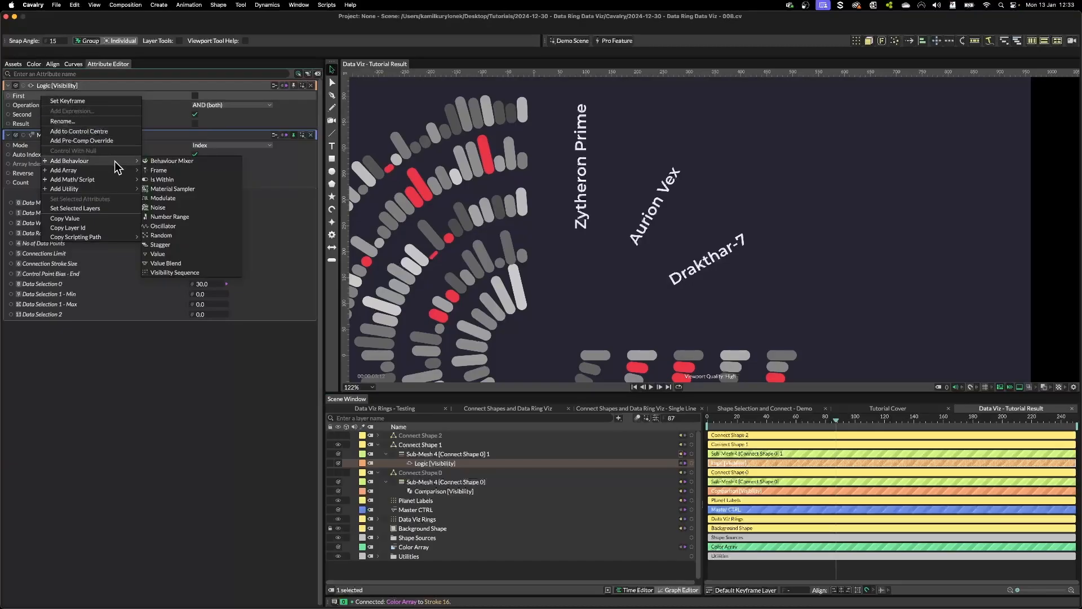
pyautogui.moveTo(112, 177)
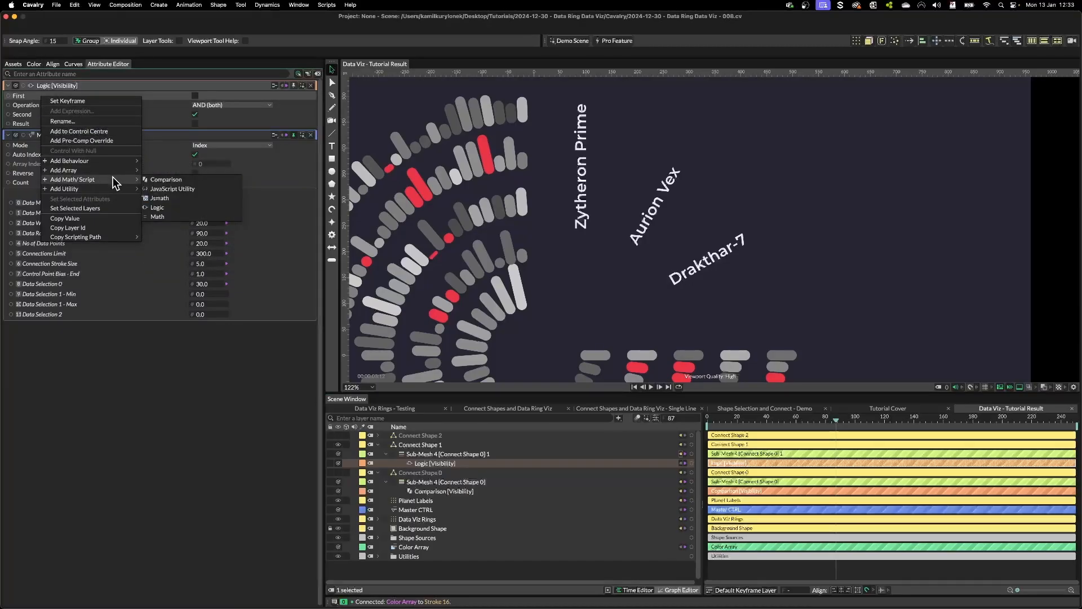
pyautogui.click(171, 178)
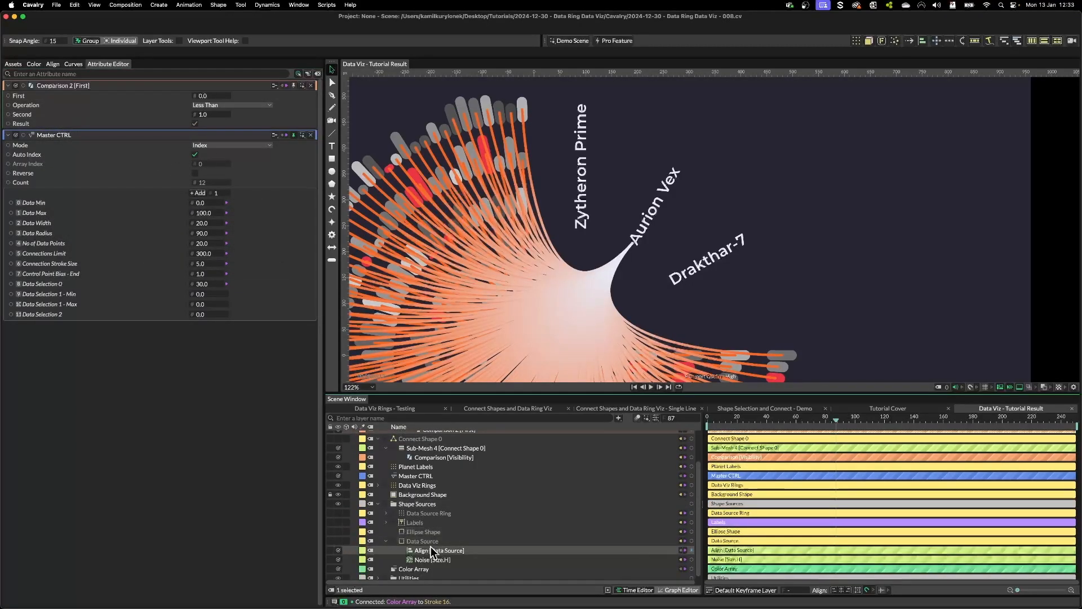
# Step: Connect Noise [Size.H] to the First input of the Comparison on the Logic node's First input
pyautogui.moveTo(692, 558); pyautogui.dragTo(441, 449)
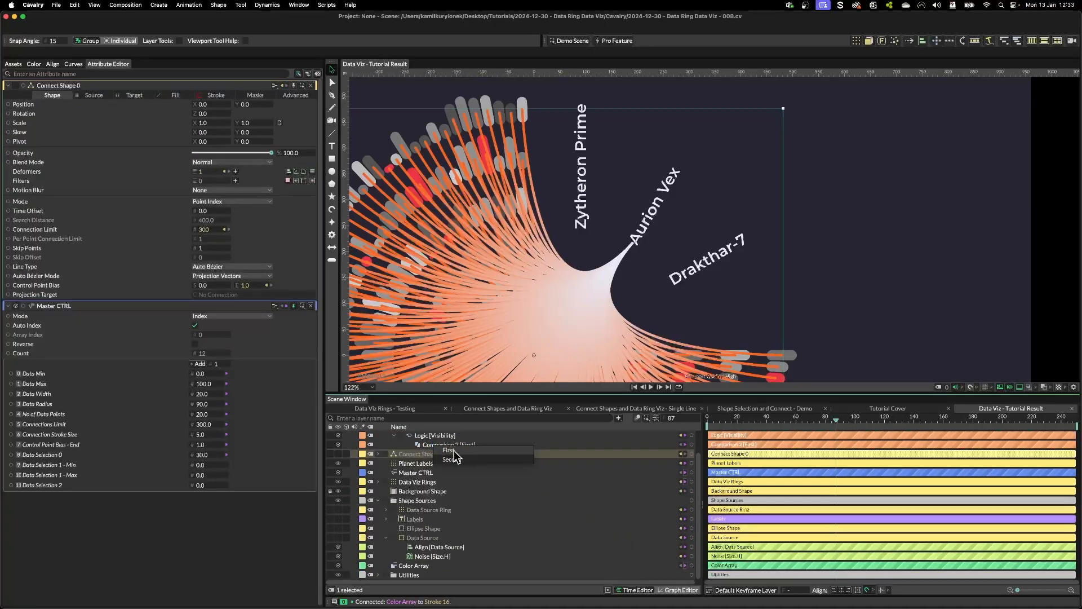
pyautogui.click(449, 450)
pyautogui.click(440, 443)
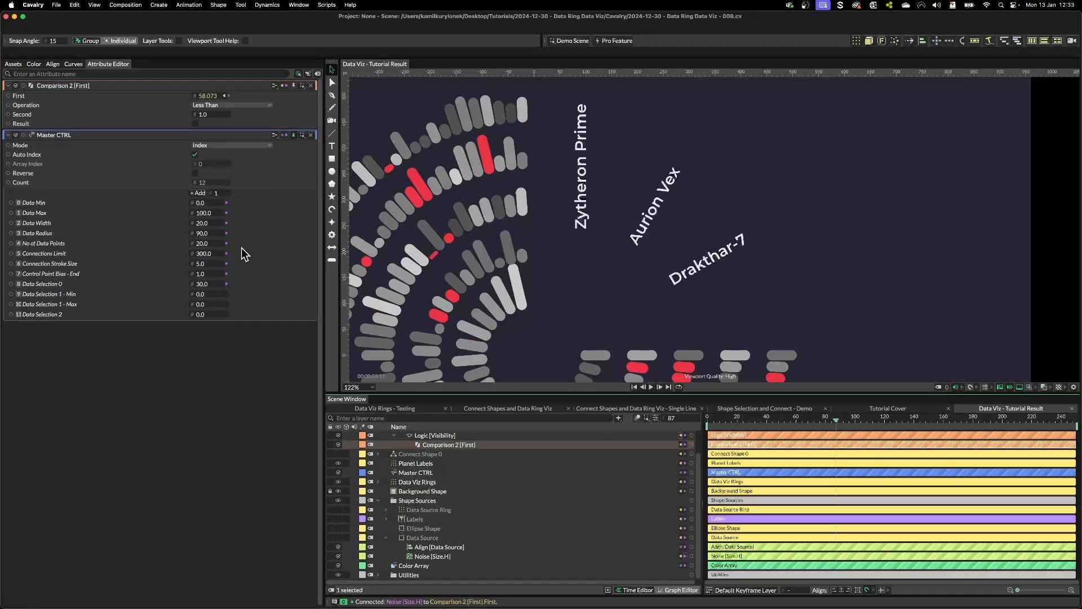
# Step: Connect Master CTRL's Data Selection 1 - Min to Comparison 2's Second input and set that selection value to 35
pyautogui.press('super+z')
pyautogui.moveTo(192, 294); pyautogui.dragTo(196, 298)
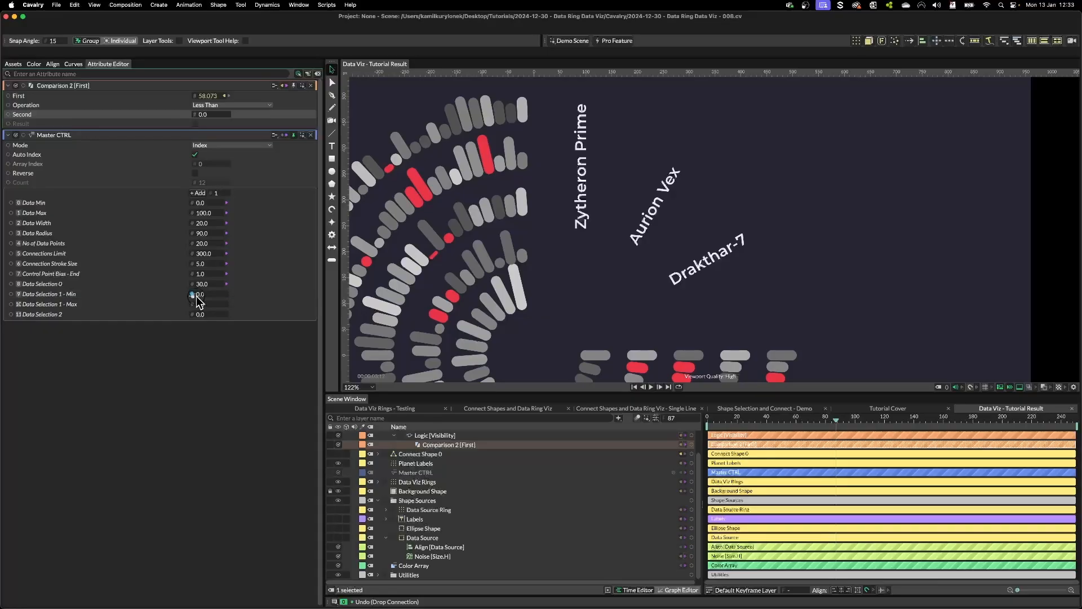
pyautogui.moveTo(106, 299); pyautogui.dragTo(214, 116)
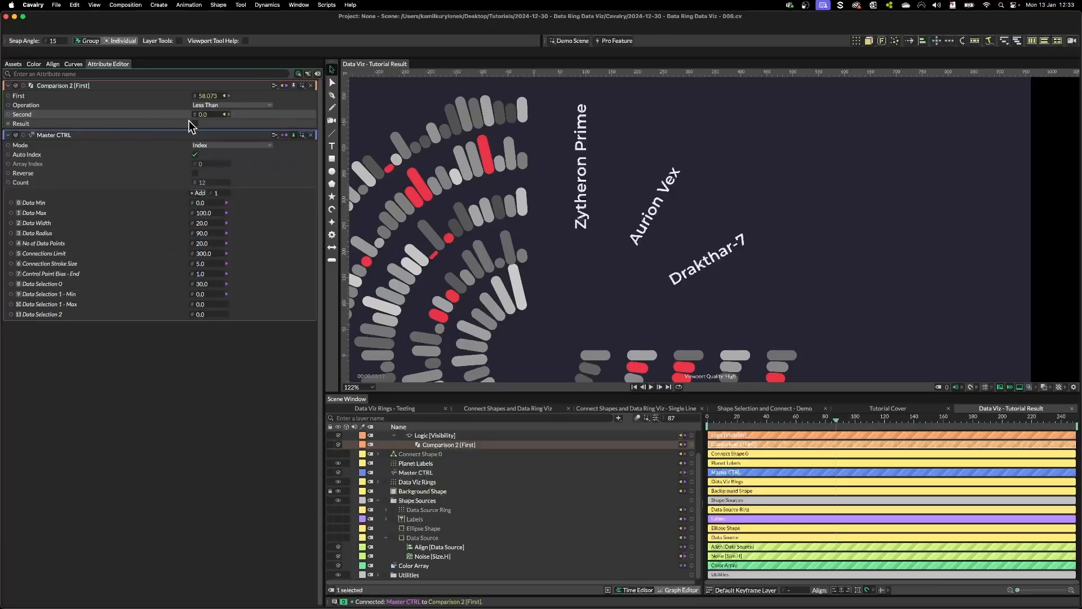
pyautogui.click(211, 295)
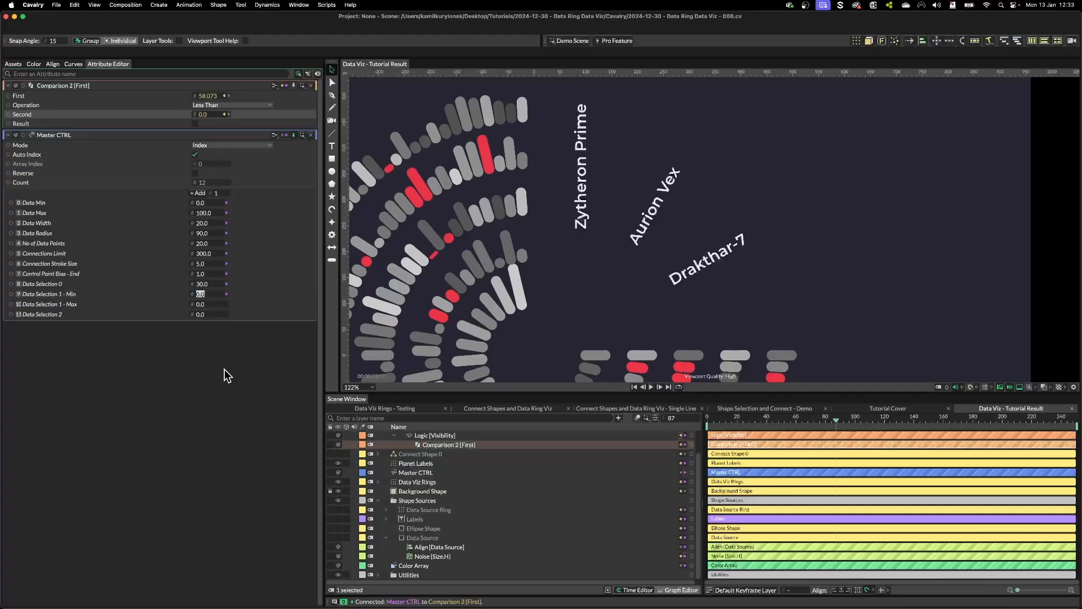
pyautogui.write('35')
pyautogui.press('Return')
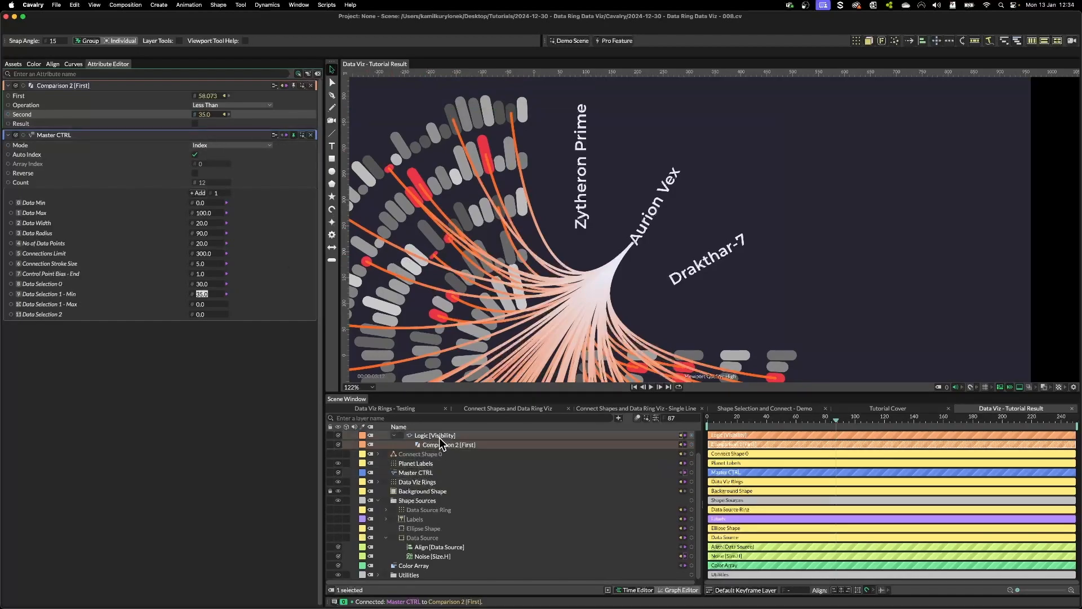
# Step: Add a Comparison to the Second input of the visibility Logic node and connect Noise [Size.H] to its First input
pyautogui.click(439, 438)
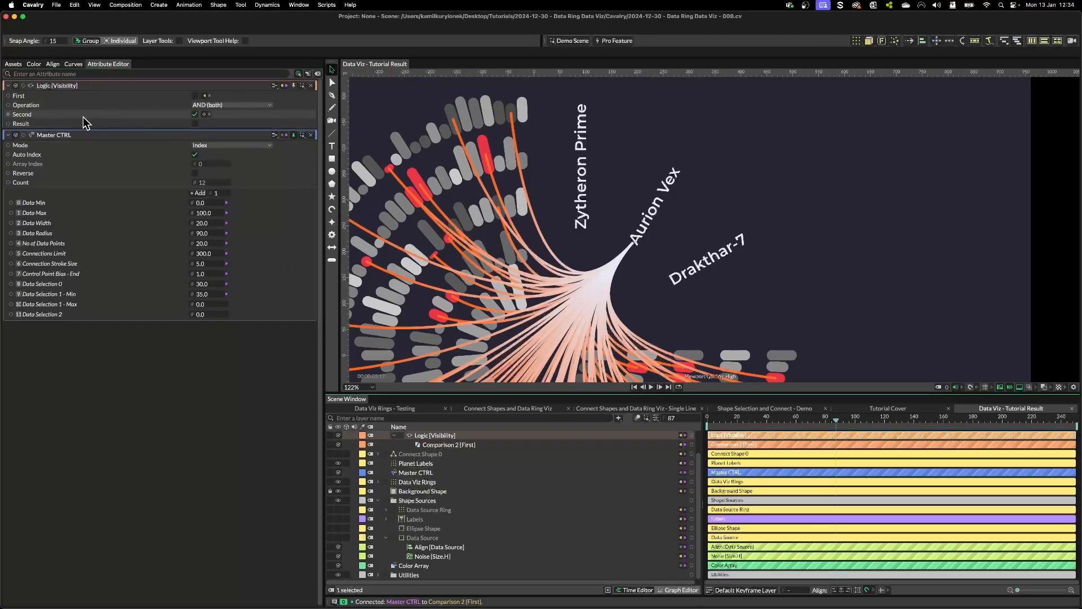
pyautogui.rightClick(47, 113)
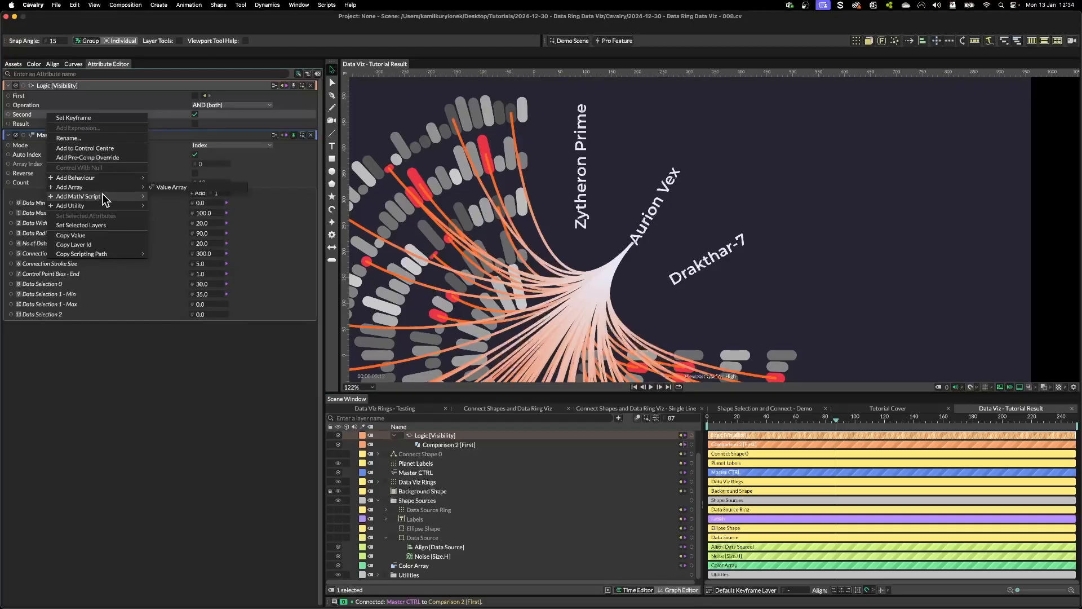
pyautogui.moveTo(117, 197)
pyautogui.click(187, 198)
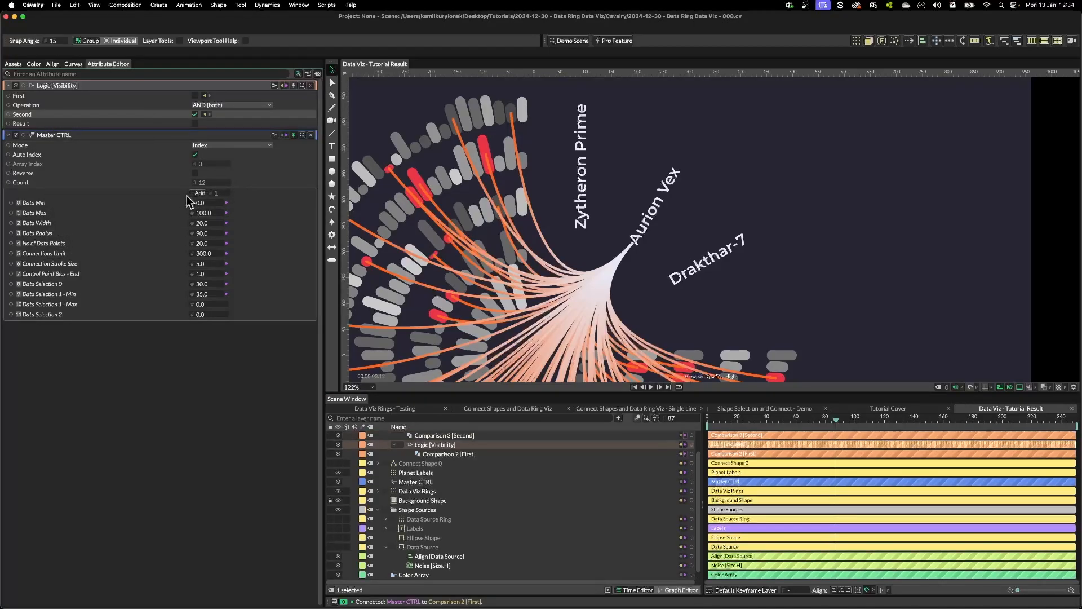
pyautogui.scroll(-1, 564, 530)
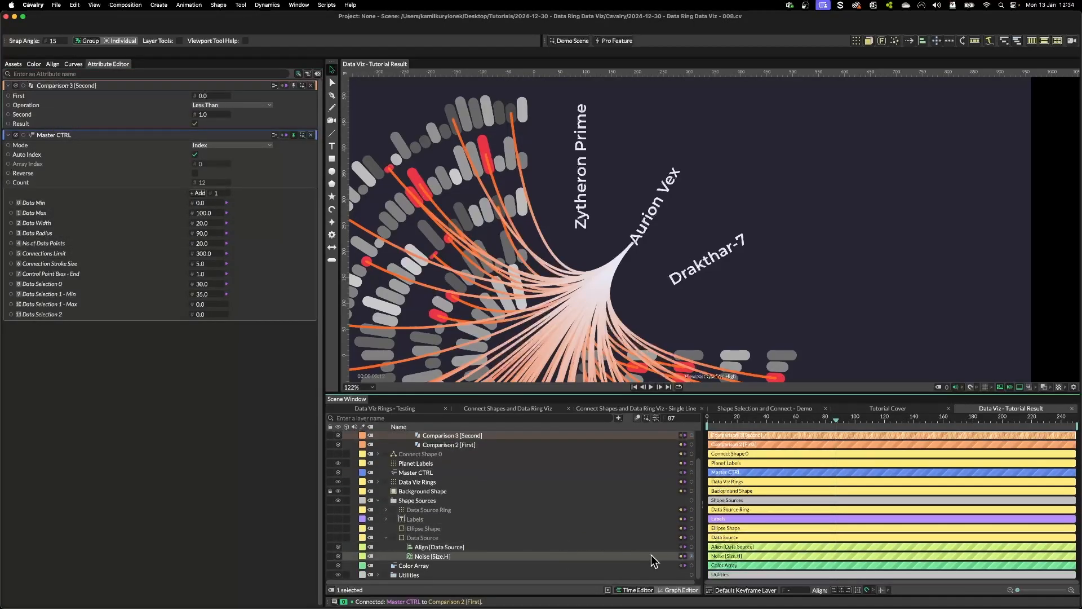
pyautogui.moveTo(692, 556); pyautogui.dragTo(210, 99)
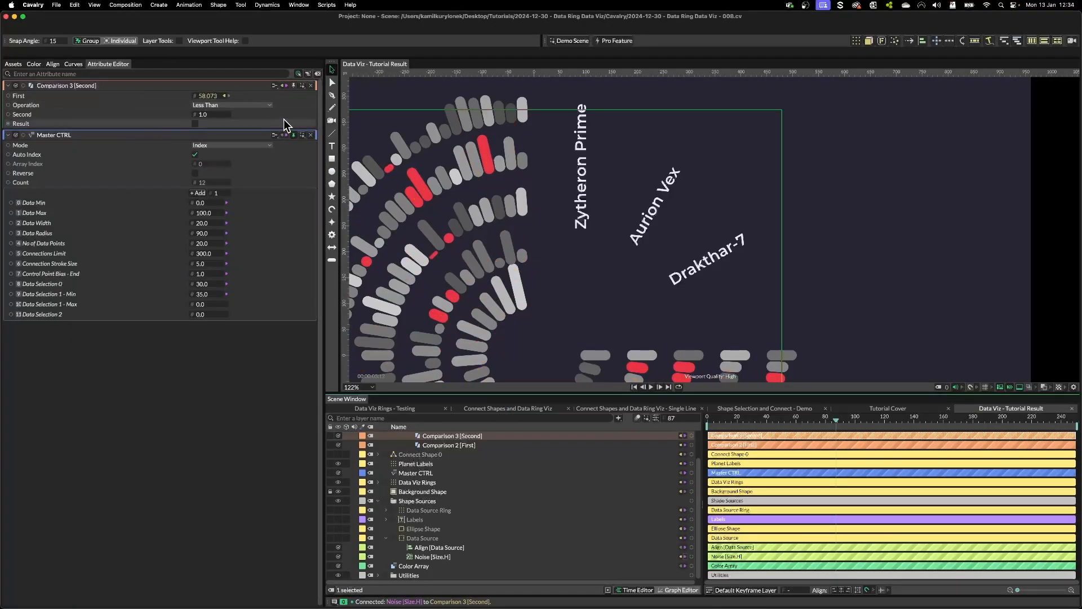
# Step: Set Data Selection 1 - Max to 40 and connect it to Comparison 3's Second input
pyautogui.click(201, 304)
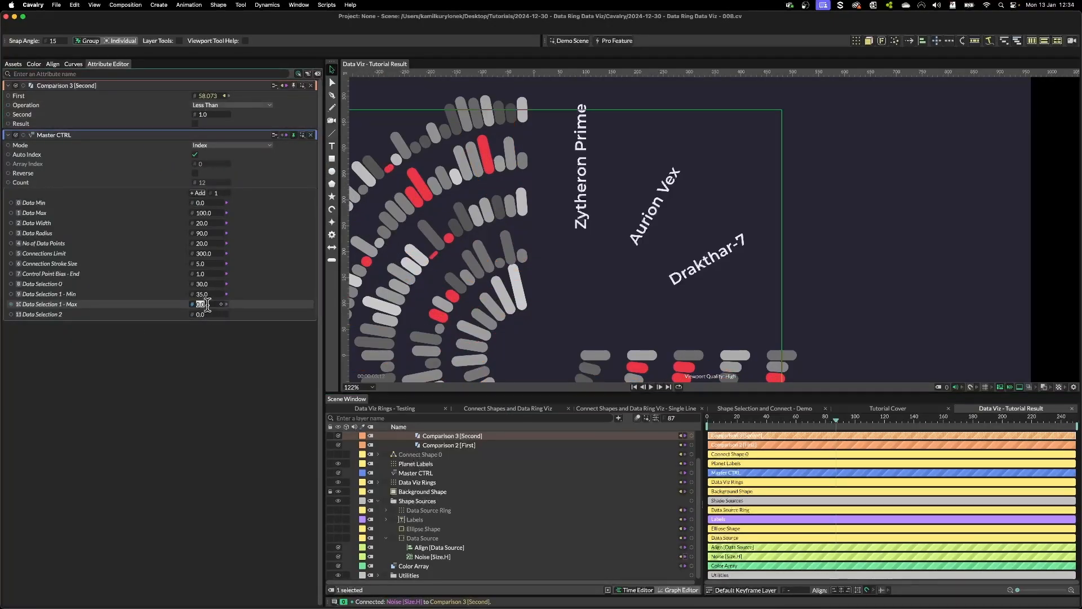
pyautogui.write('40')
pyautogui.press('Return')
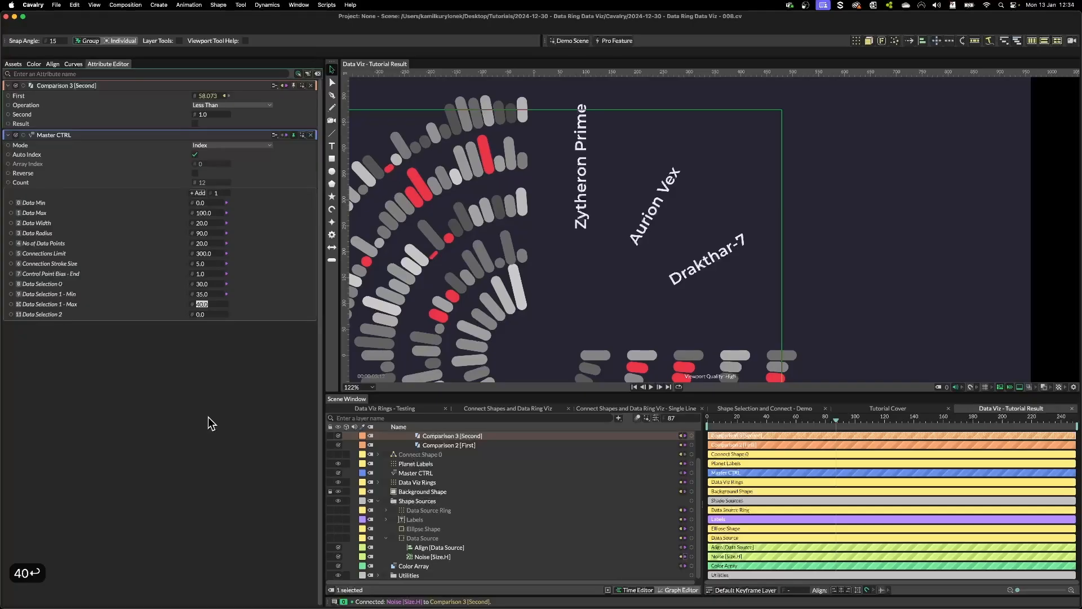
pyautogui.moveTo(193, 304); pyautogui.dragTo(206, 117)
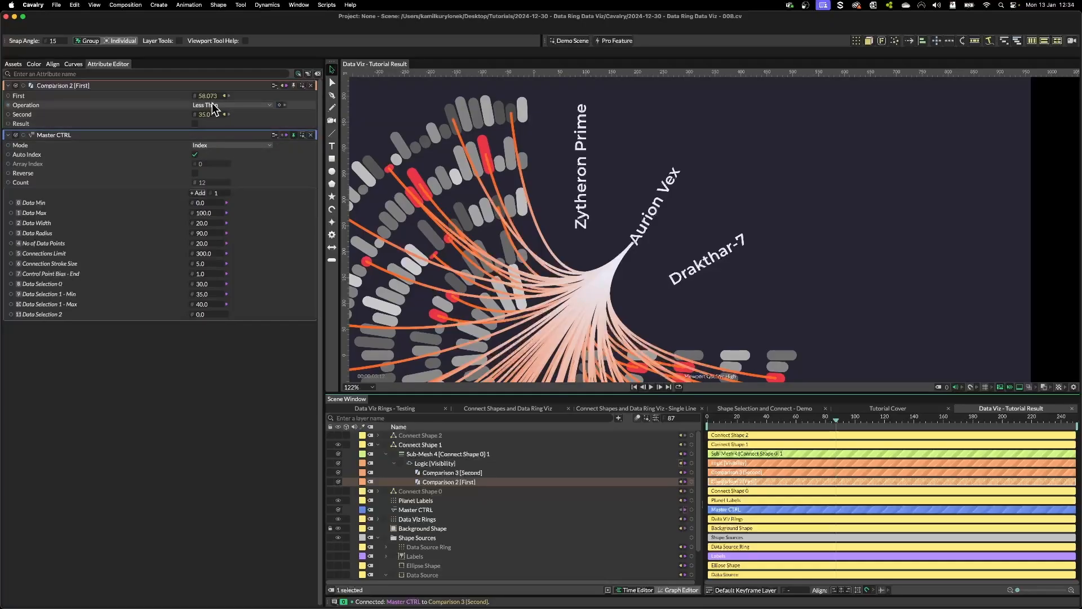
# Step: Set Comparison 2's Operation to Greater Than and check the Logic node's two comparisons against the filtered connection lines
pyautogui.click(228, 106)
pyautogui.click(226, 114)
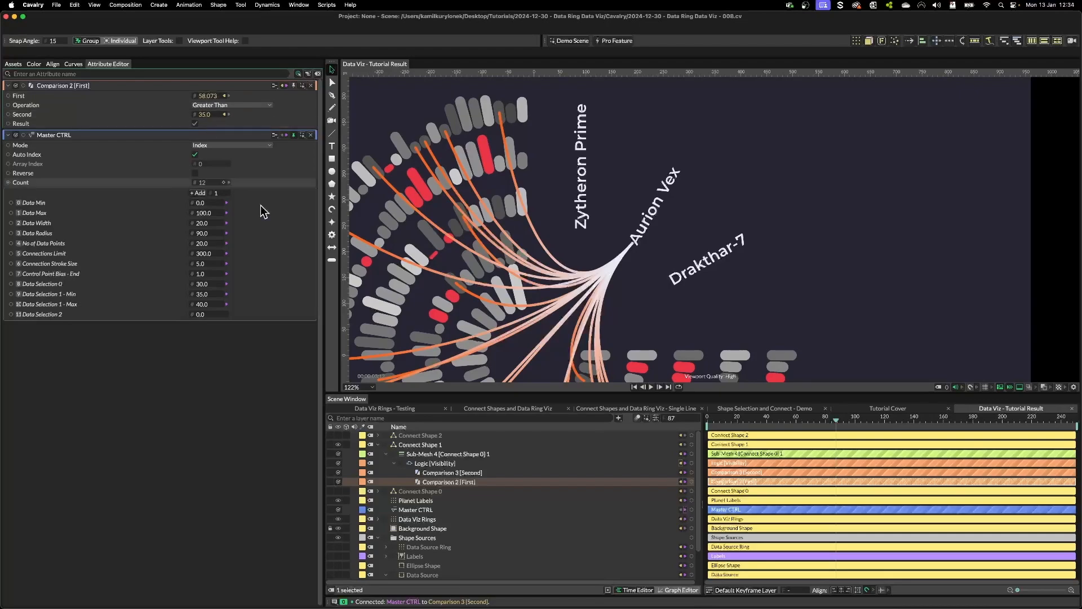
pyautogui.click(415, 474)
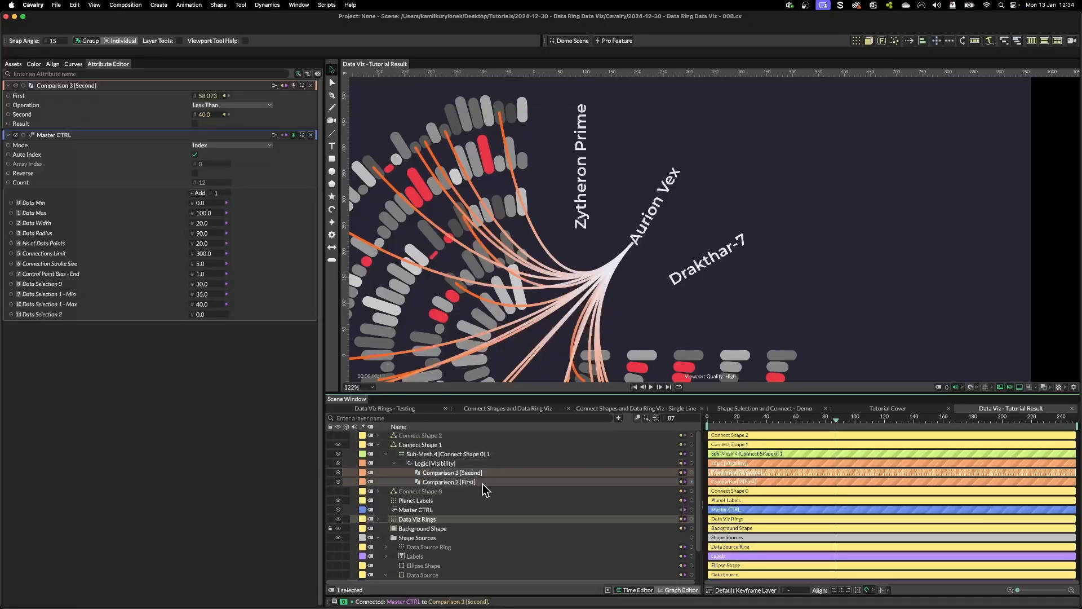
pyautogui.click(483, 483)
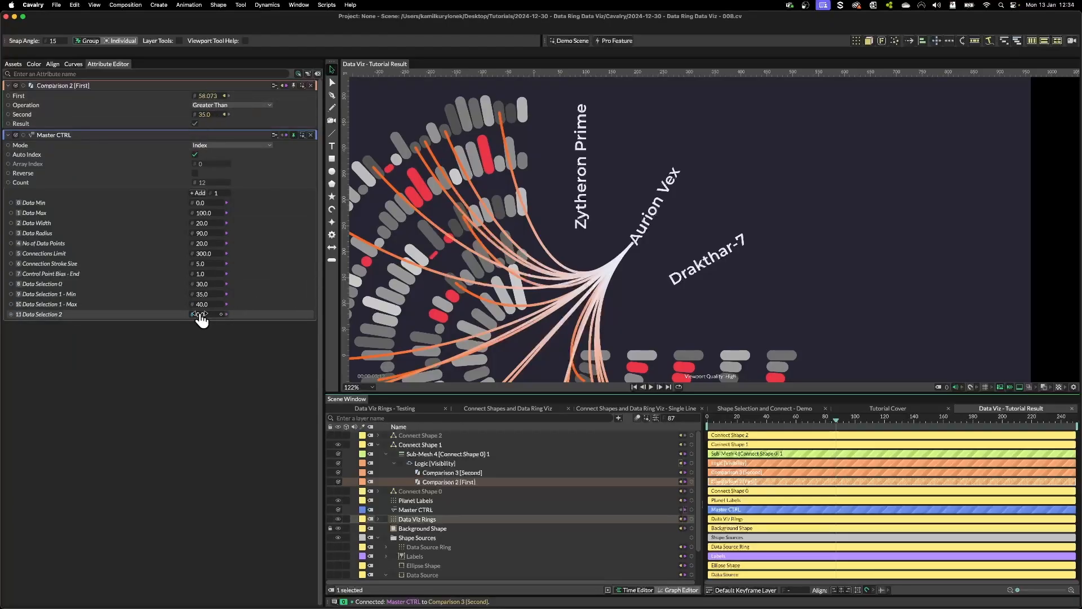
pyautogui.click(477, 473)
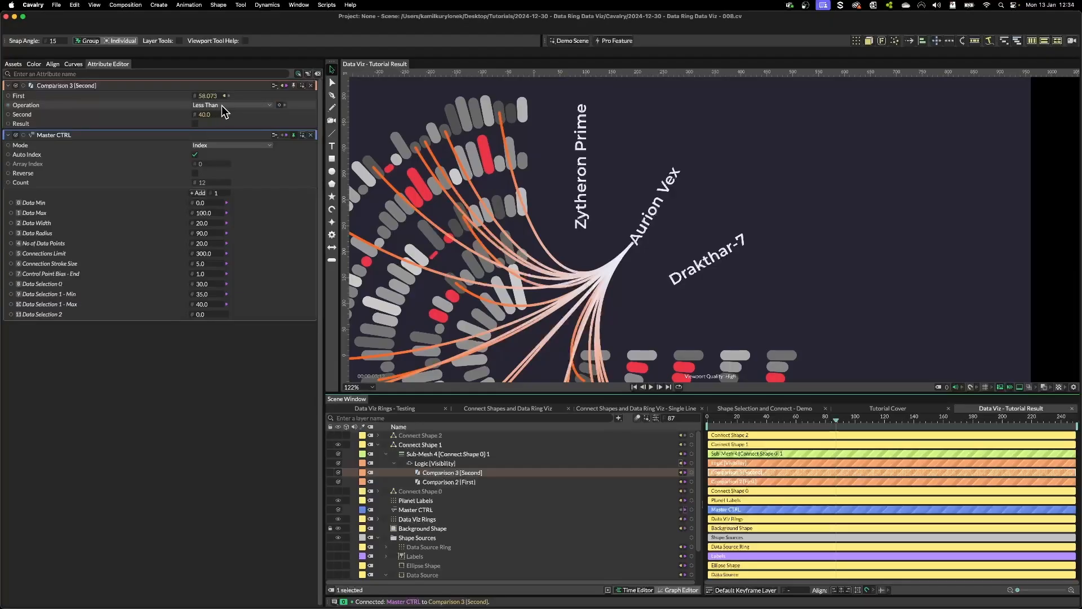
pyautogui.click(434, 464)
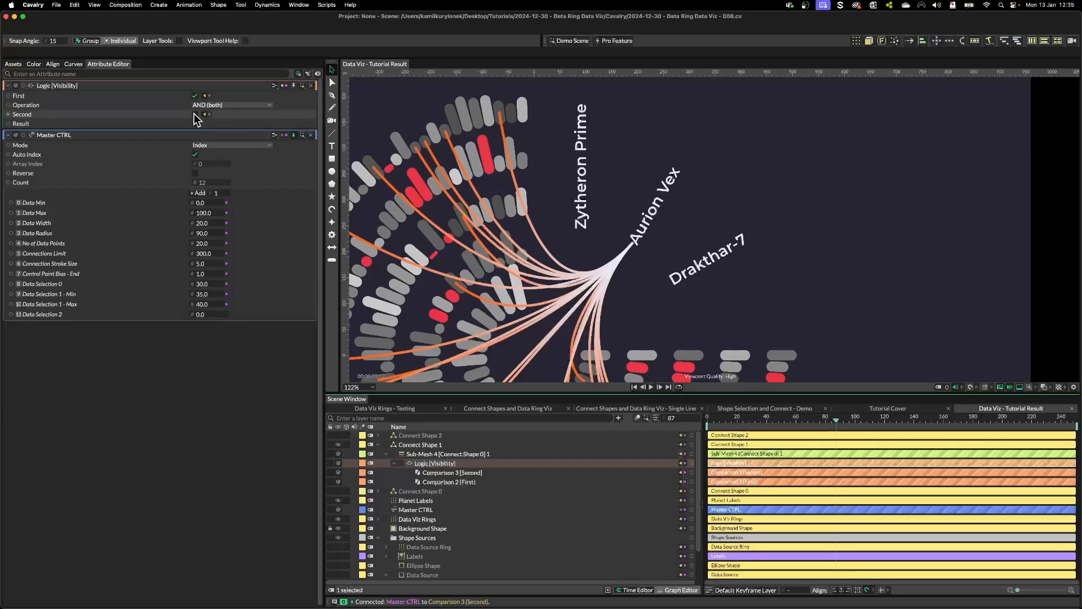
pyautogui.scroll(-5, 730, 307)
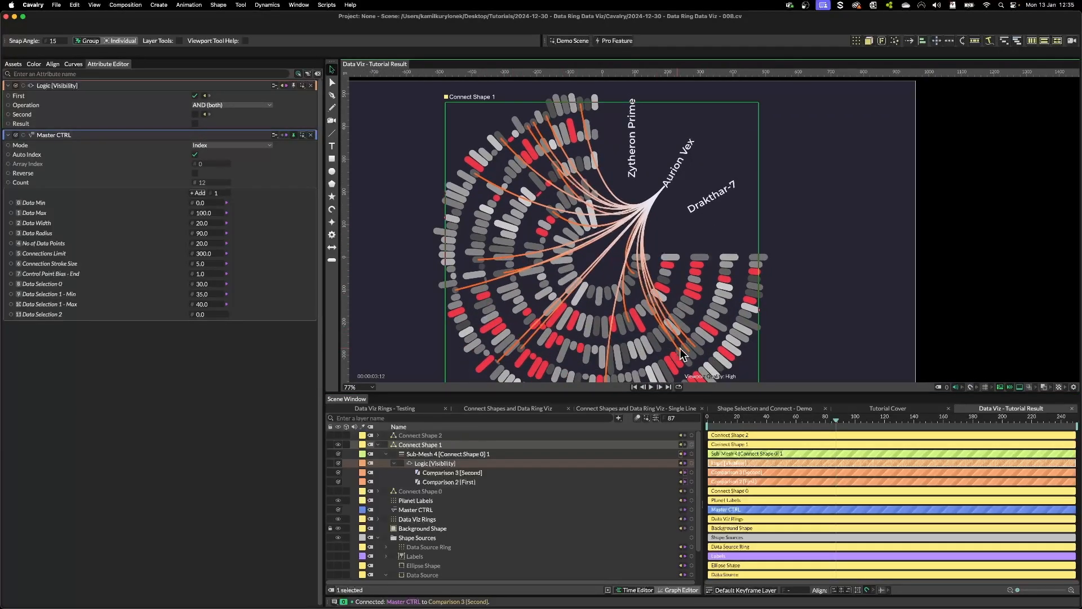
pyautogui.scroll(10, 510, 140)
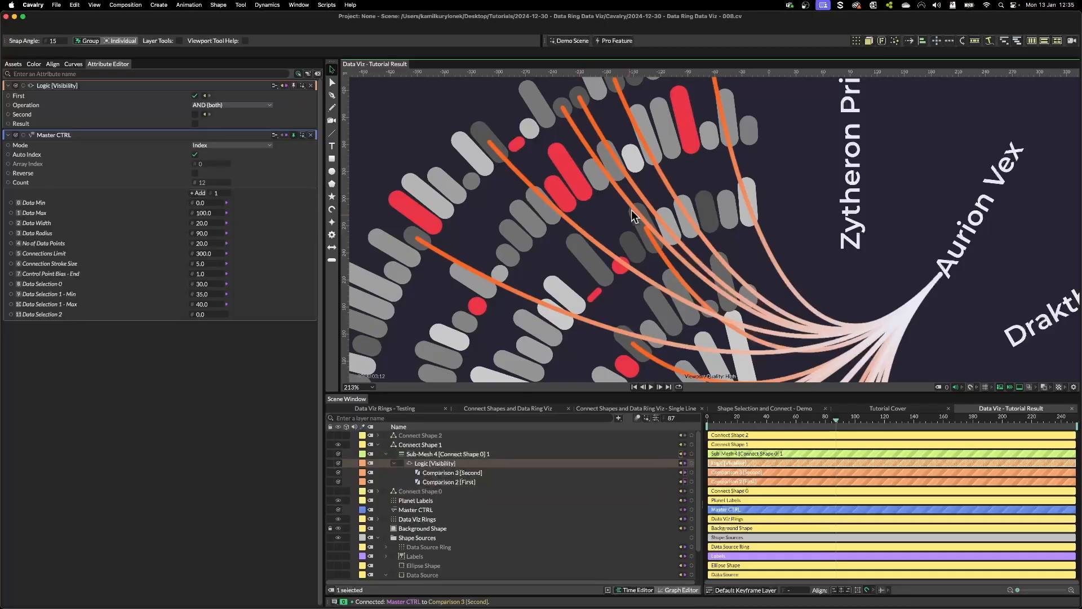
# Step: Add another Color Material Override to the fill of the Data Viz Rings' Sub-Mesh and nest it under that Sub-Mesh
pyautogui.click(377, 519)
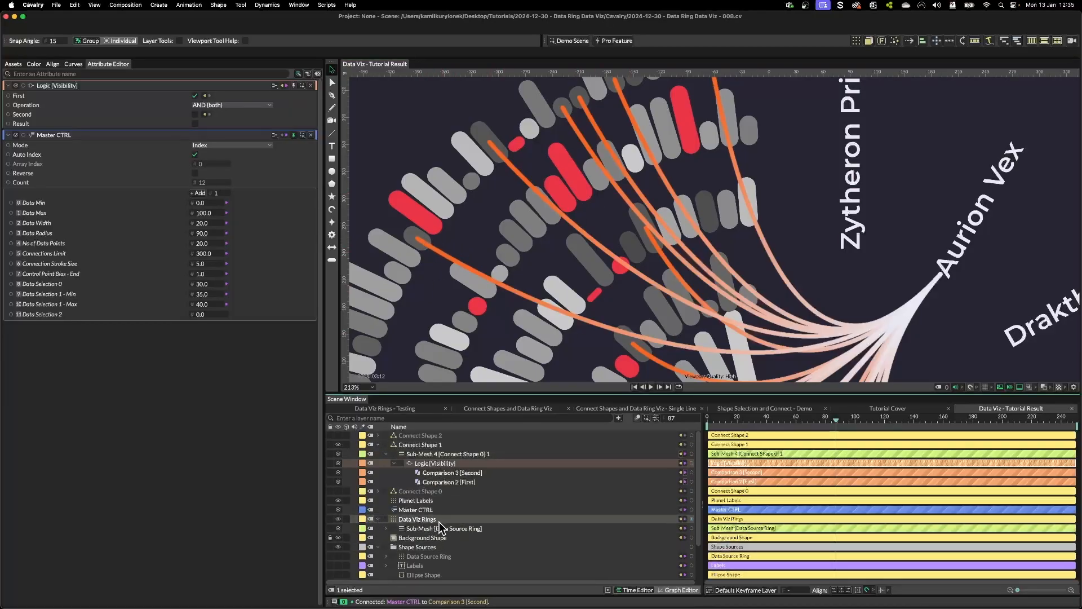
pyautogui.click(386, 529)
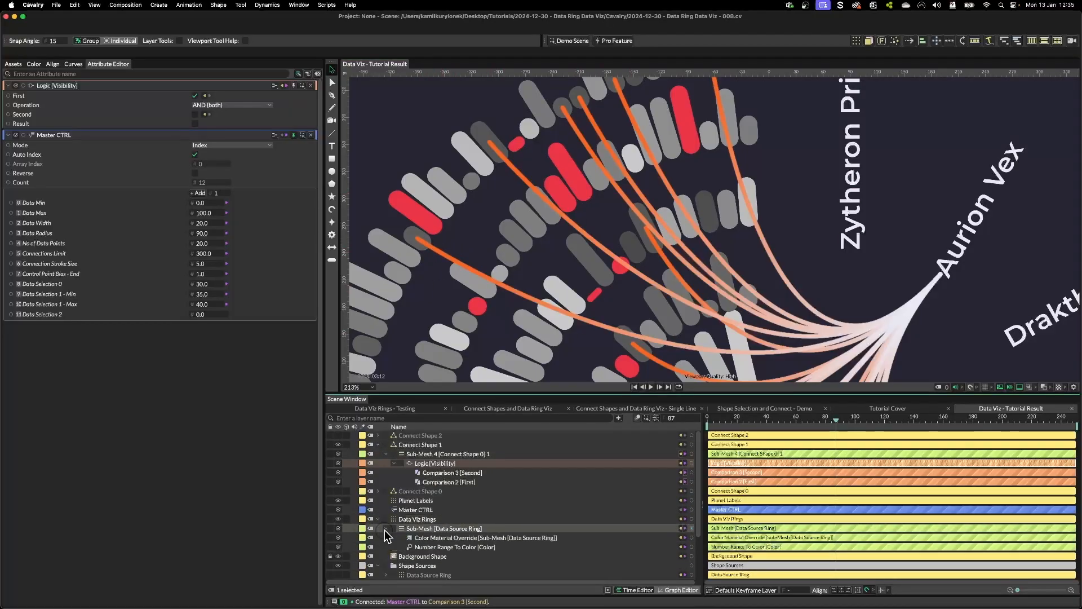
pyautogui.click(450, 529)
pyautogui.click(218, 94)
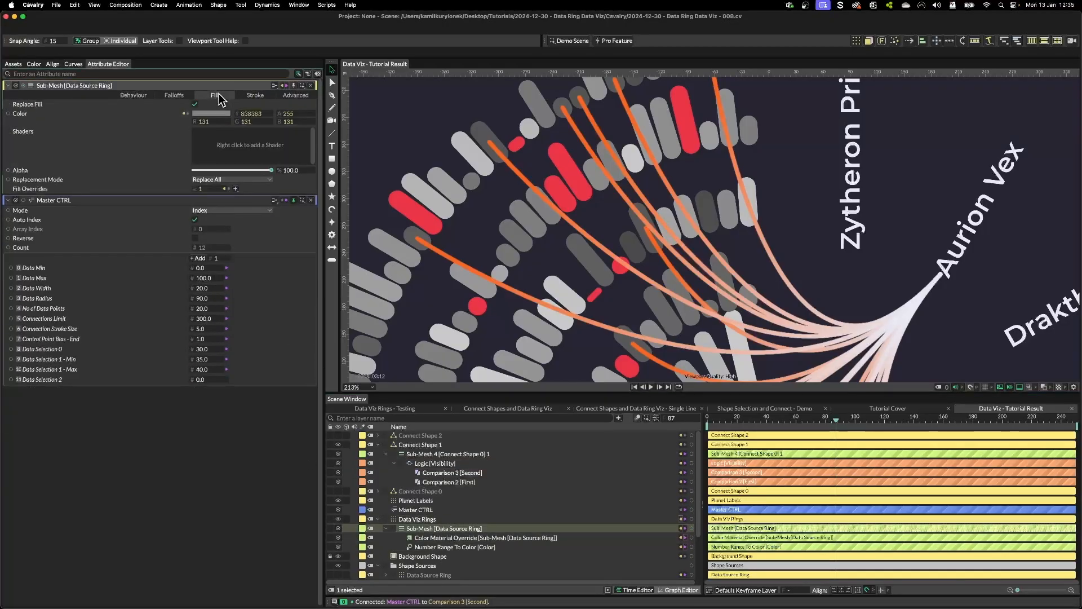
pyautogui.click(236, 190)
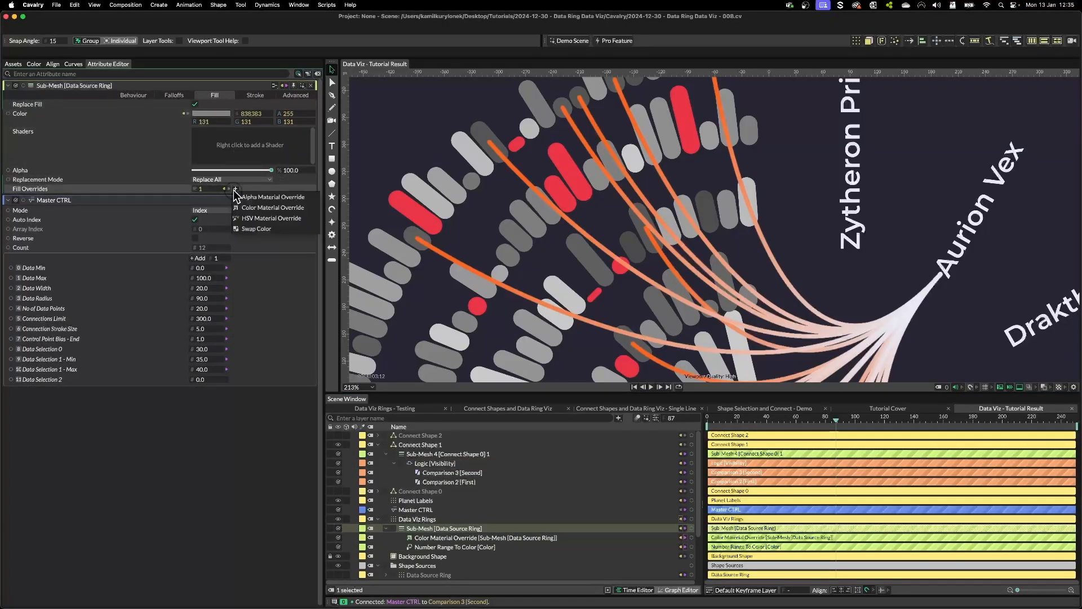
pyautogui.click(275, 208)
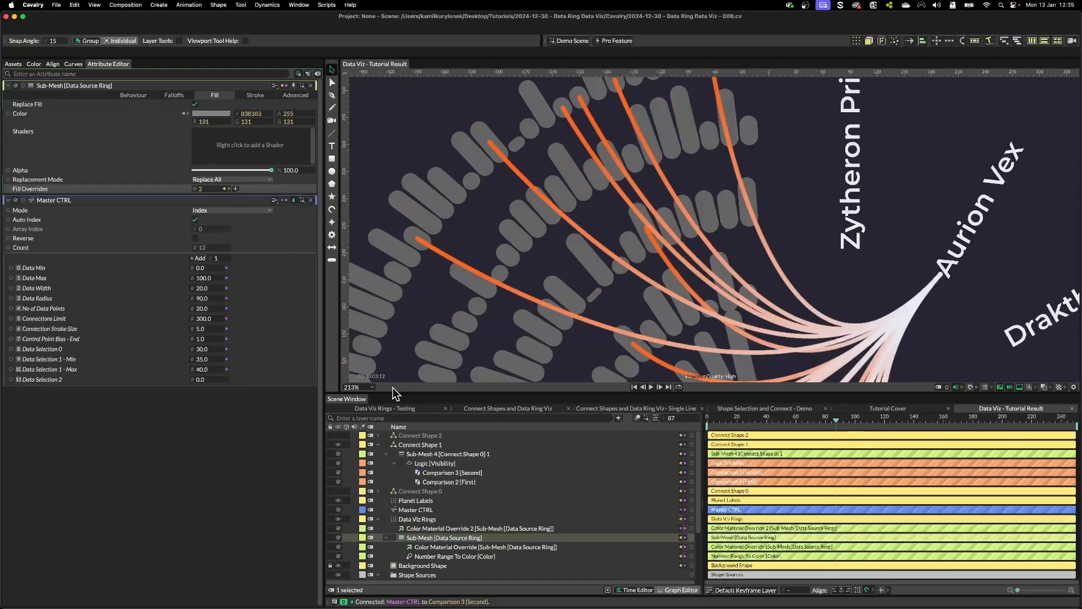
pyautogui.moveTo(439, 530); pyautogui.dragTo(439, 538)
pyautogui.click(438, 538)
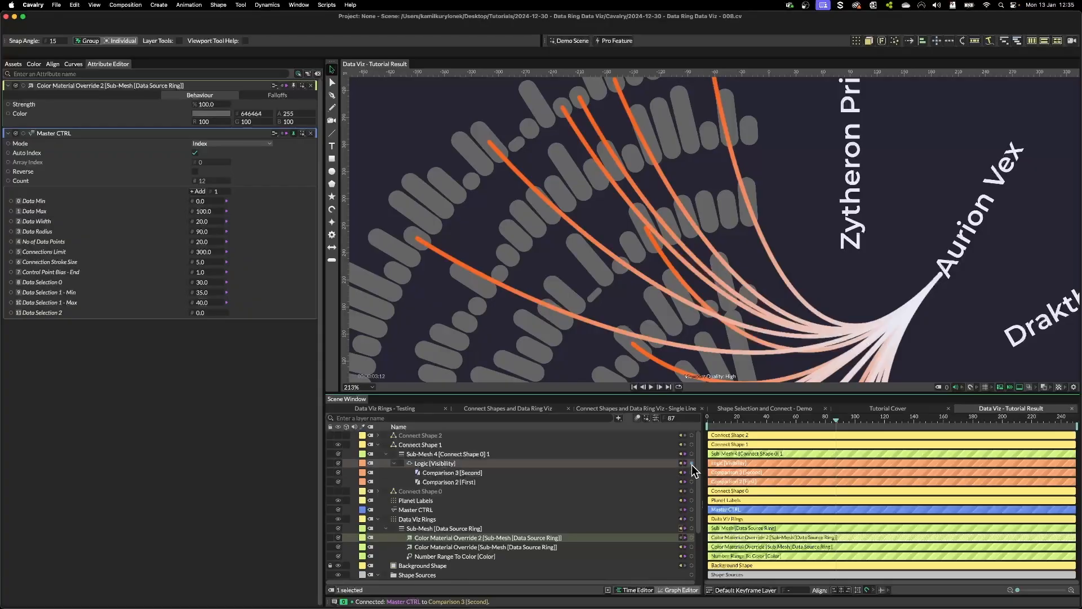
# Step: Connect Logic [Visibility] to the Strength of Color Material Override 2 and give Strength the expression value*100;
pyautogui.moveTo(692, 463); pyautogui.dragTo(213, 106)
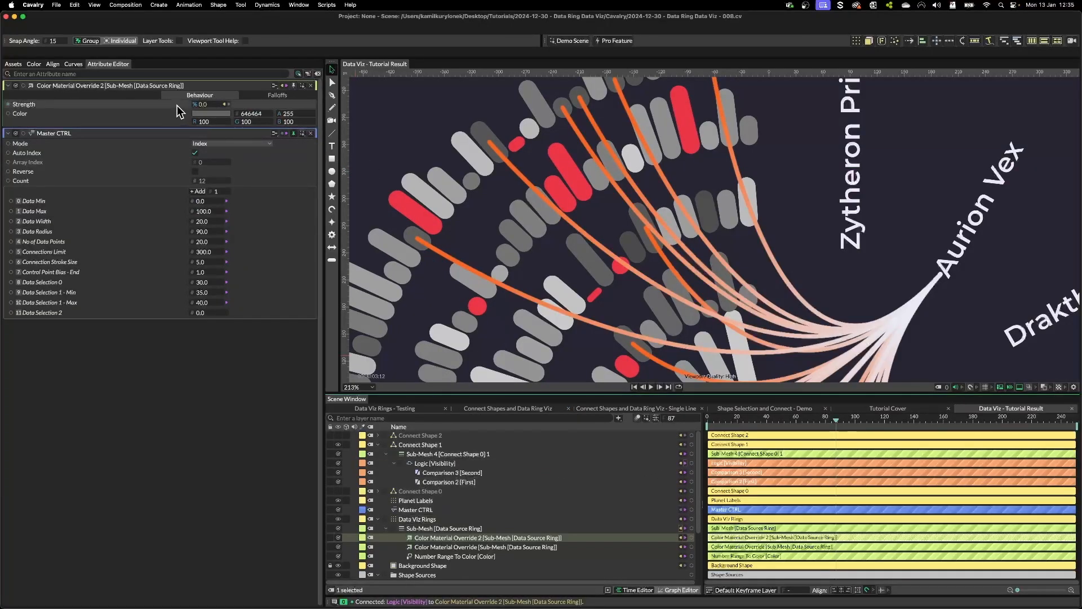
pyautogui.rightClick(176, 107)
pyautogui.click(204, 130)
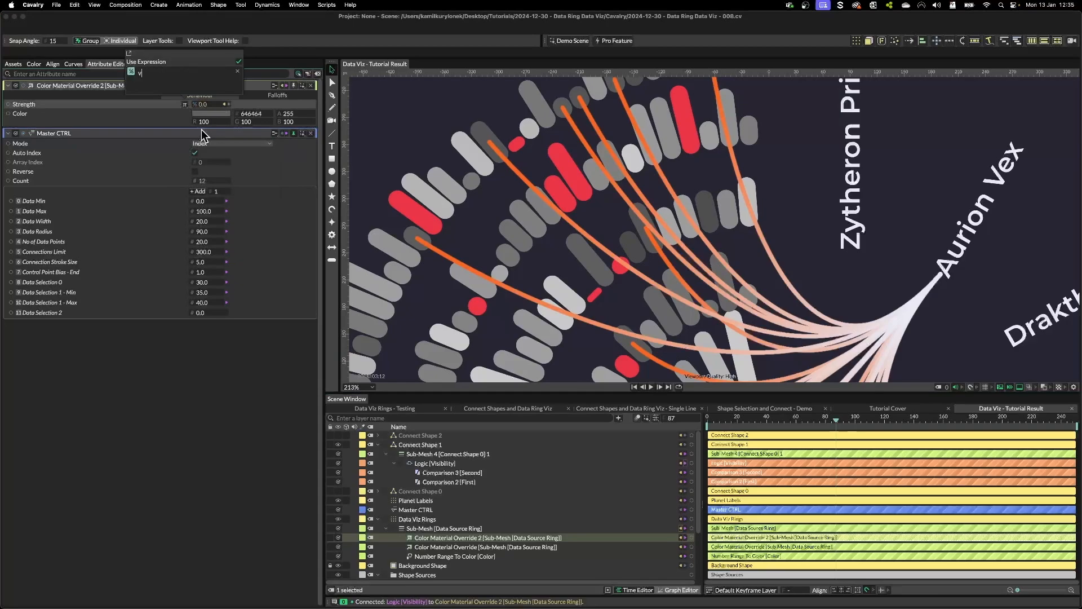
pyautogui.write('value*1')
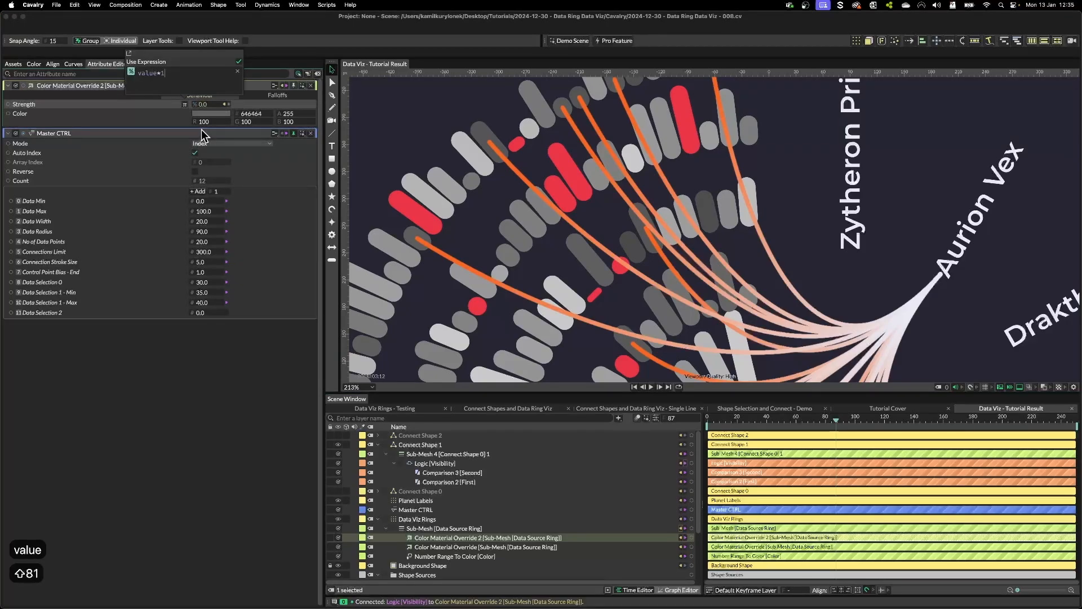
pyautogui.write('00;')
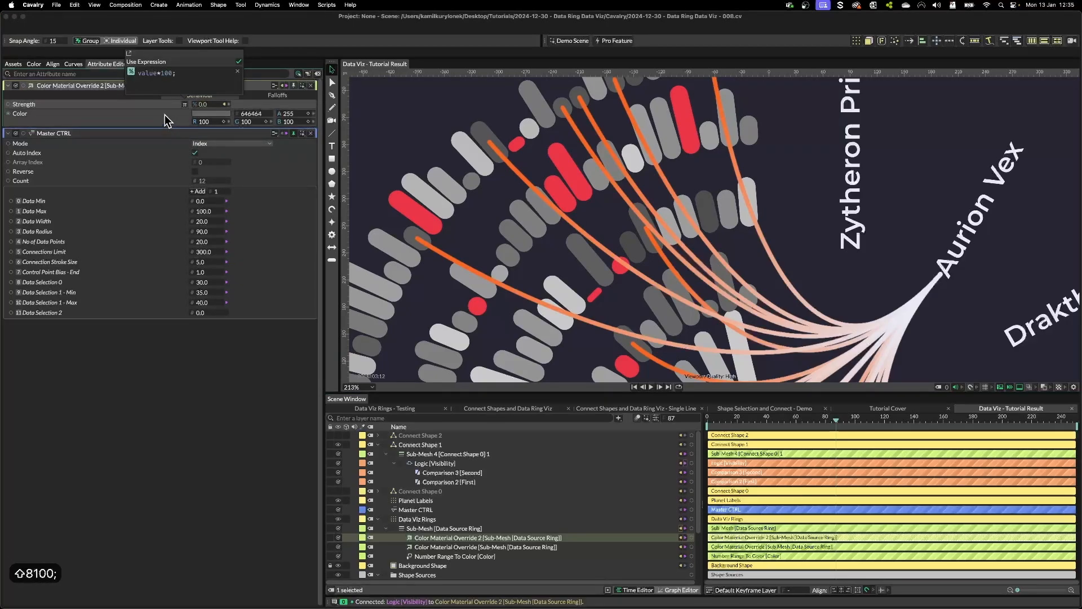
pyautogui.press('Return')
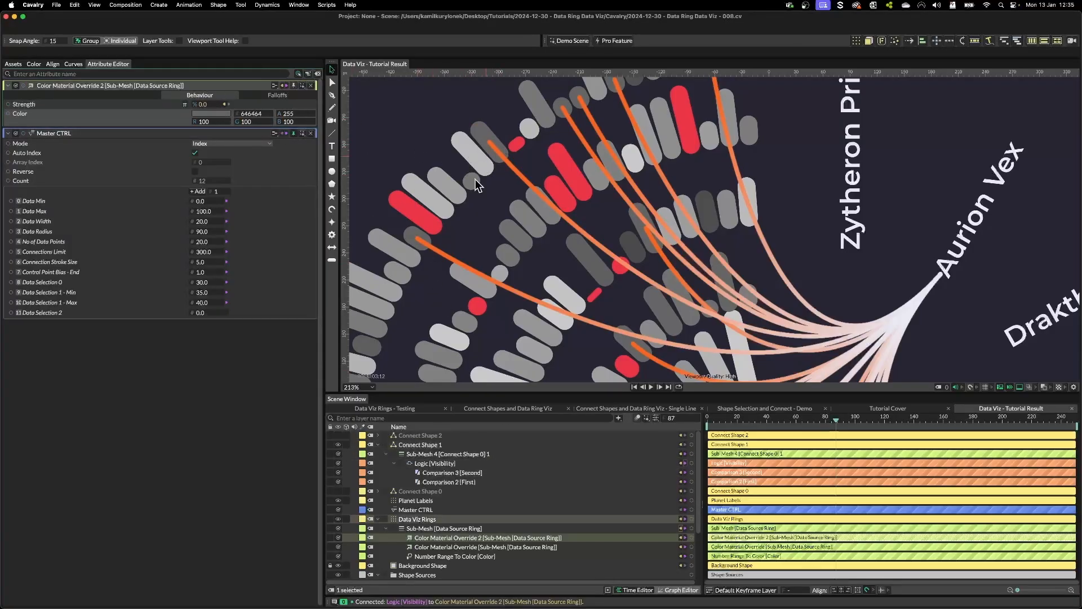
# Step: Connect the Color Array's Data 1 color to the Color of Color Material Override 2
pyautogui.scroll(-3, 441, 535)
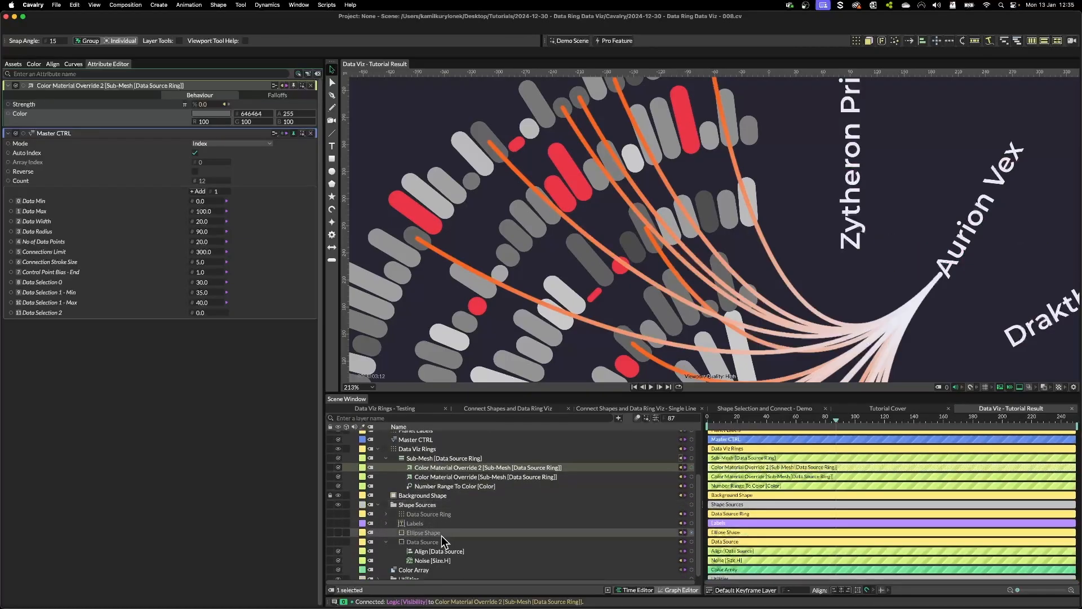
pyautogui.click(414, 566)
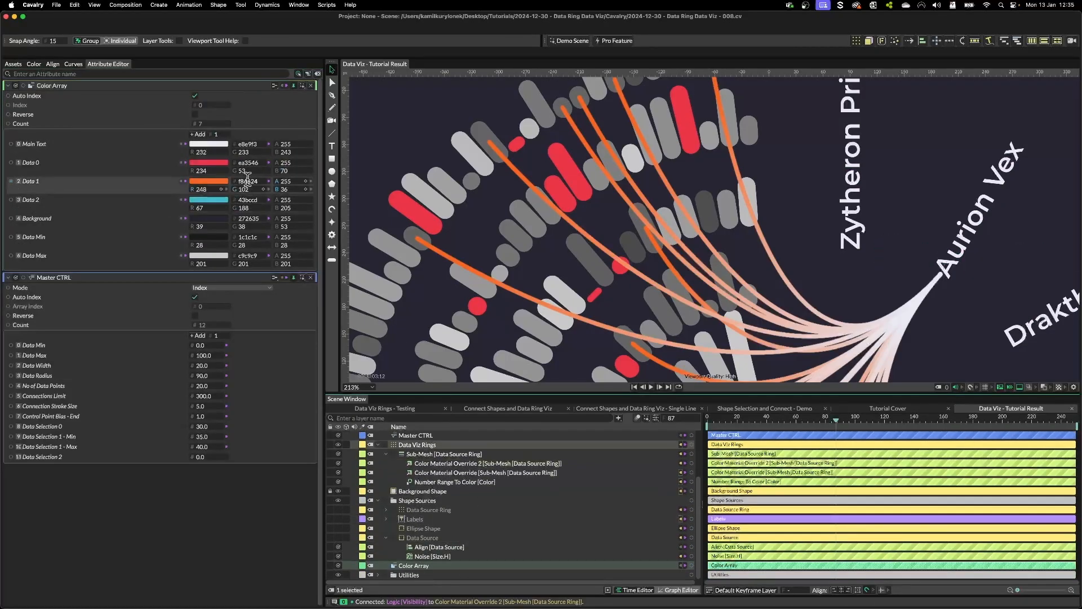
pyautogui.moveTo(10, 181); pyautogui.dragTo(523, 466)
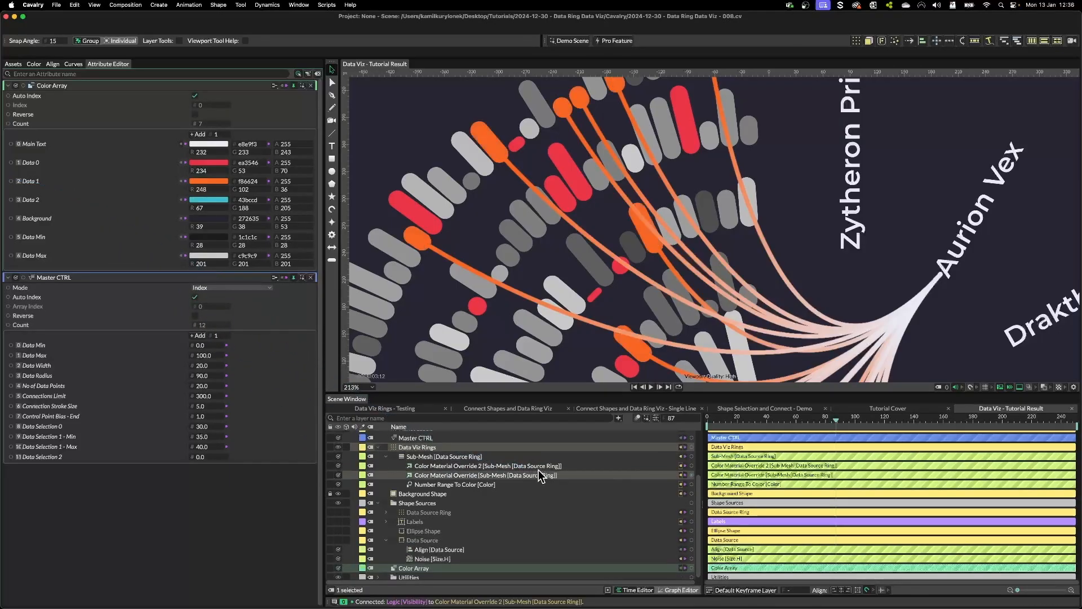
# Step: Examine how the orange ring bars match the filtered connection lines across the rings at frames 87 and 70
pyautogui.click(539, 469)
pyautogui.scroll(-10, 425, 241)
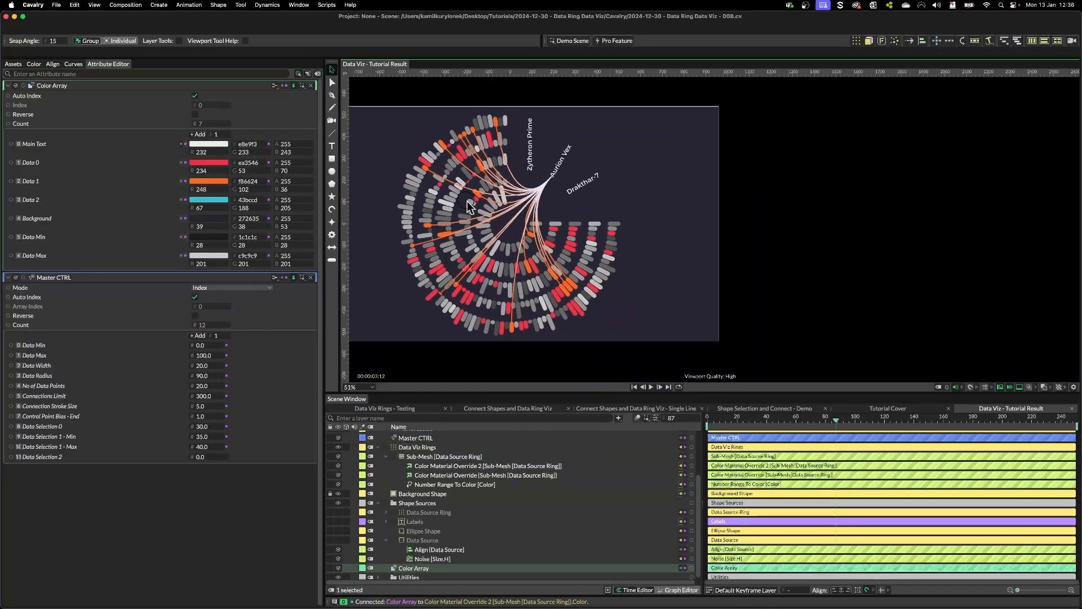
pyautogui.click(676, 246)
pyautogui.moveTo(675, 246); pyautogui.dragTo(853, 272)
pyautogui.scroll(8, 755, 264)
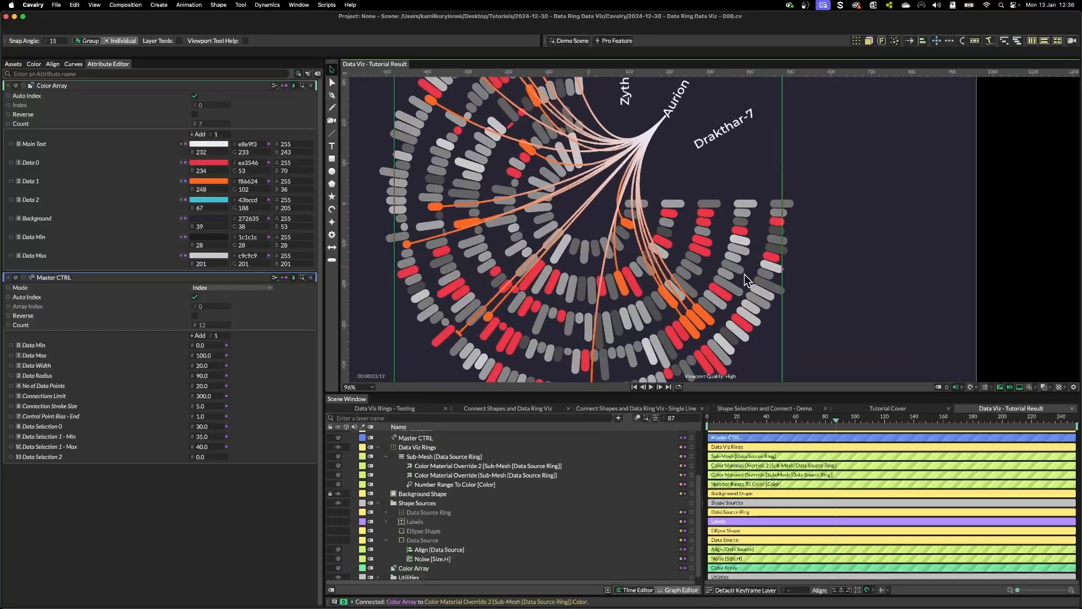
pyautogui.moveTo(751, 423); pyautogui.dragTo(813, 419)
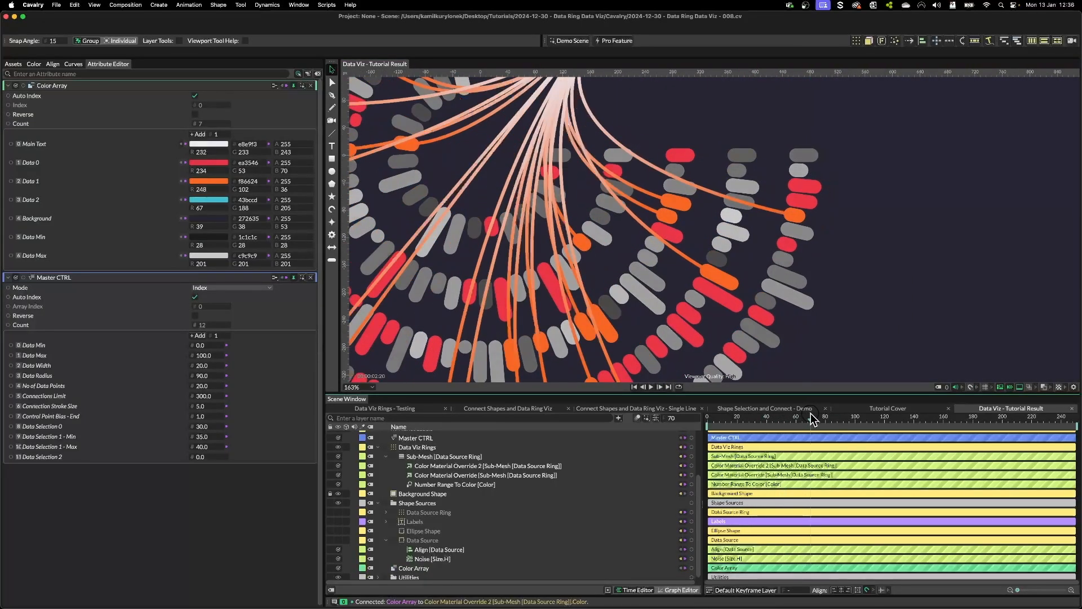
pyautogui.scroll(-5, 493, 201)
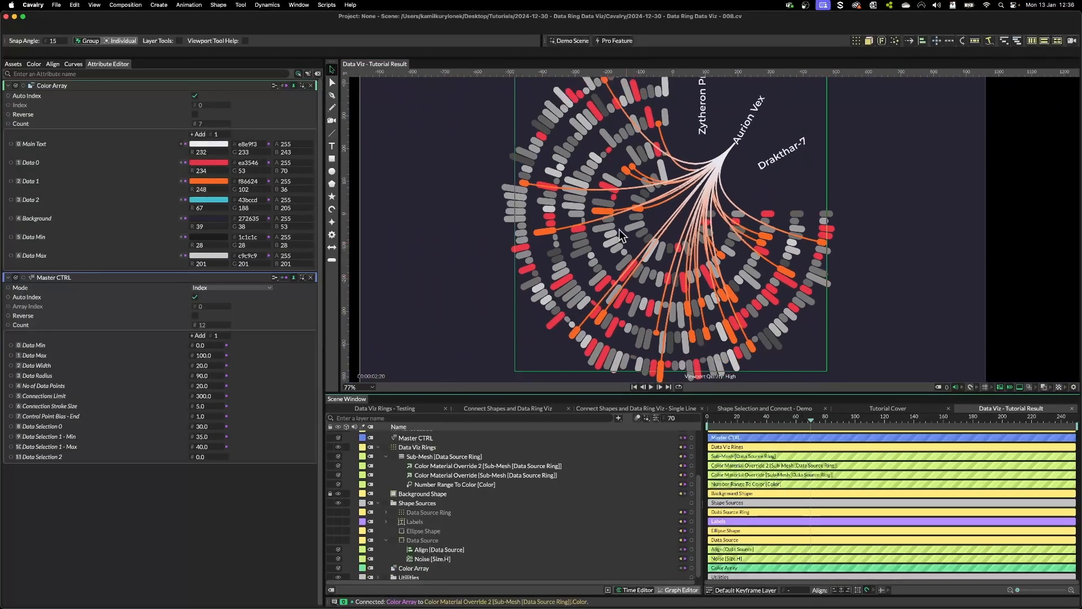
# Step: Append 0 to the name of the first Color Material Override and 1 to the name of Color Material Override 2
pyautogui.click(519, 475)
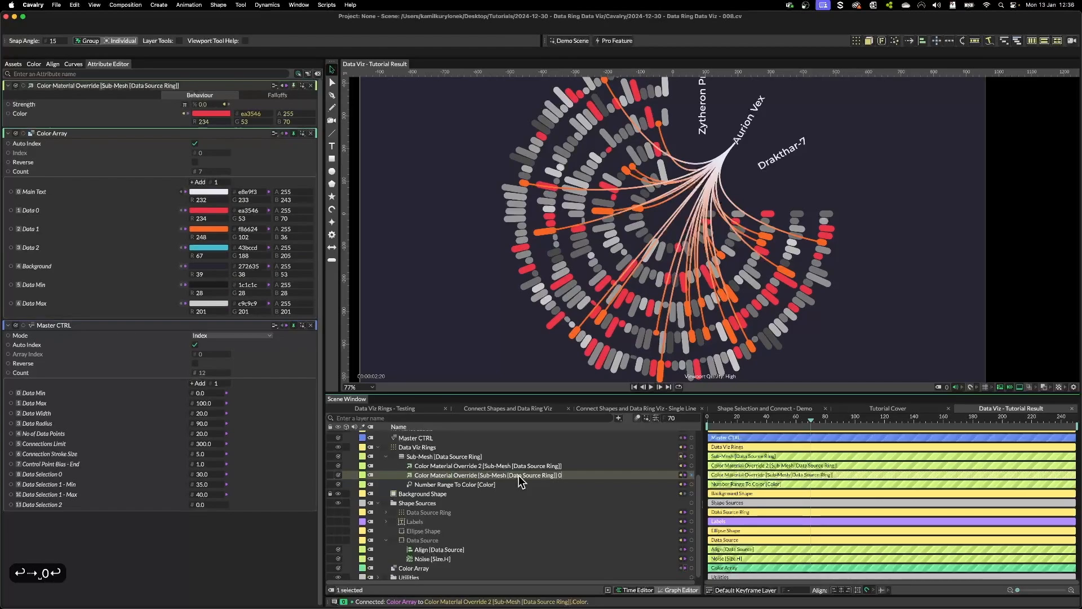
pyautogui.click(530, 466)
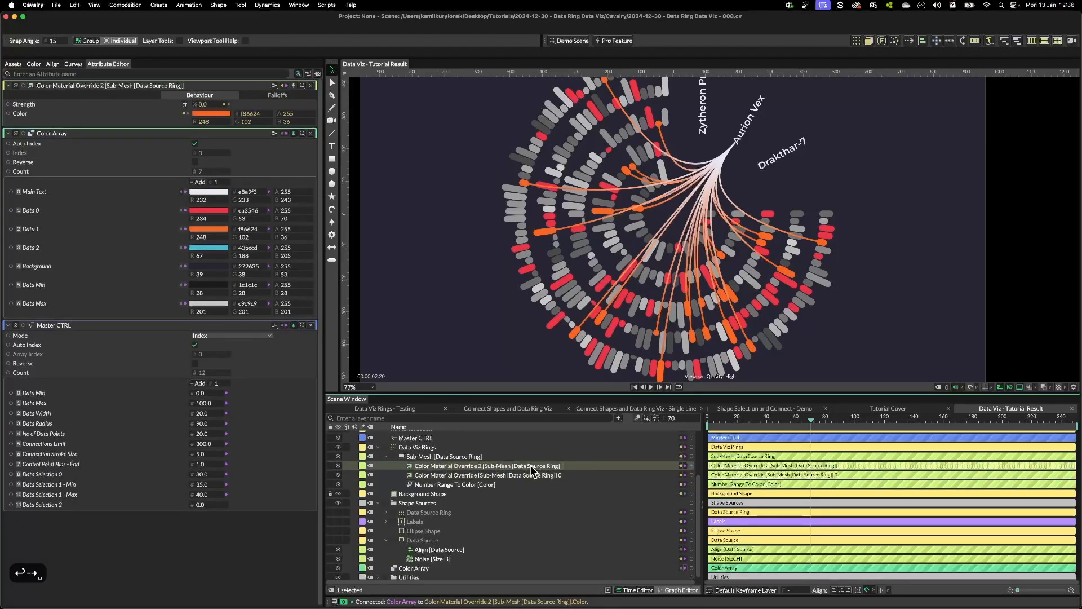
# Step: Collapse and hide Connect Shape 1, and make Connect Shape 2 visible
pyautogui.scroll(3, 464, 489)
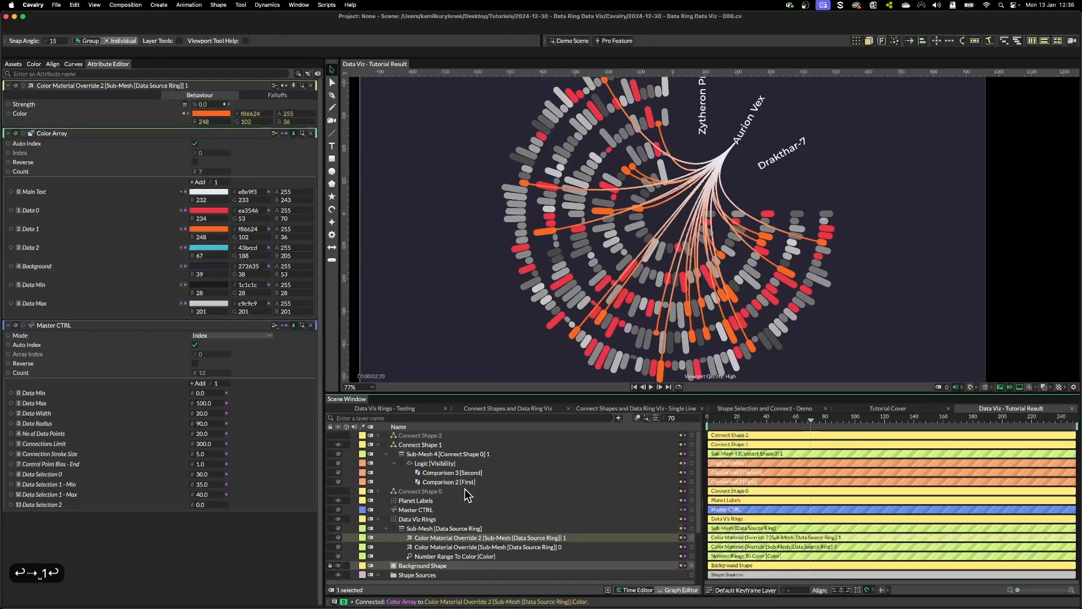
pyautogui.click(378, 445)
pyautogui.click(339, 445)
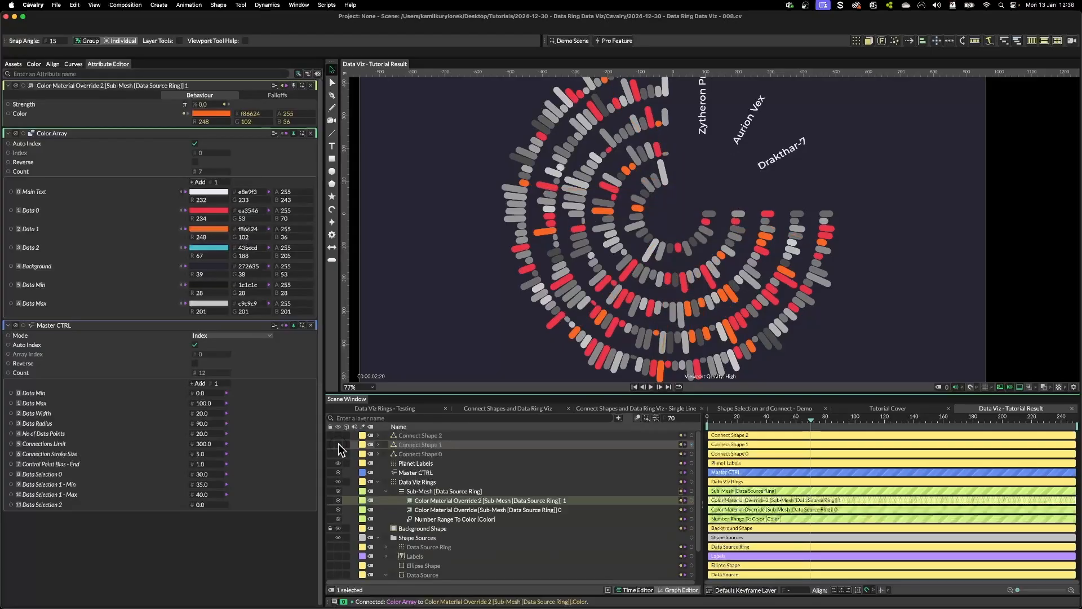
pyautogui.click(338, 435)
pyautogui.click(414, 436)
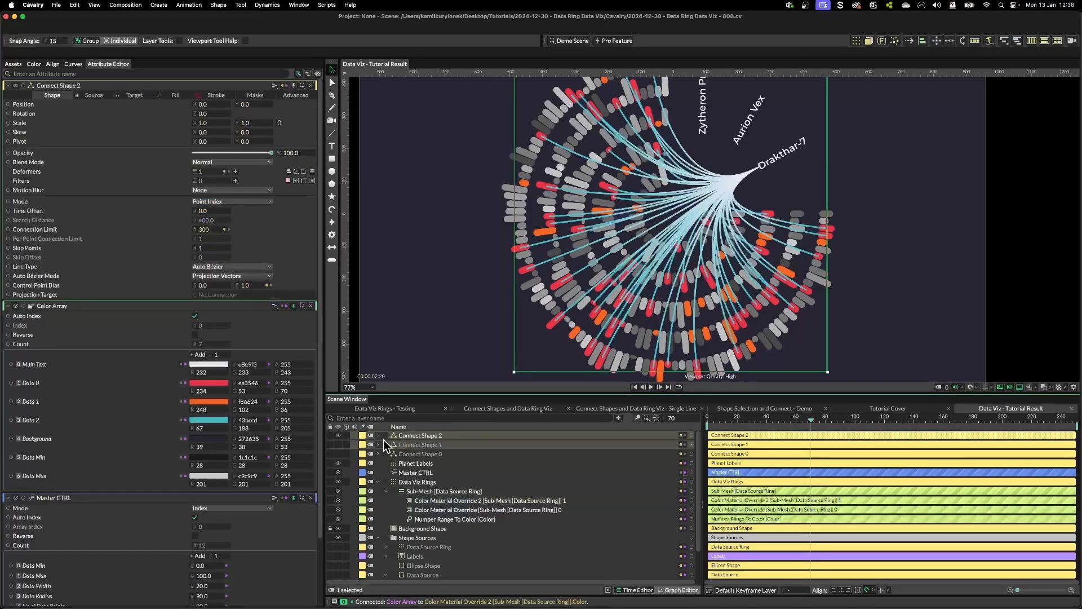
# Step: Connect Master CTRL's Data Selection 2 to the Second value of Comparison [Visibility] 2 under Connect Shape 2
pyautogui.click(378, 435)
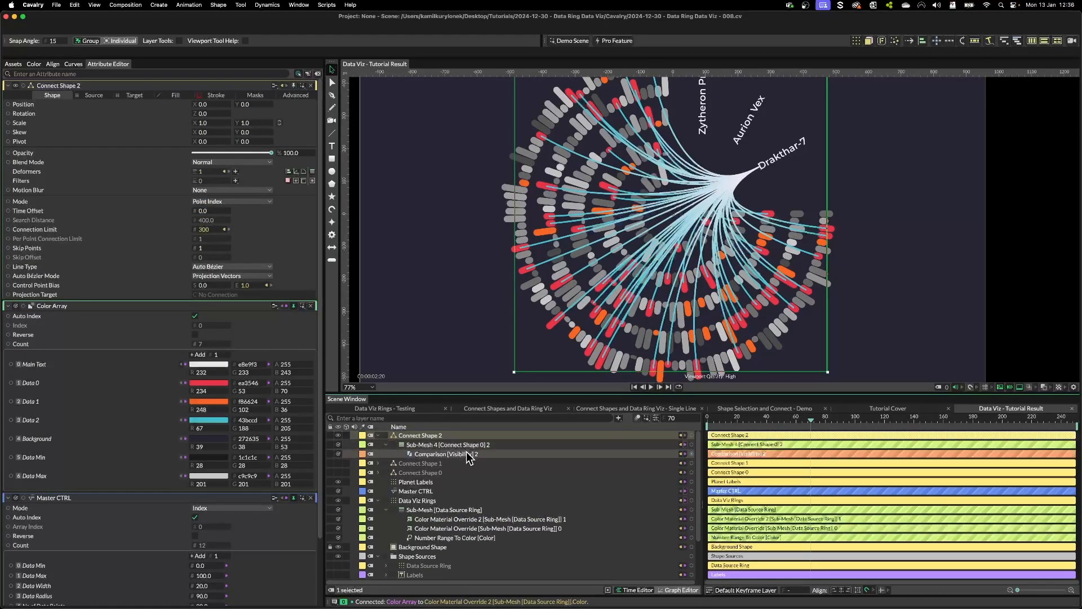
pyautogui.click(436, 446)
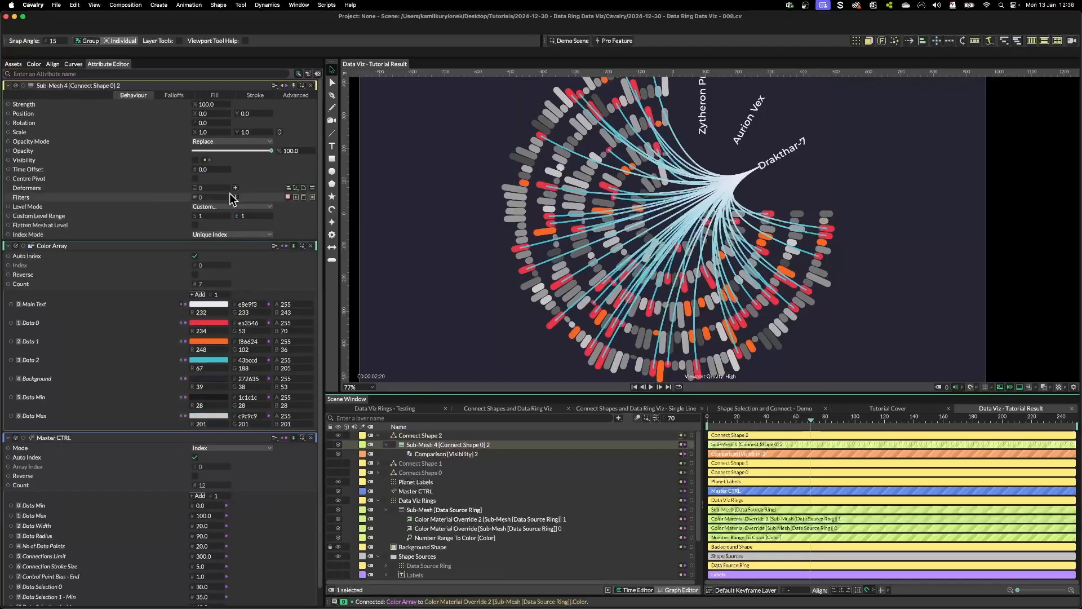
pyautogui.click(448, 454)
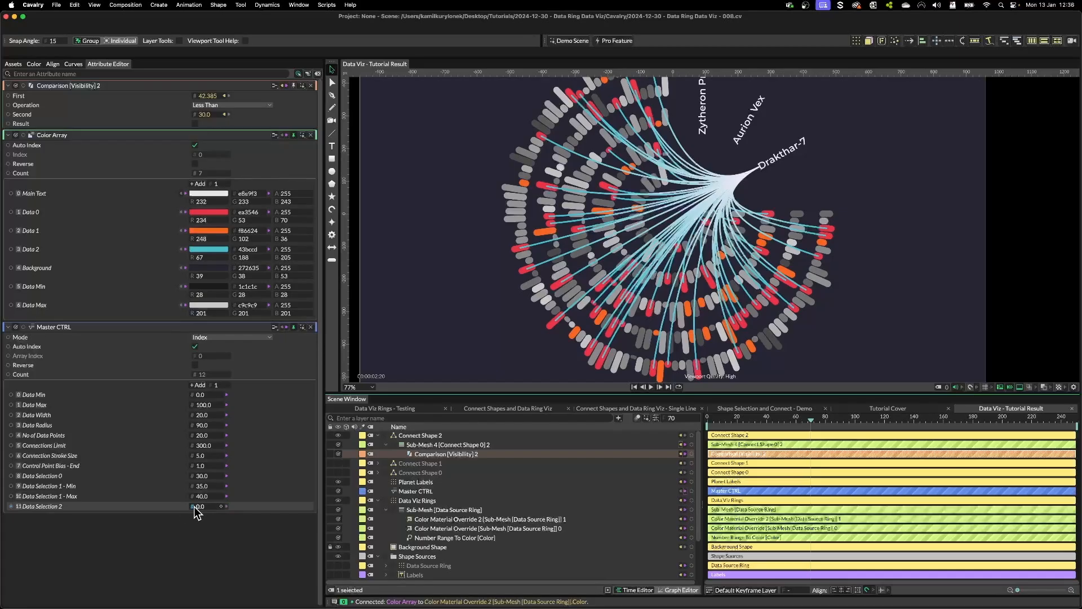
pyautogui.moveTo(195, 507); pyautogui.dragTo(192, 507)
pyautogui.moveTo(49, 514); pyautogui.dragTo(231, 124)
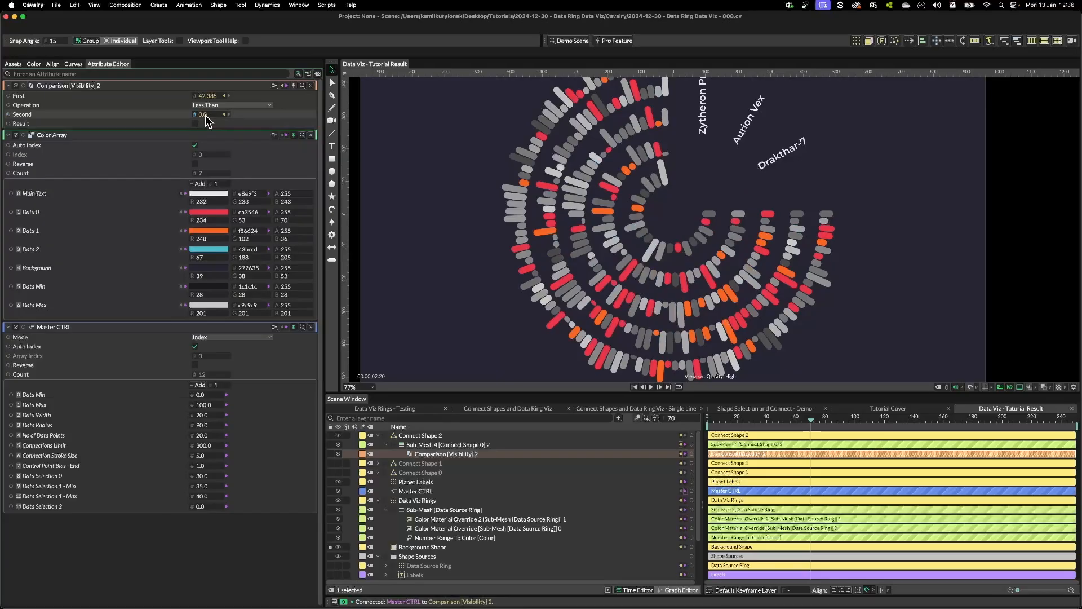
# Step: Set Master CTRL's Data Selection 2 to 70 and Comparison [Visibility] 2's Operation to Greater Than
pyautogui.click(204, 506)
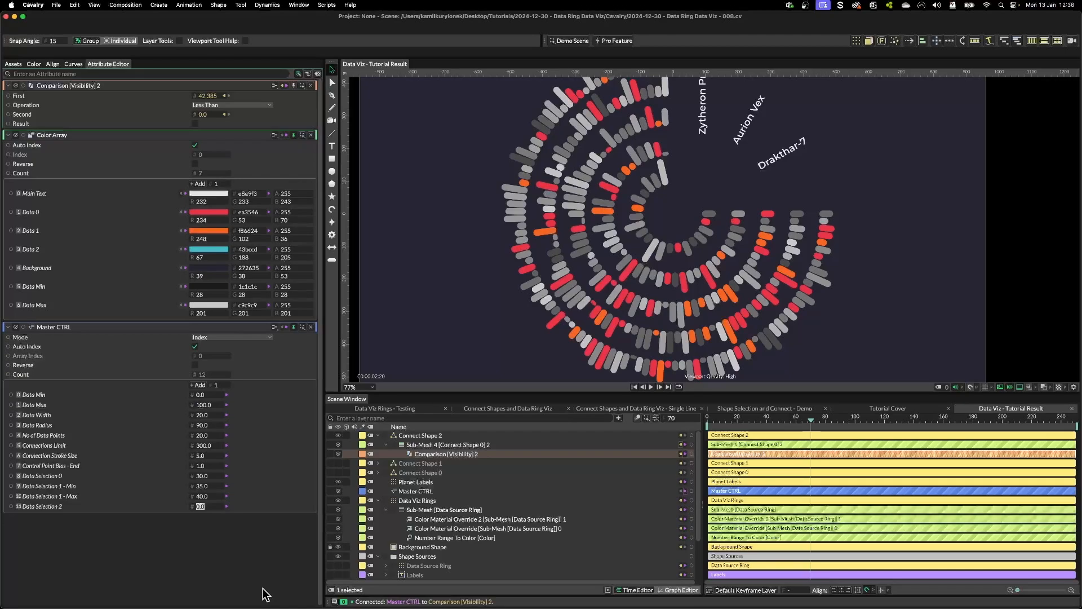
pyautogui.write('70')
pyautogui.press('Return')
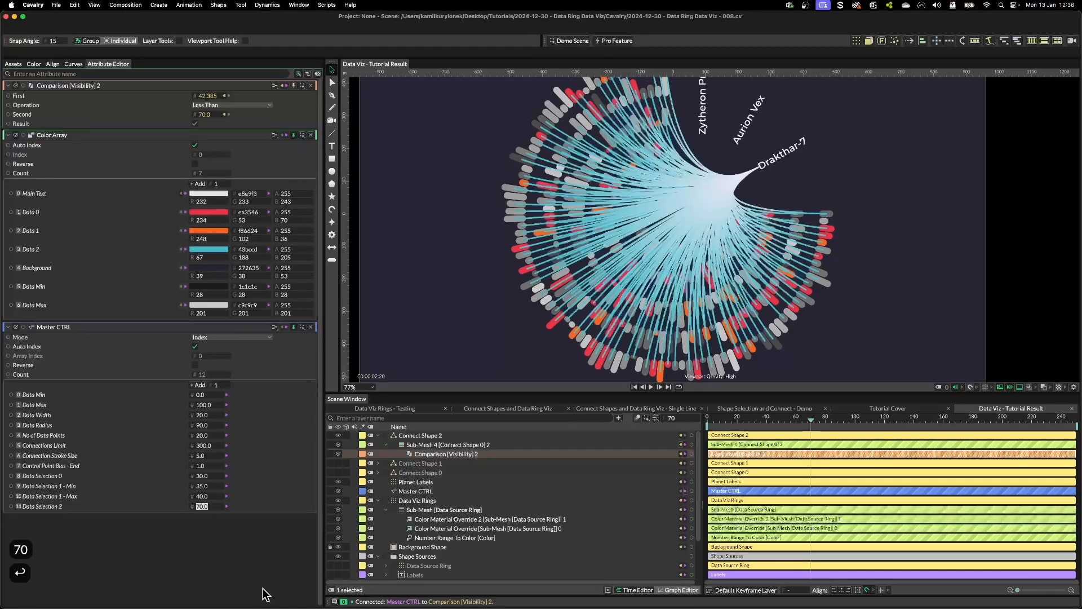
pyautogui.click(228, 106)
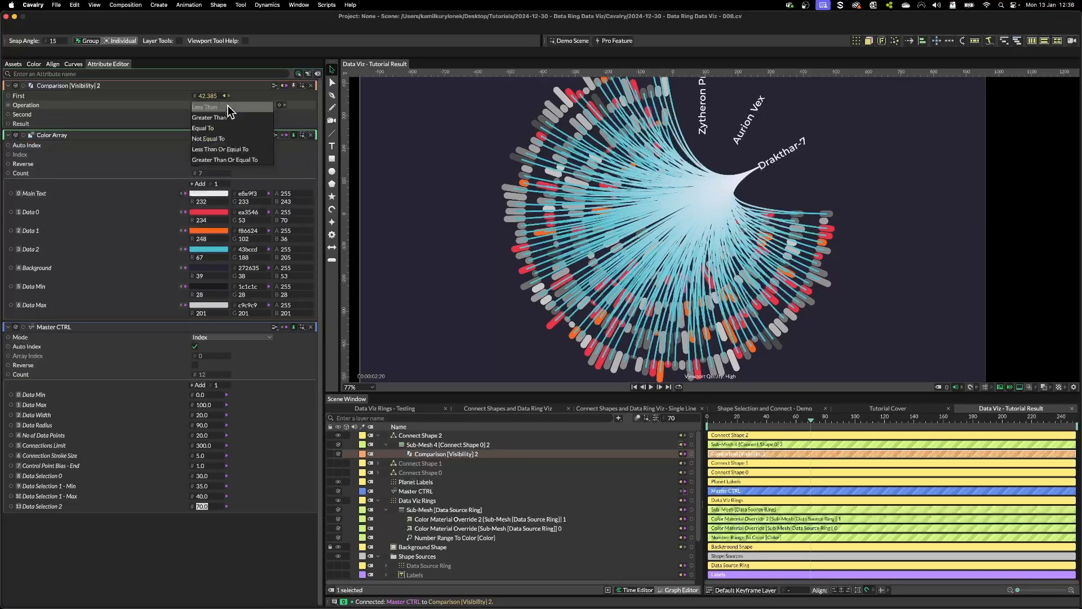
pyautogui.click(231, 117)
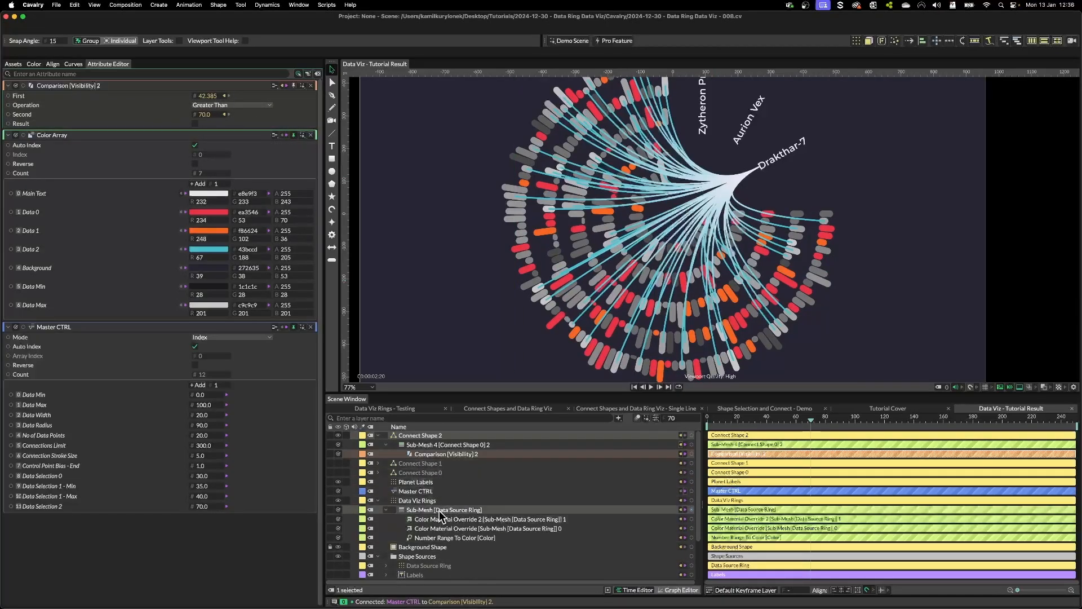
# Step: Add a third Color Material Override to the fill of the Data Viz Rings' Sub-Mesh, nest it there and append 2 to its name
pyautogui.click(434, 510)
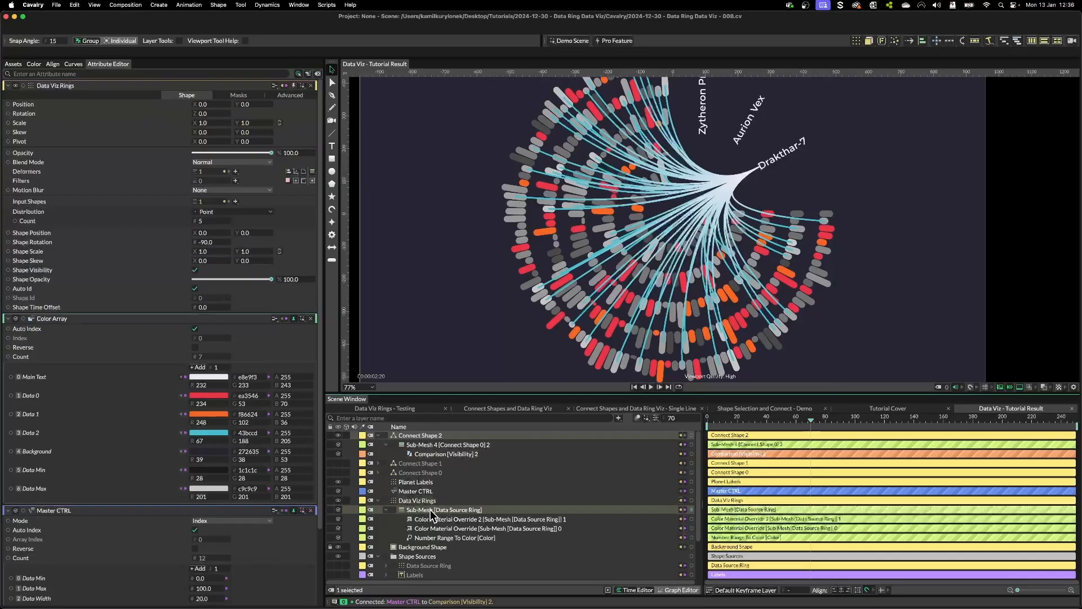
pyautogui.click(215, 96)
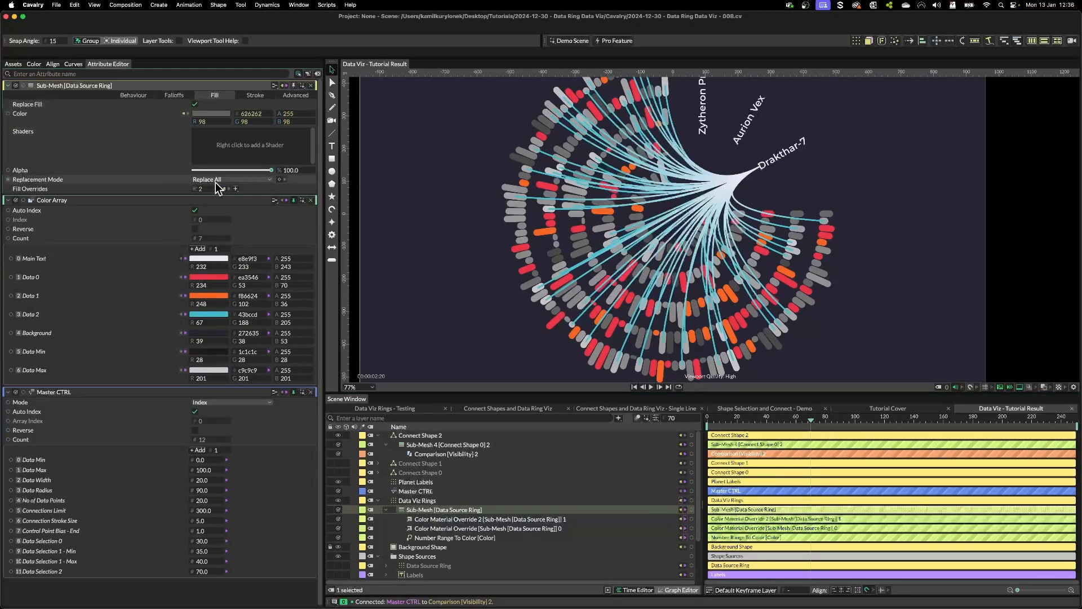
pyautogui.click(236, 189)
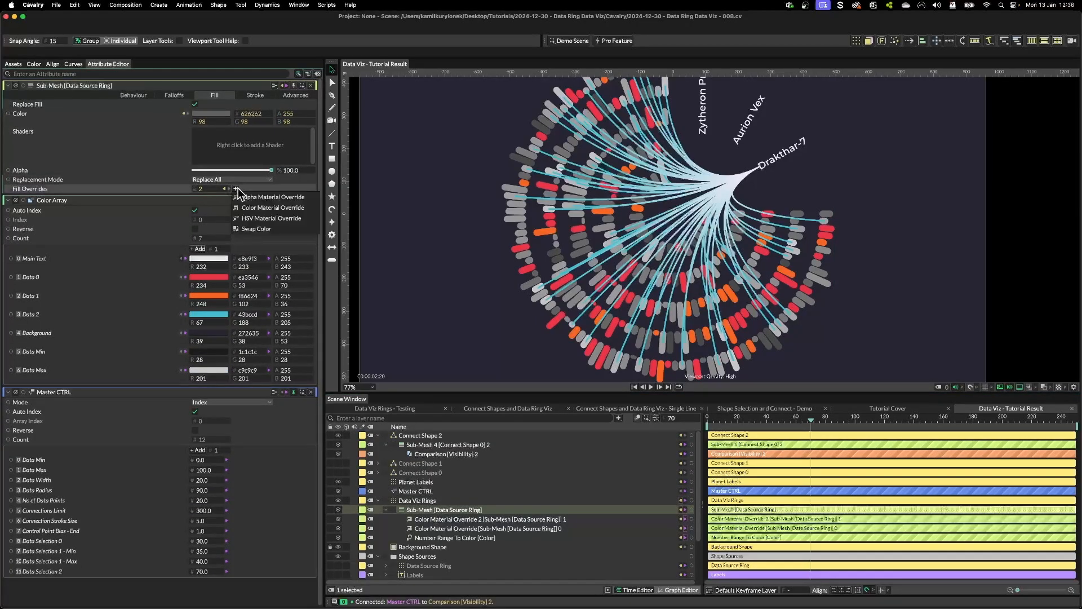
pyautogui.click(279, 208)
pyautogui.moveTo(537, 511); pyautogui.dragTo(539, 523)
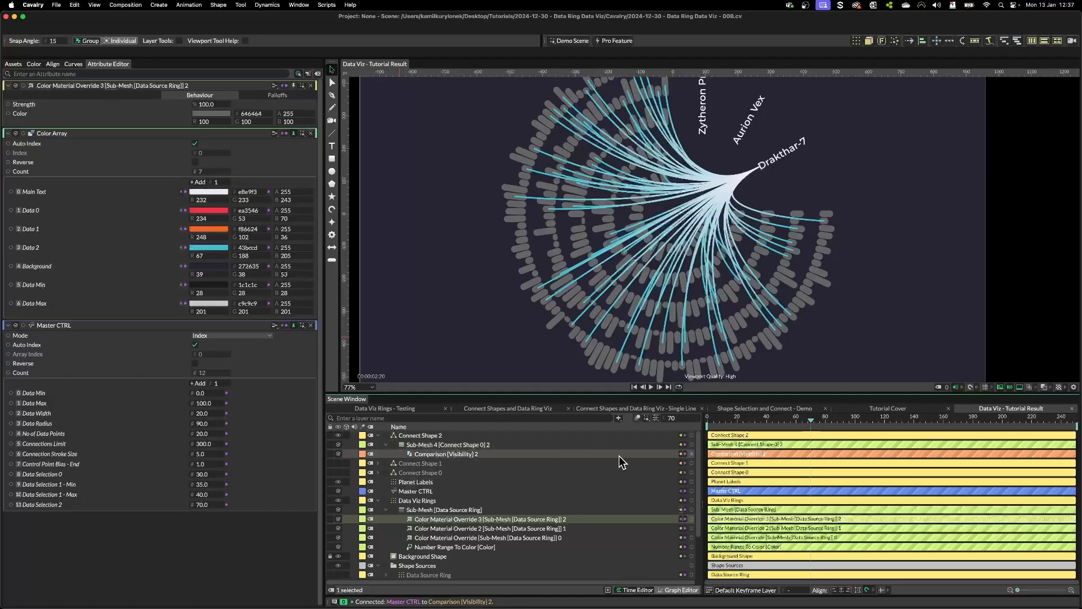
# Step: Connect Comparison [Visibility] 2 to the Strength of Color Material Override 3 and give Strength the expression value*100;
pyautogui.moveTo(692, 454); pyautogui.dragTo(209, 105)
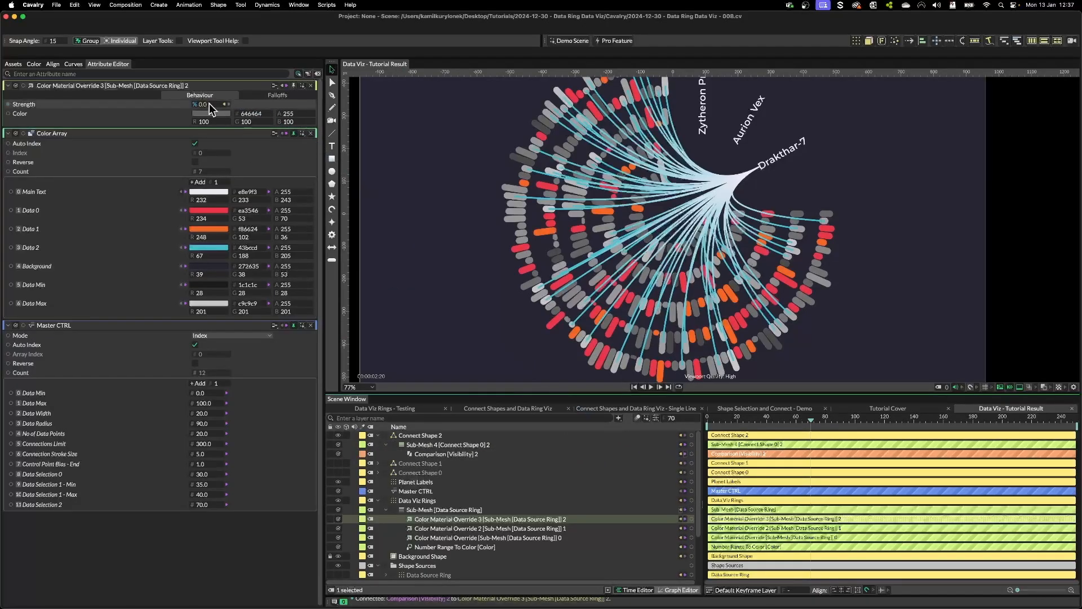
pyautogui.rightClick(163, 103)
pyautogui.click(189, 129)
pyautogui.write('va')
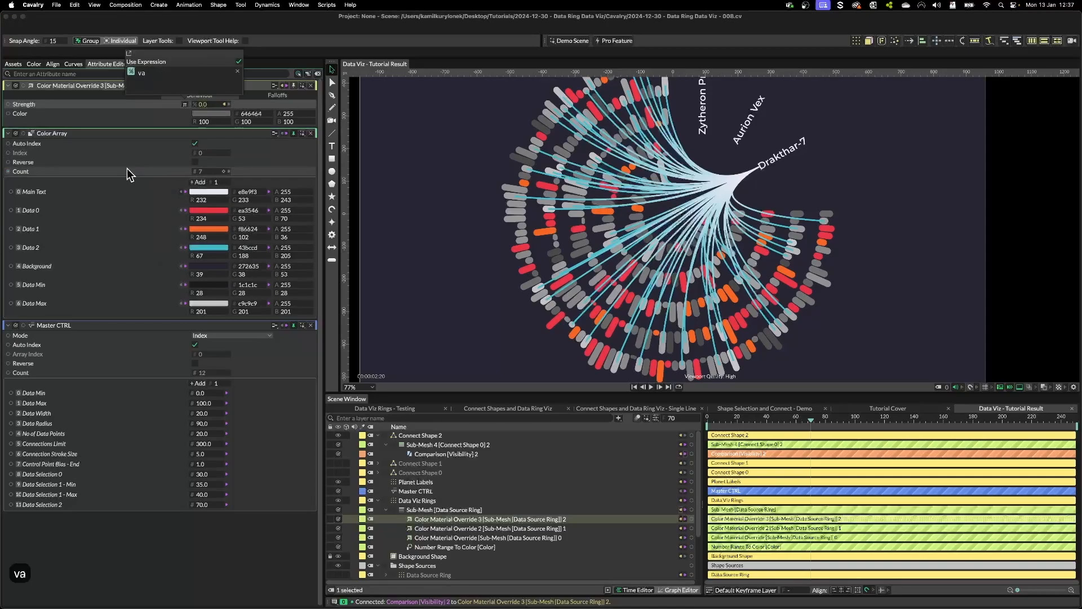
pyautogui.write('lue*10')
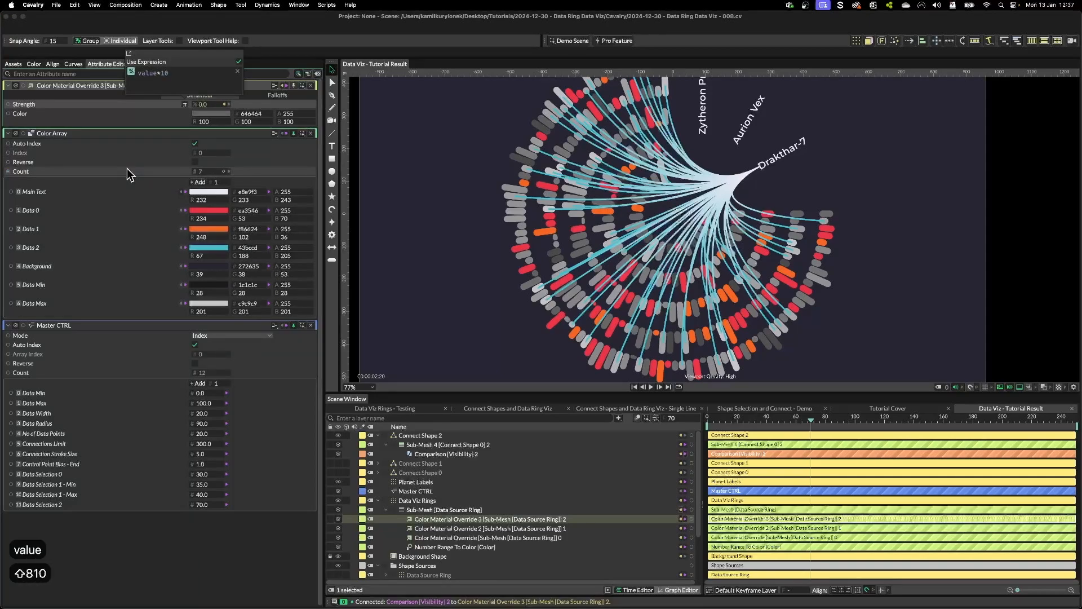
pyautogui.write('0;')
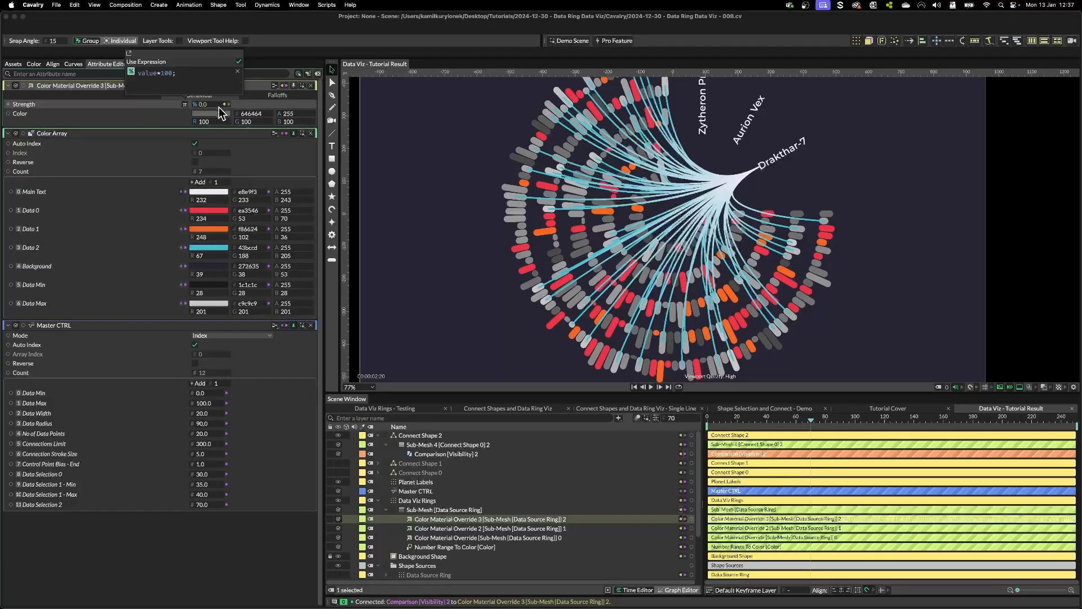
pyautogui.click(161, 115)
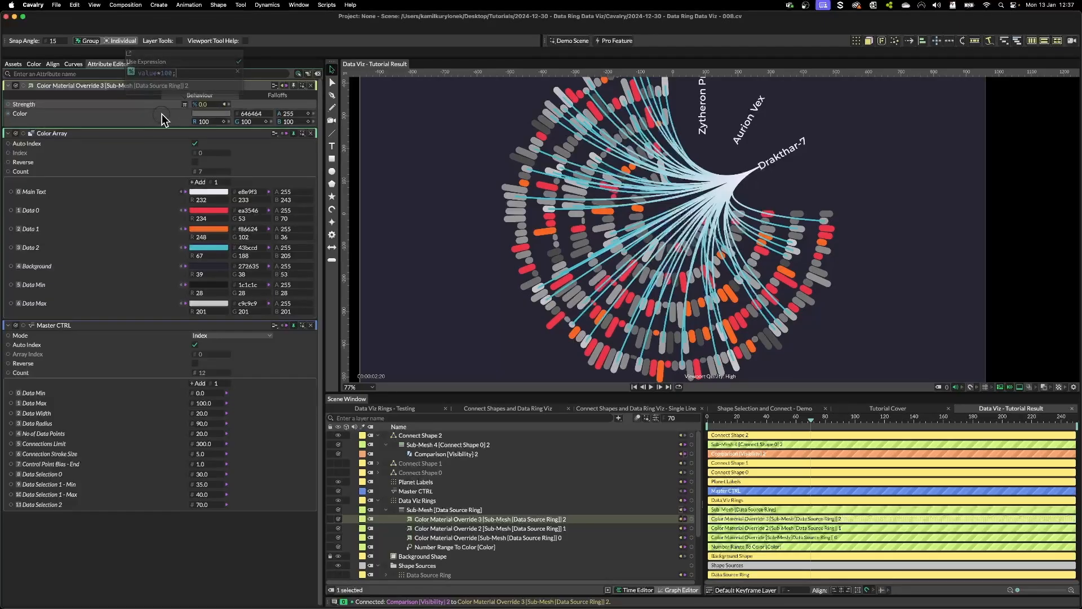
# Step: Connect the Color Array's Data 2 color to the Color of Color Material Override 3 and close all open layer settings
pyautogui.click(12, 248)
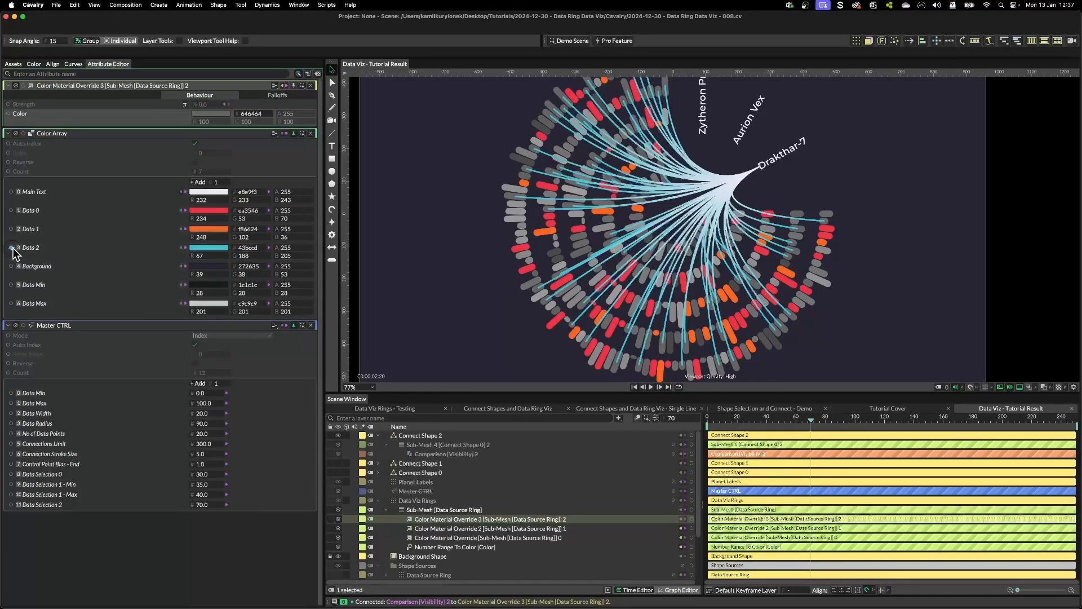
pyautogui.click(212, 119)
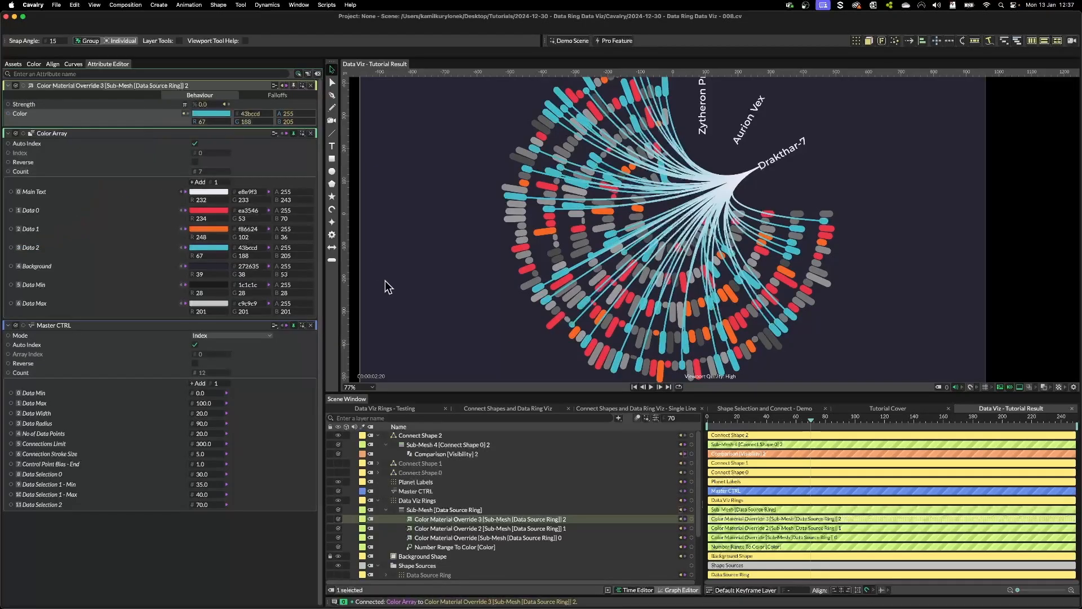
pyautogui.click(311, 85)
pyautogui.click(311, 85)
pyautogui.click(311, 85)
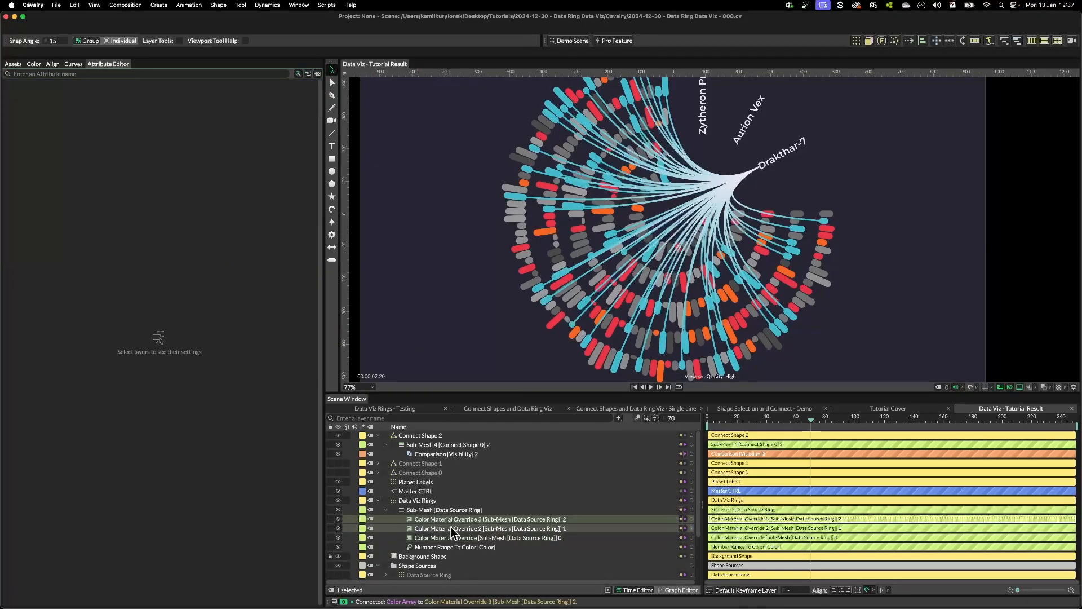
# Step: Make Connect Shape 1 and Connect Shape 0 visible, and collapse Connect Shape 2, Data Viz Rings and Shape Sources
pyautogui.click(379, 435)
pyautogui.click(338, 444)
pyautogui.click(339, 454)
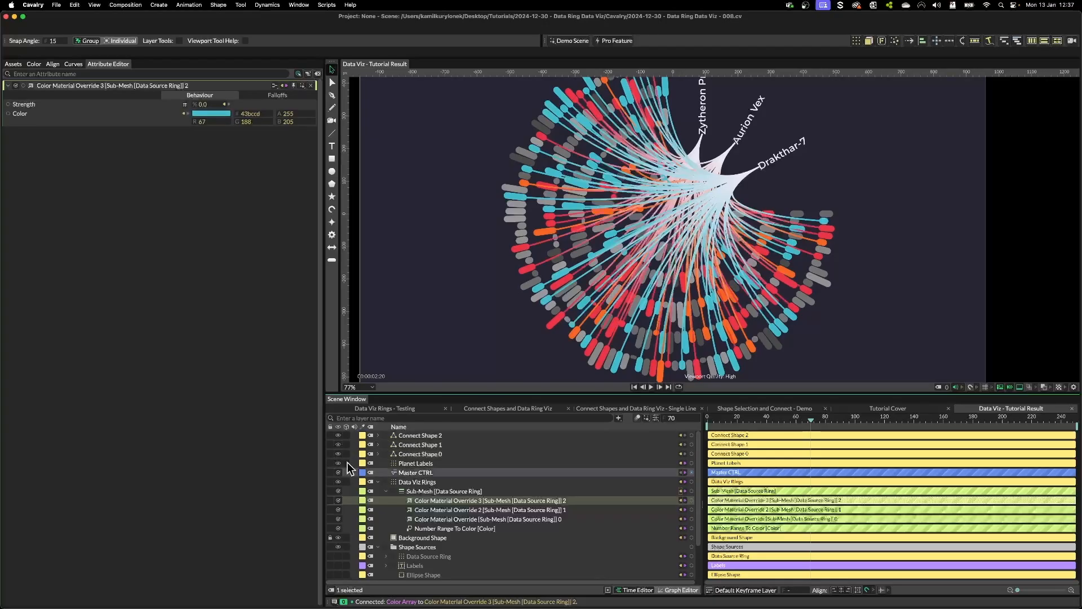
pyautogui.click(377, 482)
pyautogui.click(379, 500)
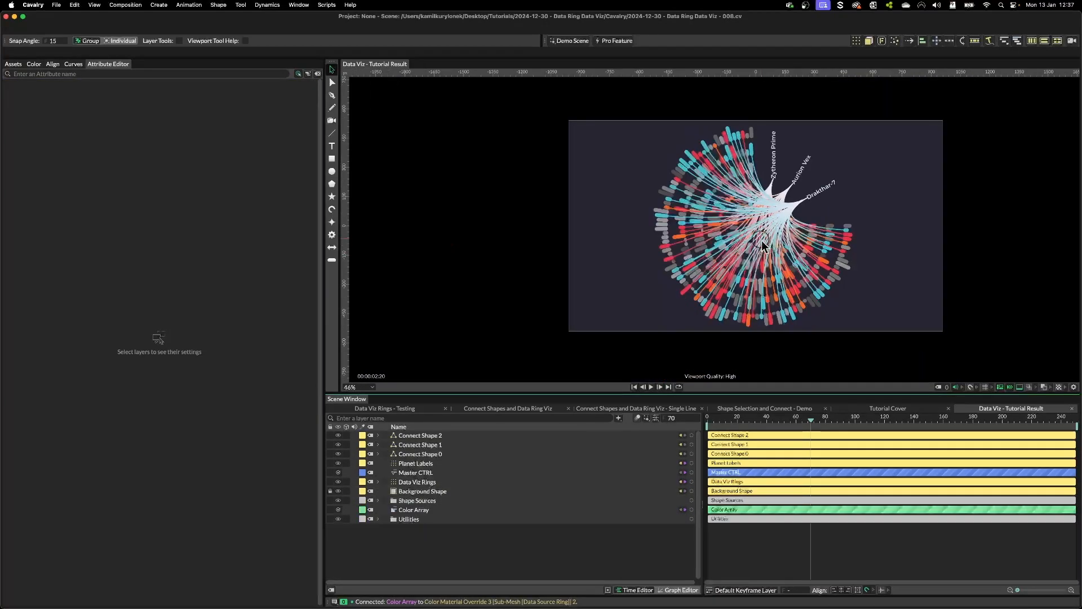
pyautogui.moveTo(534, 256); pyautogui.dragTo(471, 260)
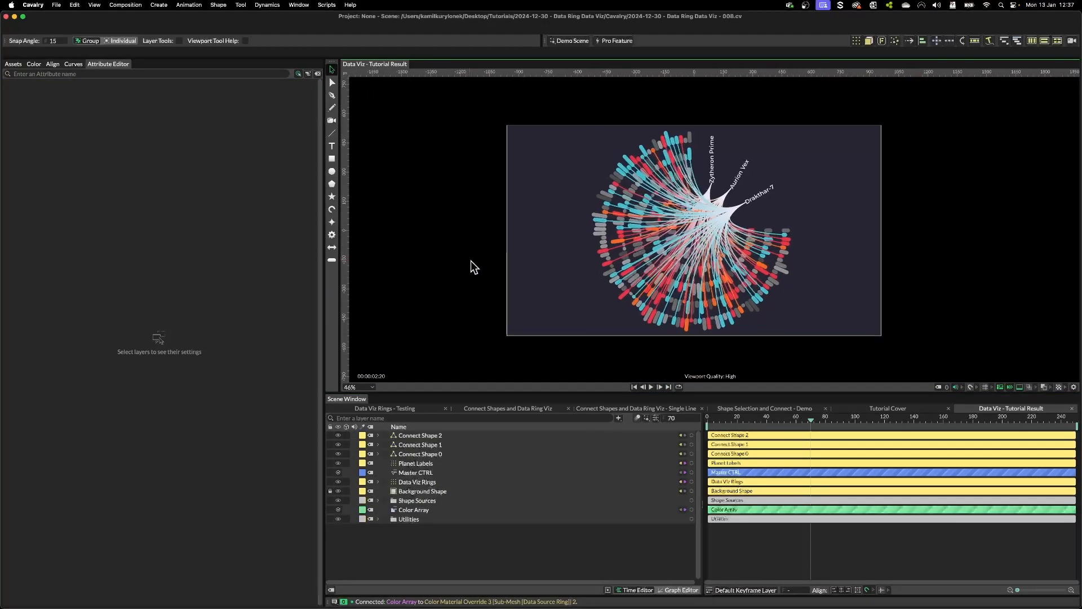
# Step: Set Master CTRL's Data Selection 0 to 15
pyautogui.click(413, 473)
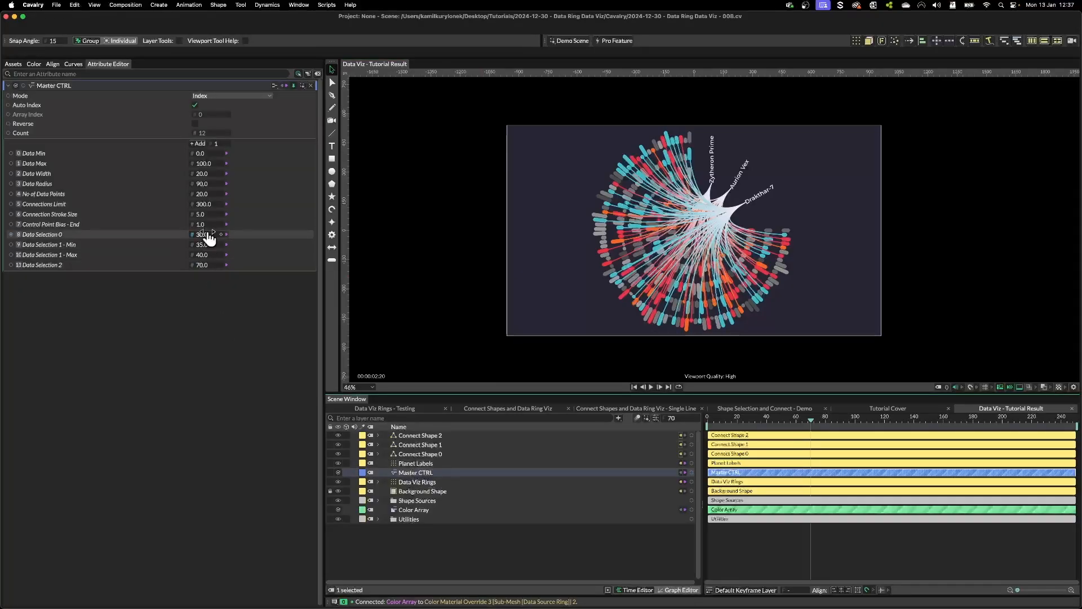
pyautogui.click(207, 234)
pyautogui.write('15')
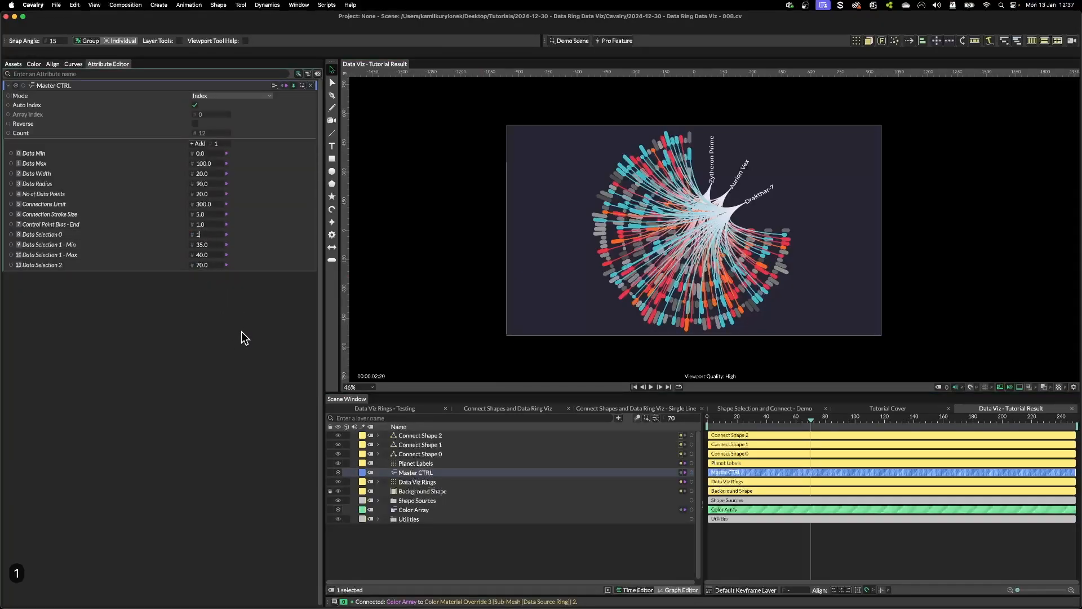
pyautogui.press('Tab')
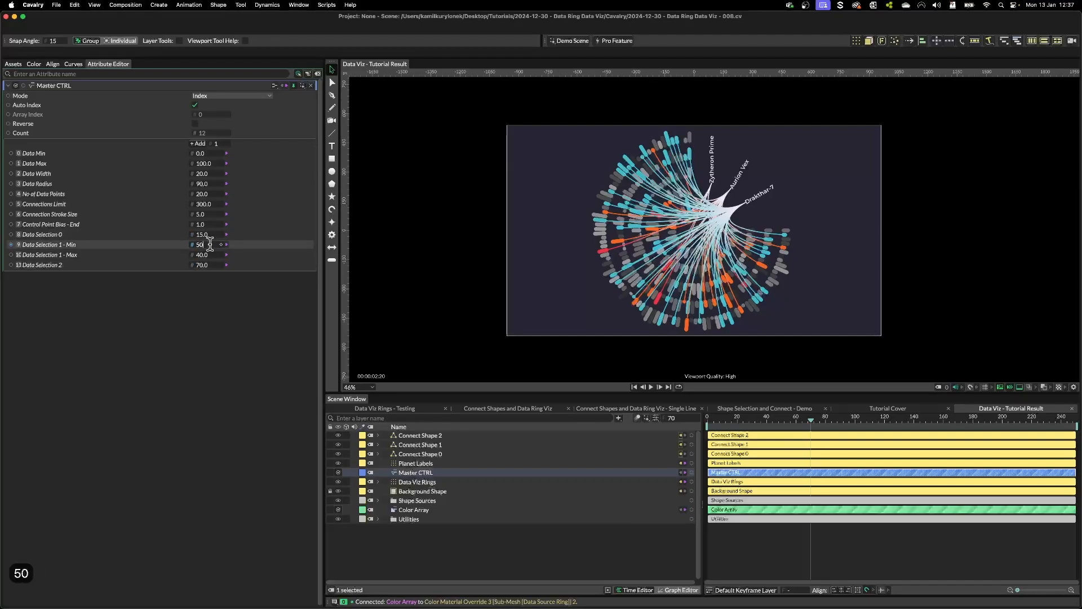
# Step: Set Master CTRL's Data Selection 1 - Min to 50, Data Selection 1 - Max to 60 and Data Selection 2 to 85
pyautogui.press('Tab')
pyautogui.write('60')
pyautogui.press('Return')
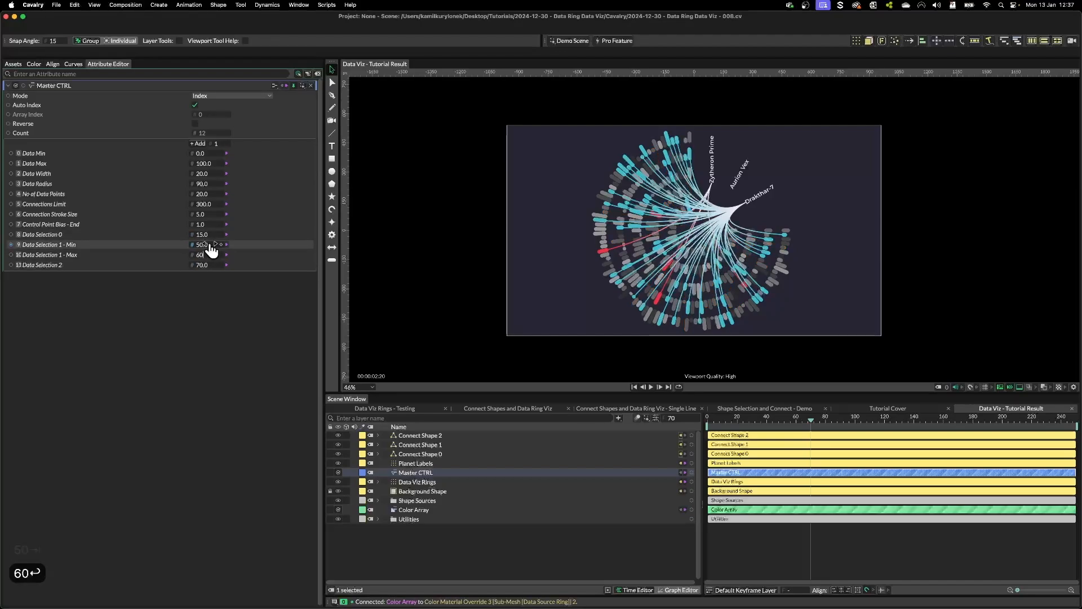
pyautogui.press('Tab')
pyautogui.write('85')
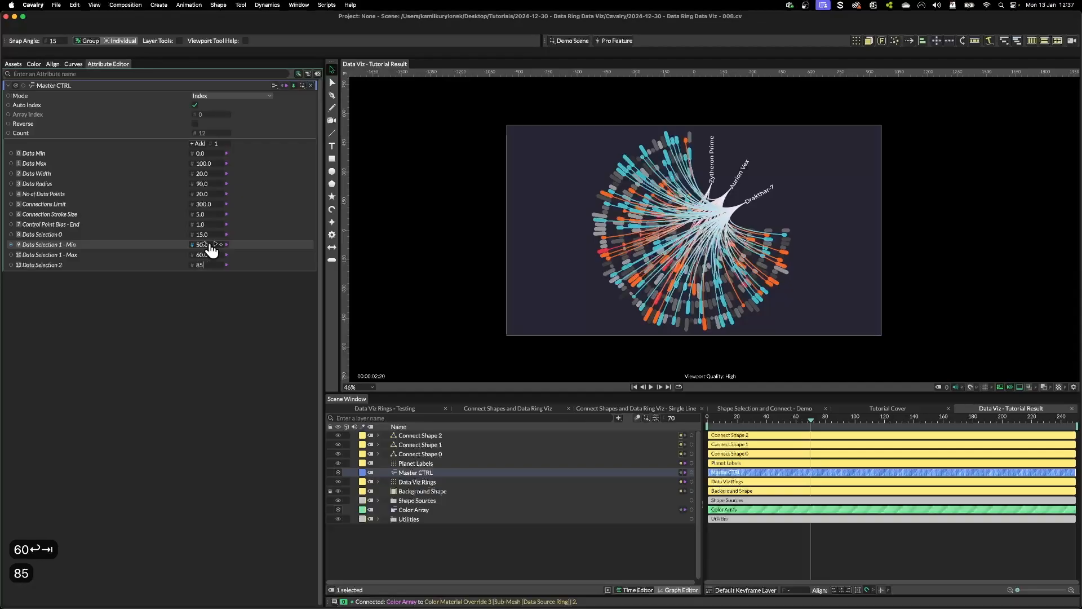
pyautogui.press('Return')
pyautogui.press('Tab')
# Step: Scrub the timeline to frame 114 and inspect the colored bars and connection lines up close
pyautogui.click(725, 417)
pyautogui.moveTo(729, 417); pyautogui.dragTo(875, 437)
pyautogui.scroll(6, 773, 185)
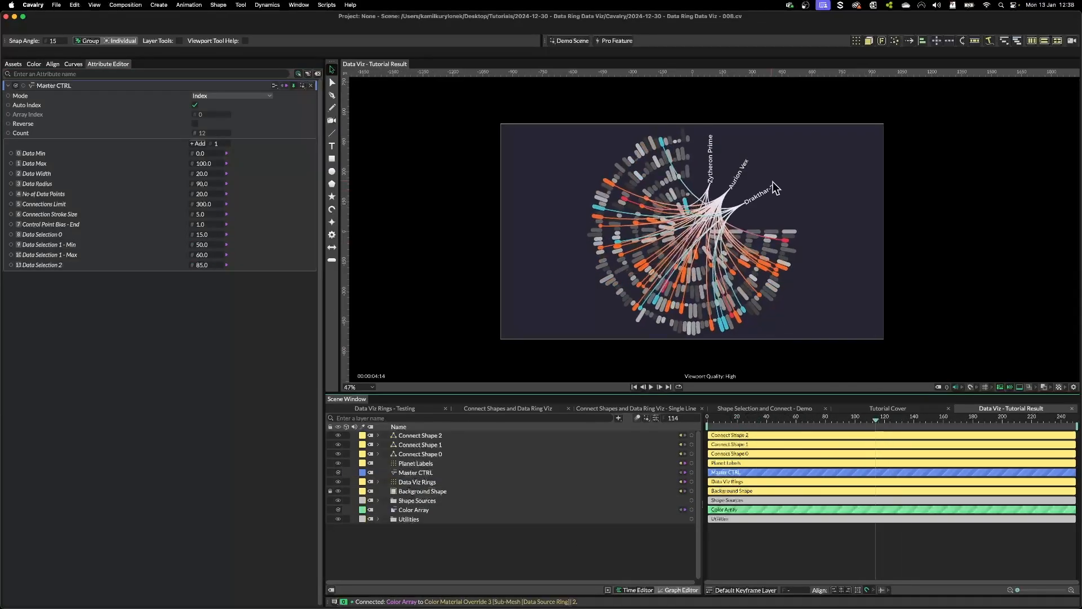
pyautogui.moveTo(827, 280); pyautogui.dragTo(803, 257)
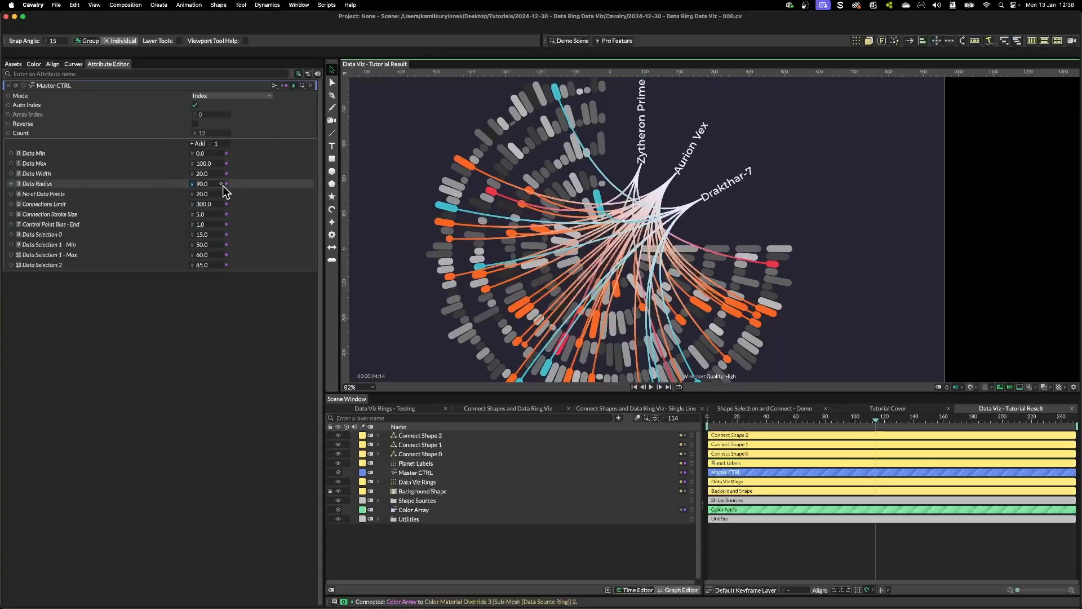
# Step: Set Master CTRL's Data Max to 92 and Data Width to 10, and save the scene
pyautogui.moveTo(210, 164)
pyautogui.mouseDown()
pyautogui.moveTo(197, 165)
pyautogui.moveTo(214, 175)
pyautogui.mouseUp()
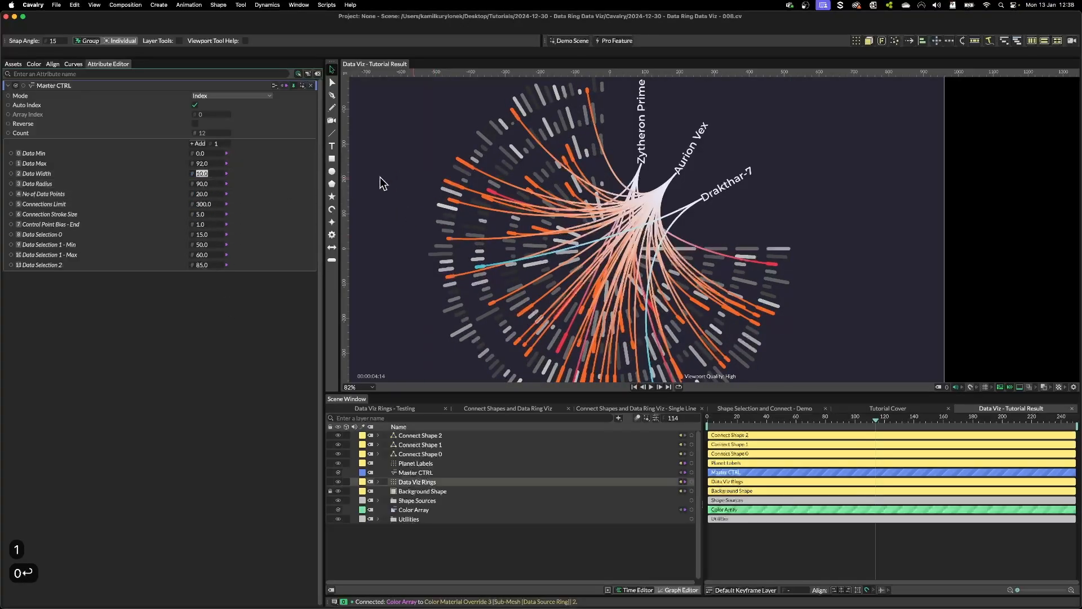
pyautogui.scroll(-3, 395, 225)
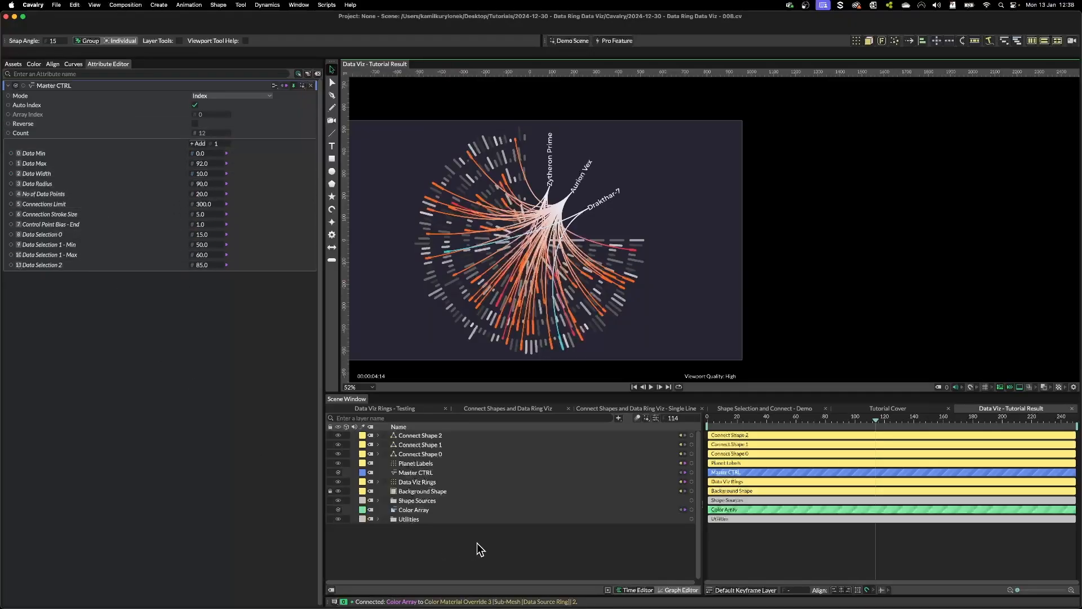
pyautogui.press('super+s')
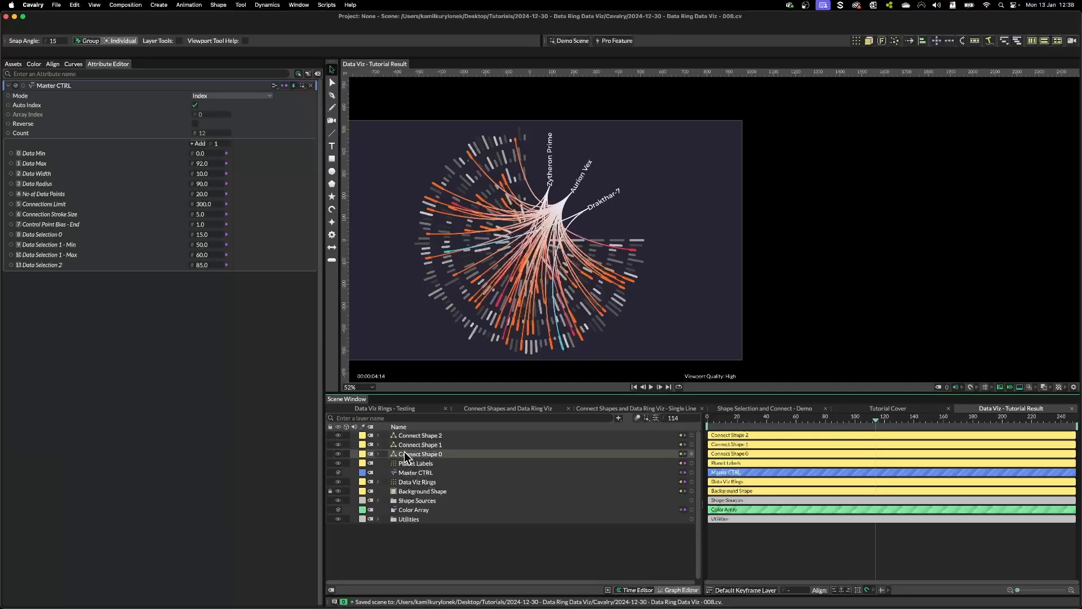
# Step: Expand Connect Shape 0, and view the Connect Shapes and Data Ring Viz, its Single Line version, and Shape Selection and Connect - Demo compositions
pyautogui.click(379, 455)
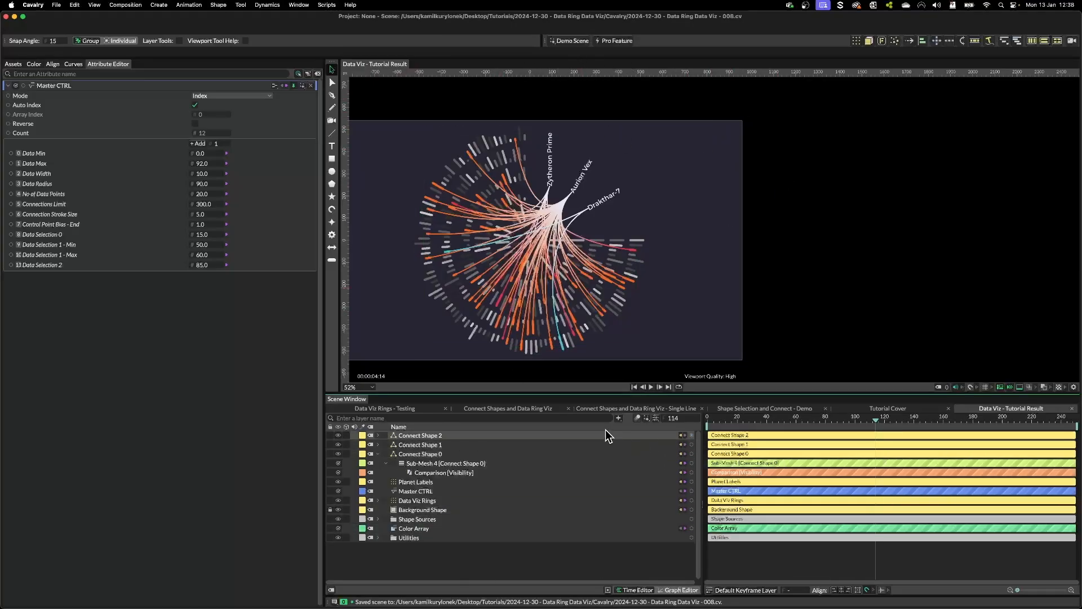
pyautogui.click(510, 408)
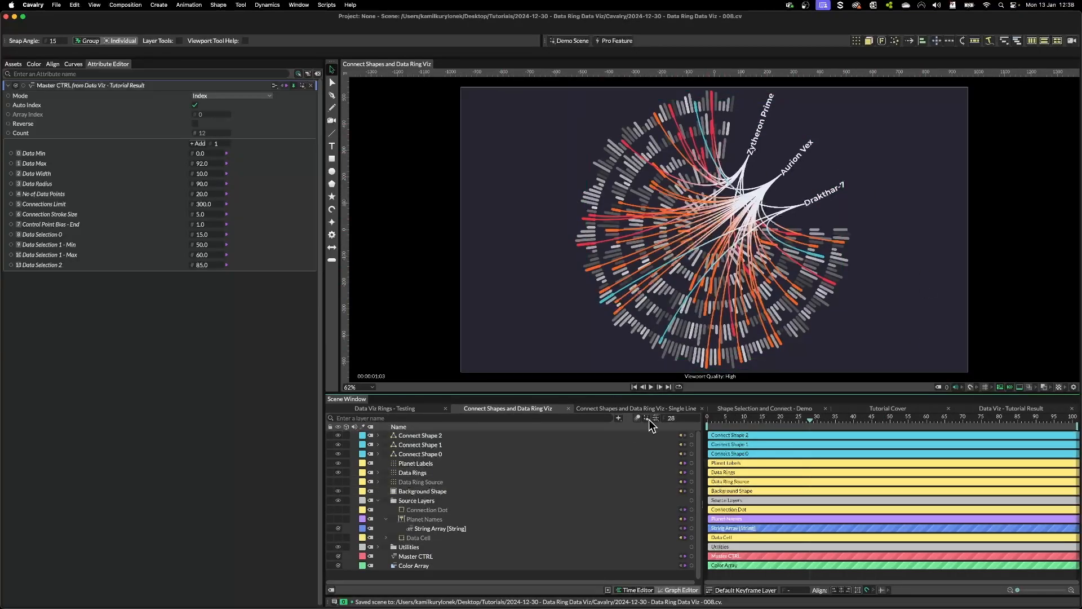
pyautogui.click(682, 409)
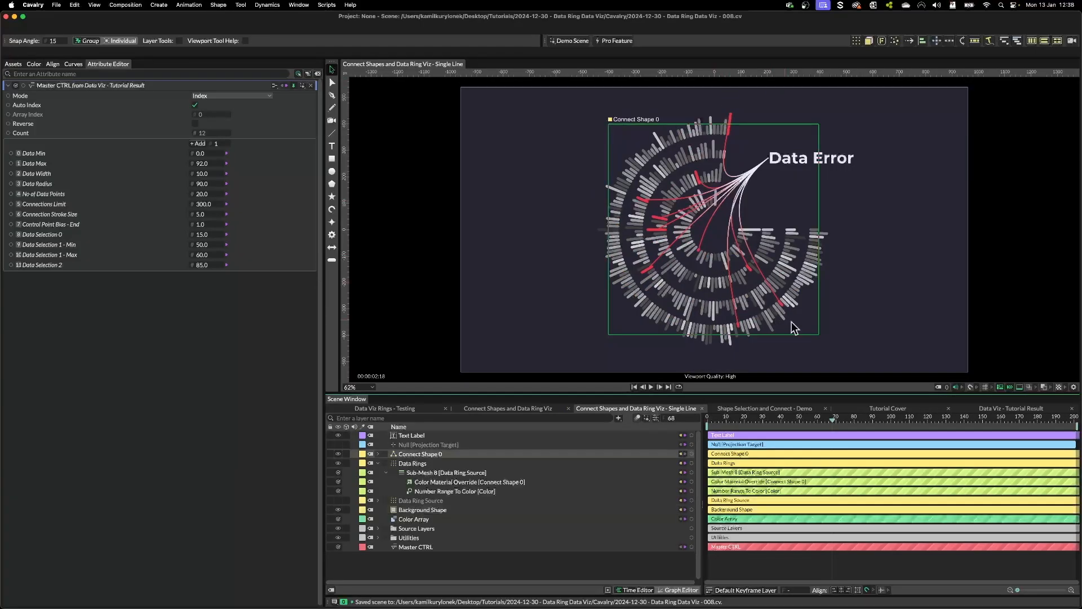
pyautogui.click(778, 409)
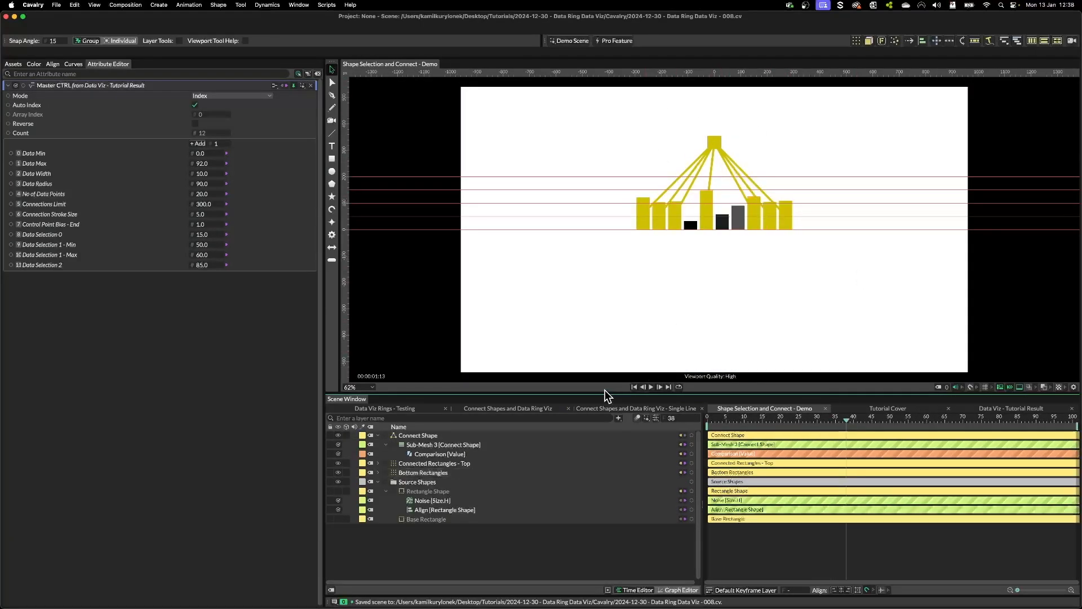